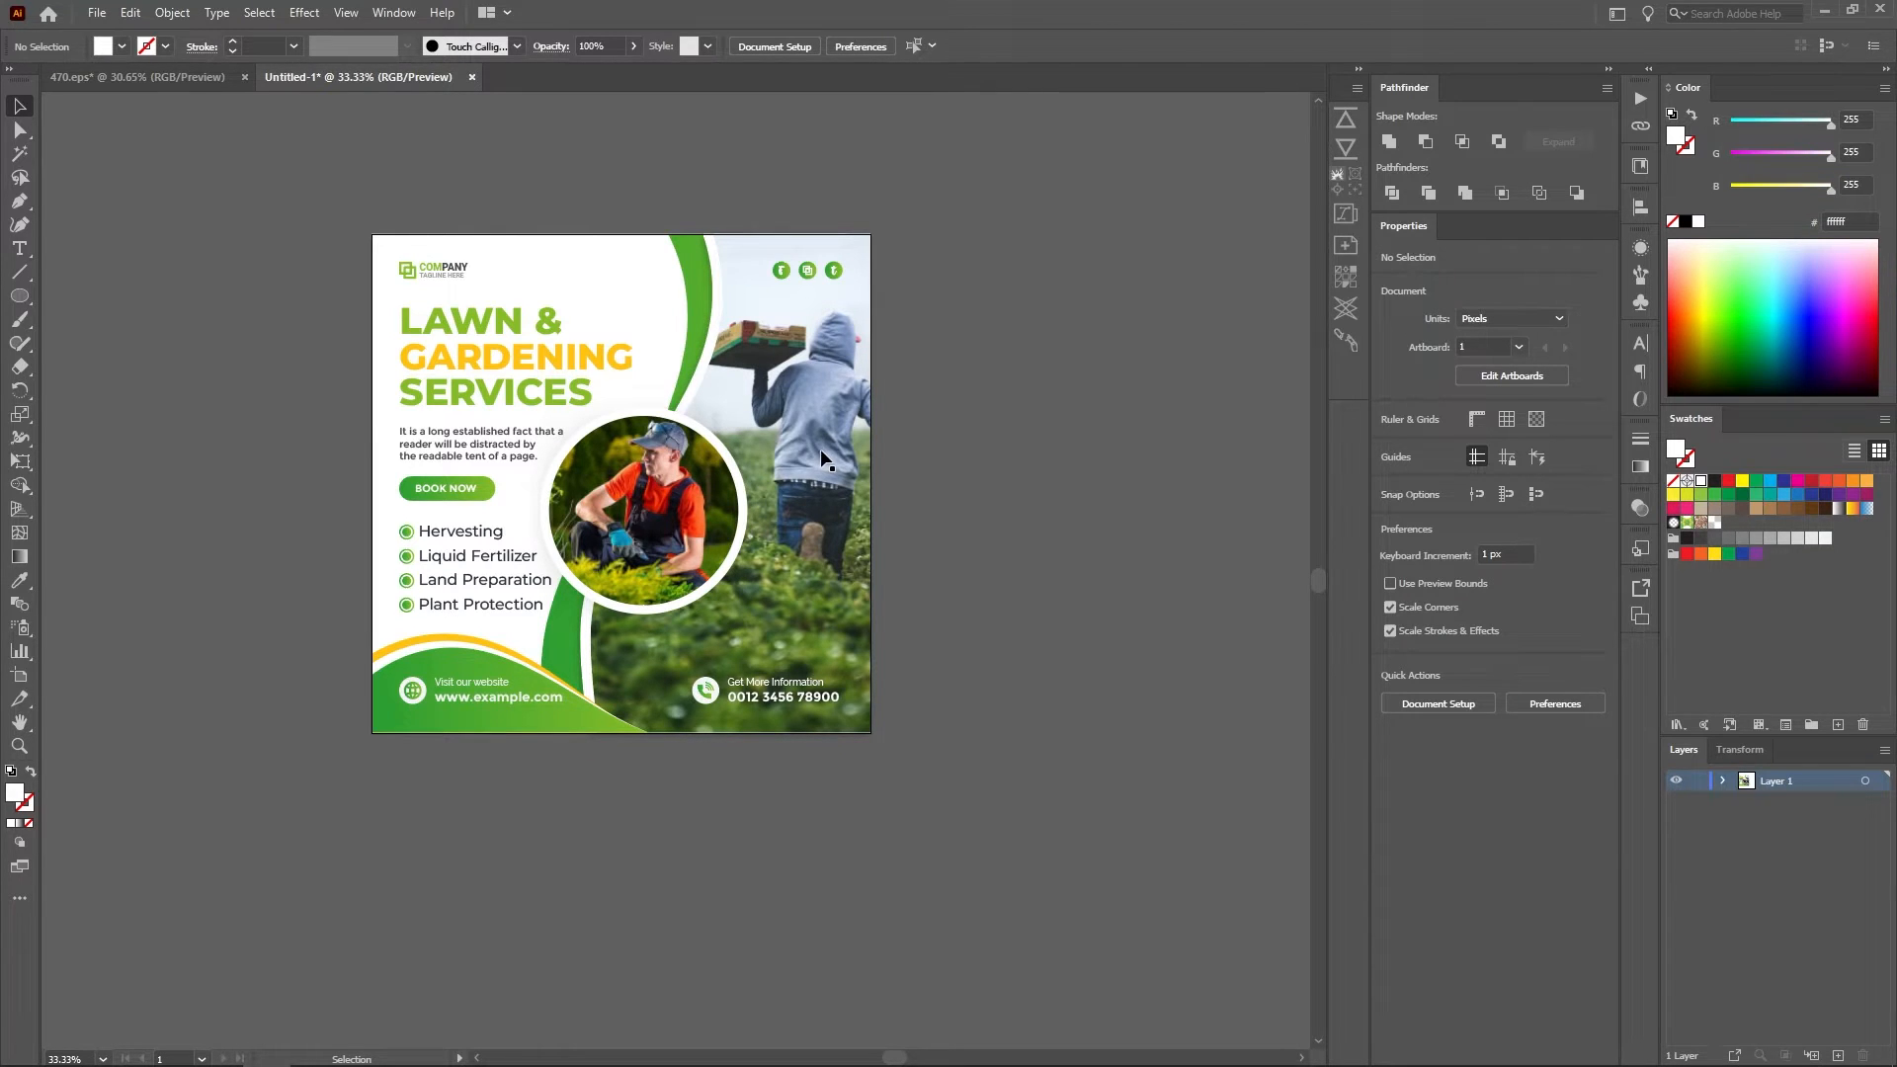
Examine the lawn and gardening post design, checking its grouped elements and the three social media icons up close
scroll(745, 429, up, 1)
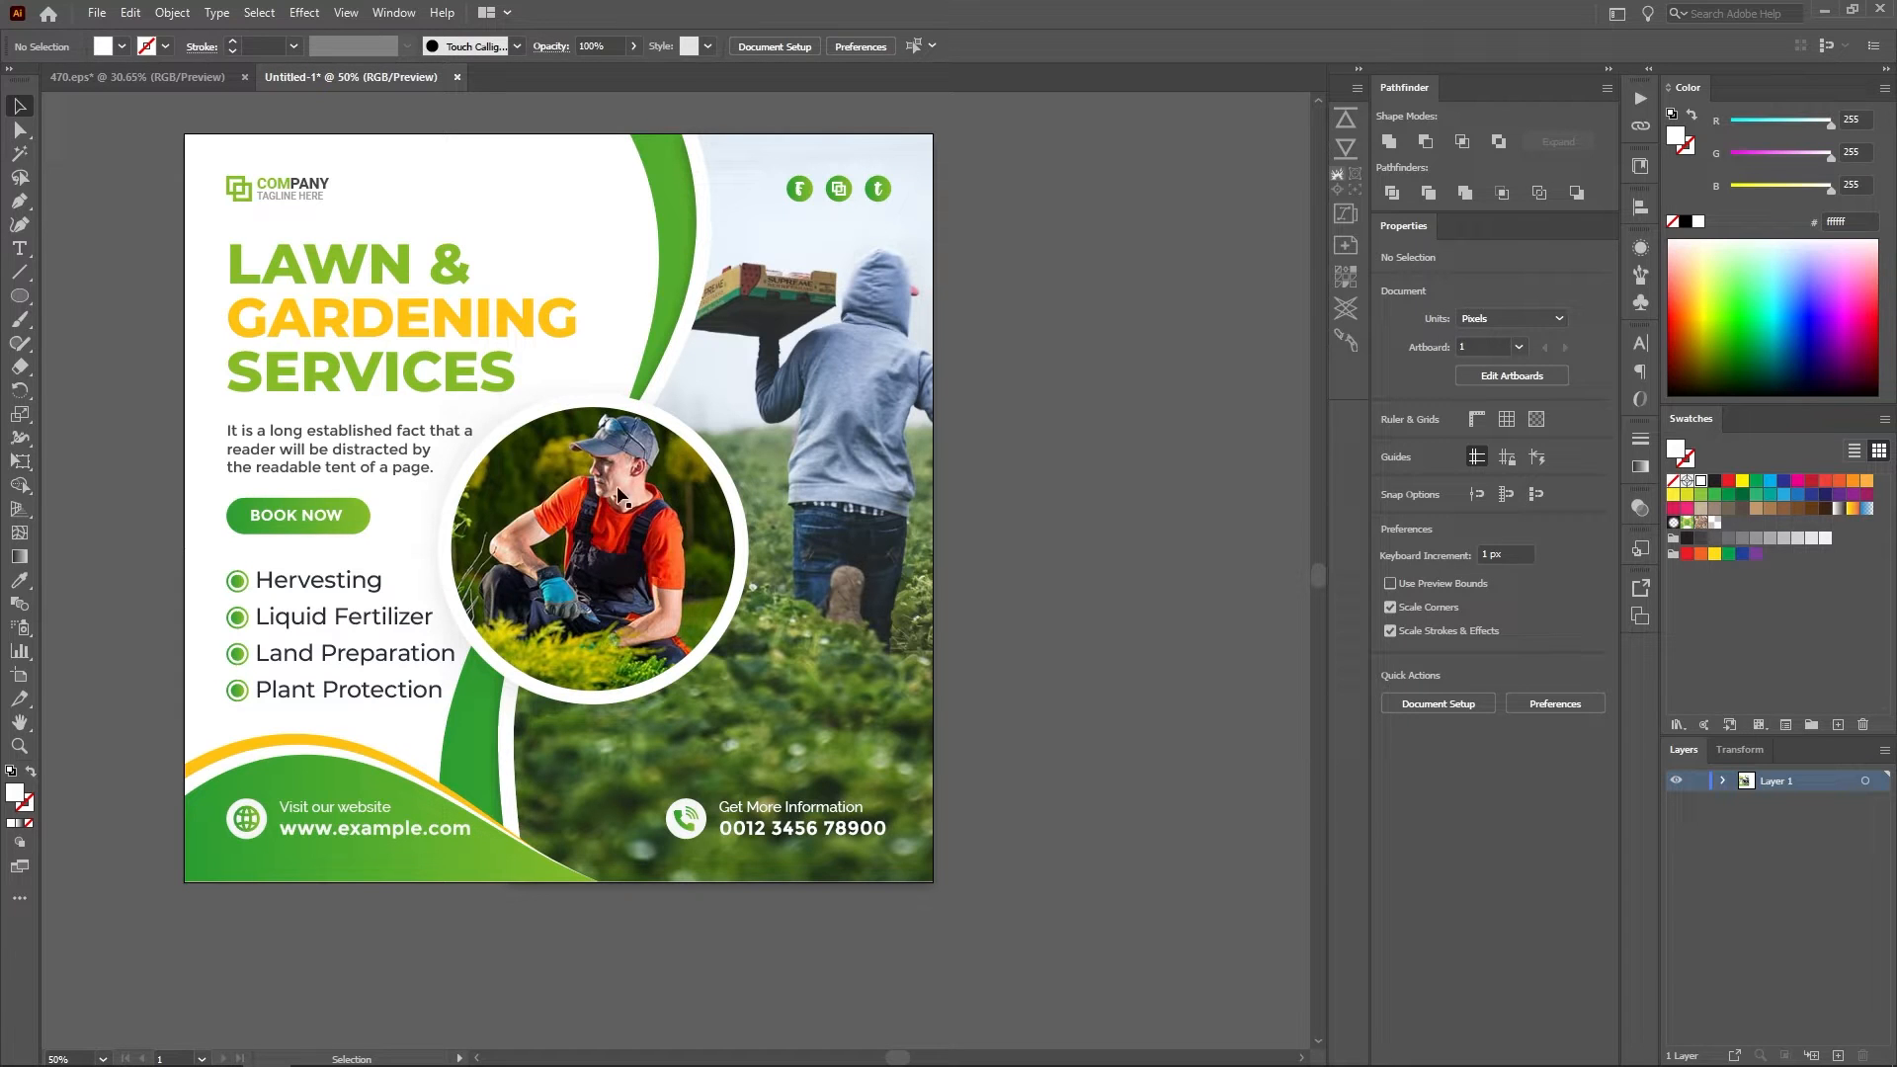
click(420, 329)
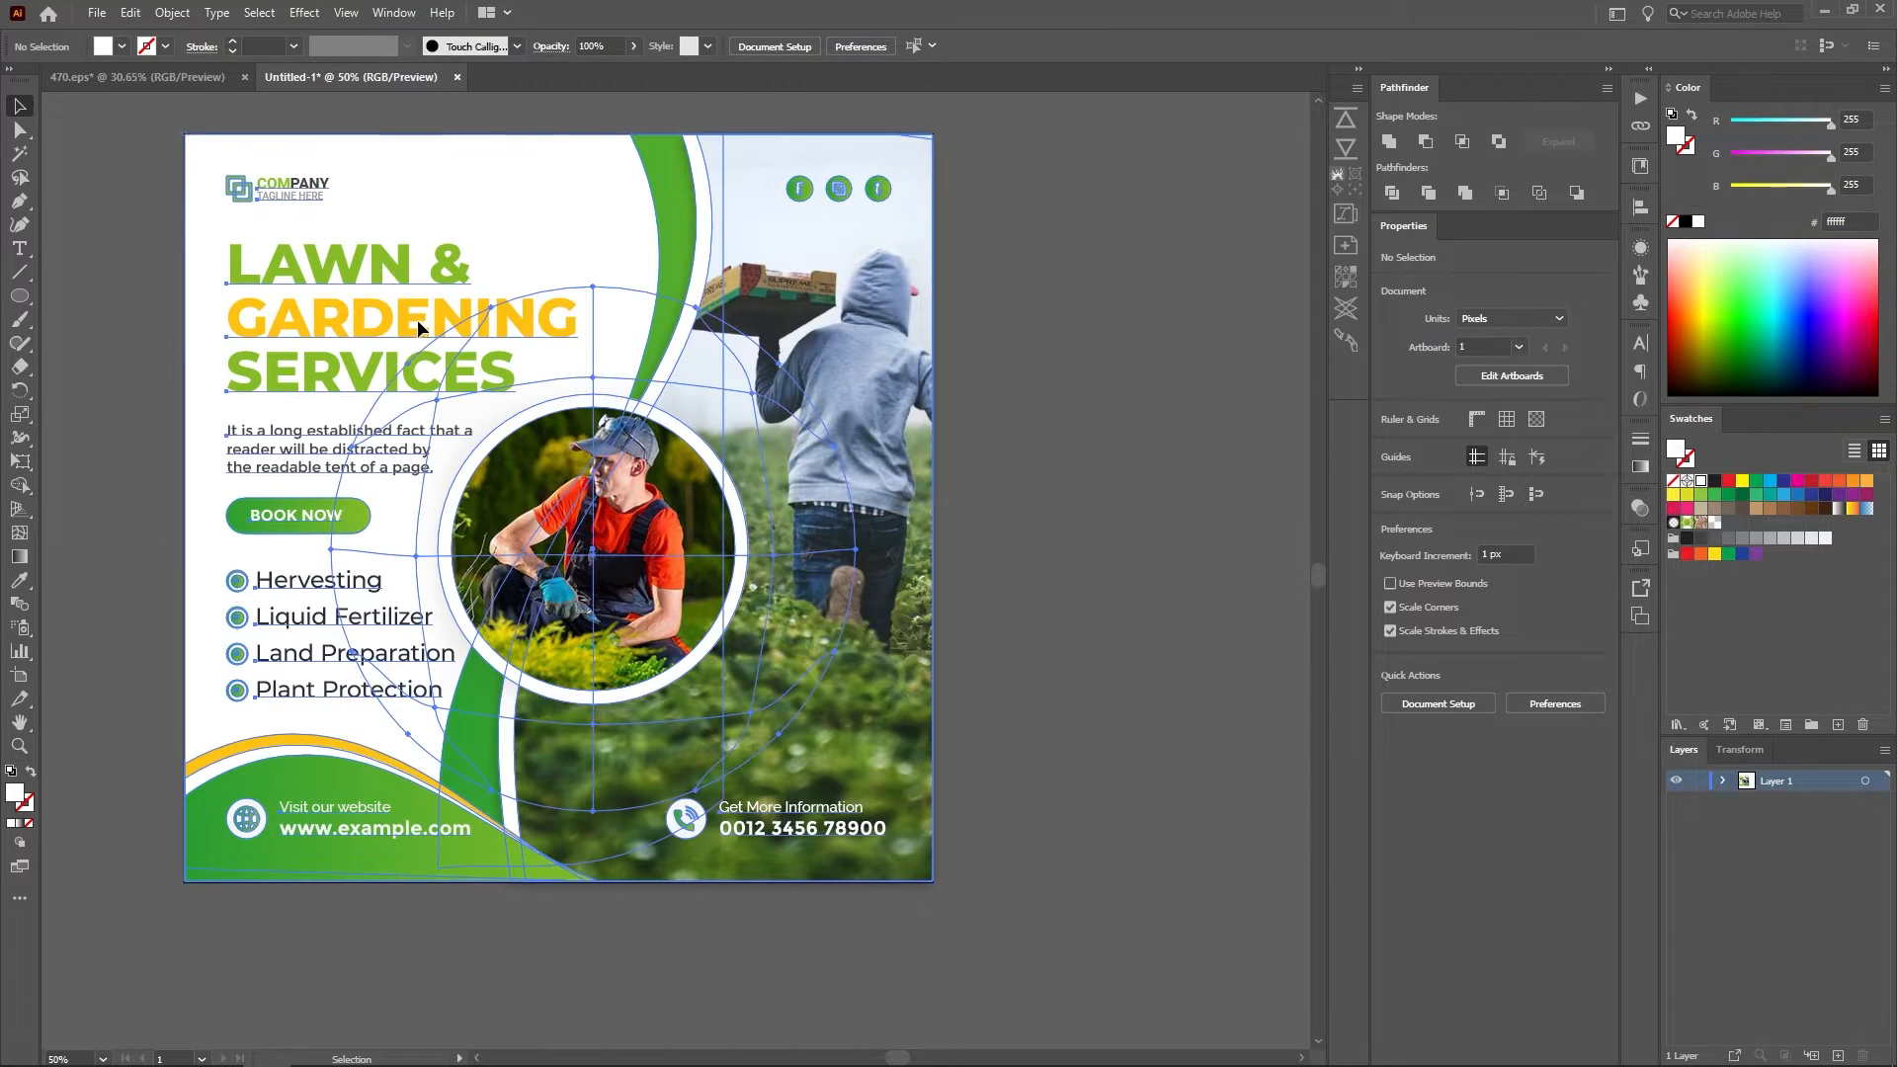
click(106, 363)
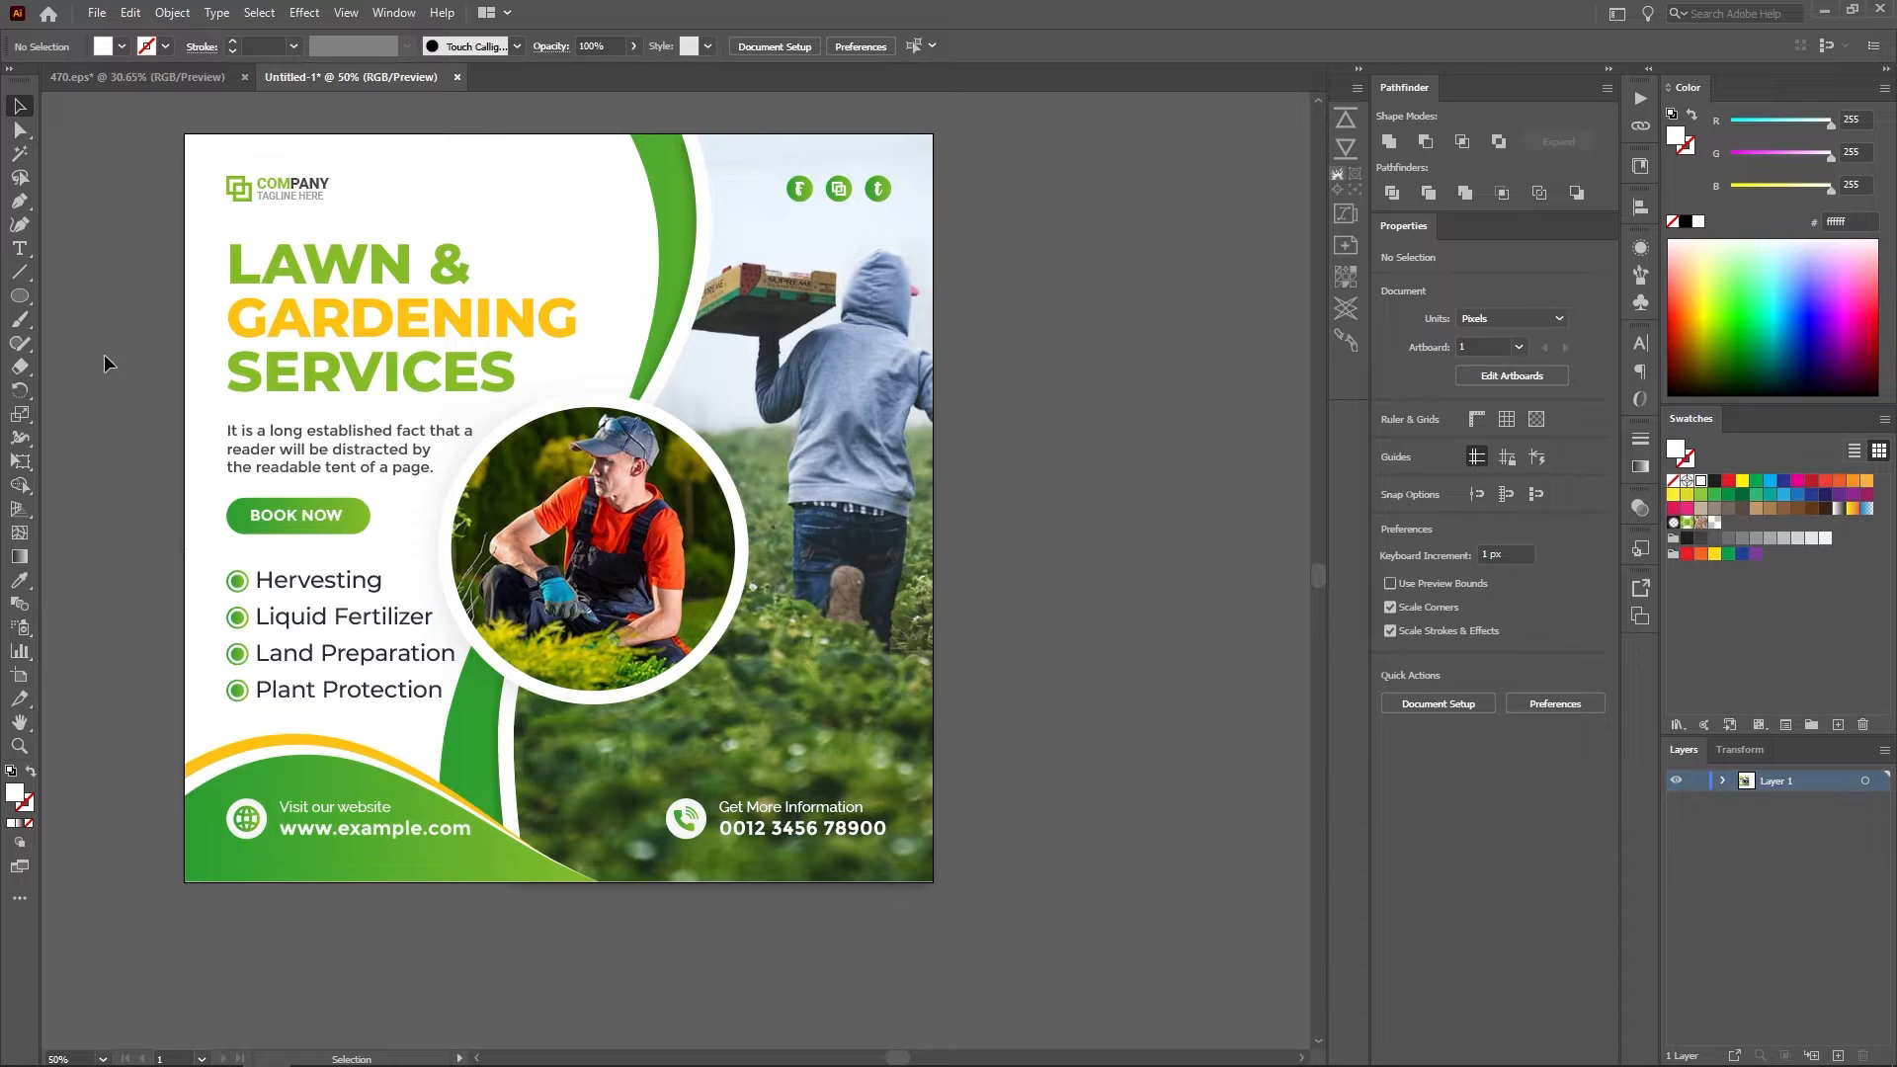
click(252, 332)
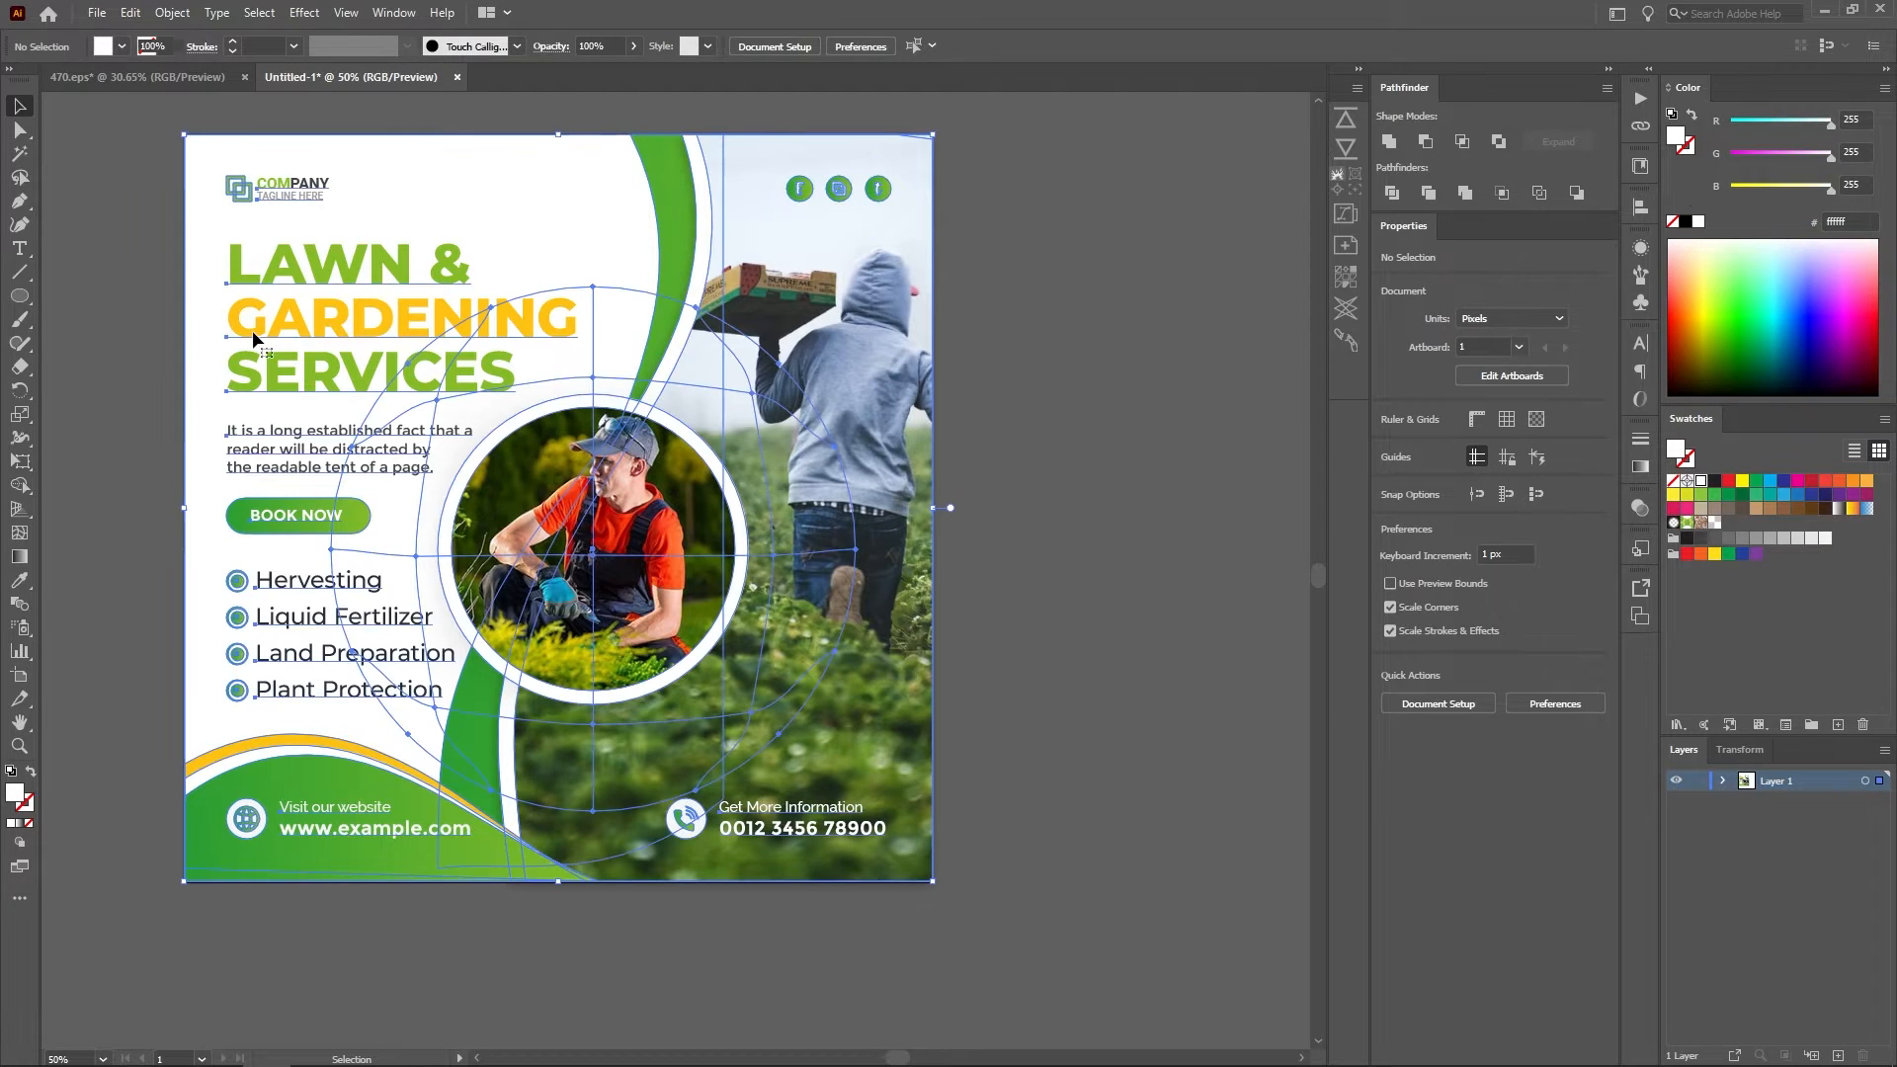
click(111, 340)
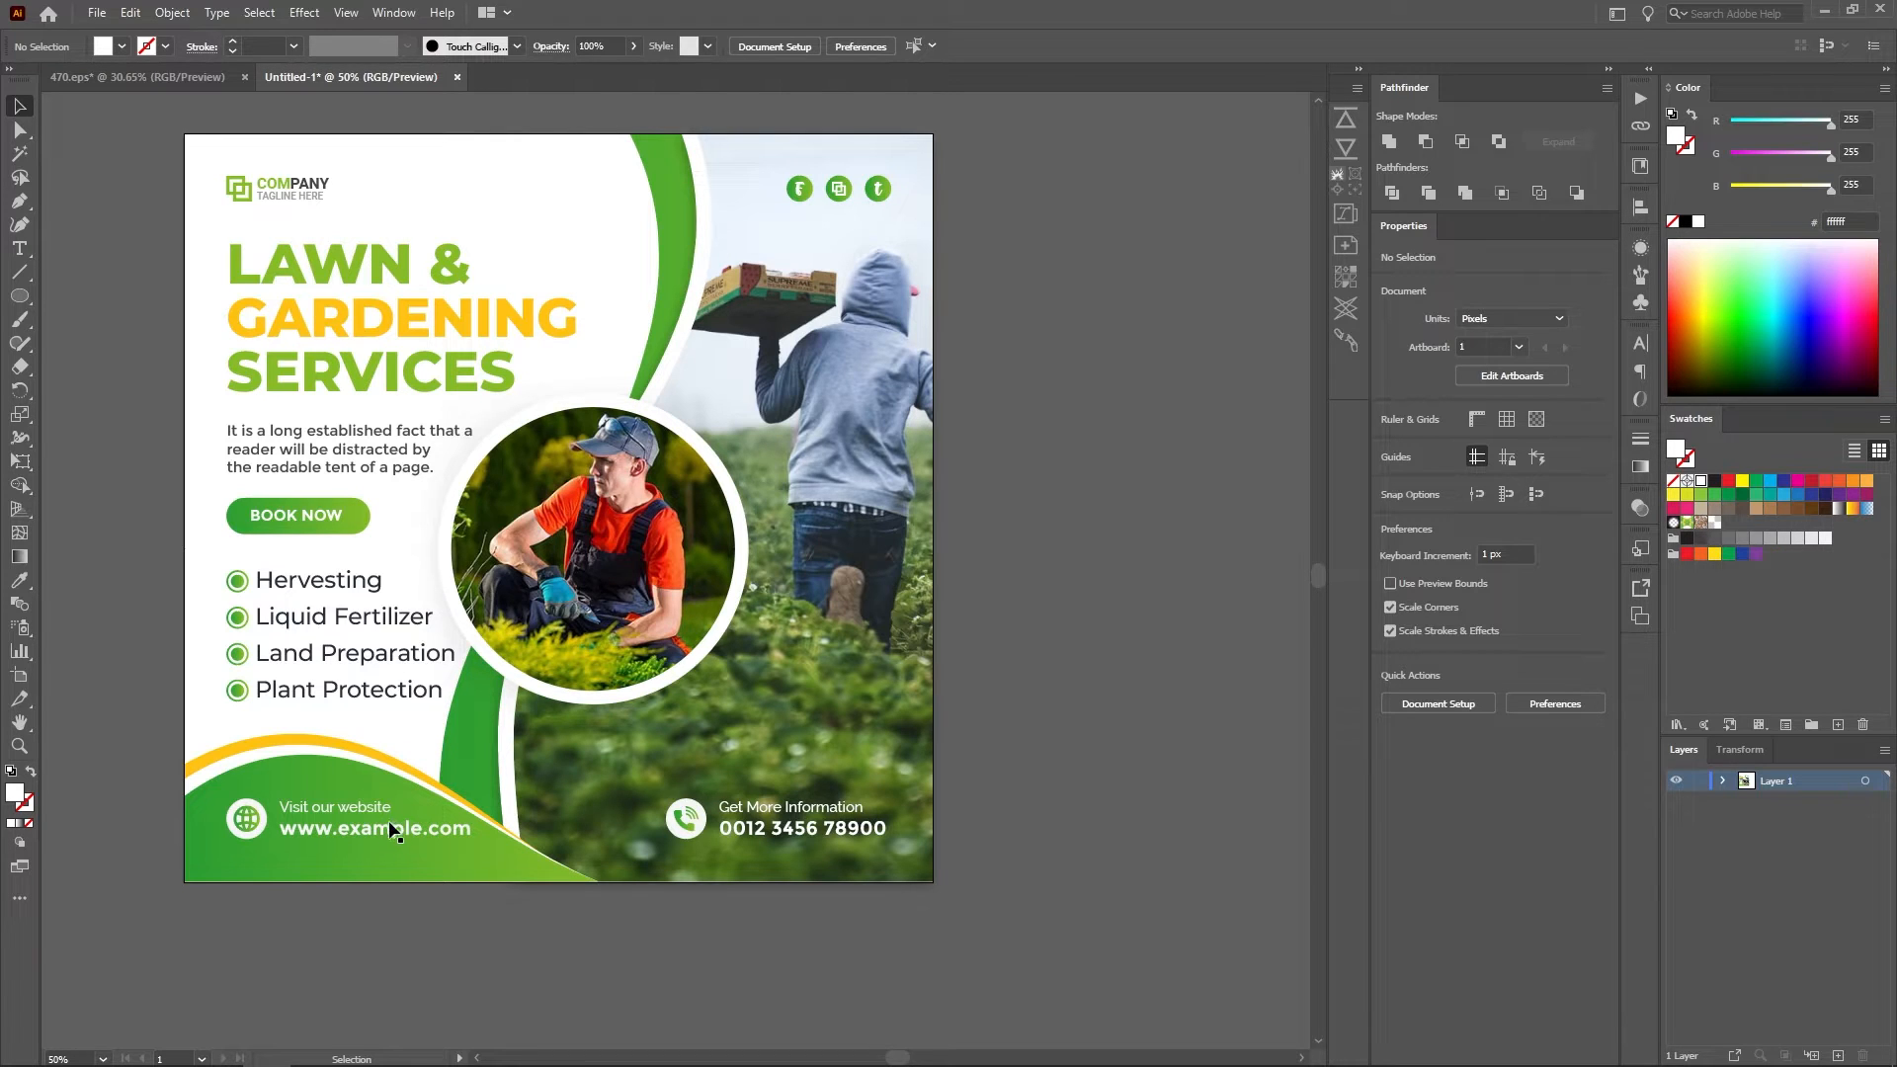
scroll(862, 230, up, 3)
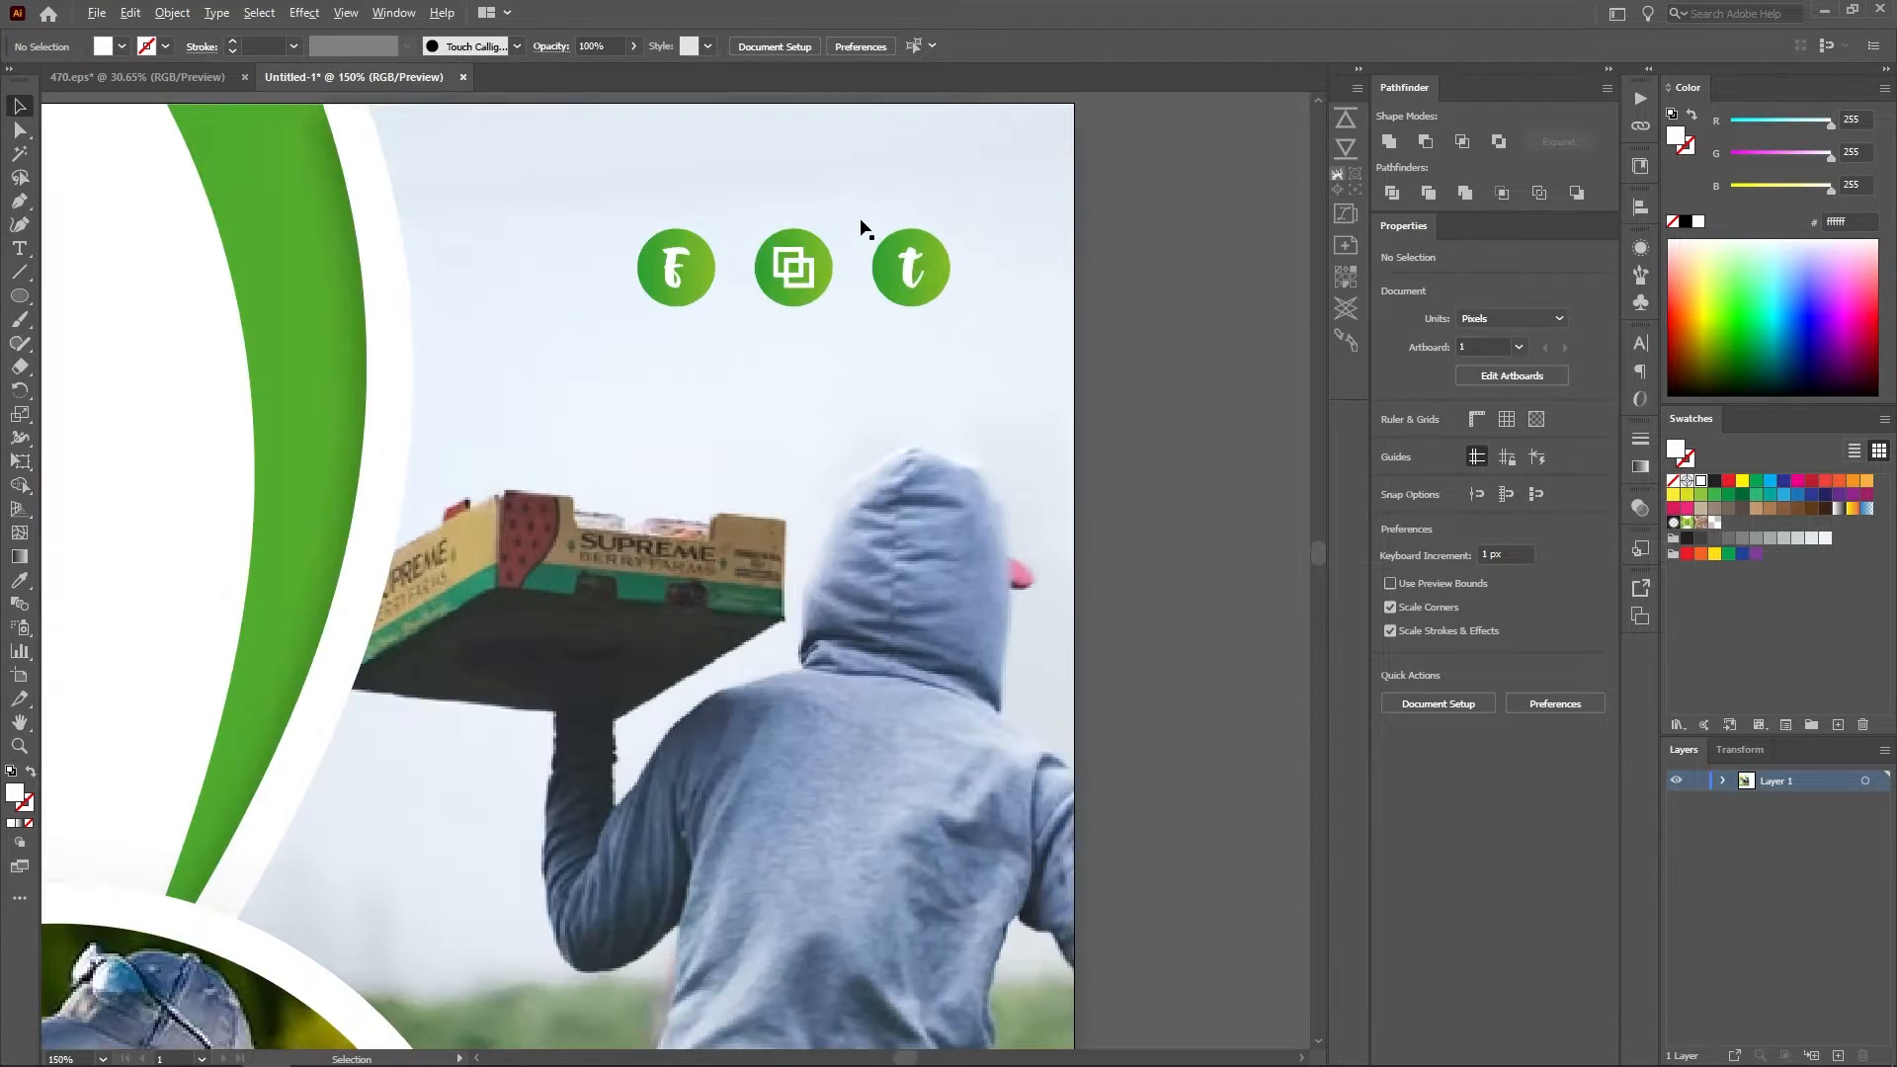
scroll(862, 229, up, 2)
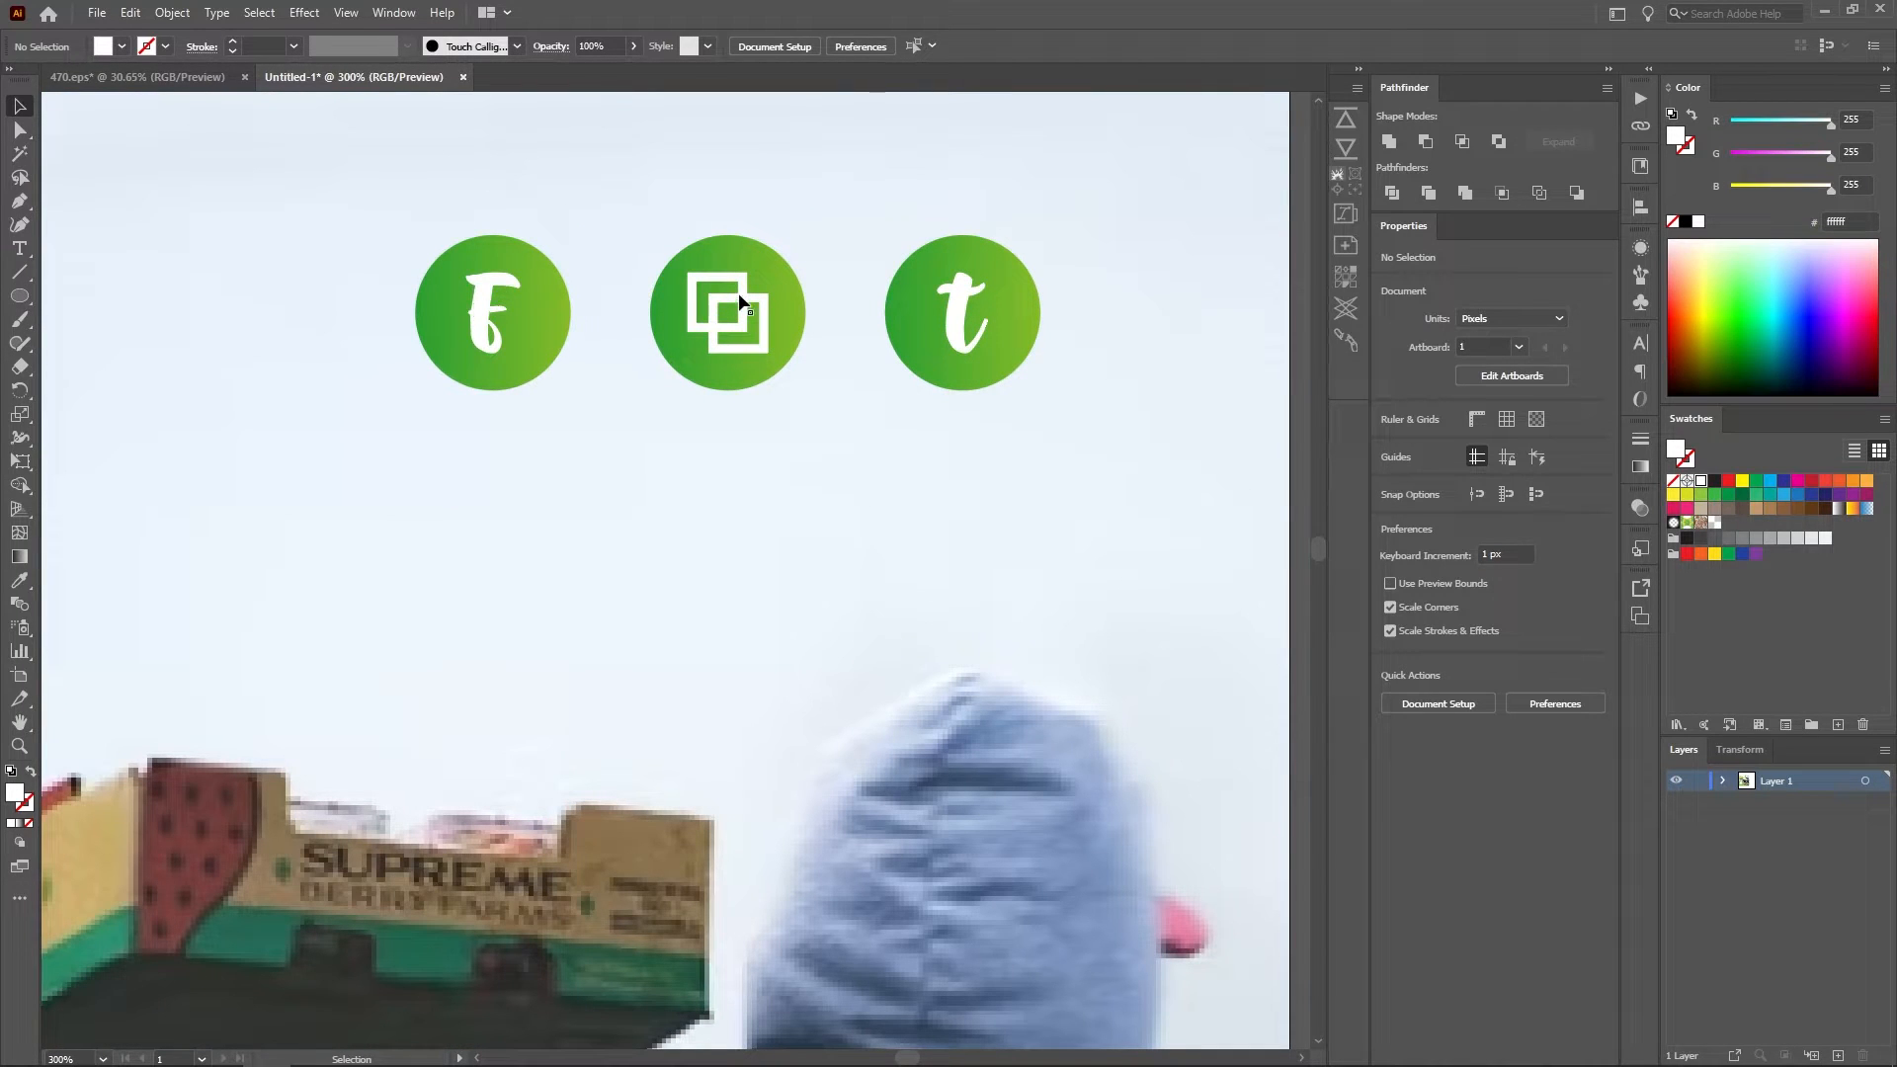
scroll(740, 300, down, 5)
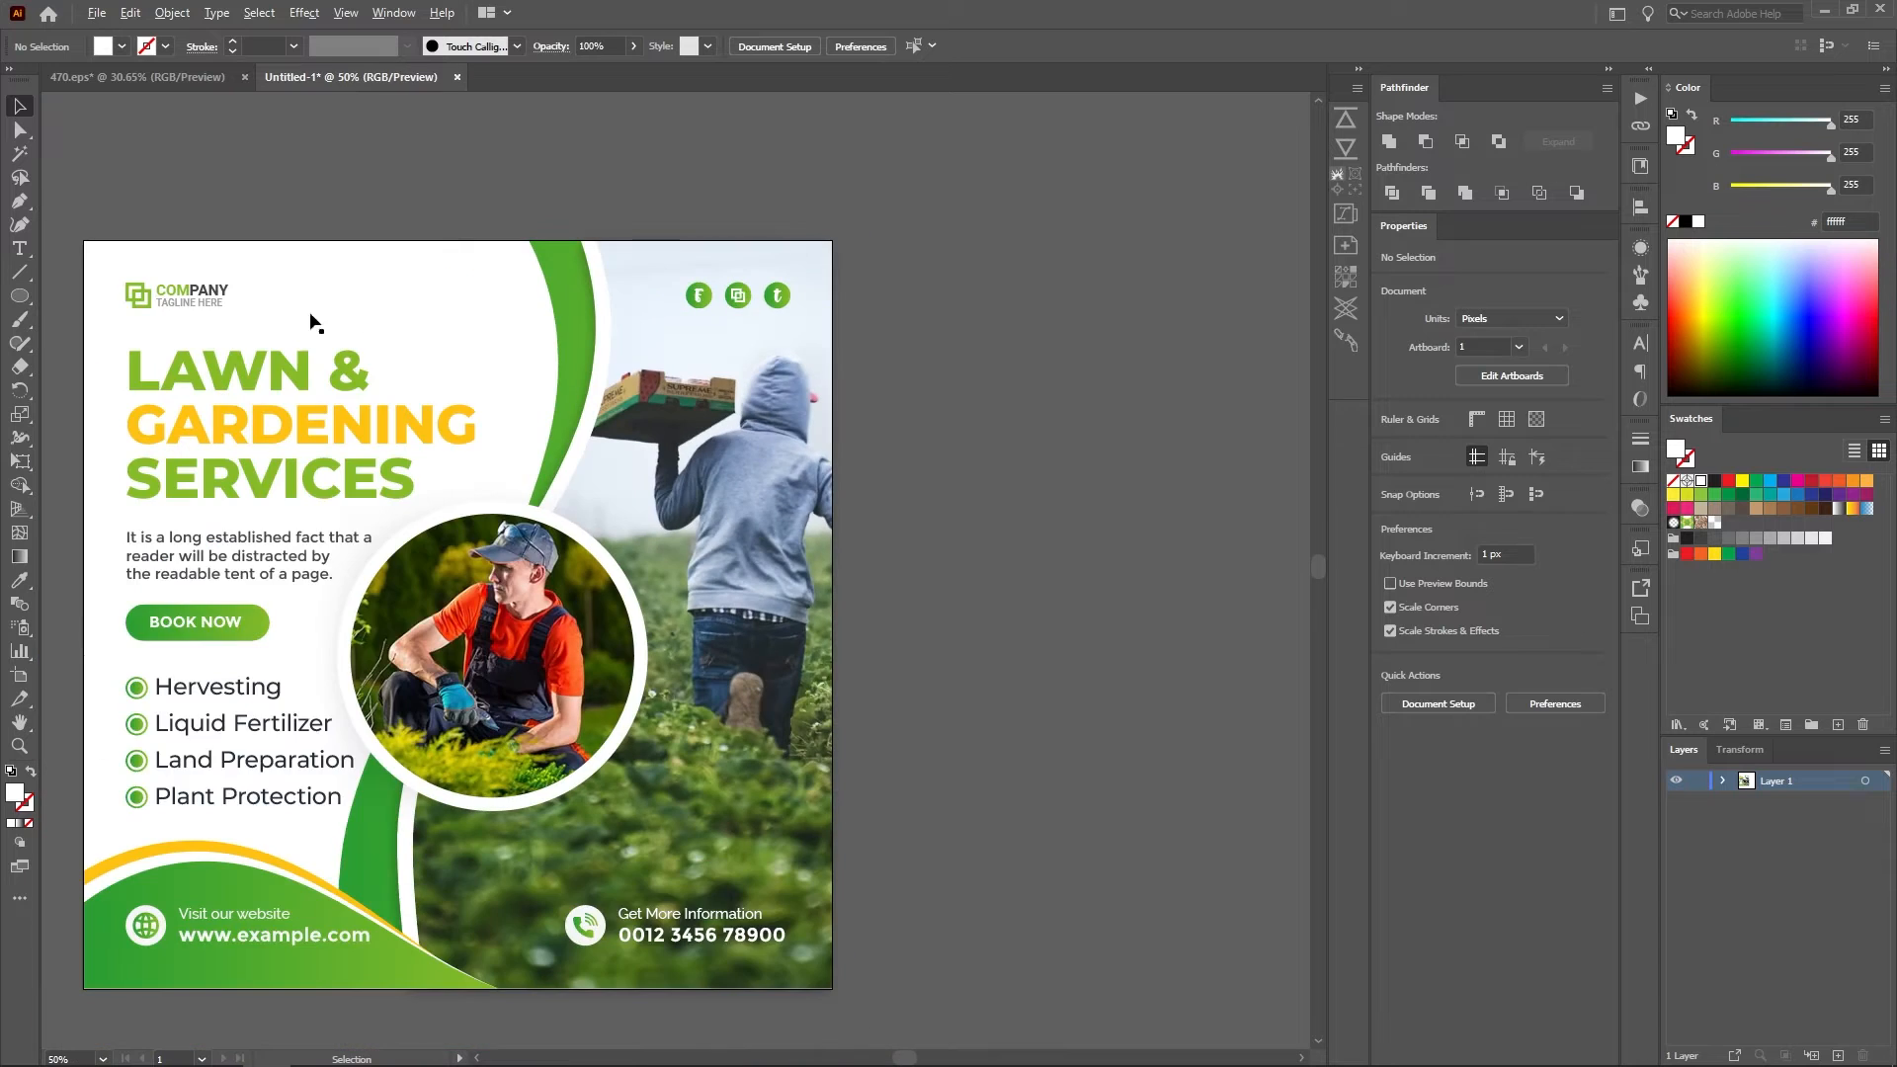
scroll(739, 295, up, 4)
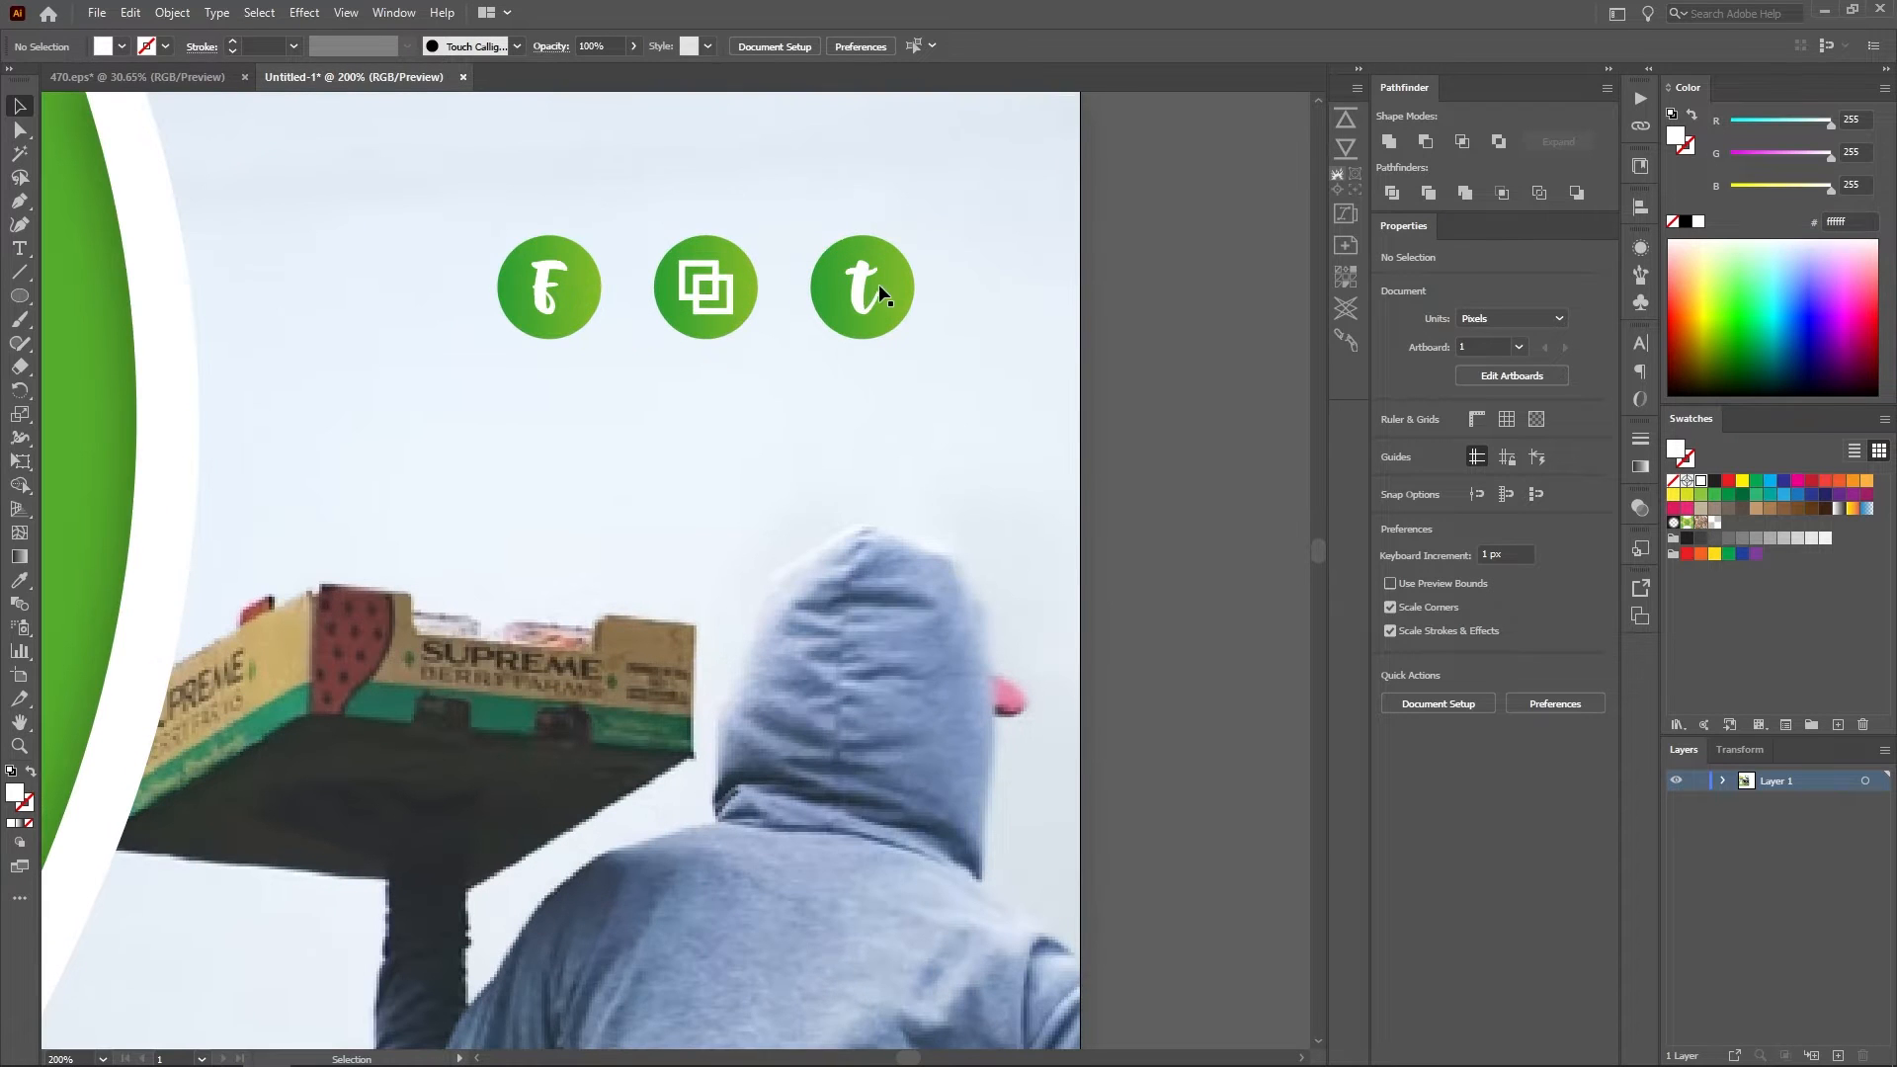
scroll(862, 286, down, 2)
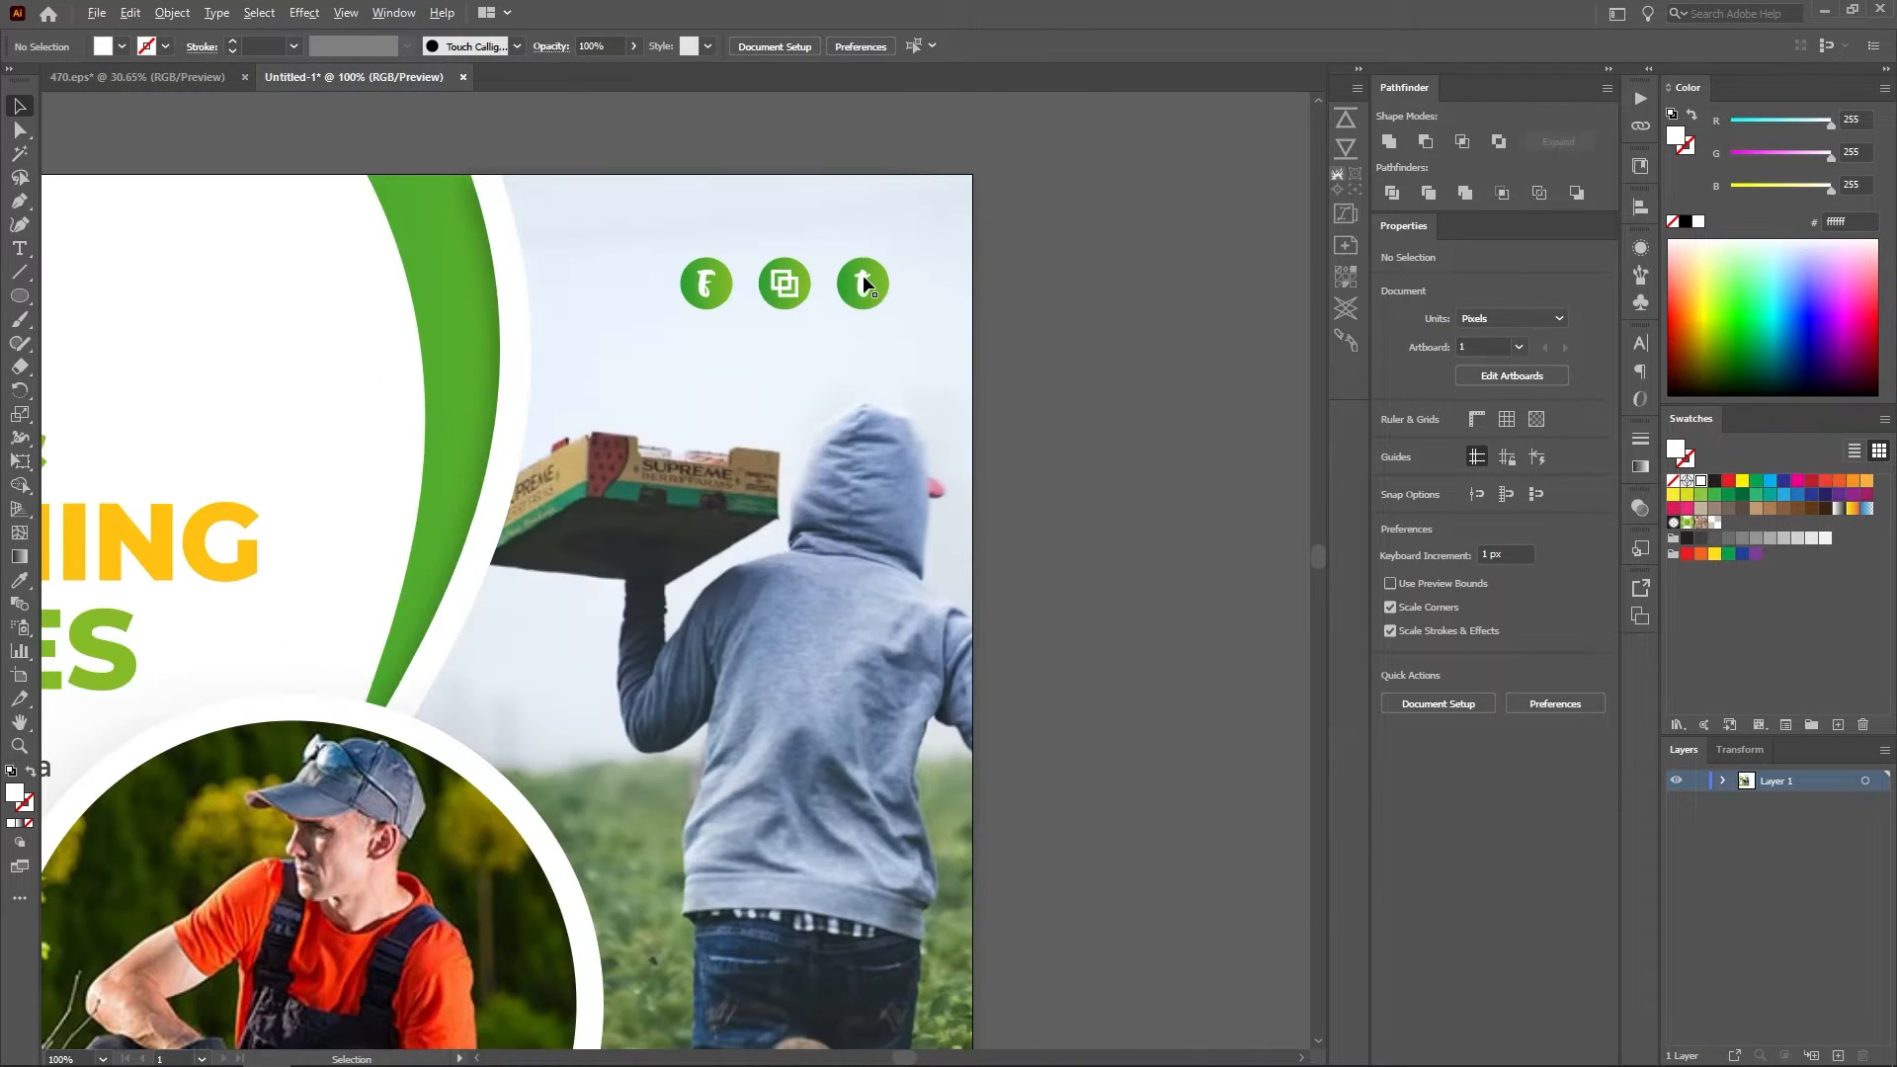
scroll(729, 294, up, 2)
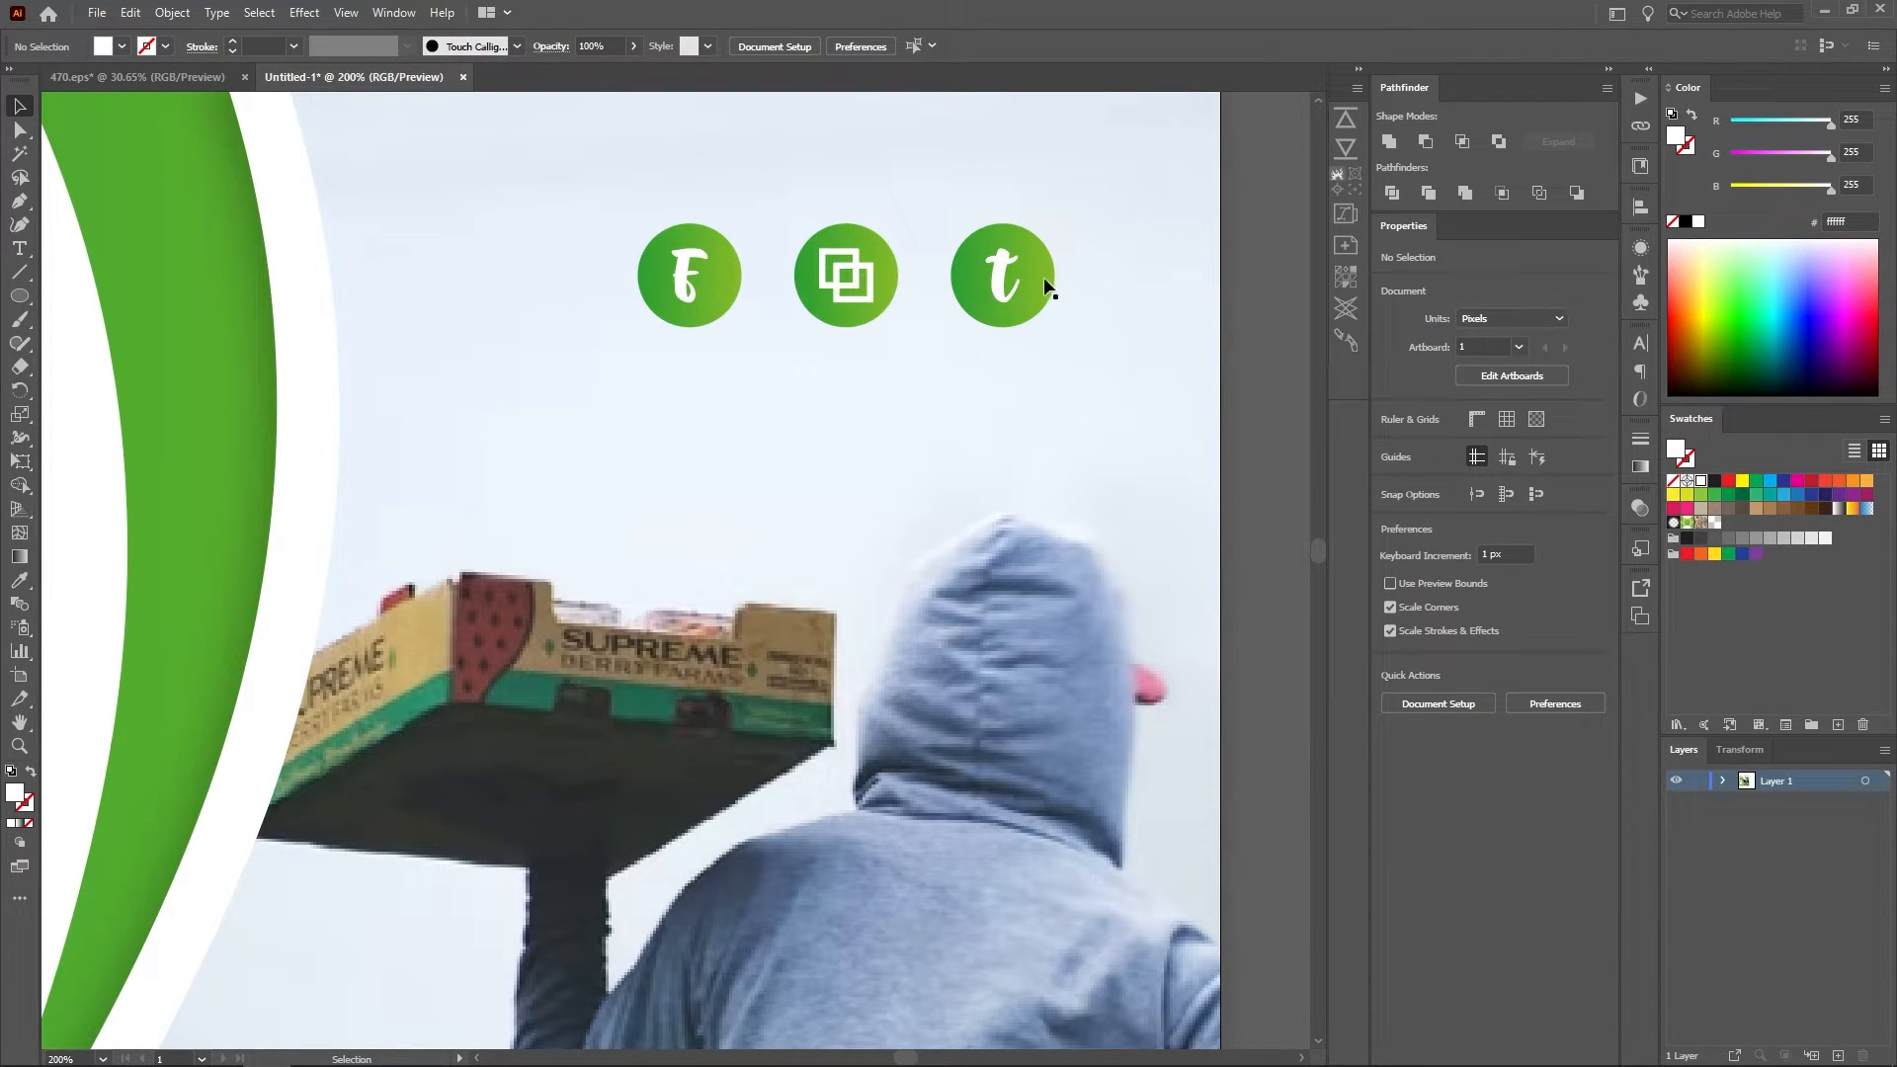
scroll(1001, 275, down, 2)
scroll(1000, 269, down, 2)
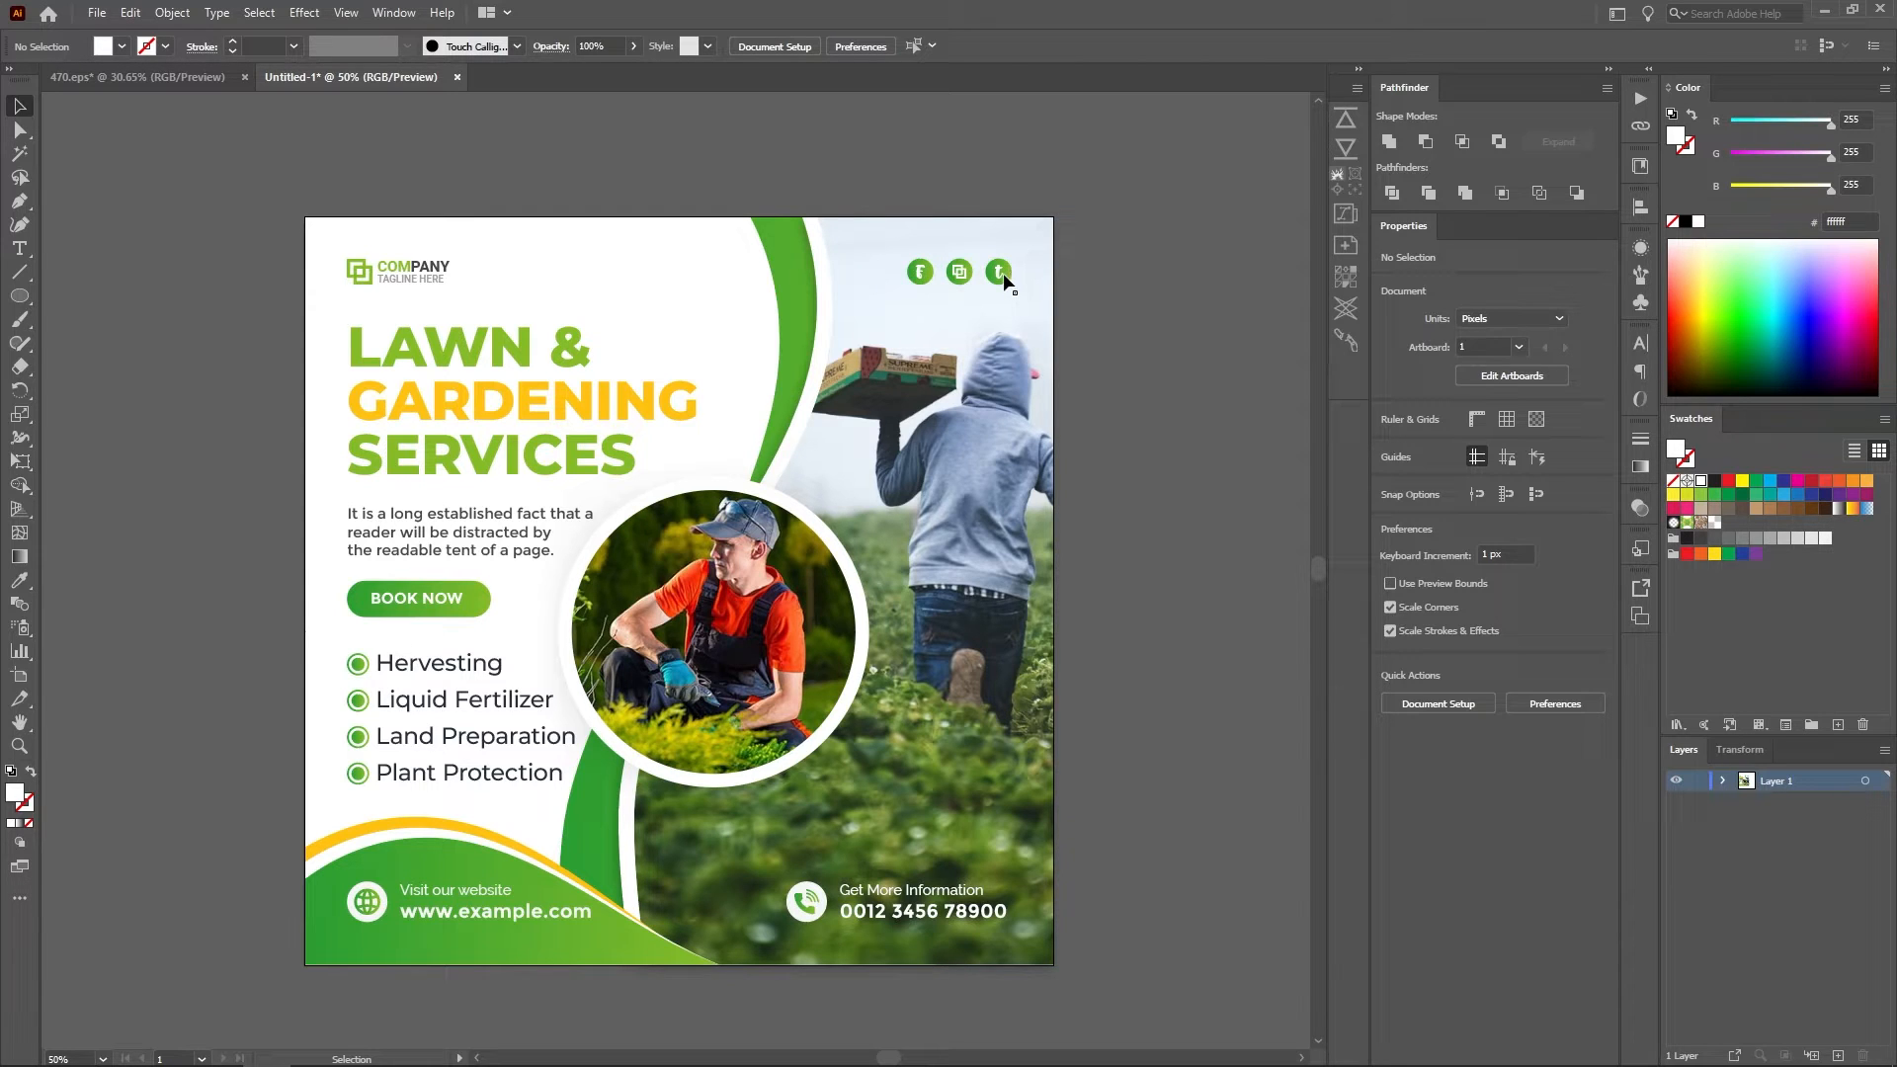
Review the post's overall layout, including the curved green shapes, the circular photo and the contact details
scroll(1004, 280, down, 1)
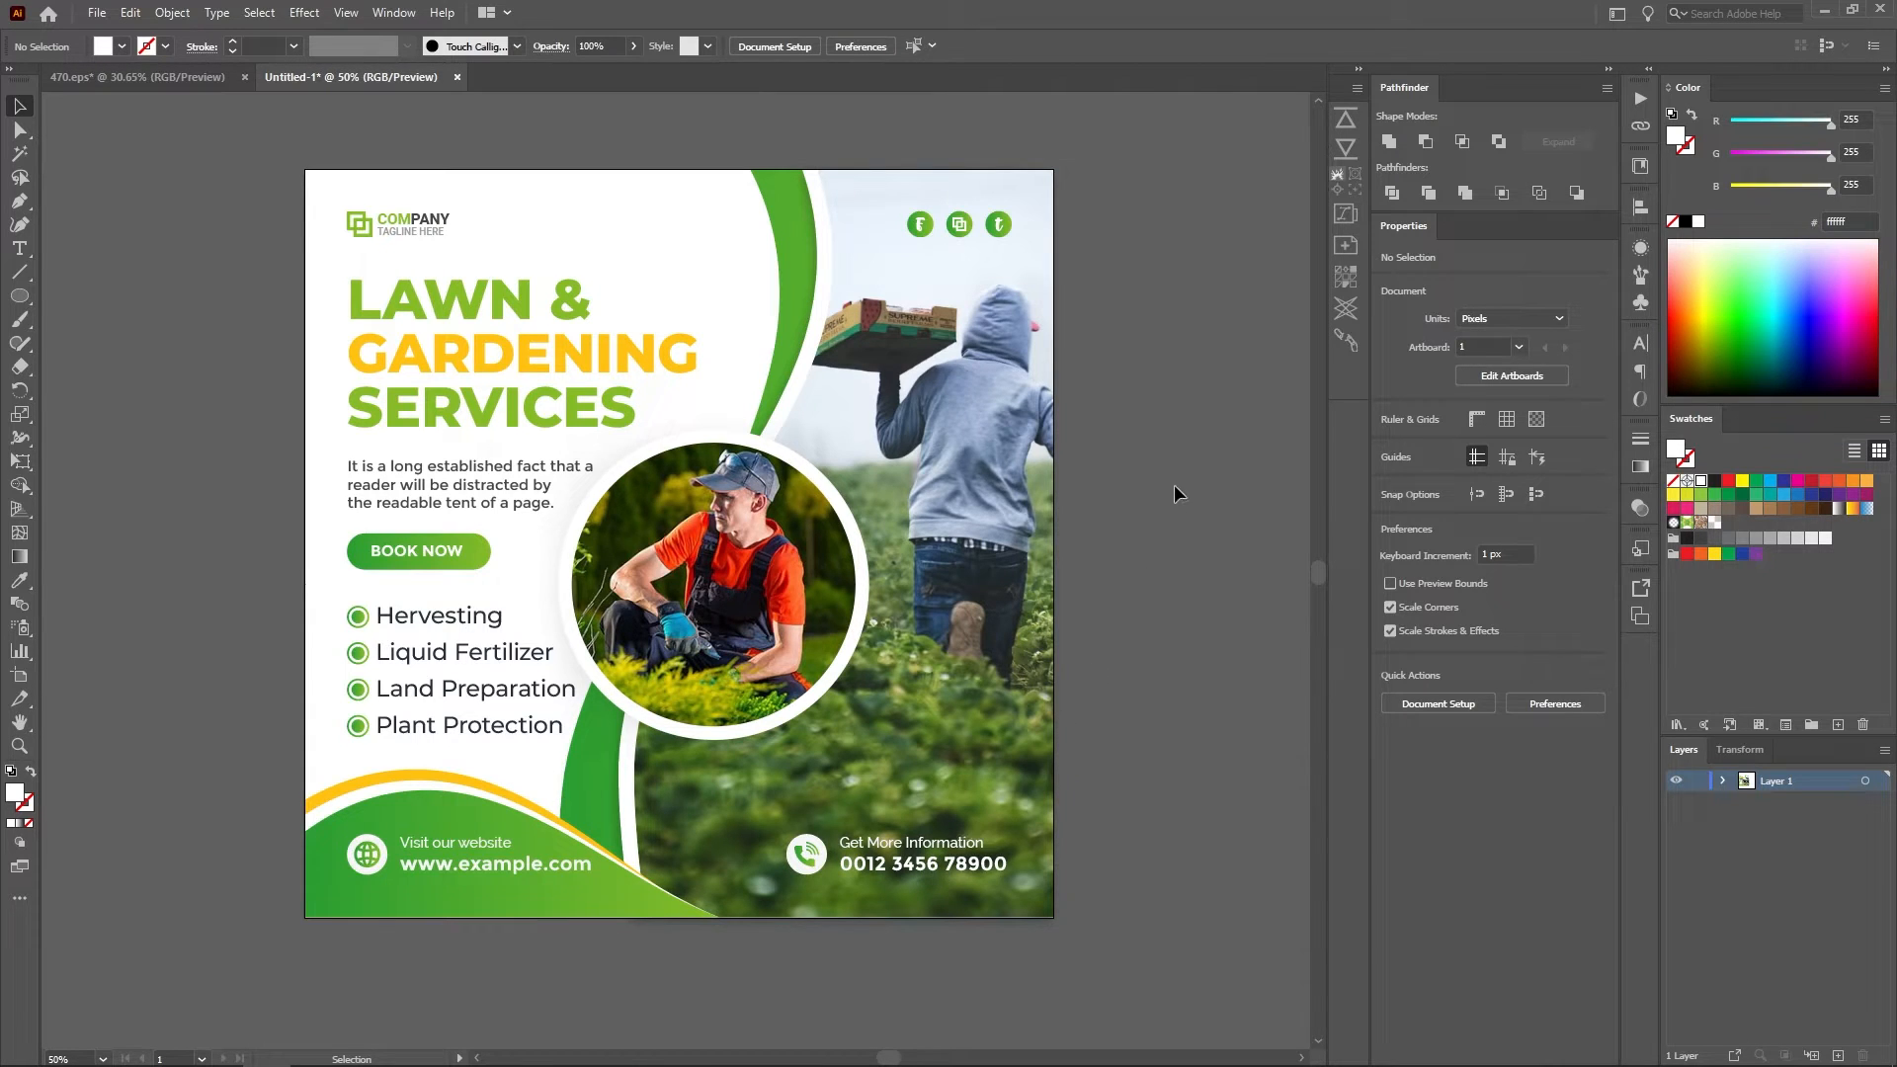
scroll(826, 288, up, 2)
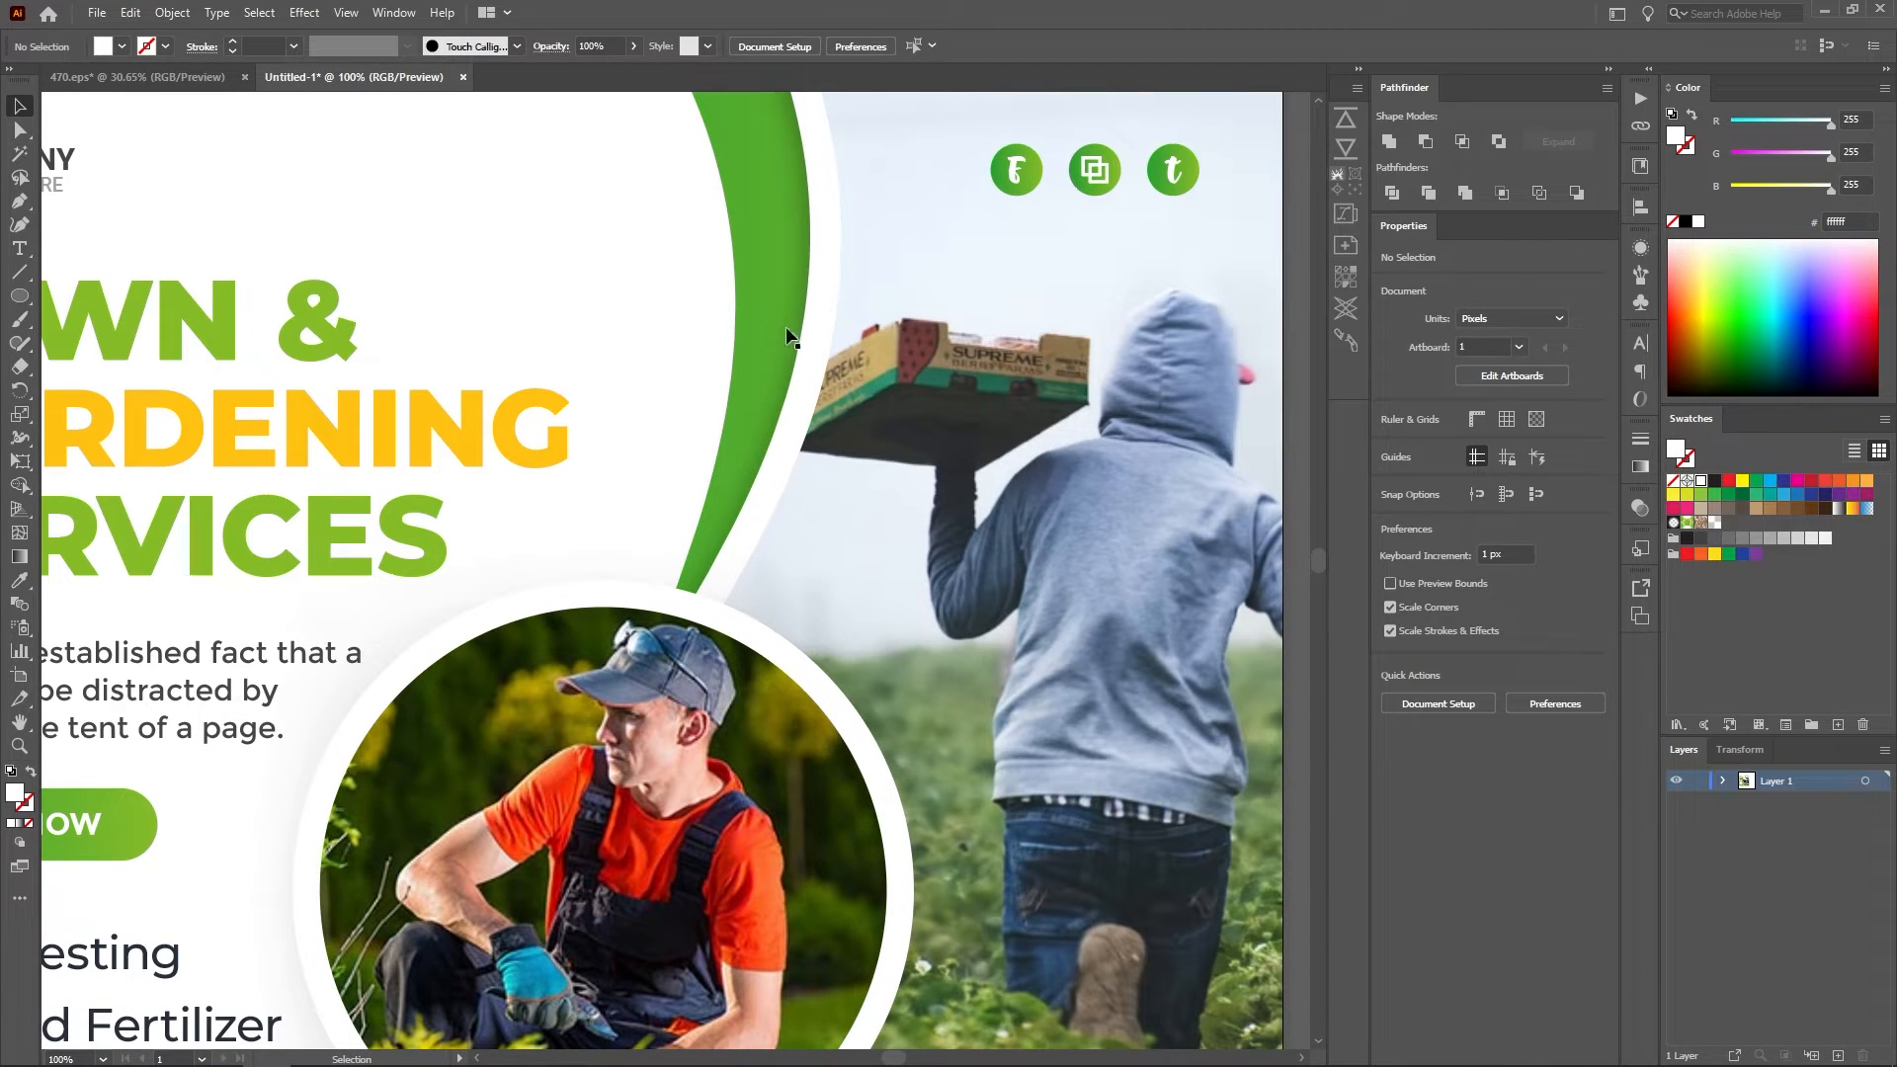
scroll(790, 362, down, 2)
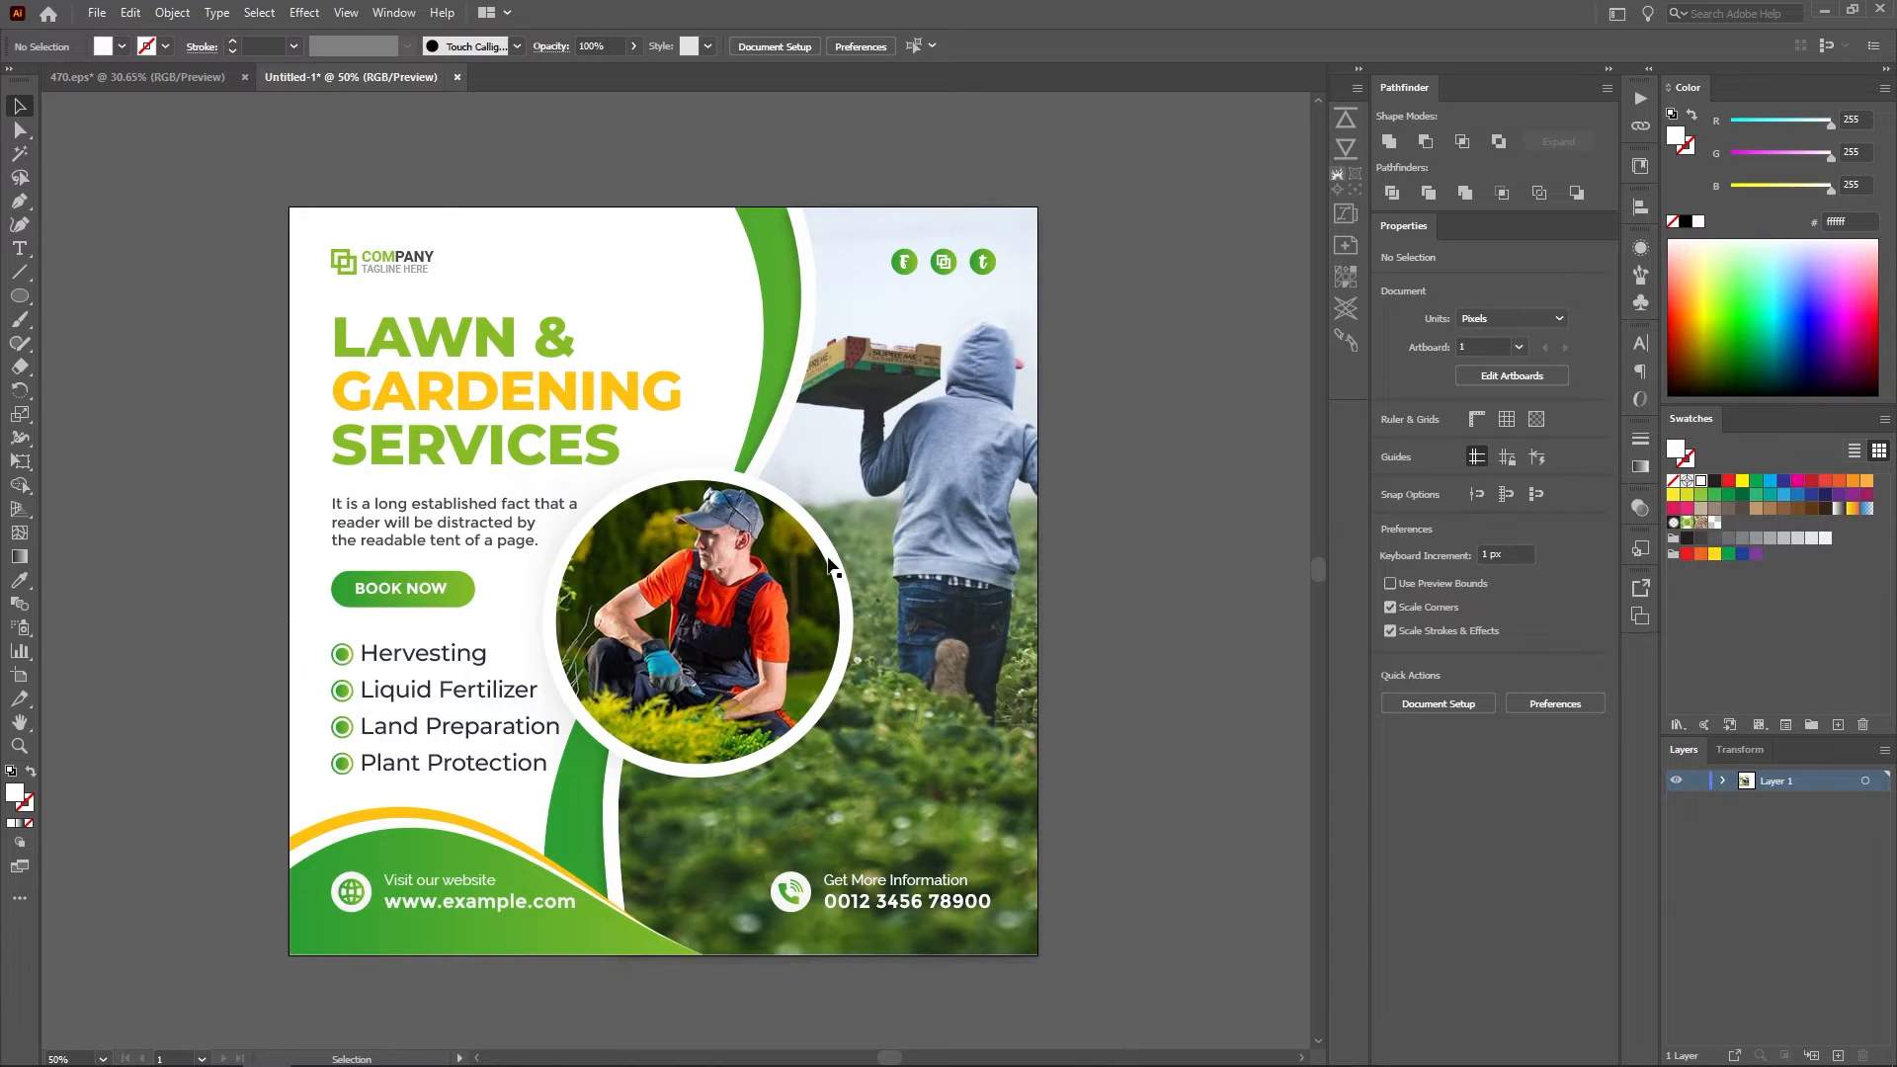
scroll(833, 566, down, 1)
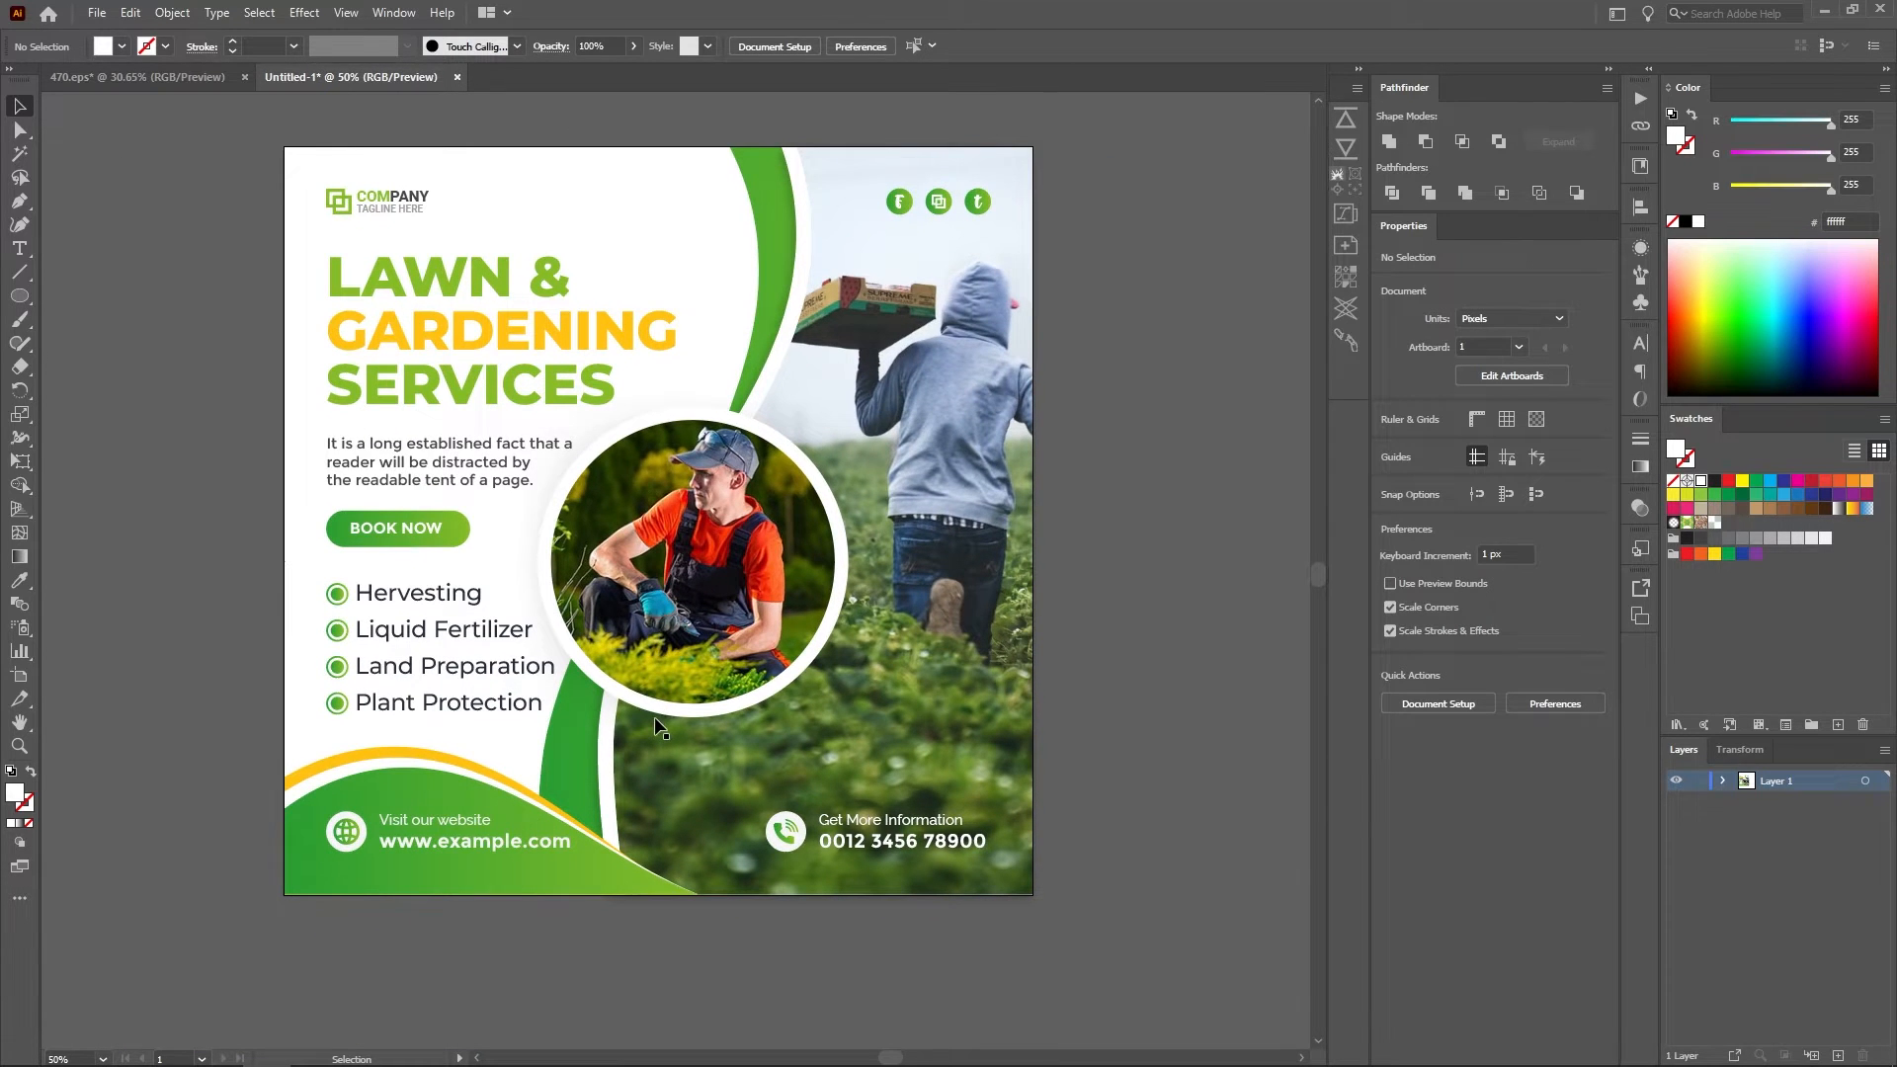
scroll(664, 691, up, 1)
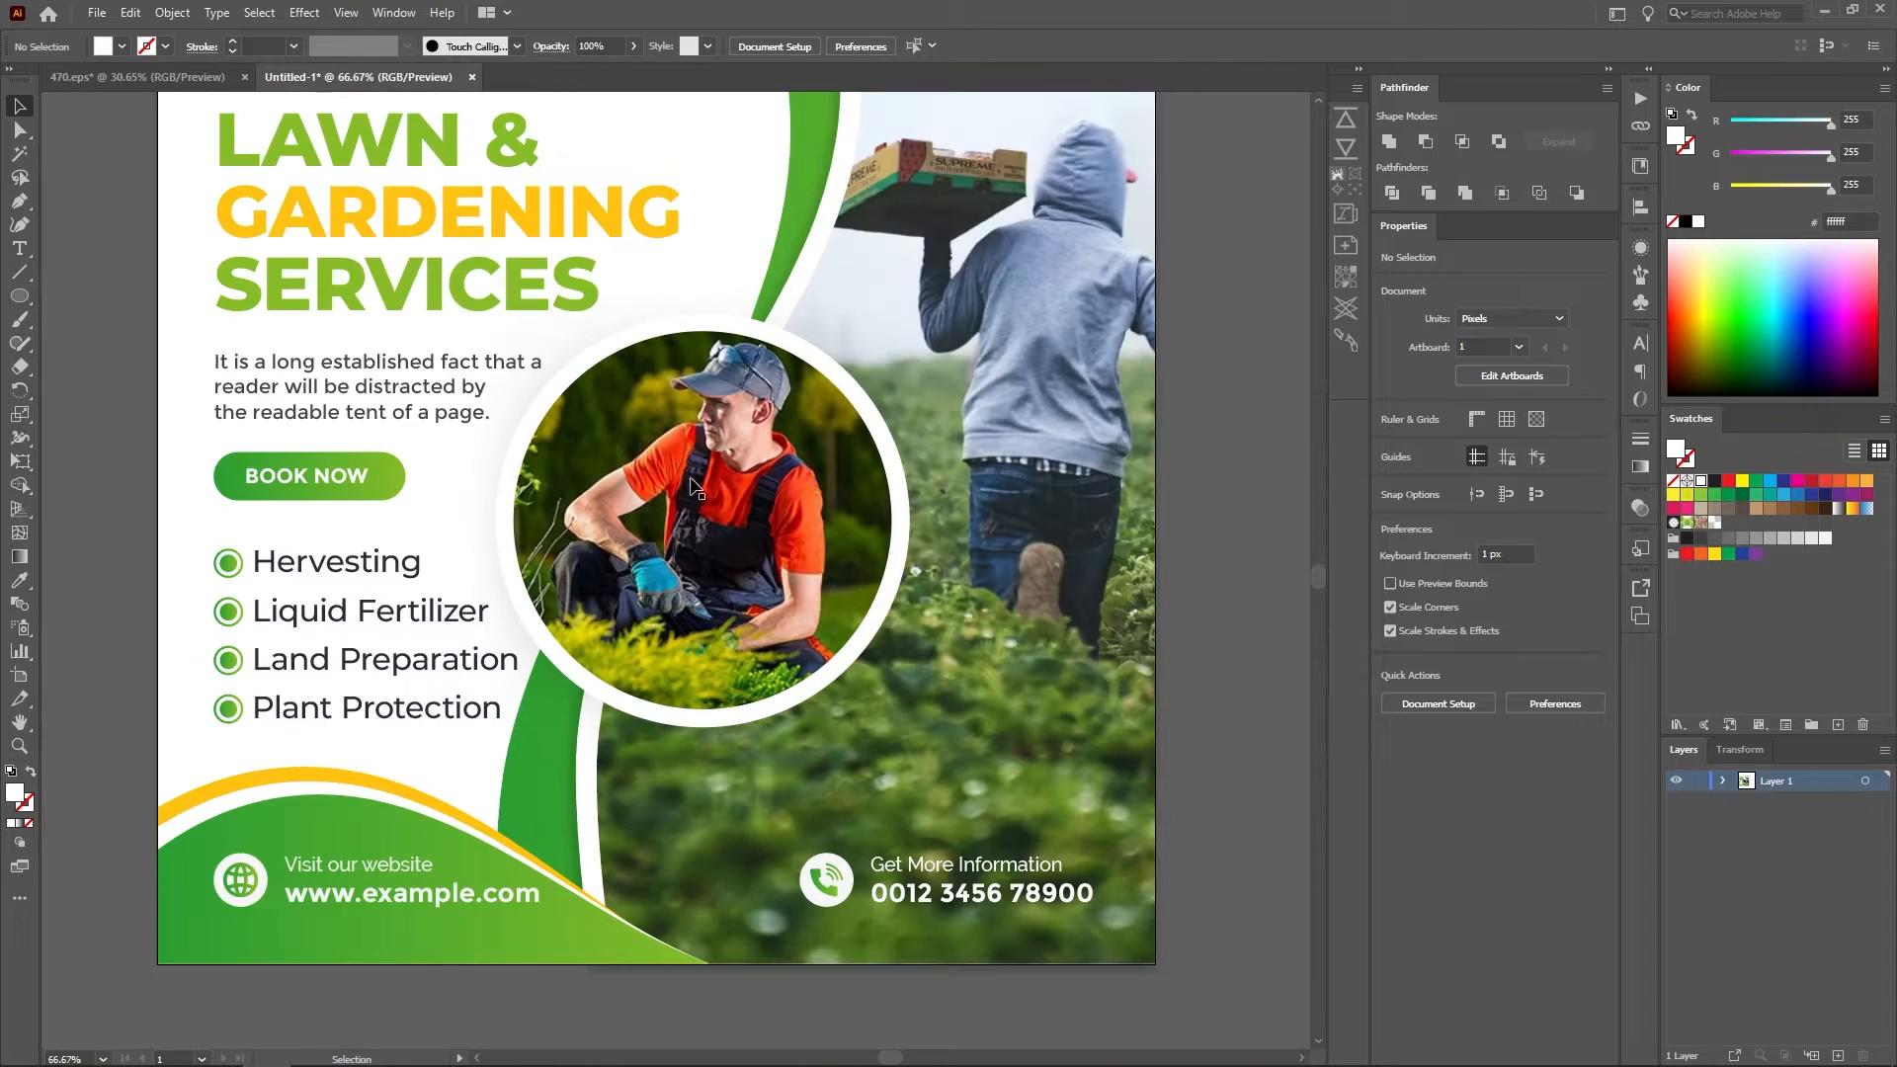
drag(688, 405, 684, 535)
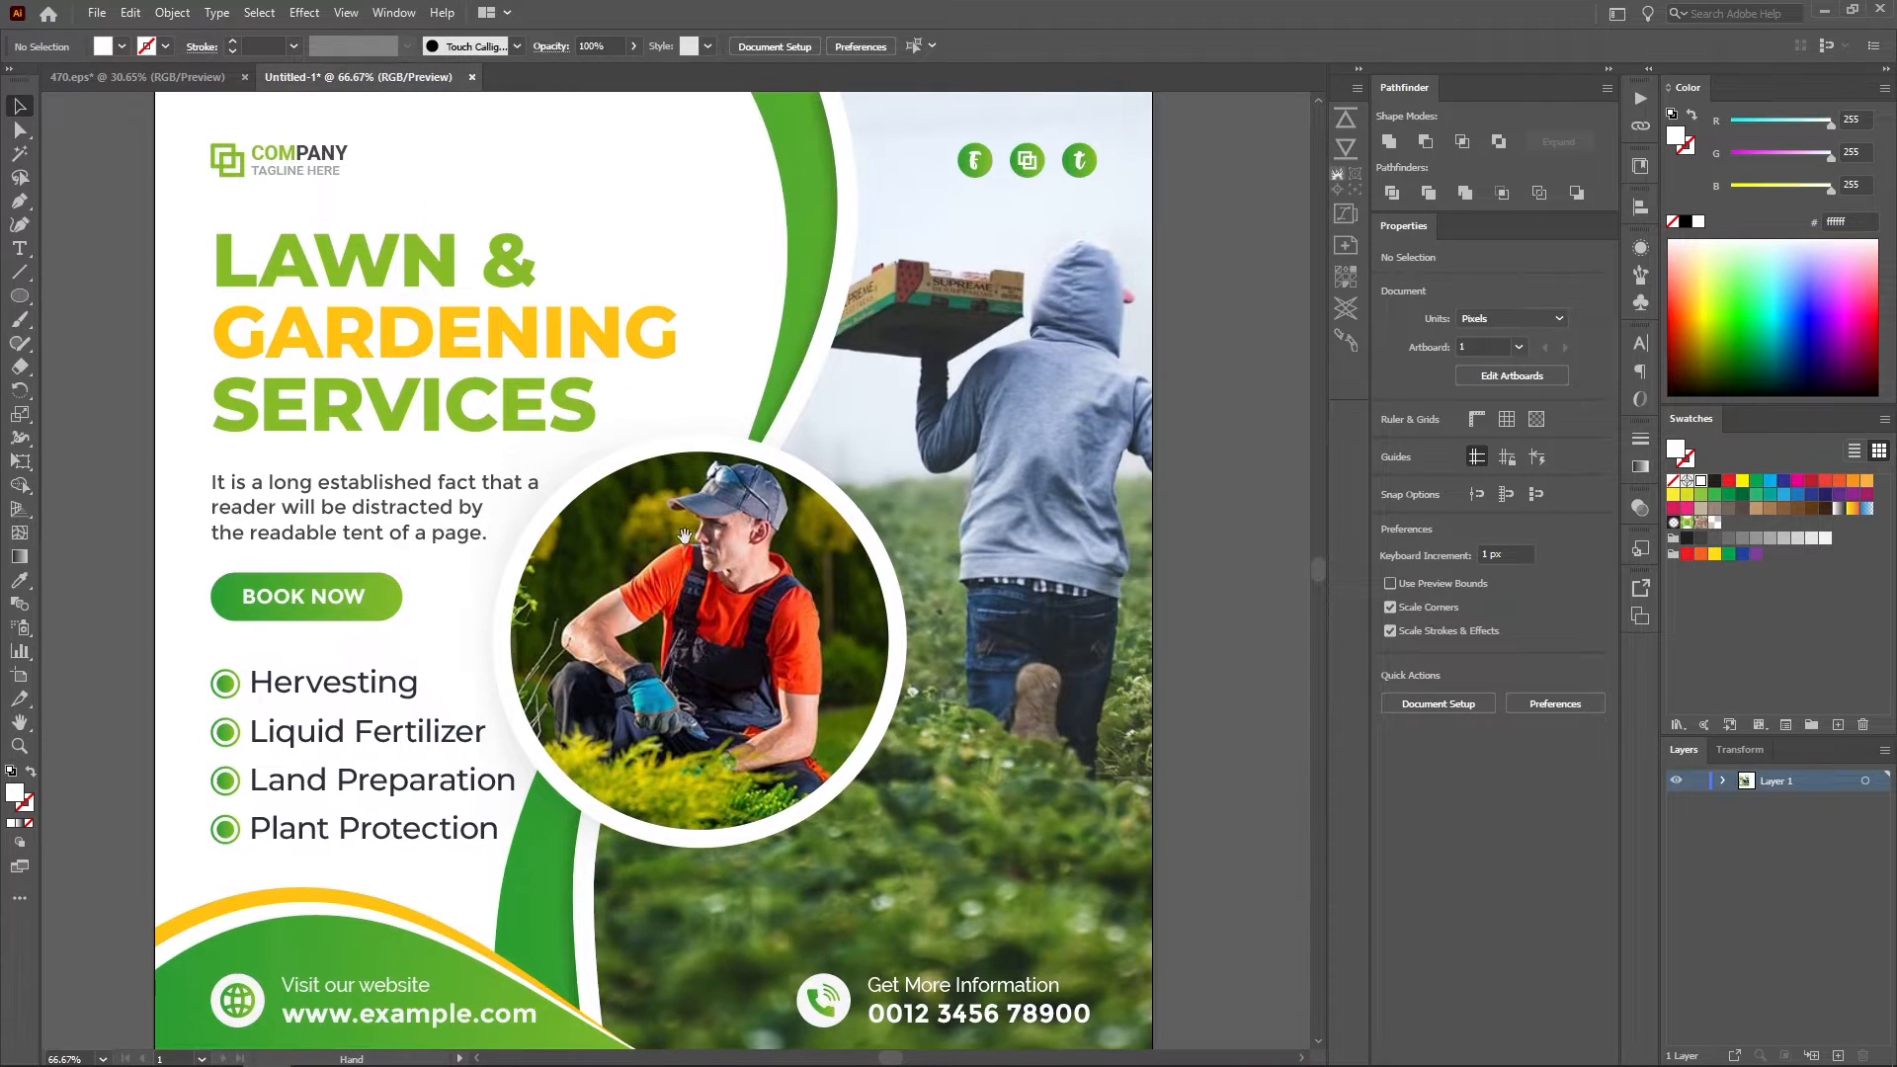
scroll(684, 536, down, 1)
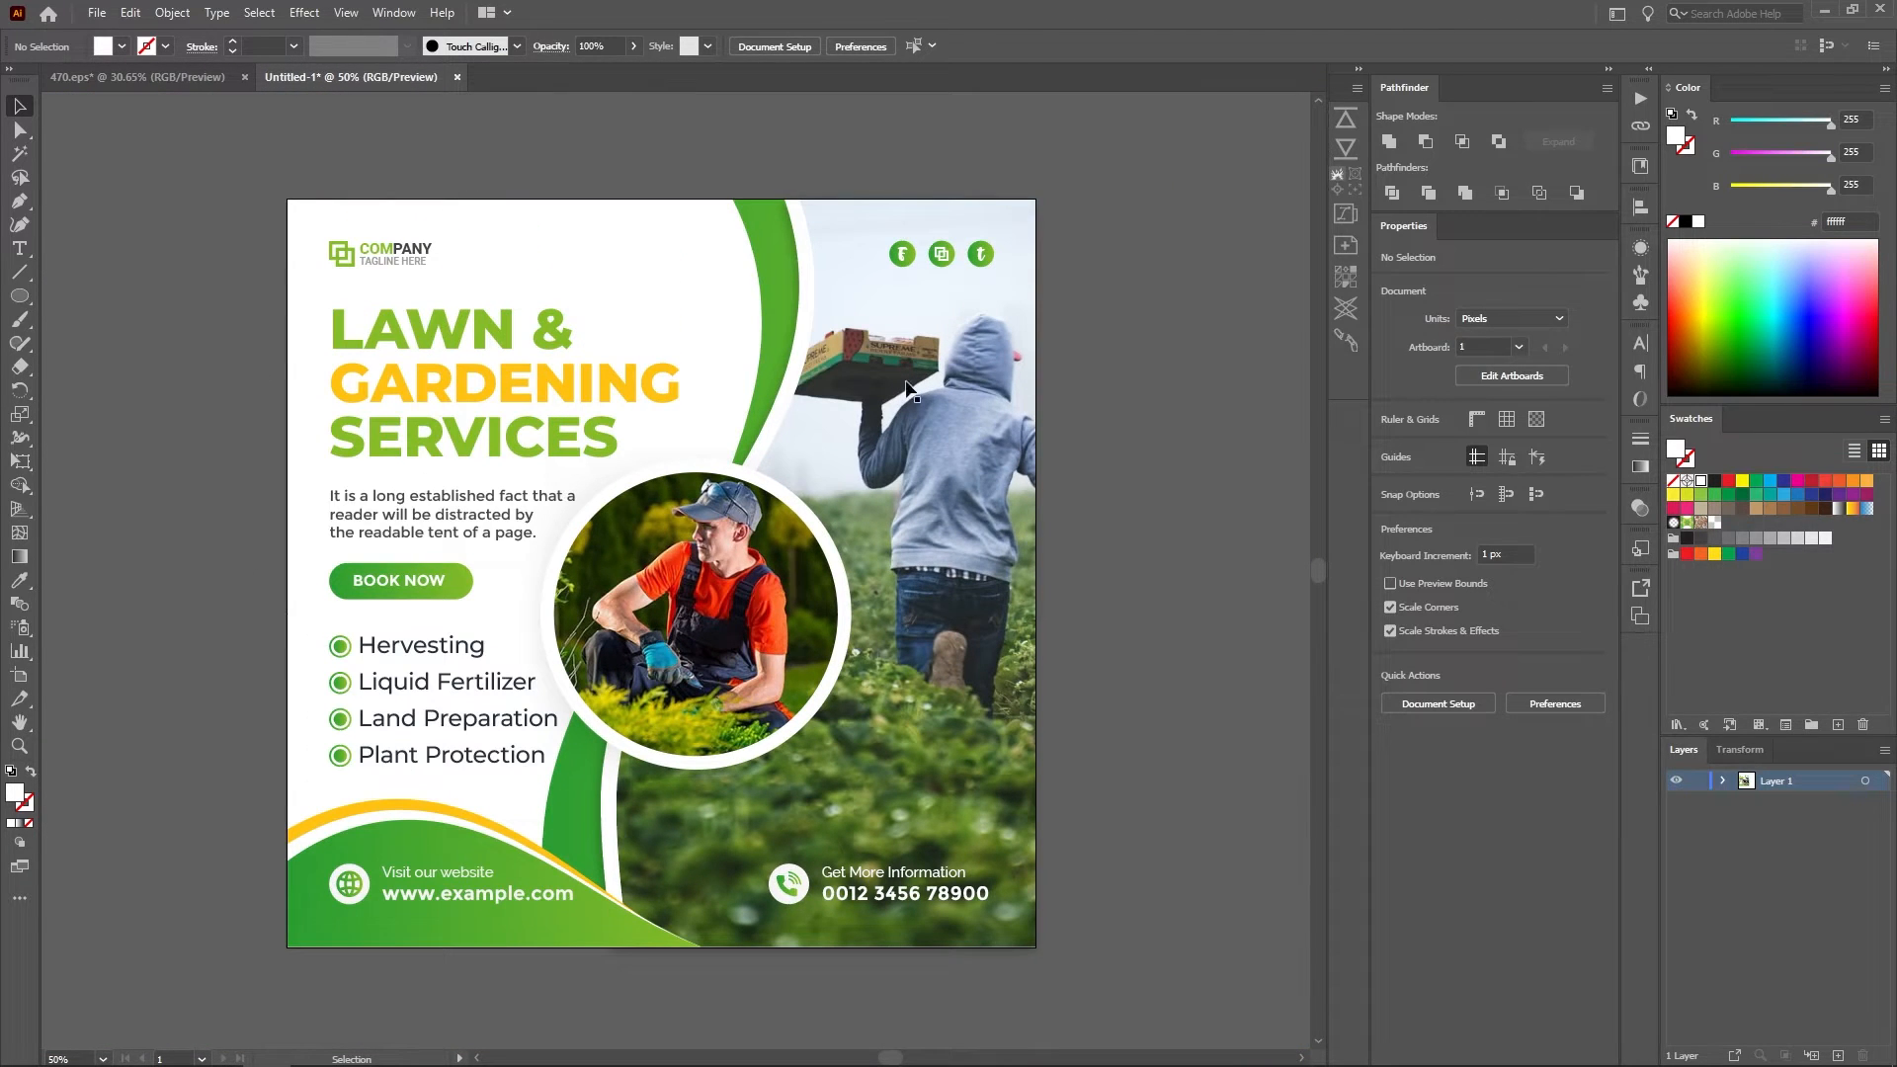
Switch to the 470.eps document with the two color versions and check its artboard width and height
click(131, 75)
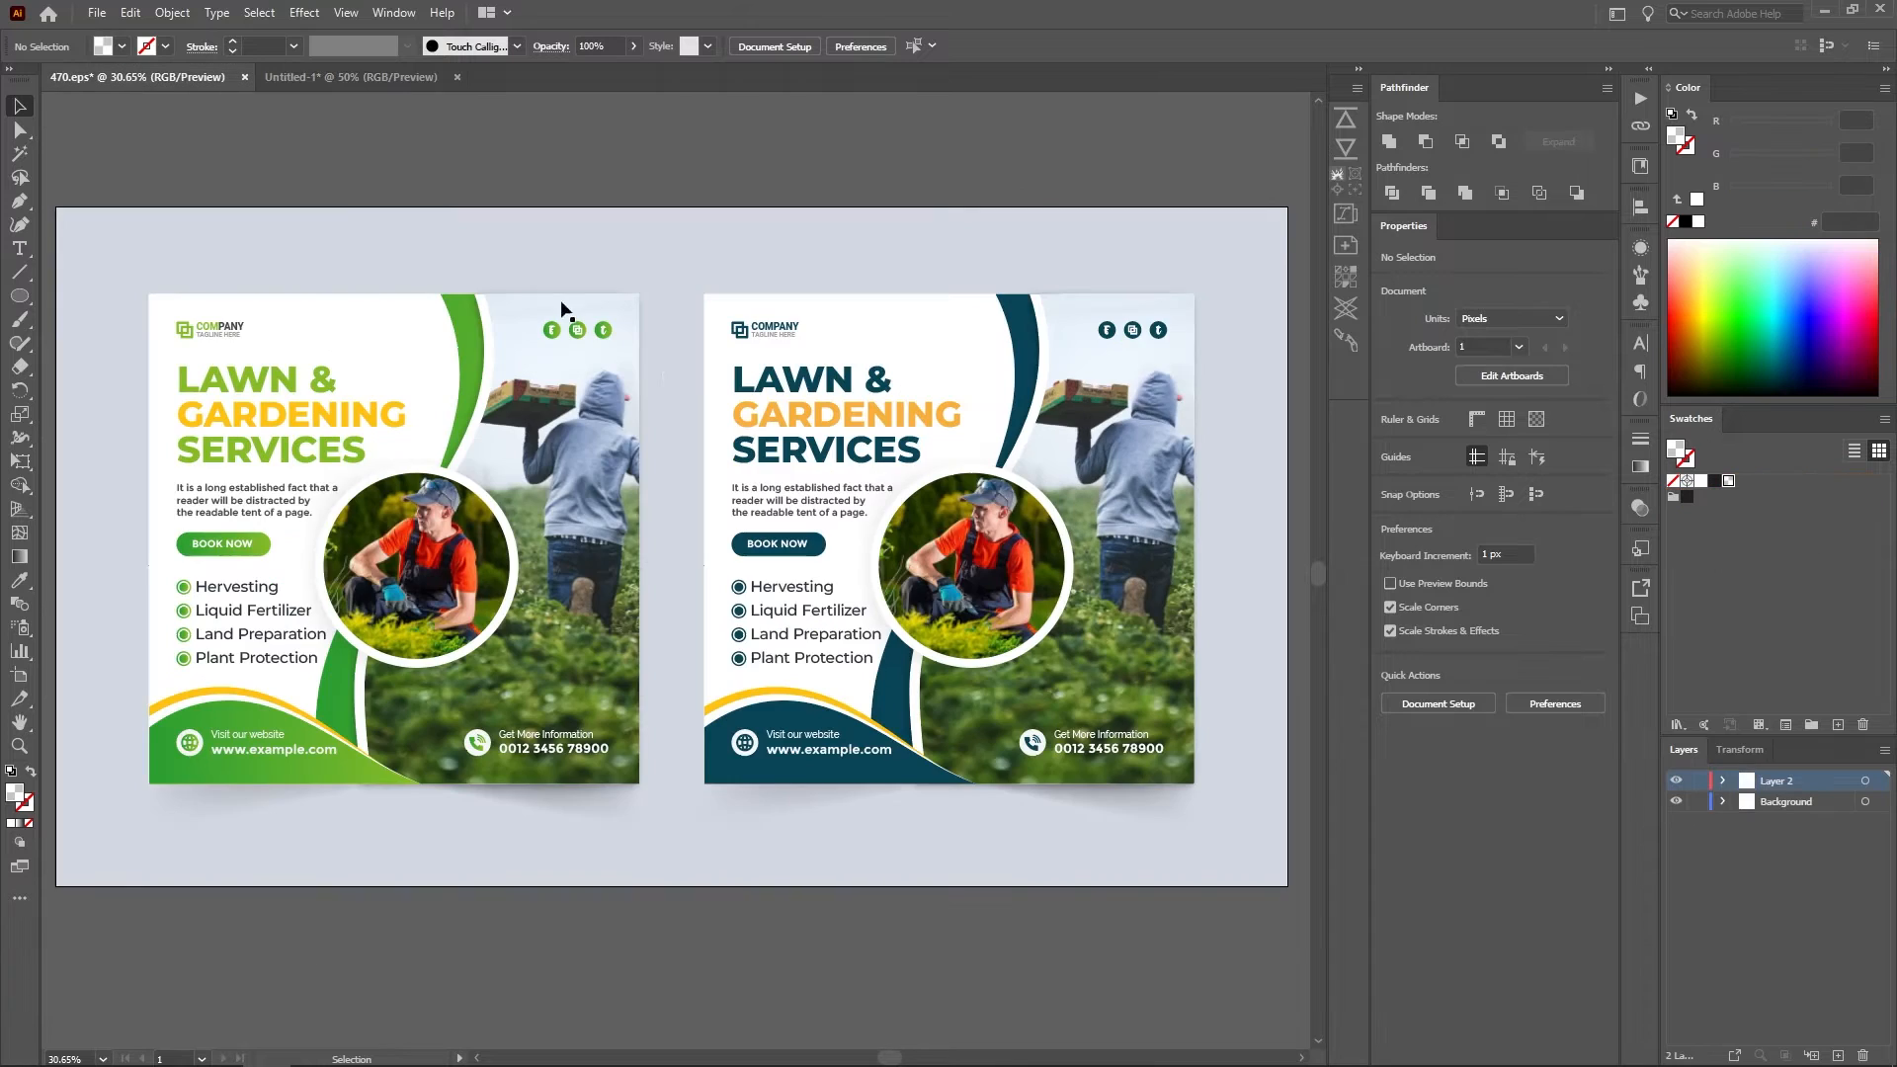
scroll(663, 365, down, 1)
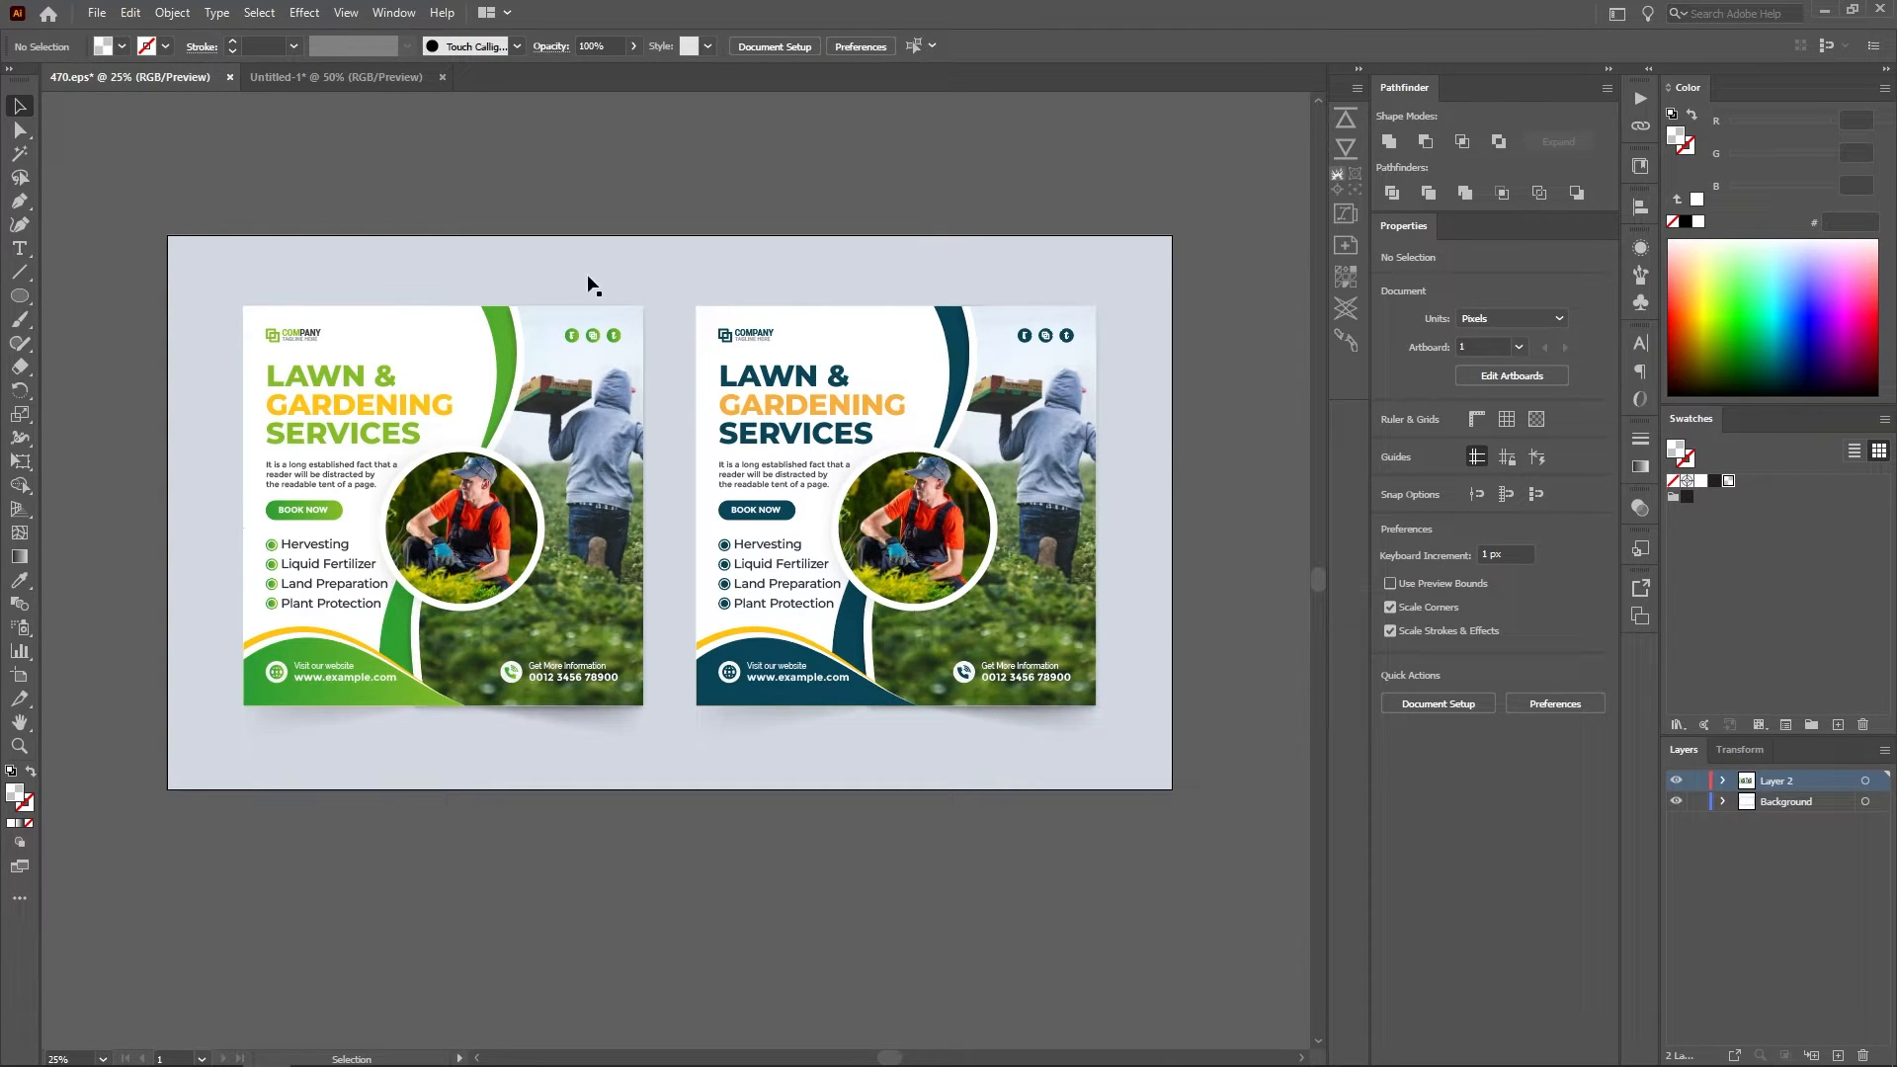
click(19, 675)
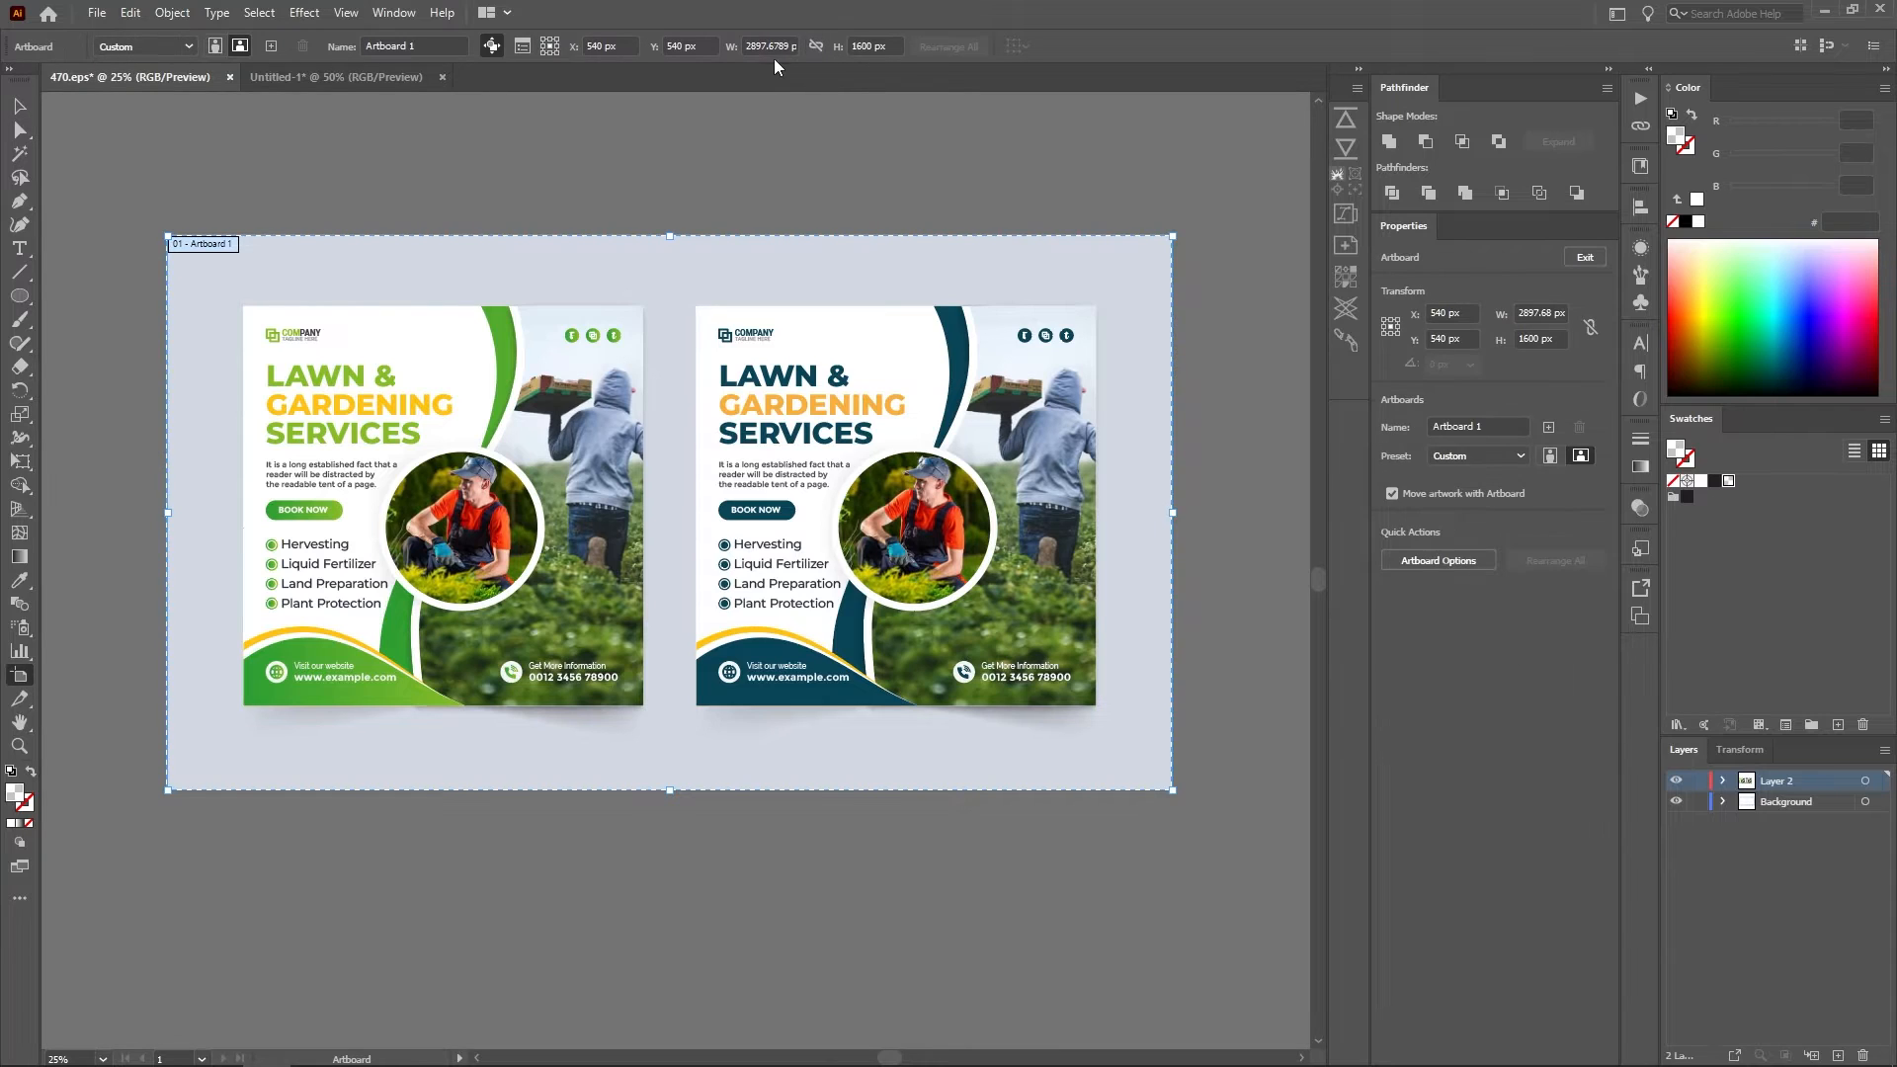
click(887, 45)
click(20, 105)
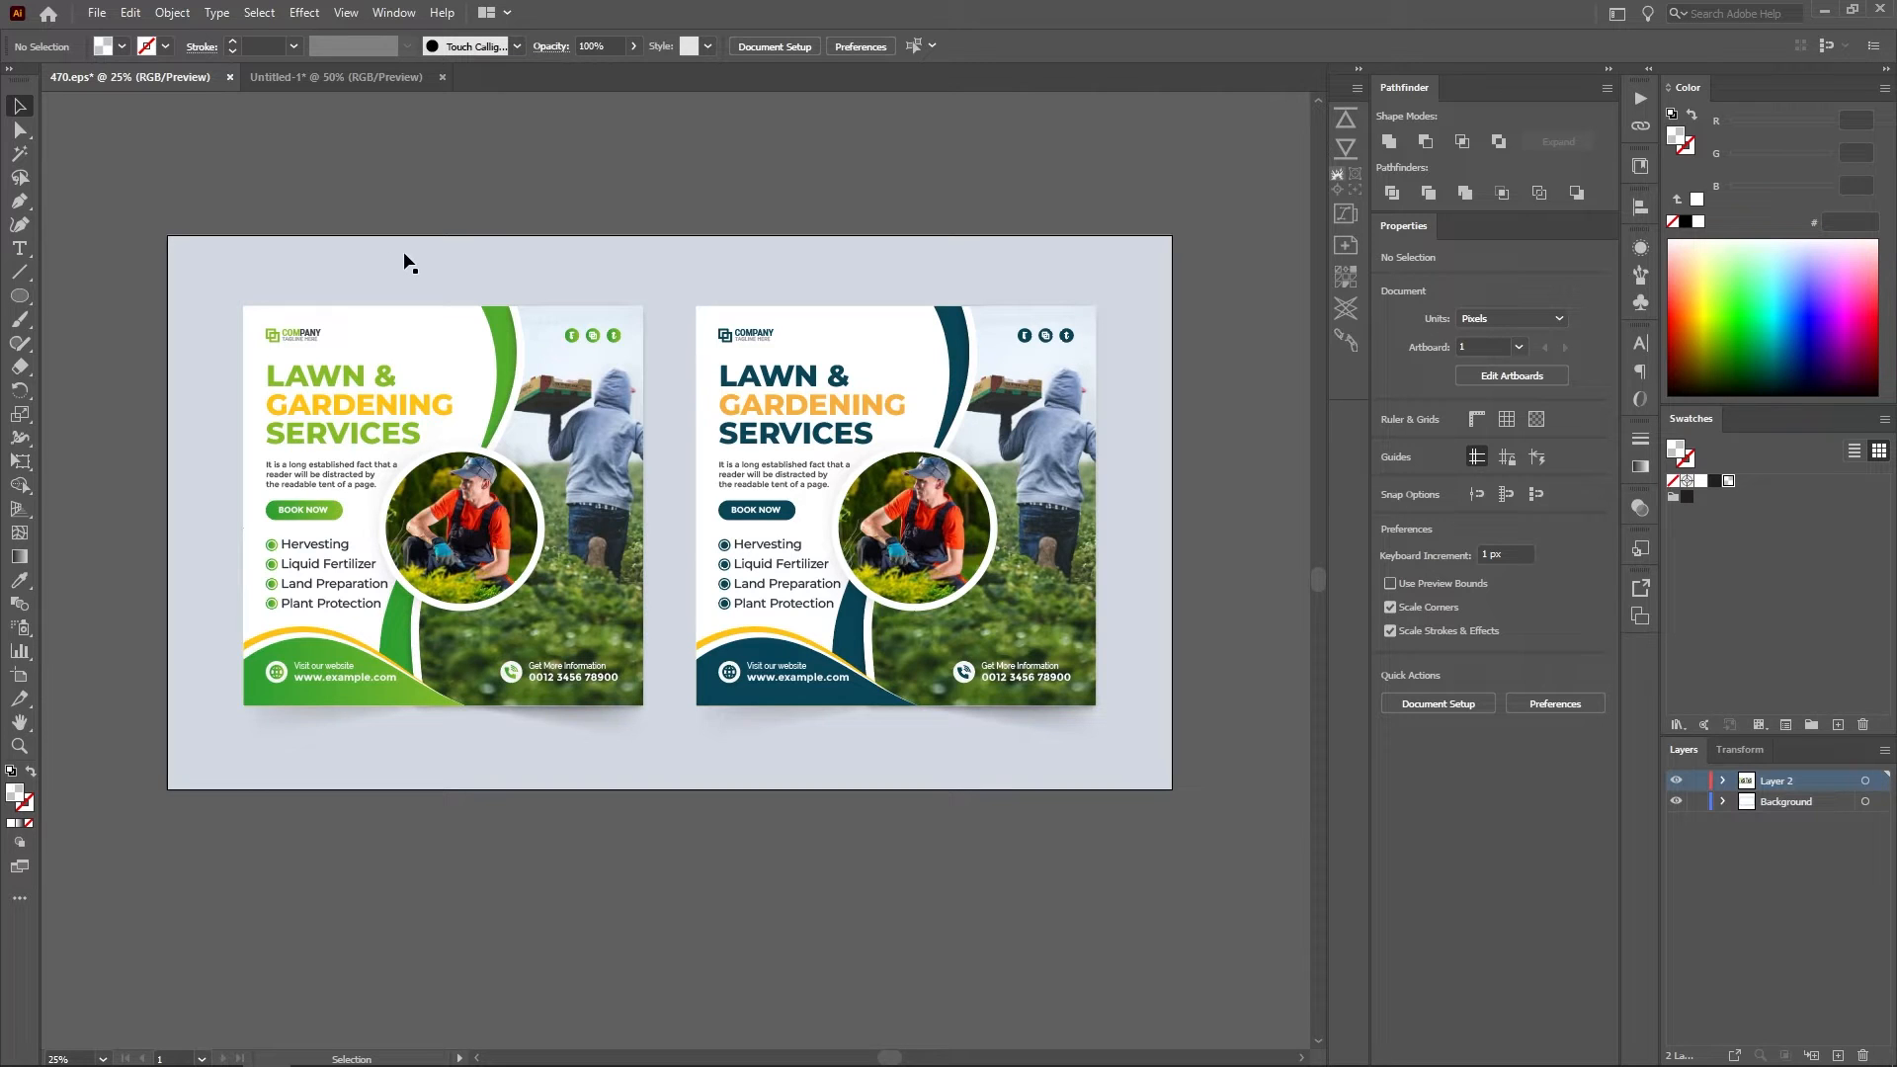
Compare the untitled single-post document with 470.eps and recheck the 470.eps artboard dimensions
click(322, 85)
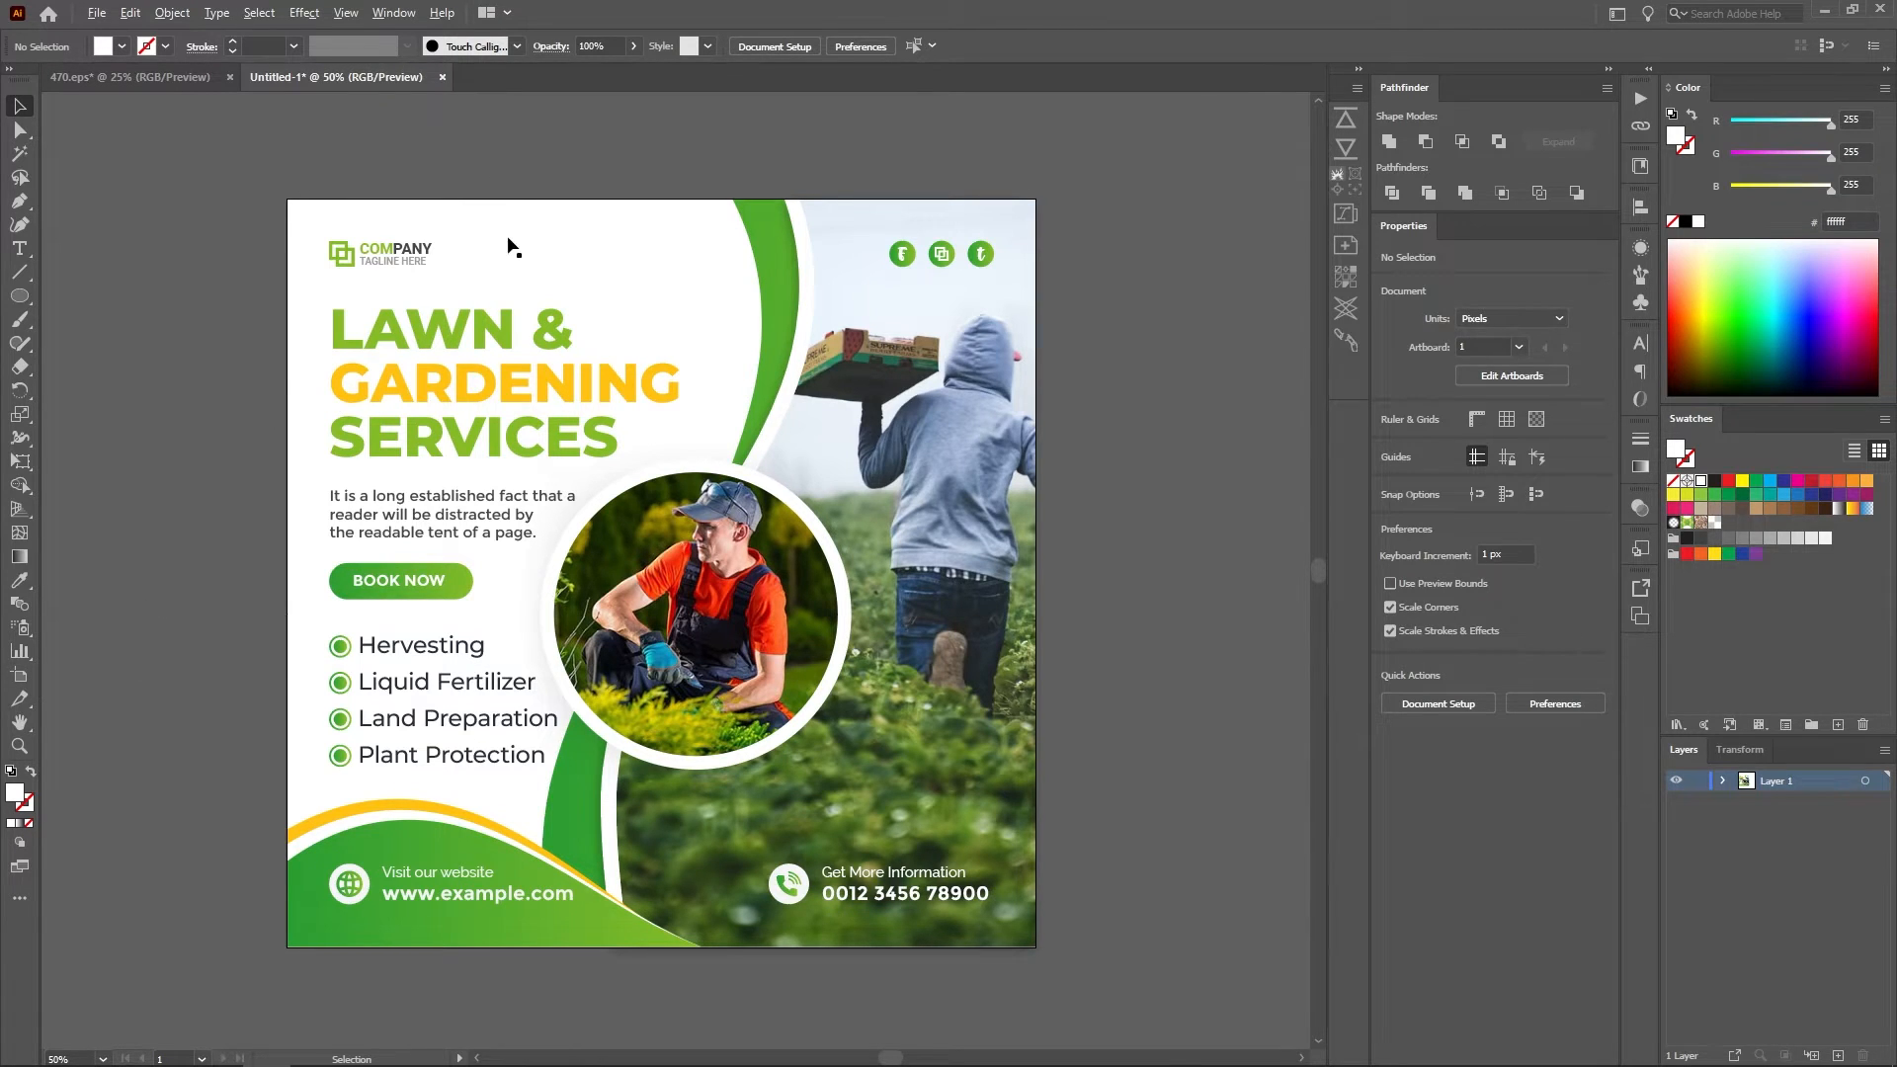
scroll(514, 252, down, 1)
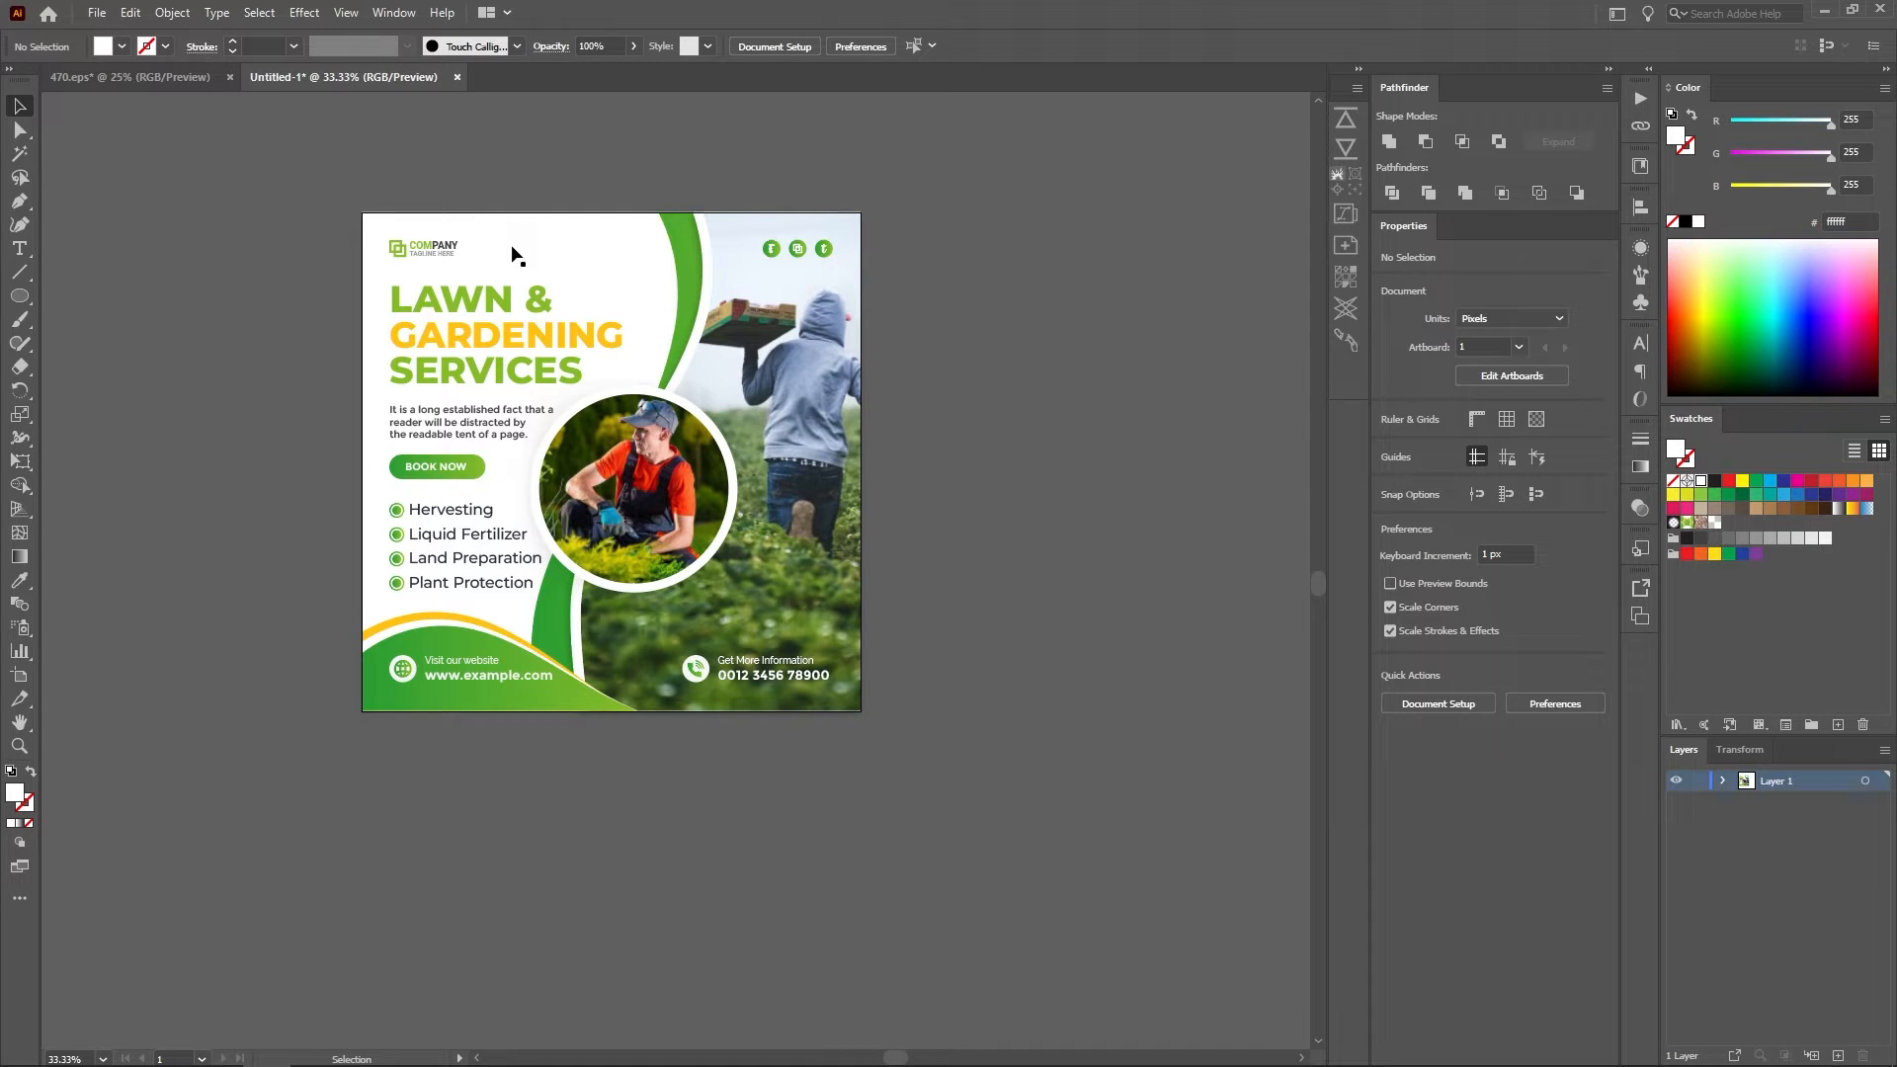
click(198, 83)
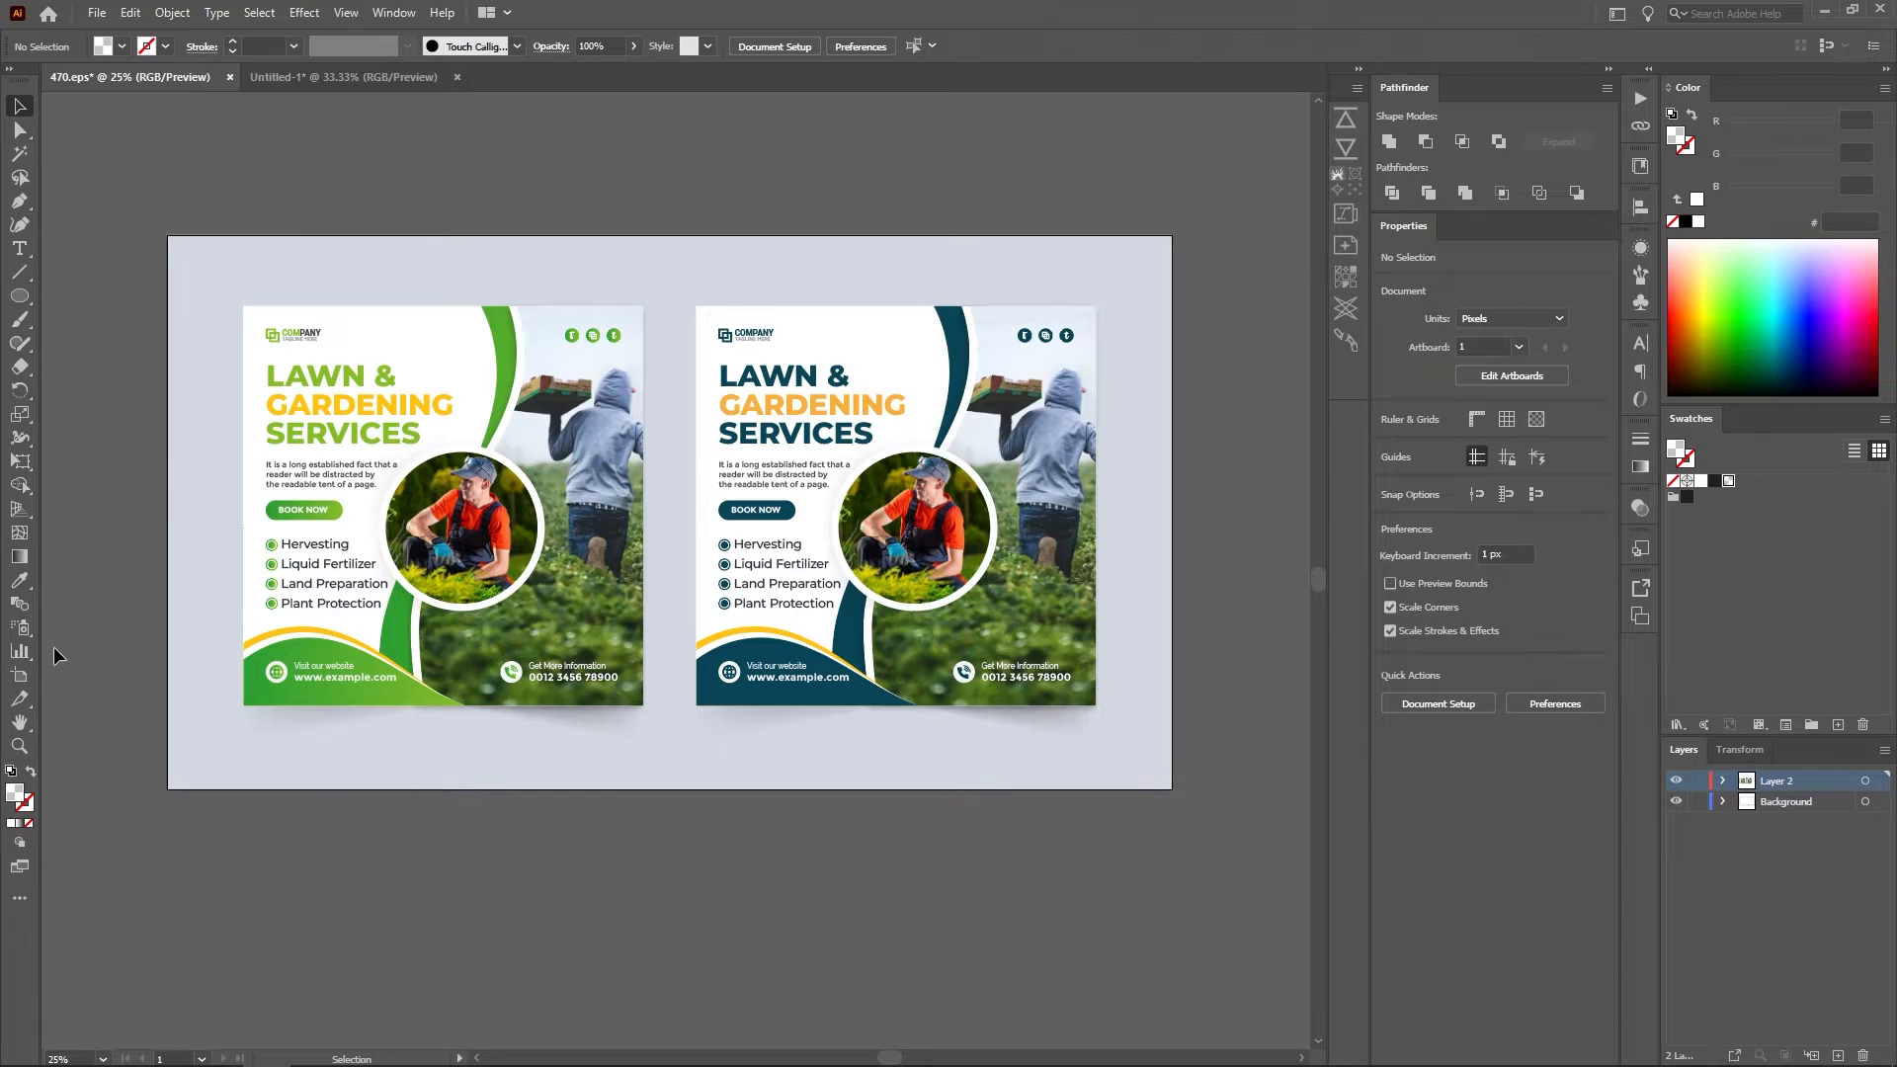
click(20, 675)
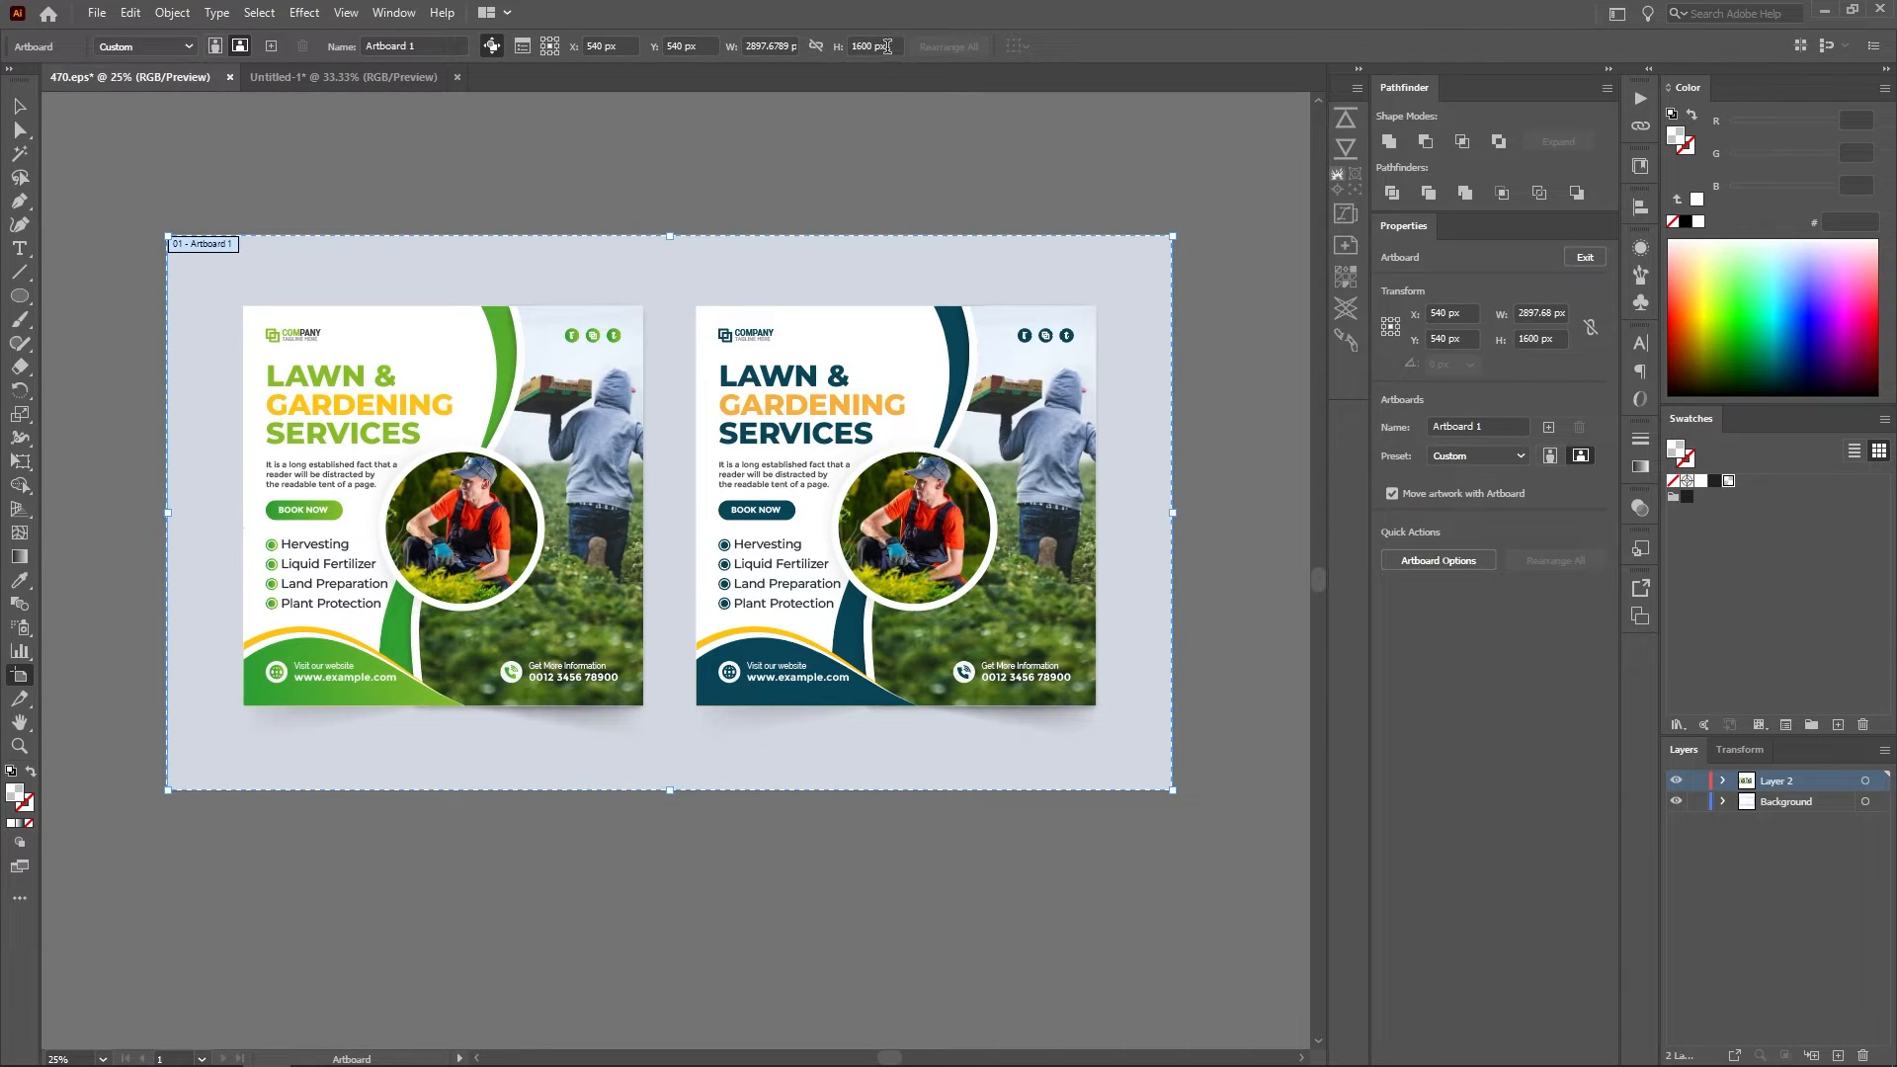
click(770, 46)
key(Escape)
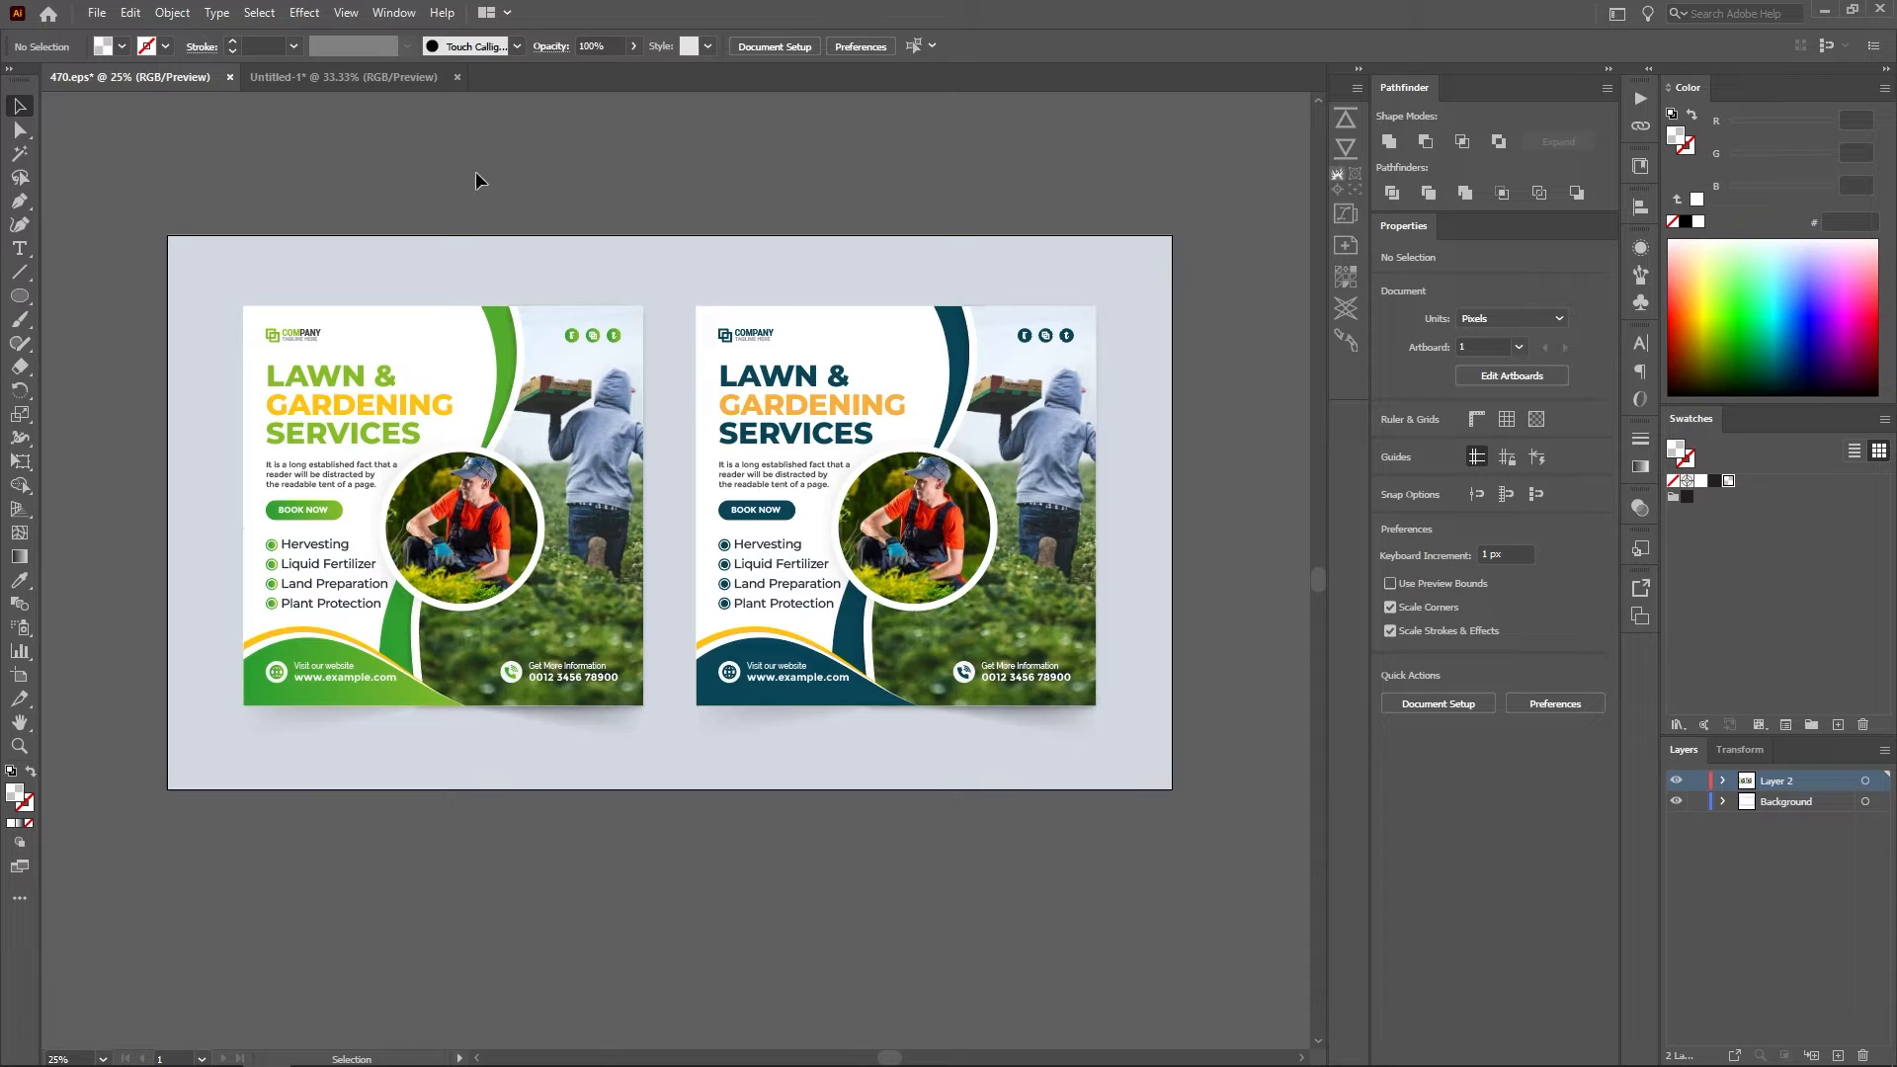
Display the document's image links, locate all four listed photos and delete them from both post designs
click(393, 13)
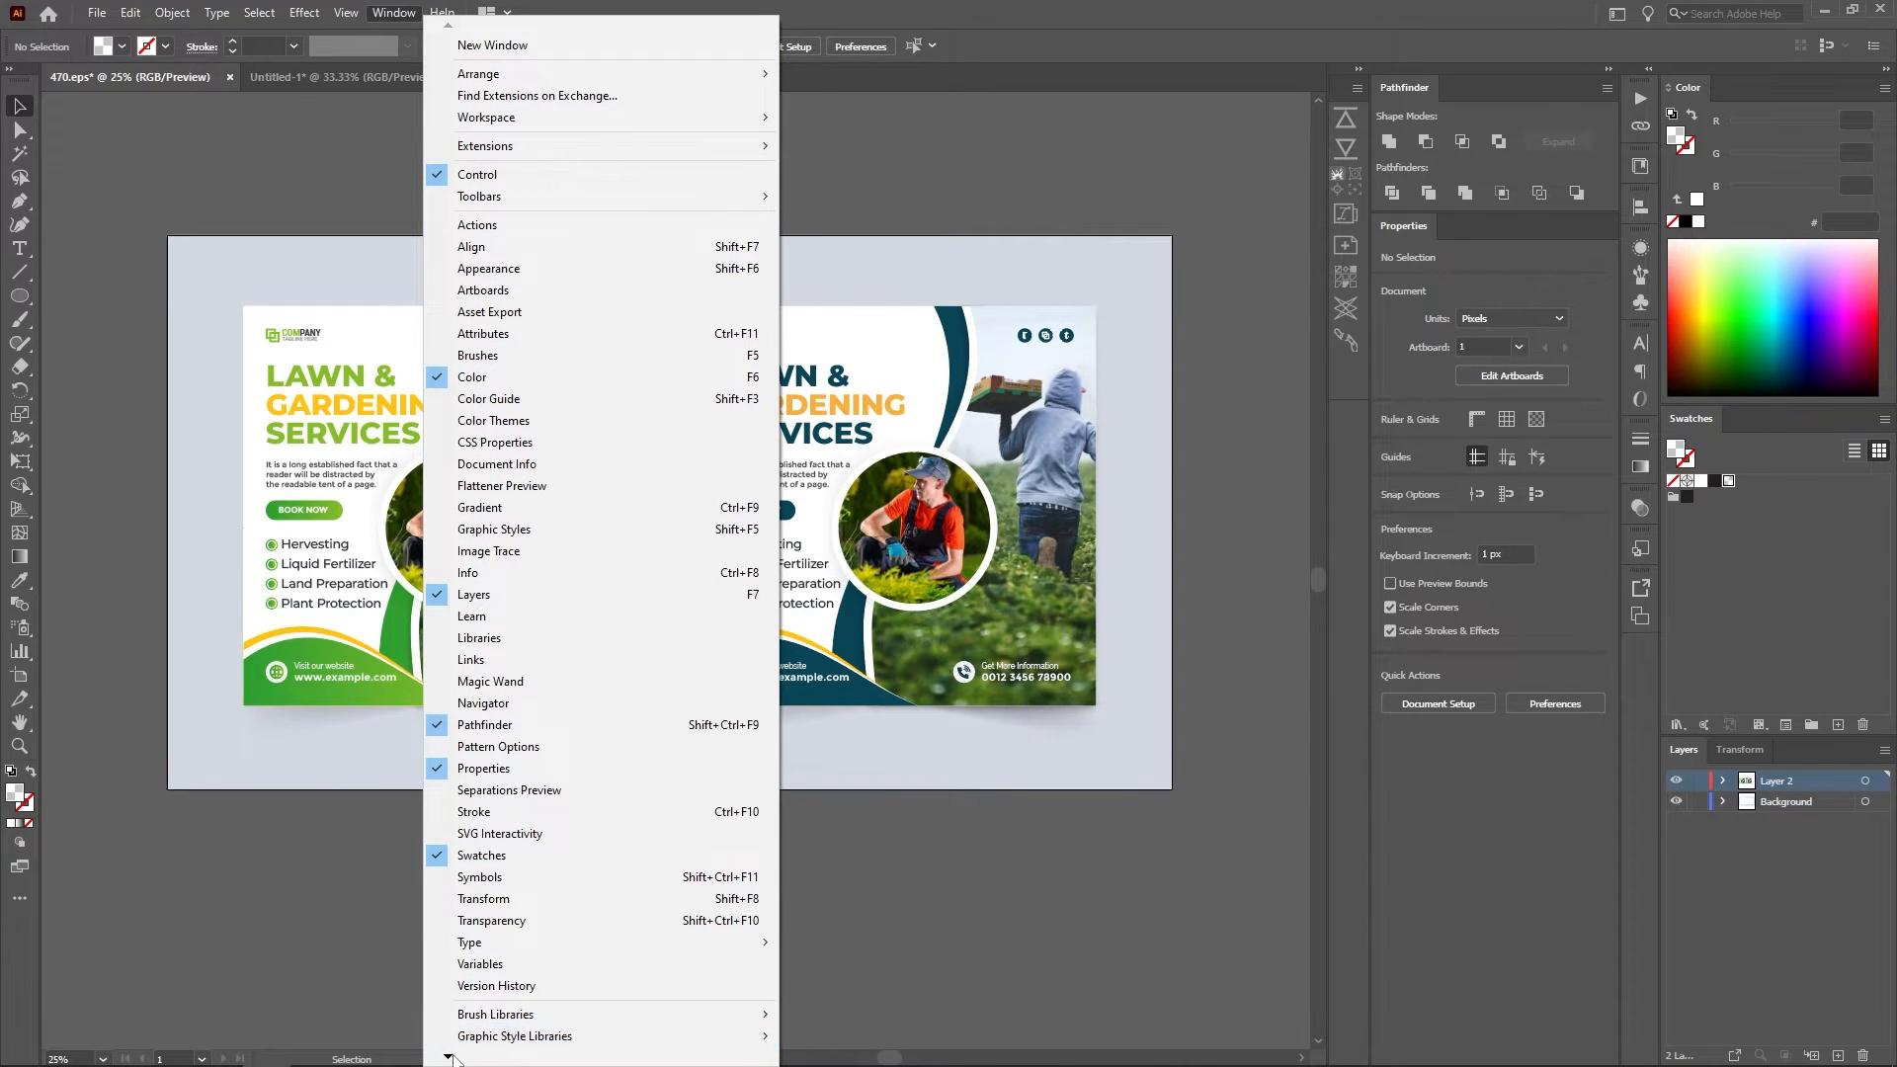
mouse_move(491, 1054)
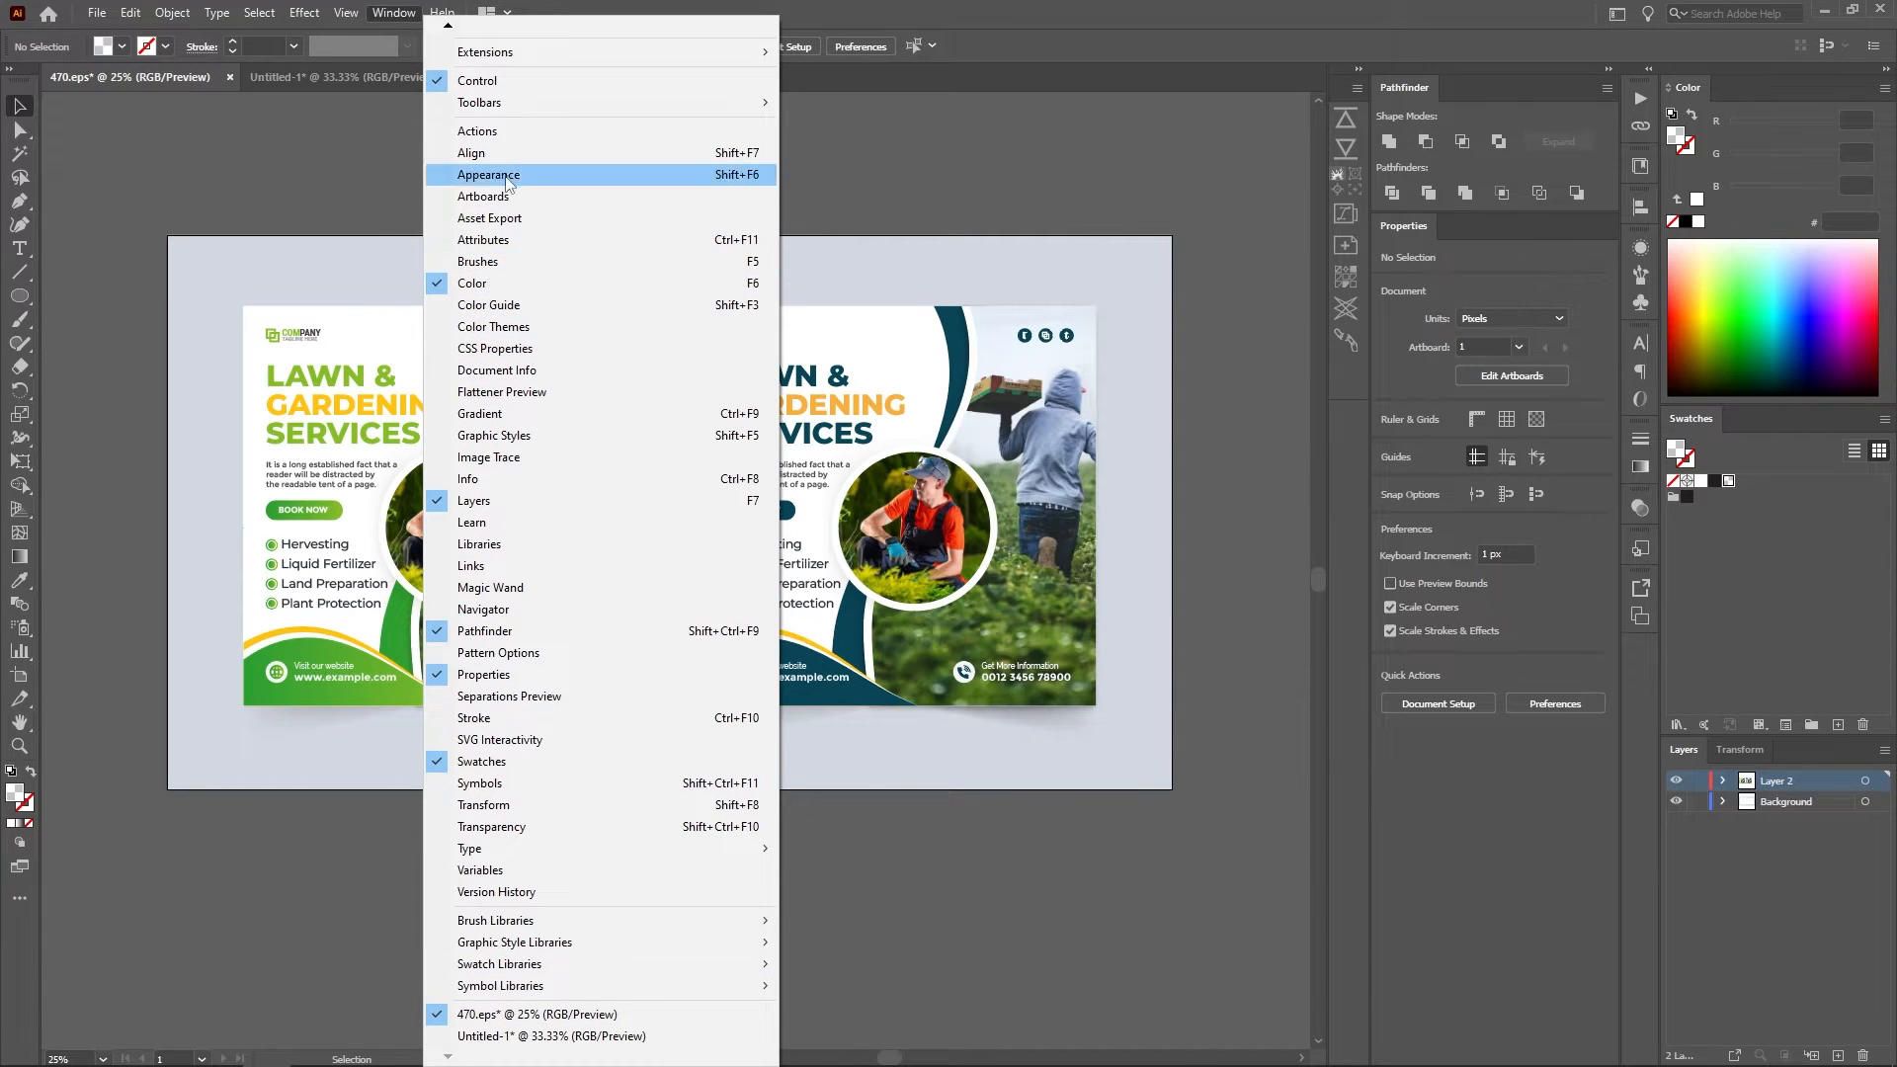
click(506, 574)
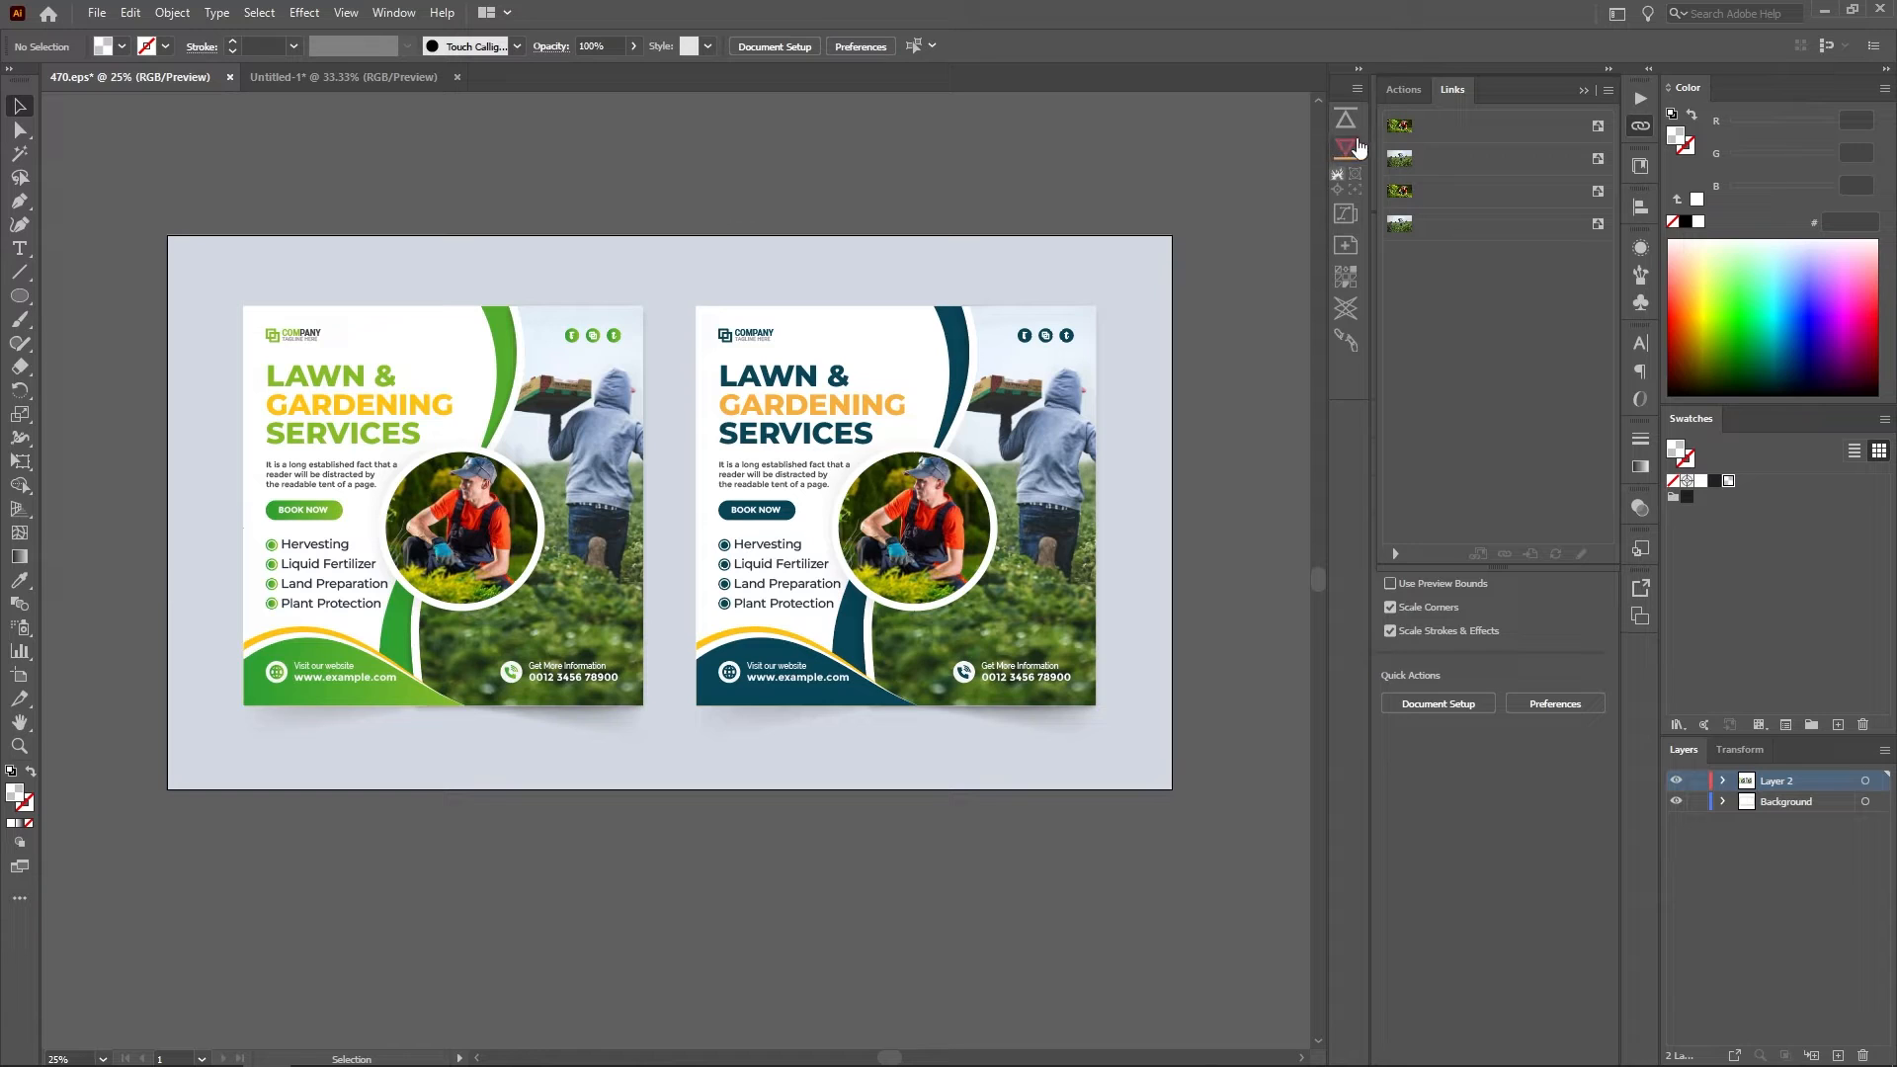
click(1423, 126)
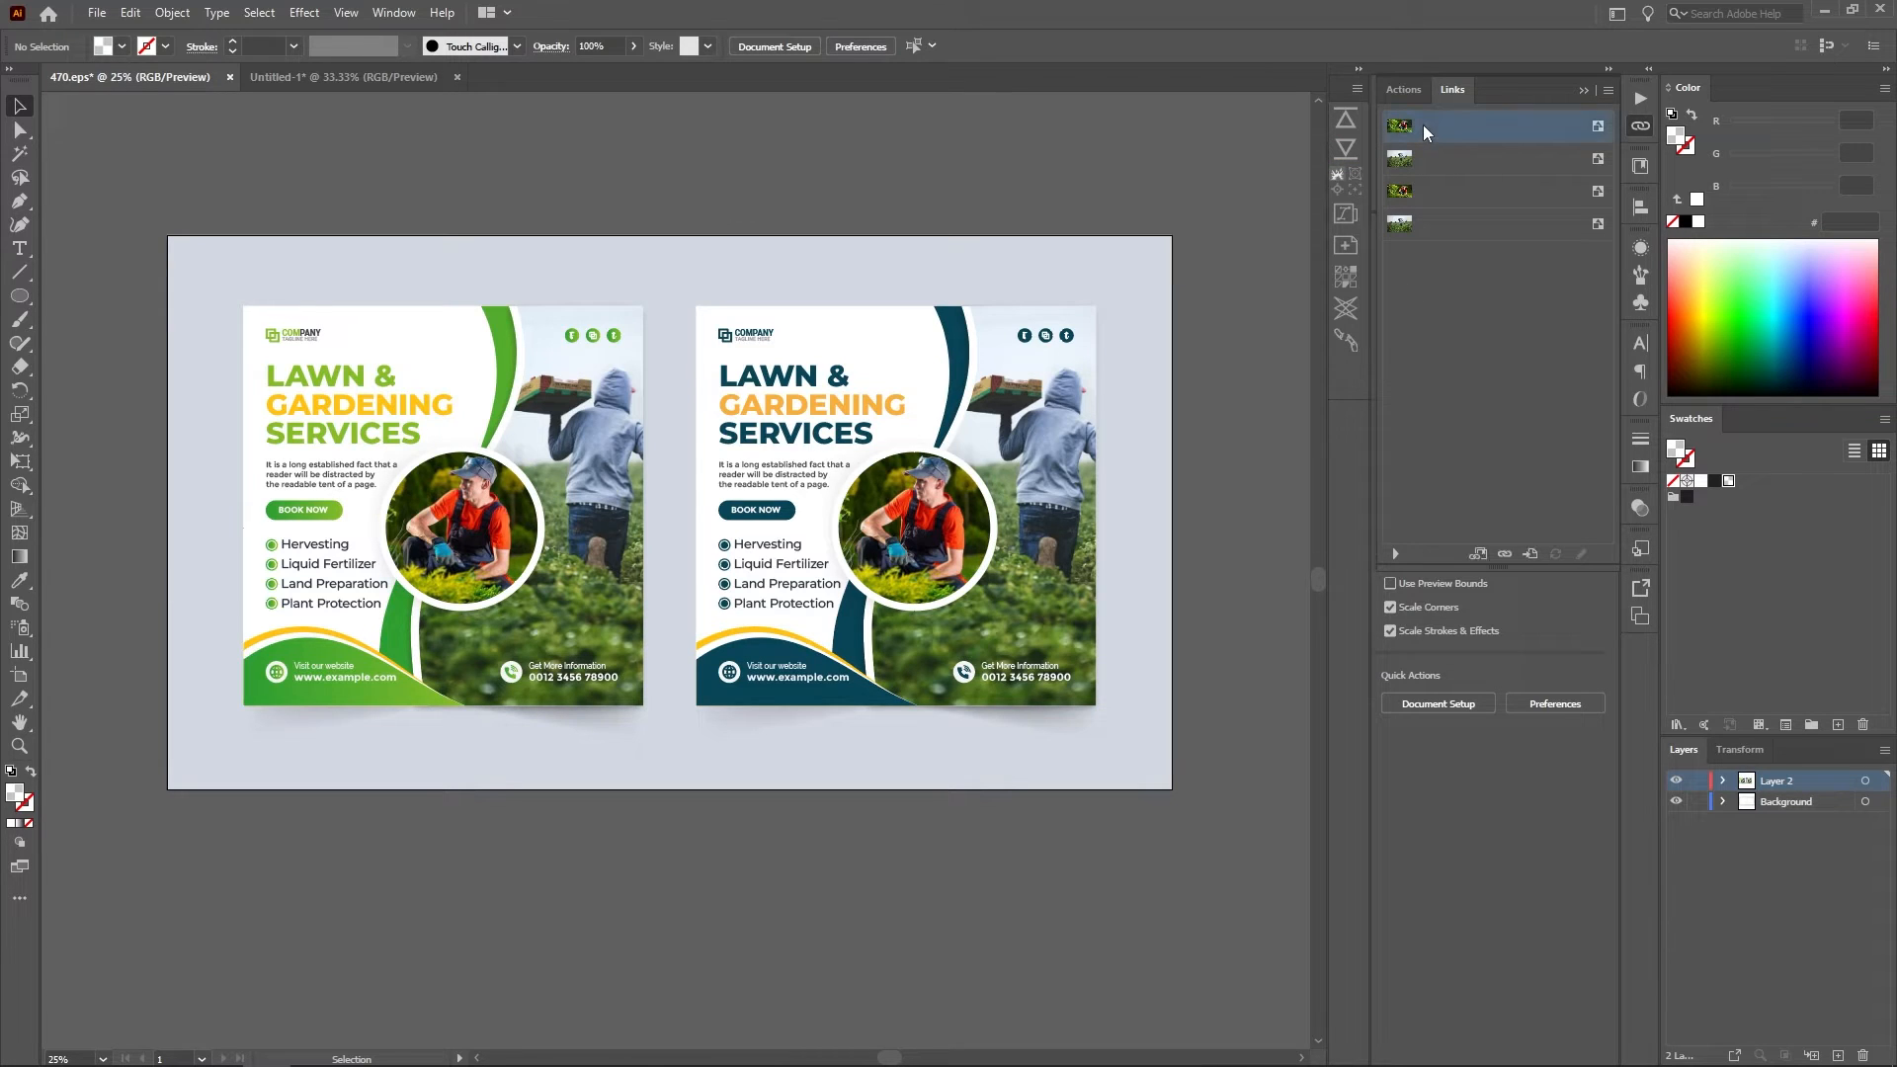
shift+click(1427, 228)
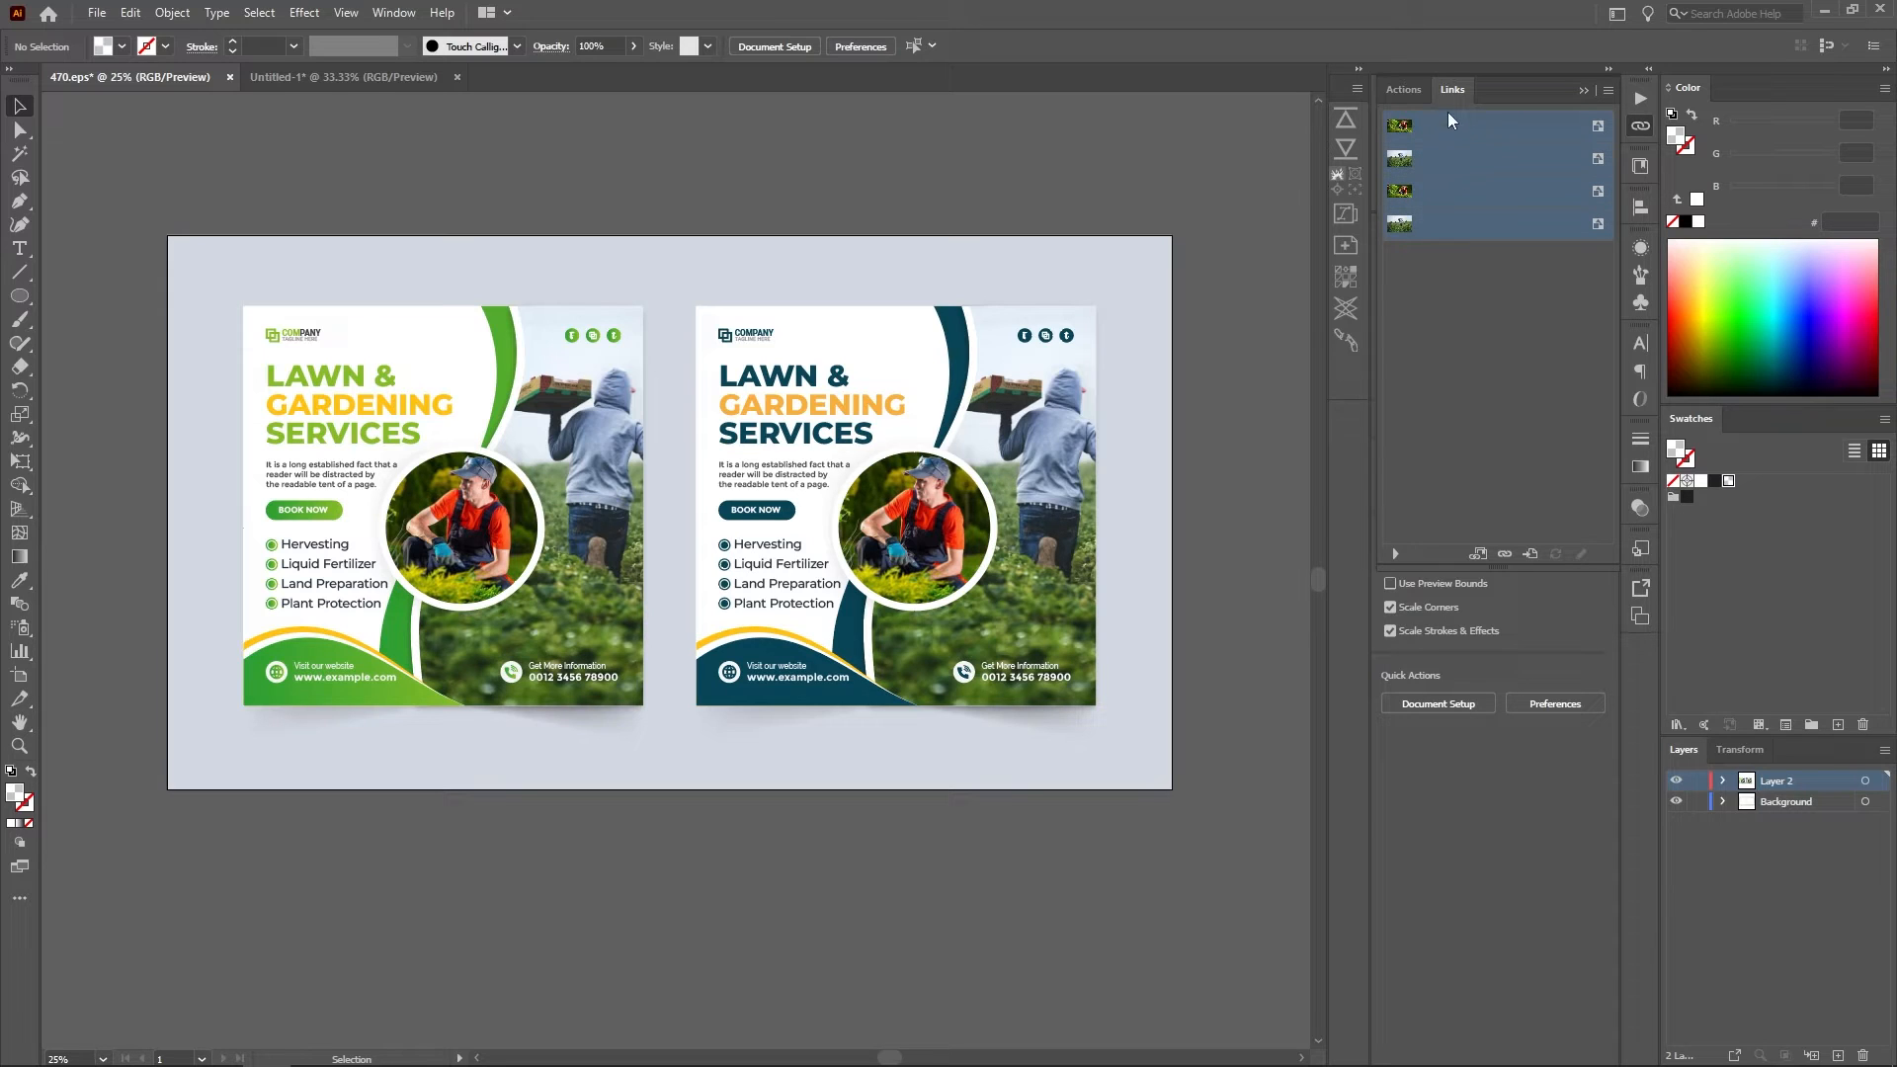
click(1532, 554)
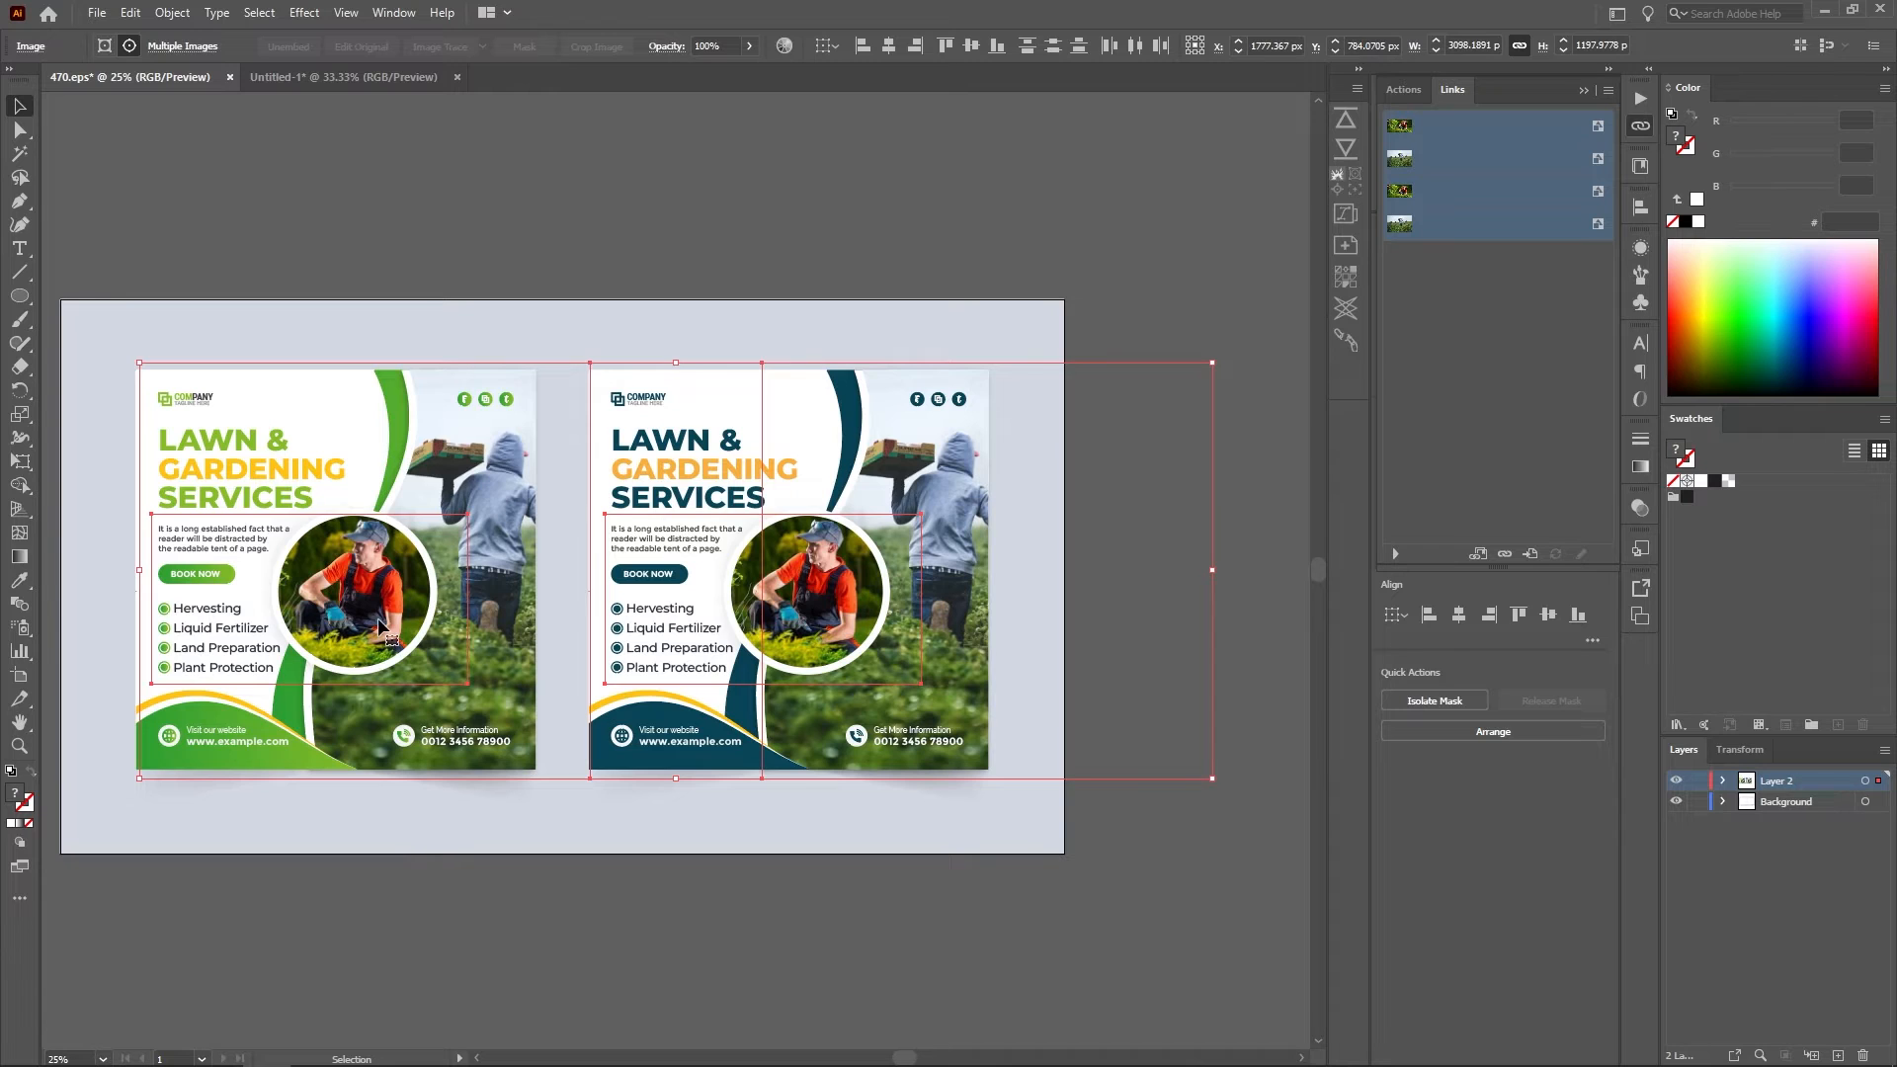
key(Delete)
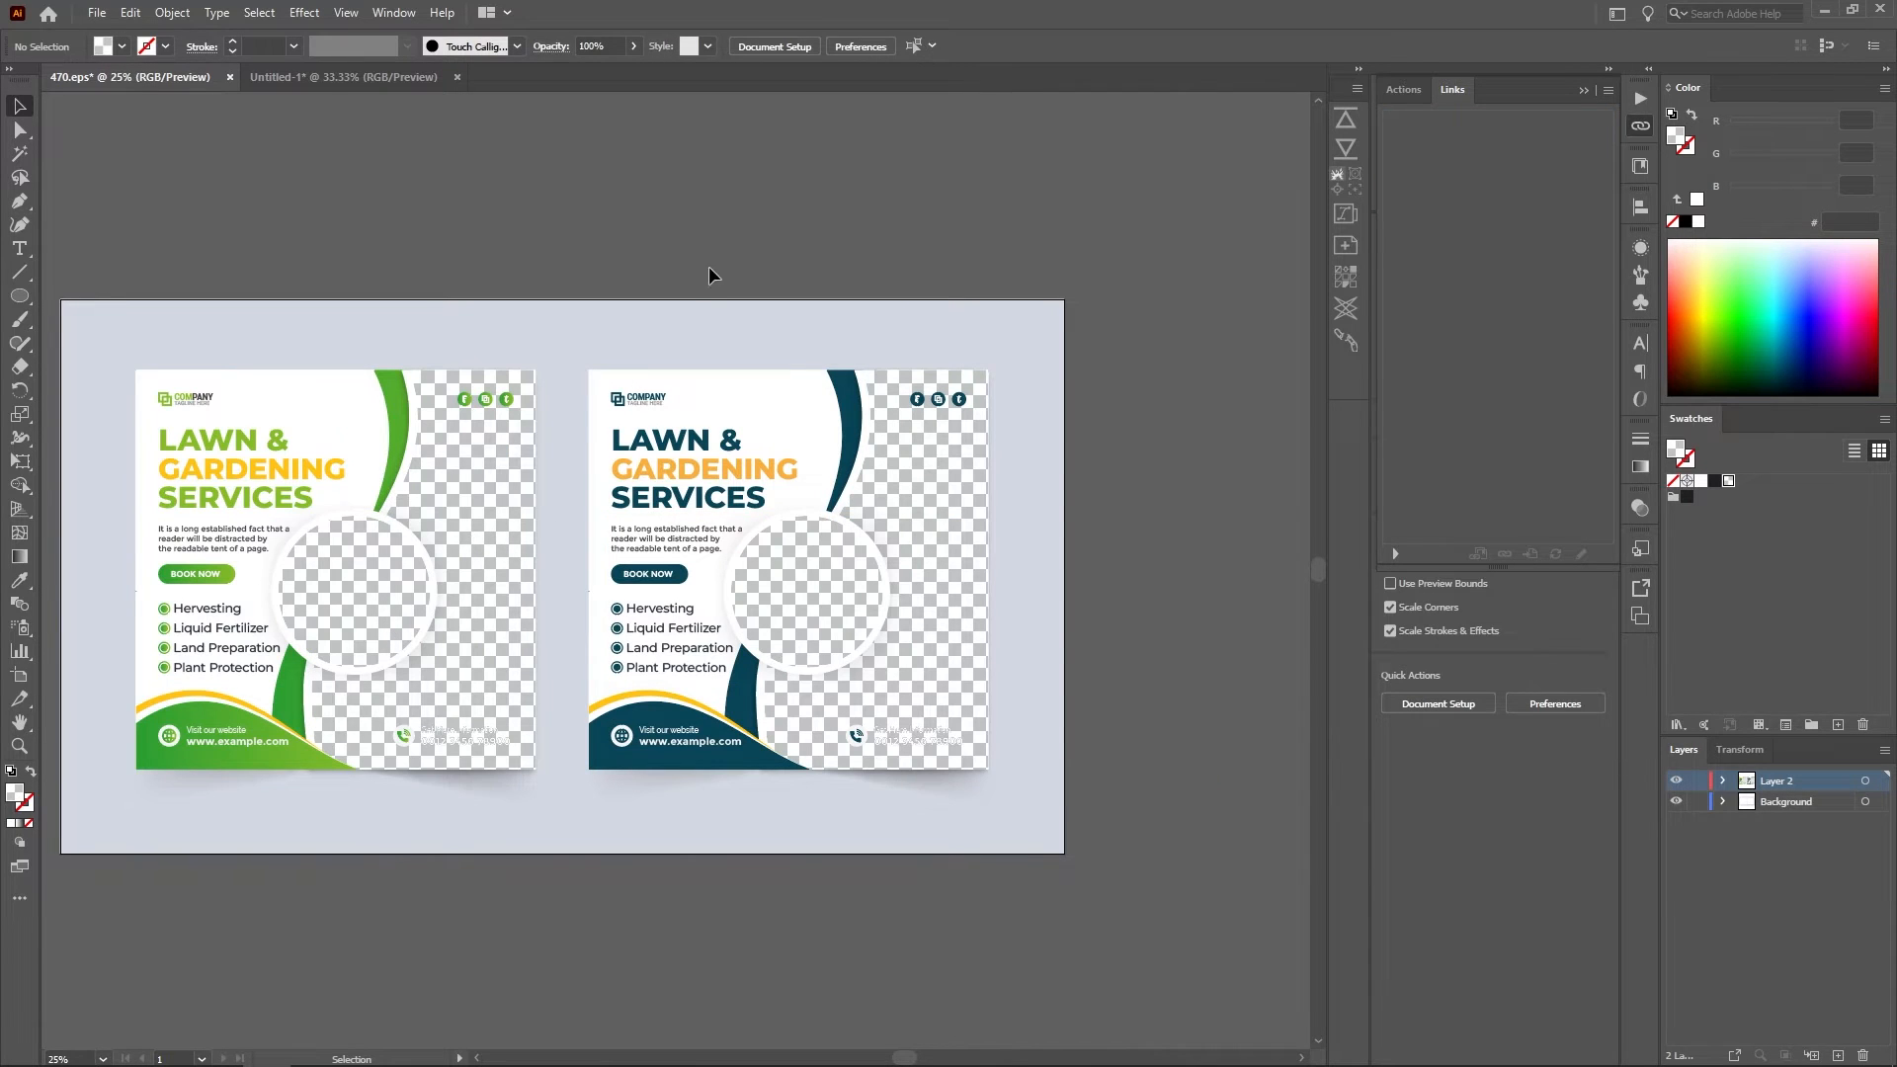
Delete the Drop Shadow effect from the white curved path along the large photo area in the green post
scroll(714, 247, down, 1)
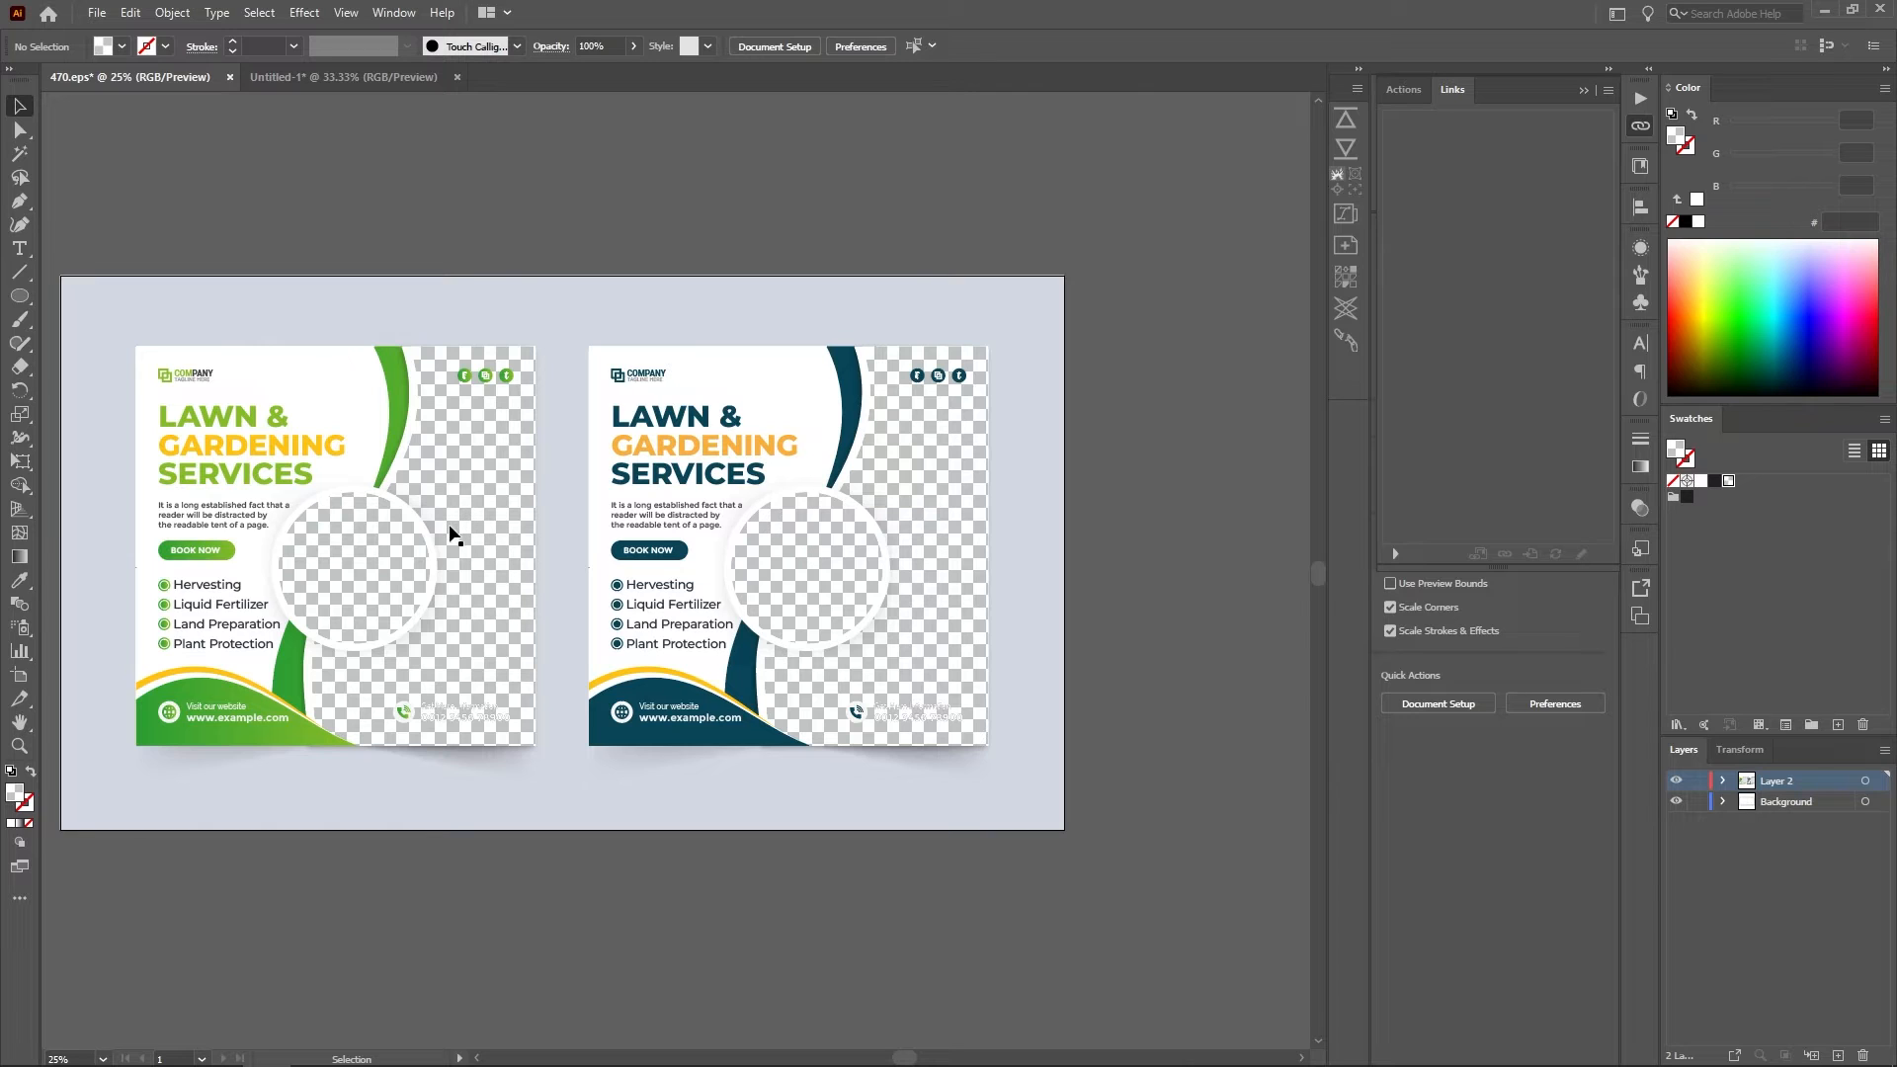
scroll(415, 553, left, 2)
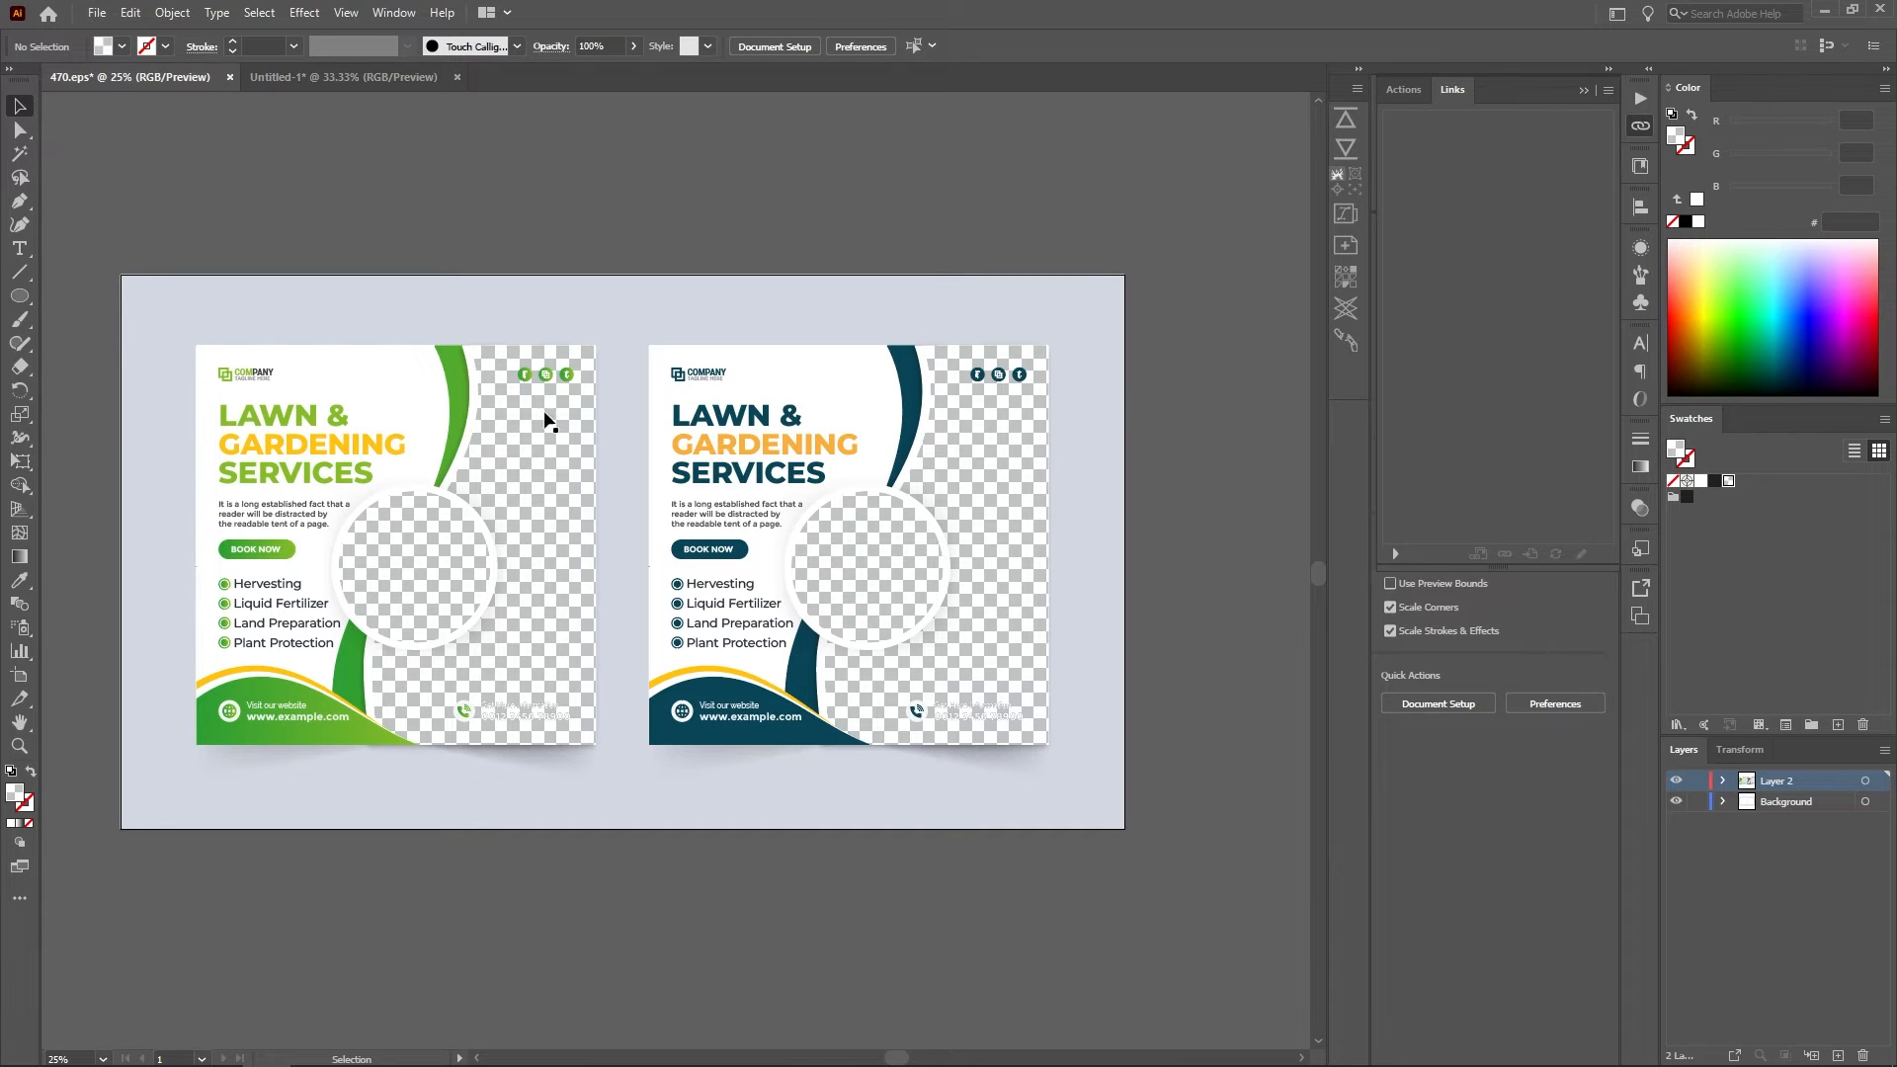
scroll(457, 408, up, 4)
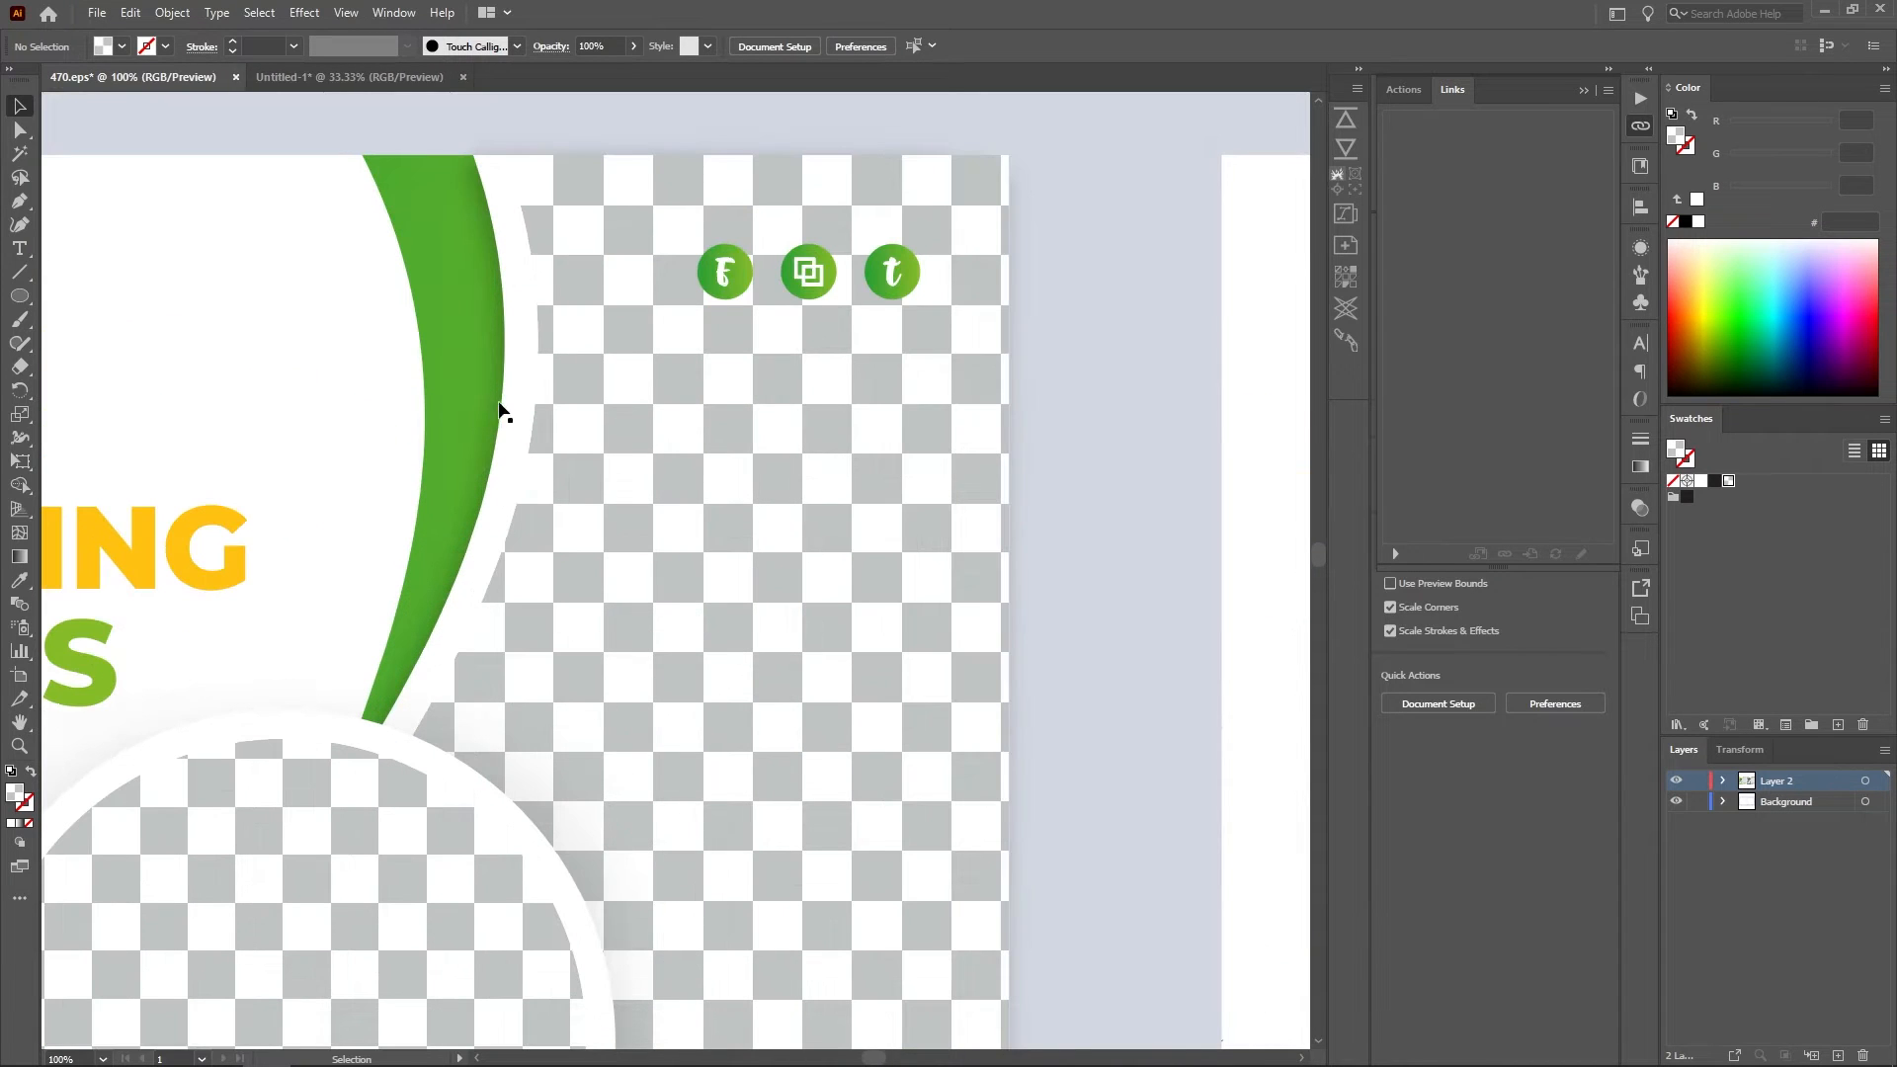
key(a)
click(513, 402)
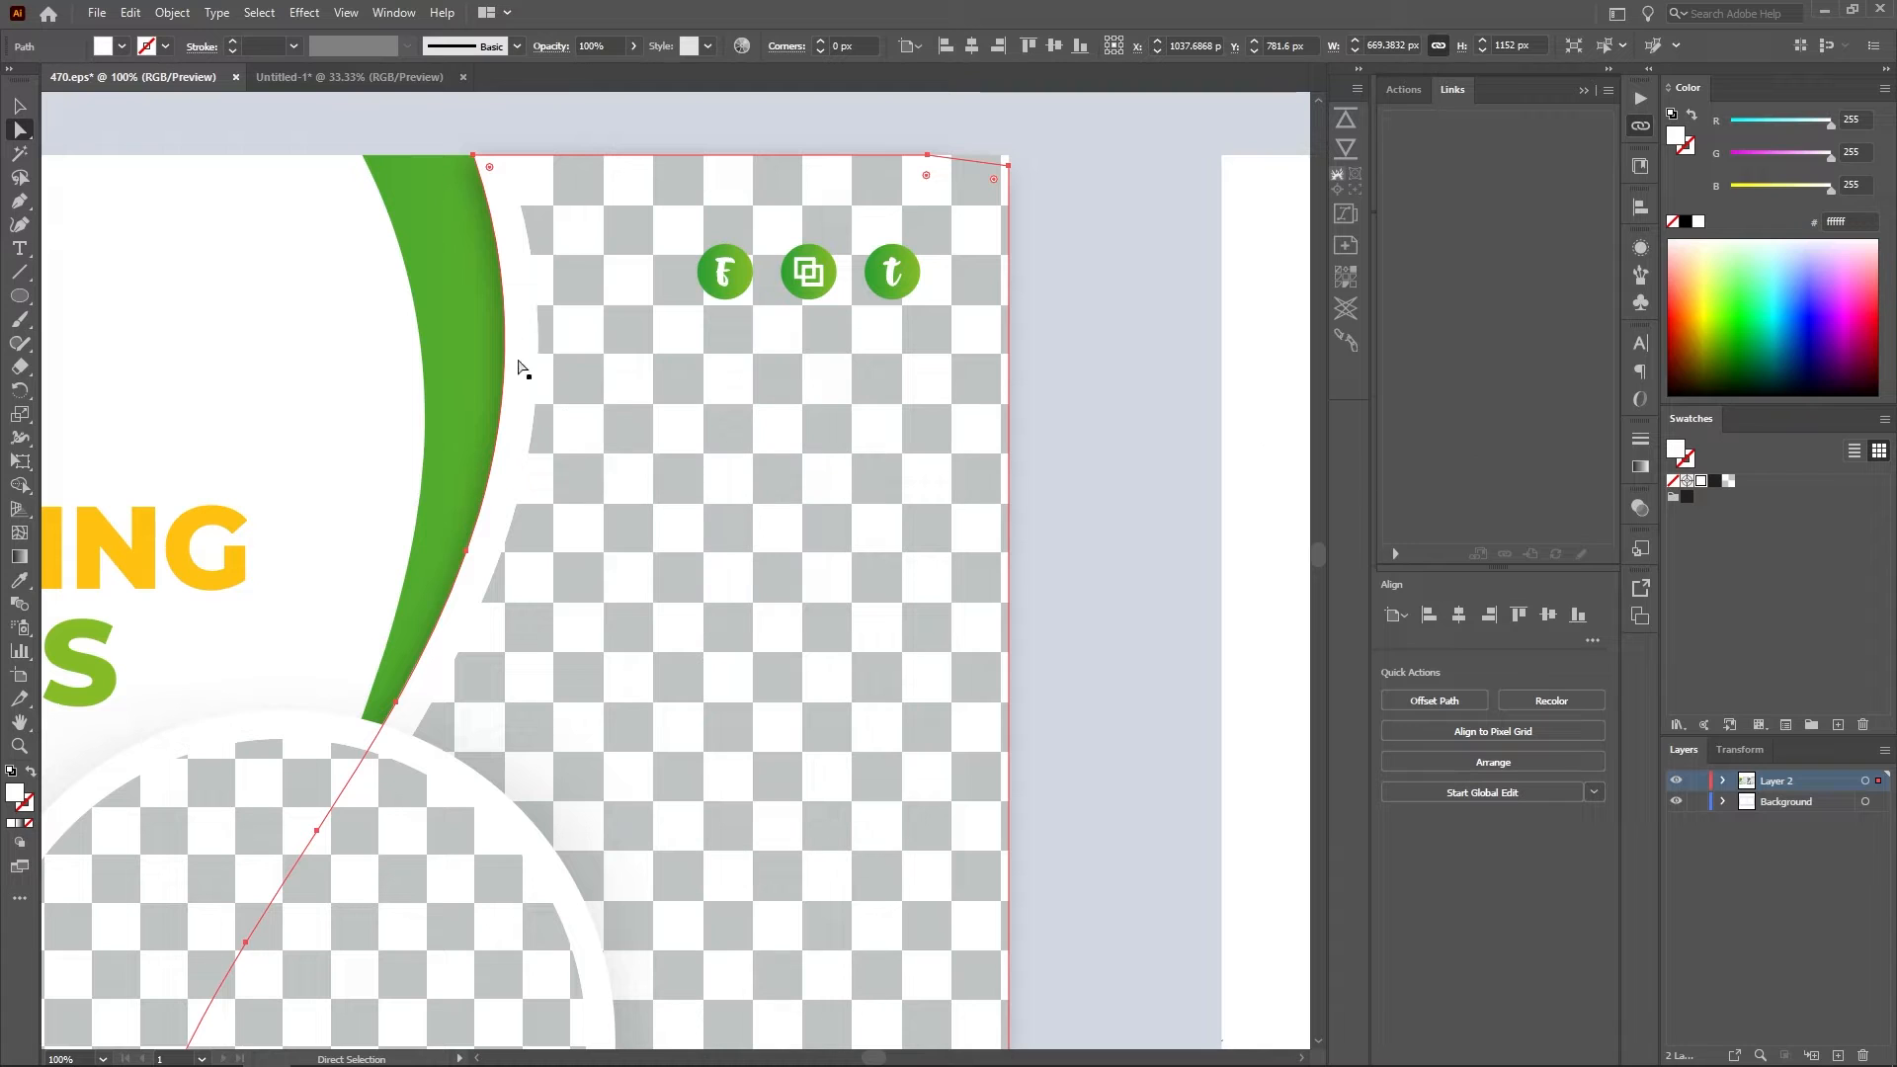
click(1643, 510)
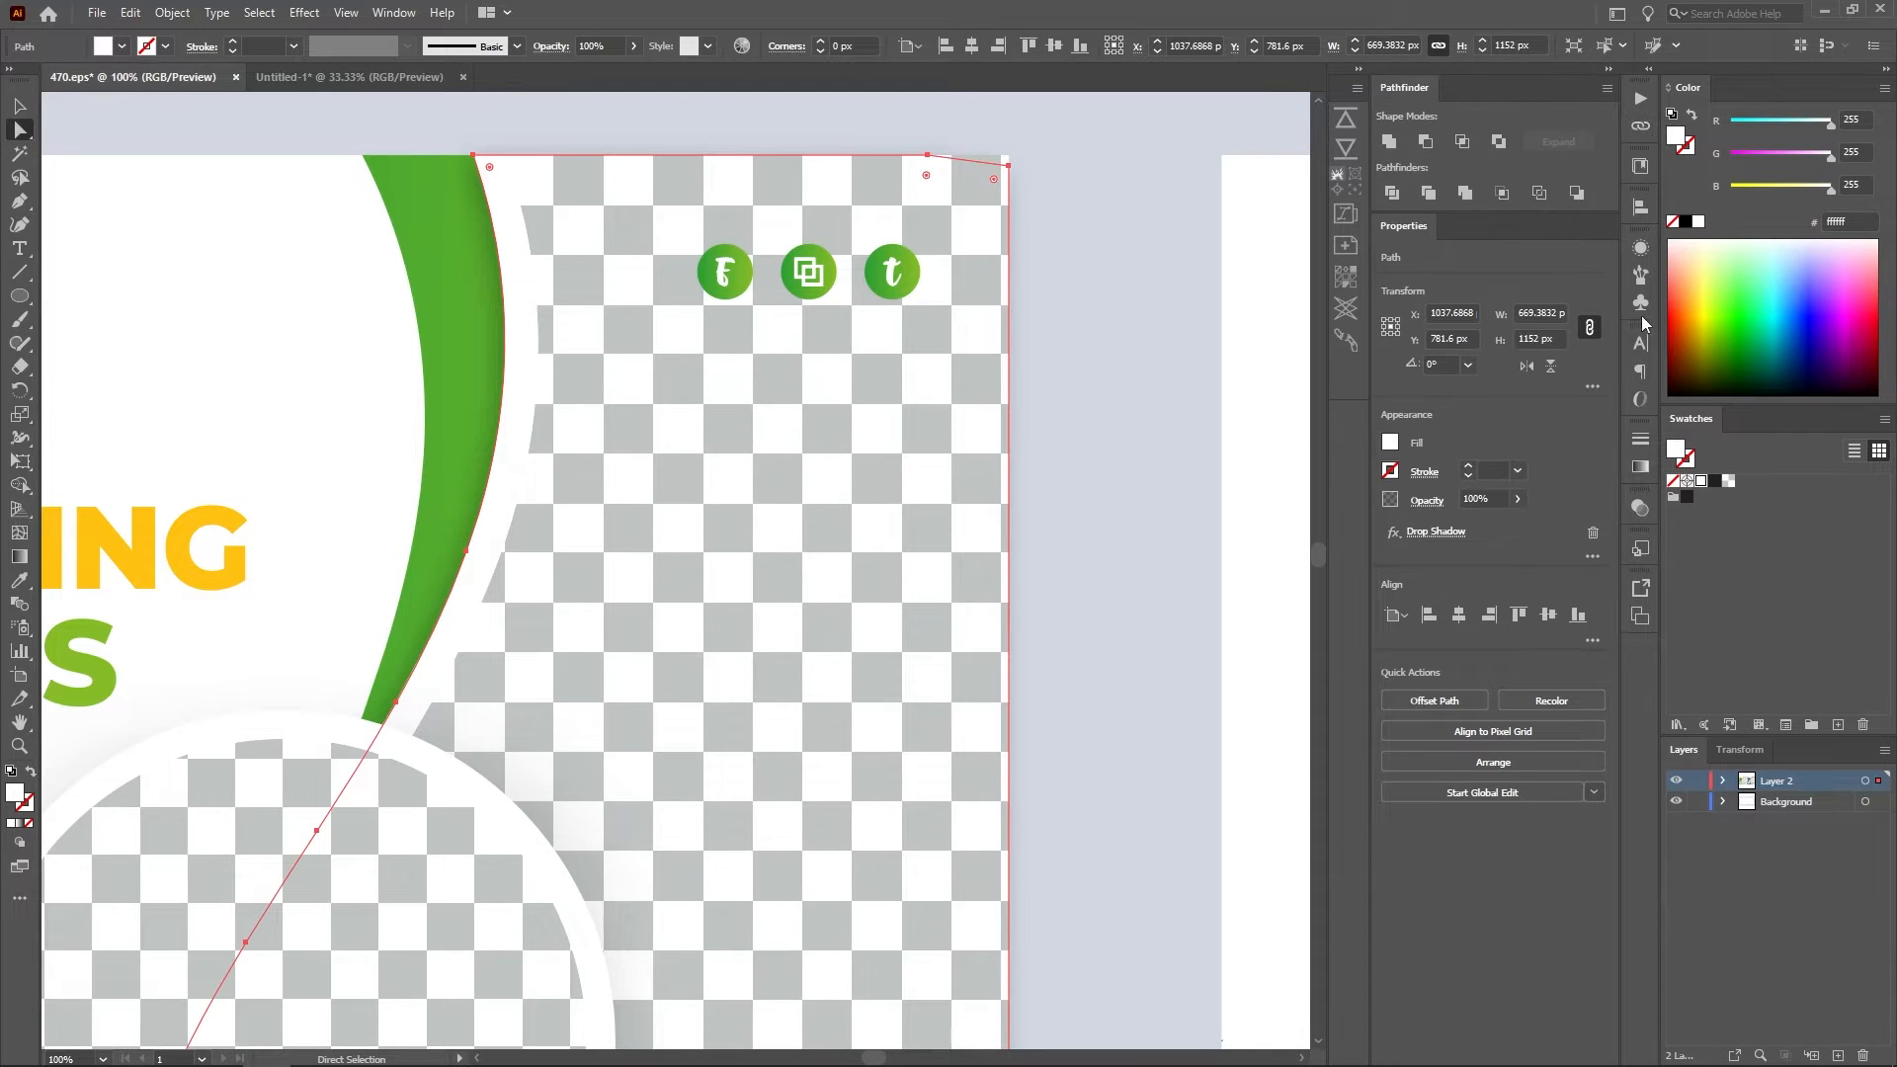
click(1640, 248)
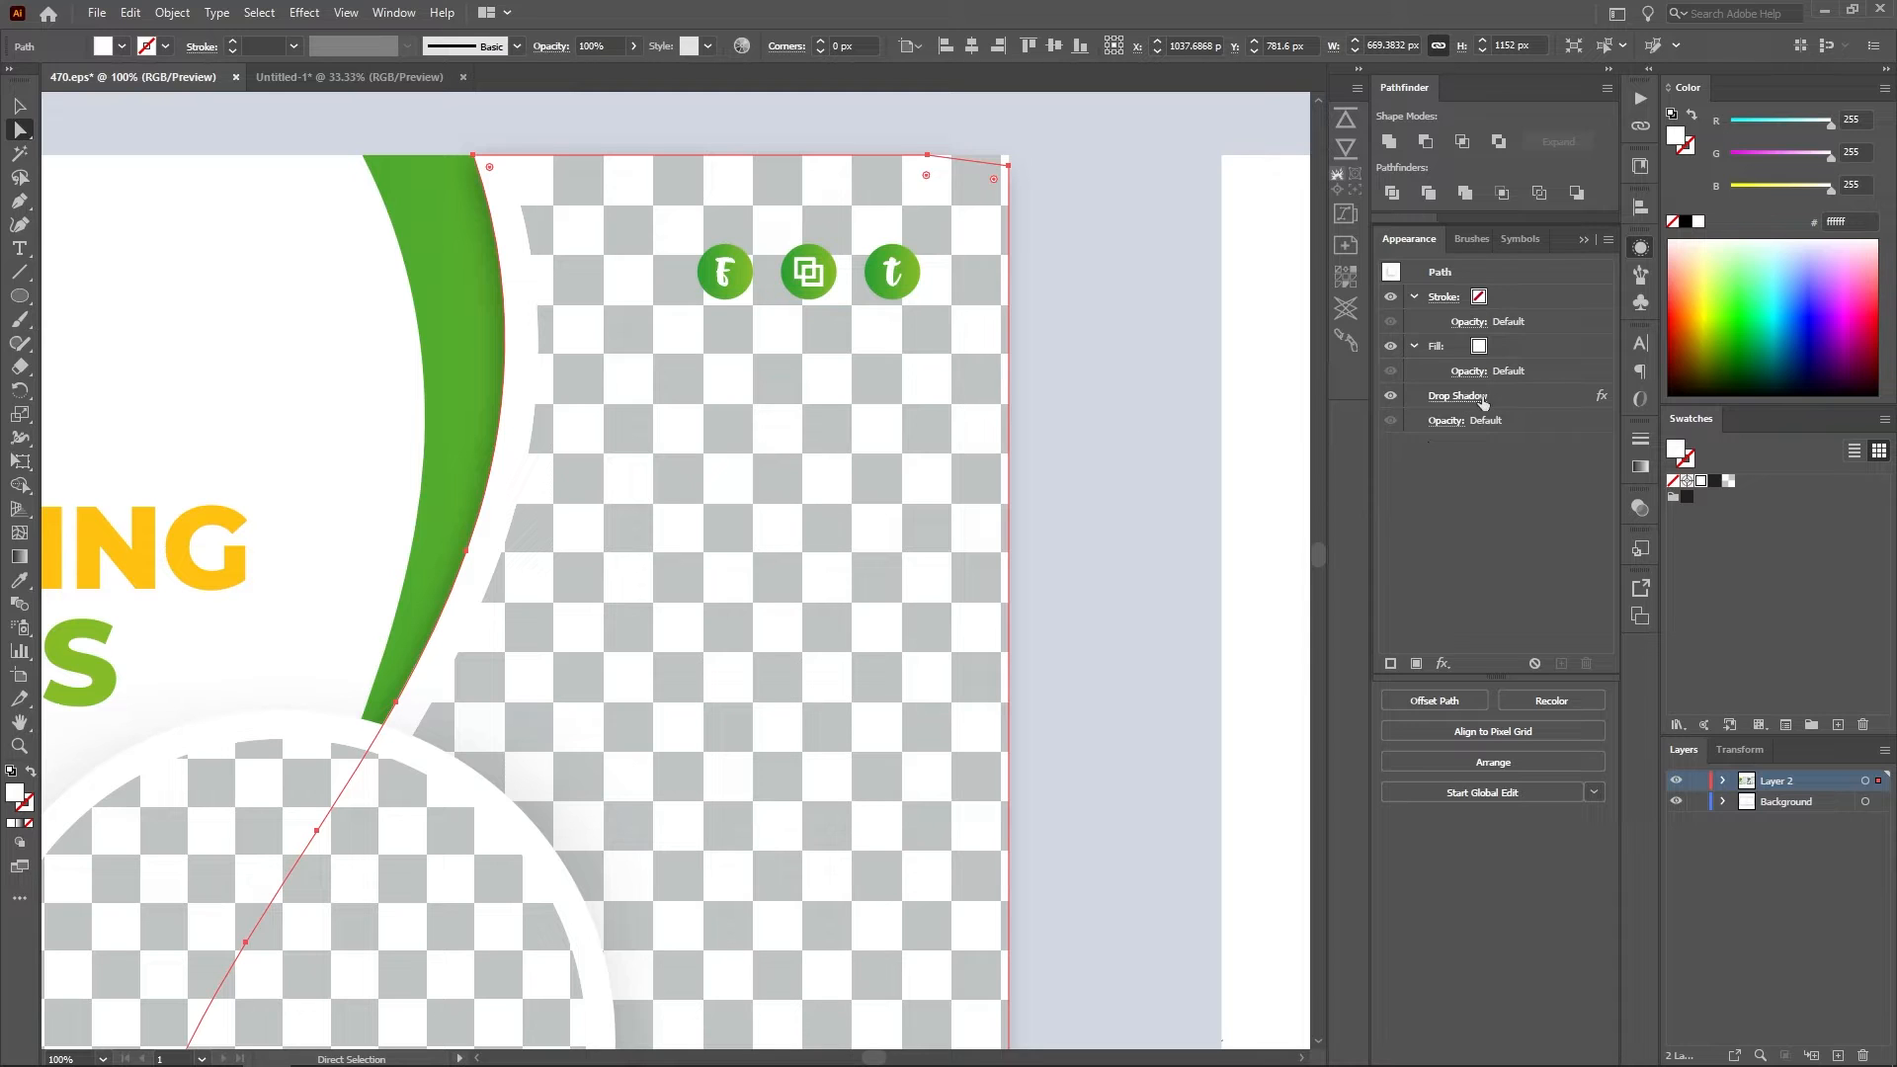
scroll(709, 357, down, 1)
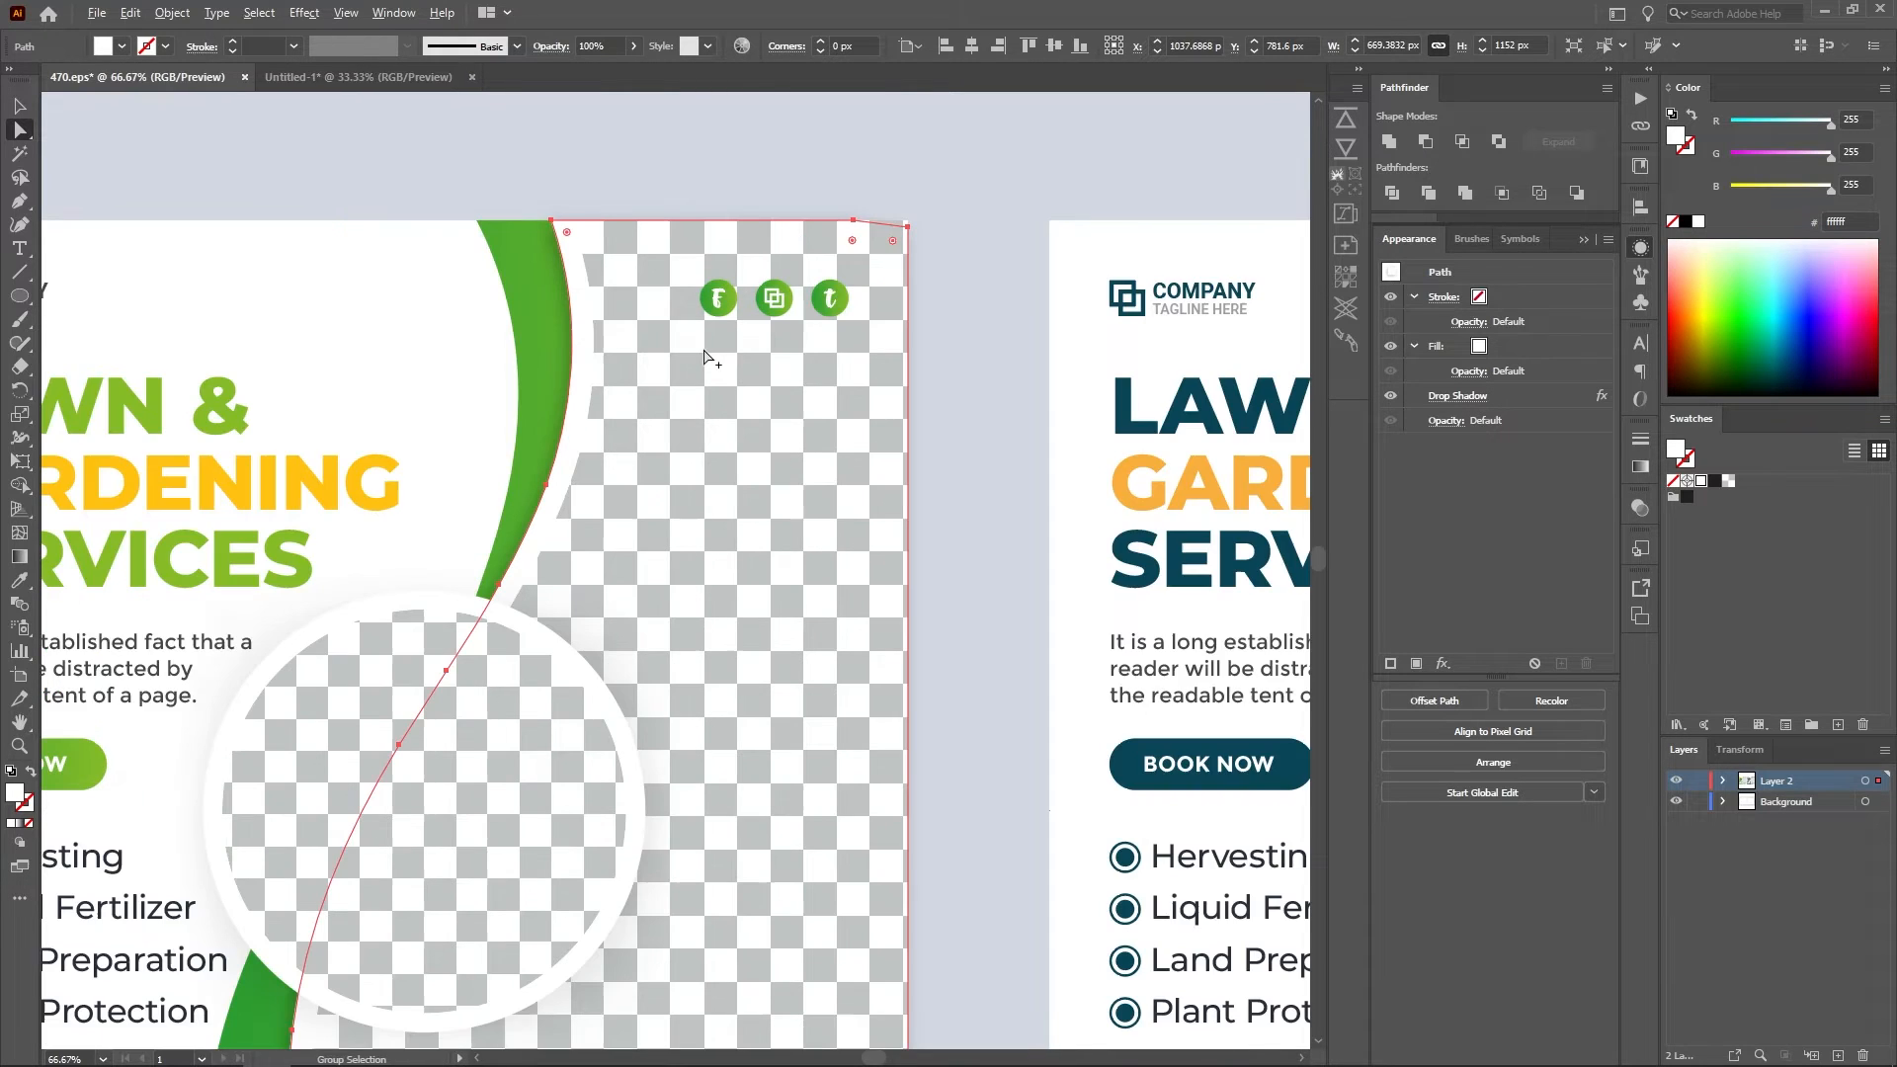
scroll(708, 358, down, 2)
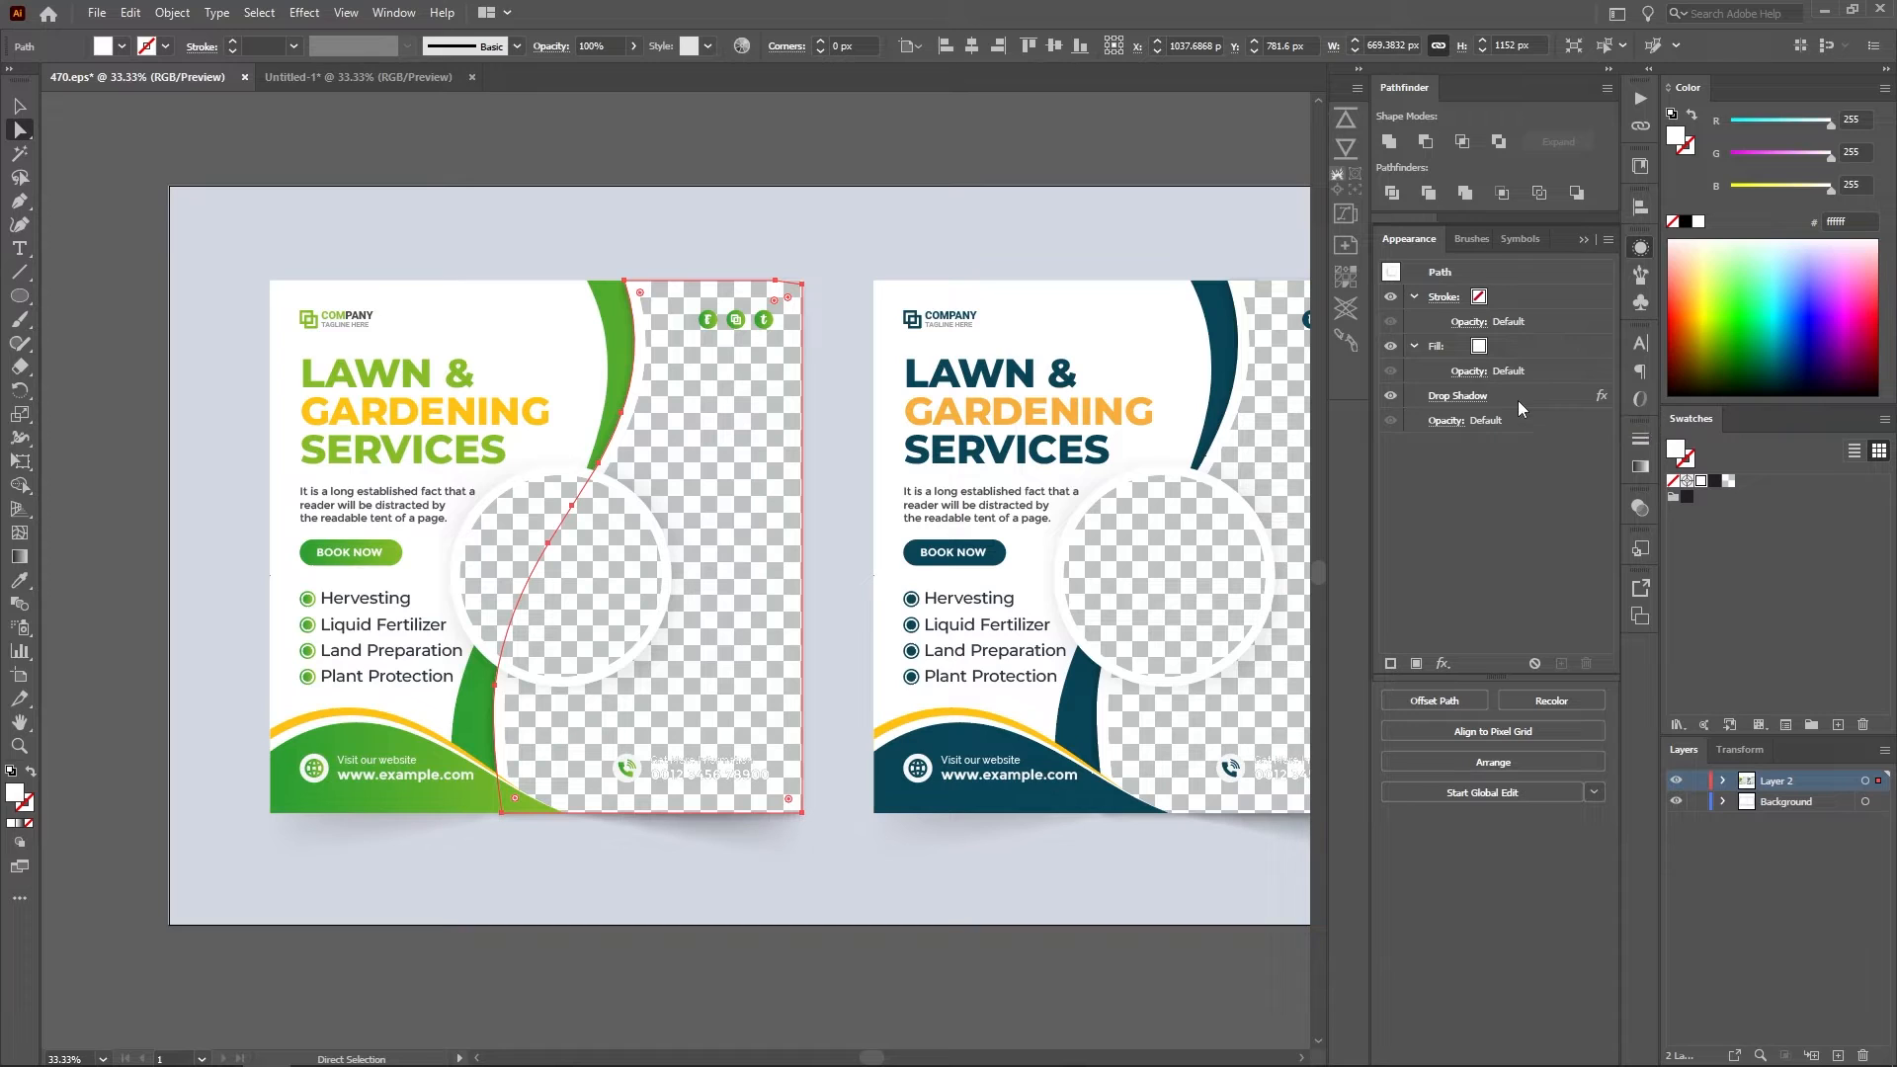
click(1445, 400)
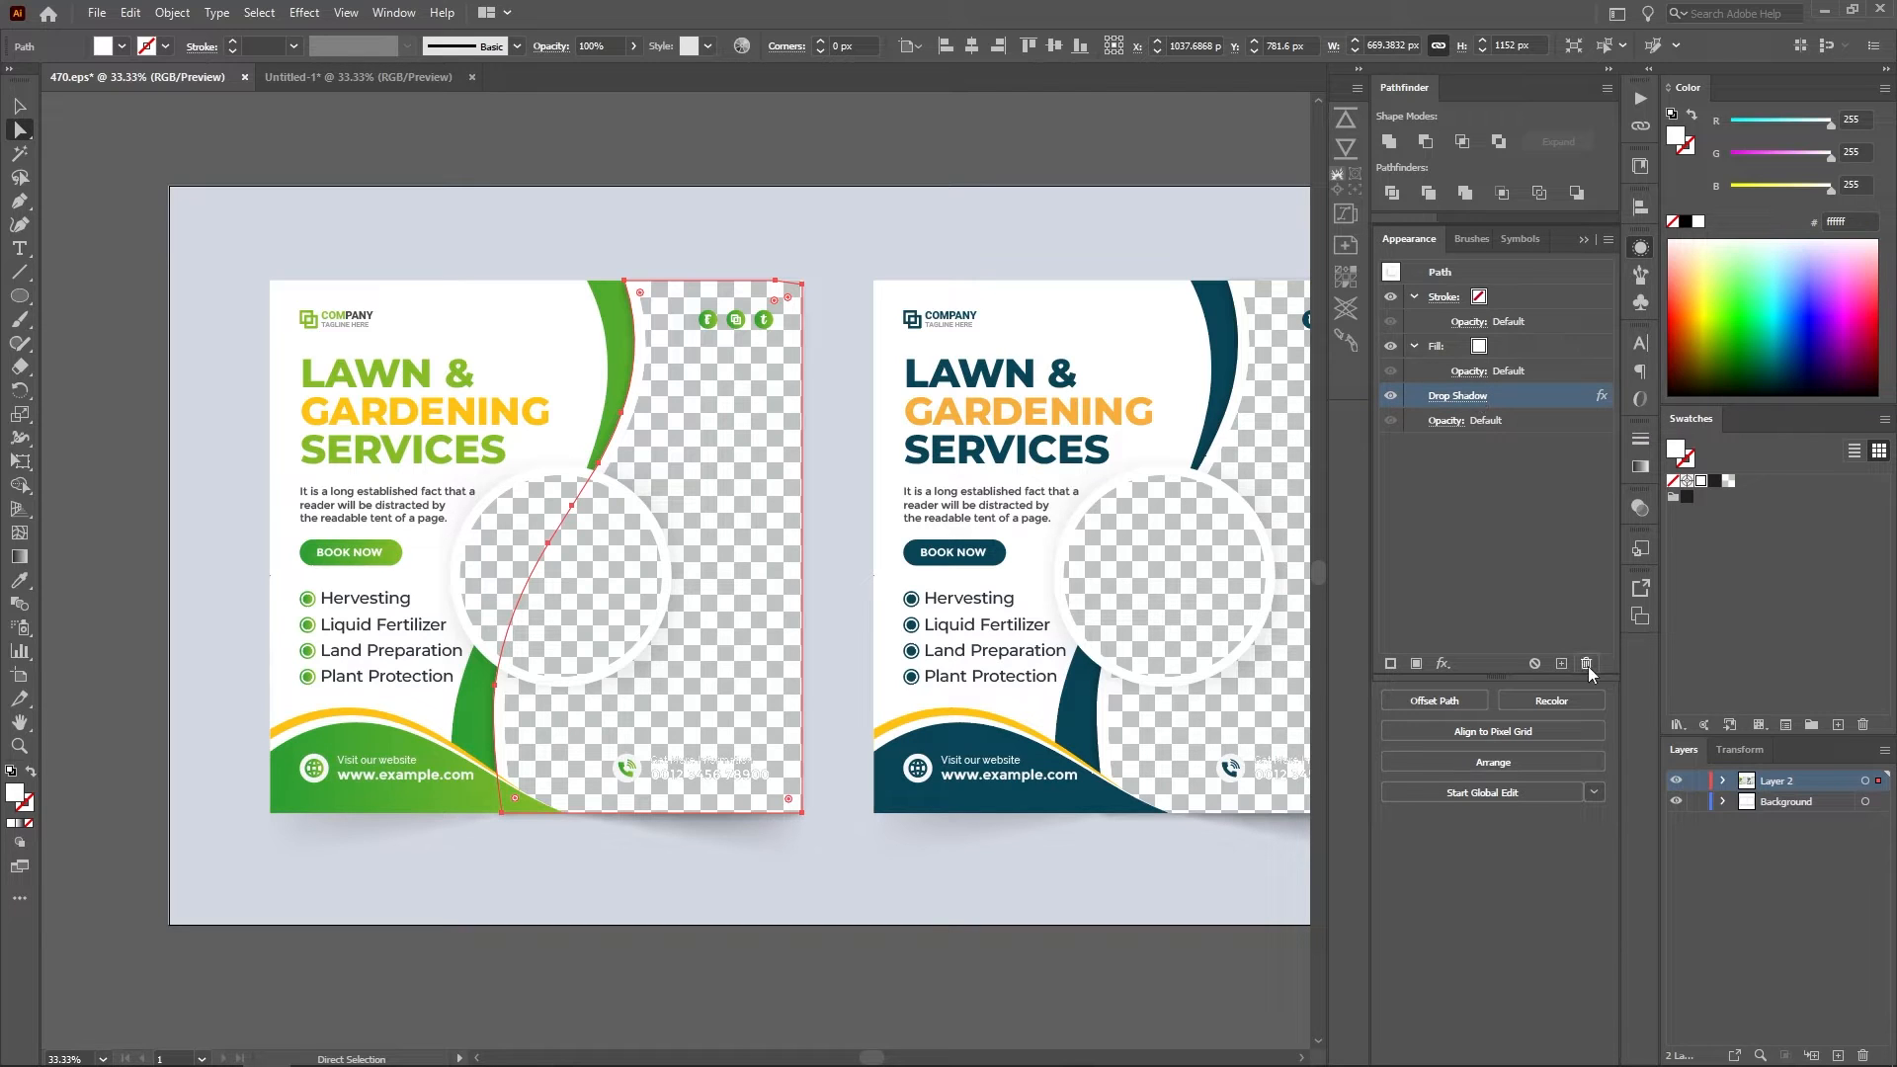
click(1587, 665)
click(20, 106)
click(768, 144)
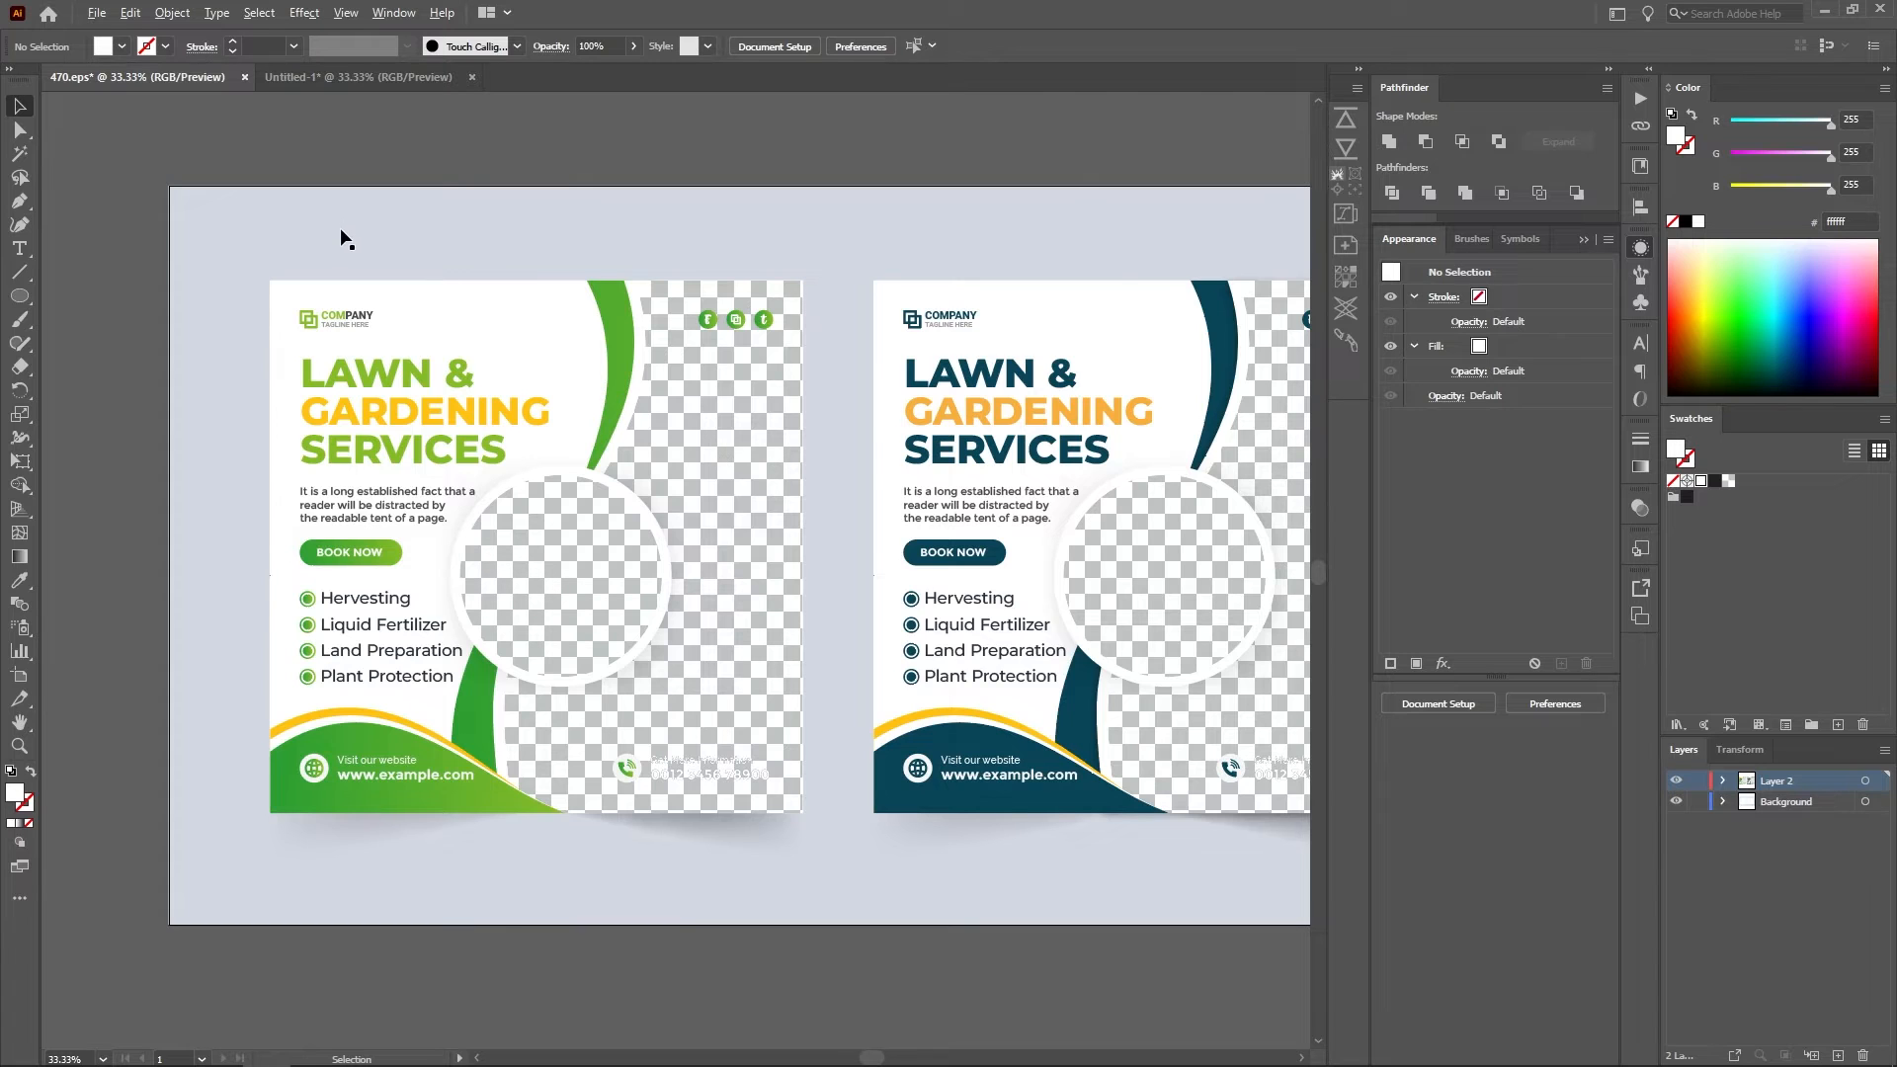
Inspect the type attributes of the heading lines in the green post
scroll(341, 235, down, 1)
key(a)
click(354, 367)
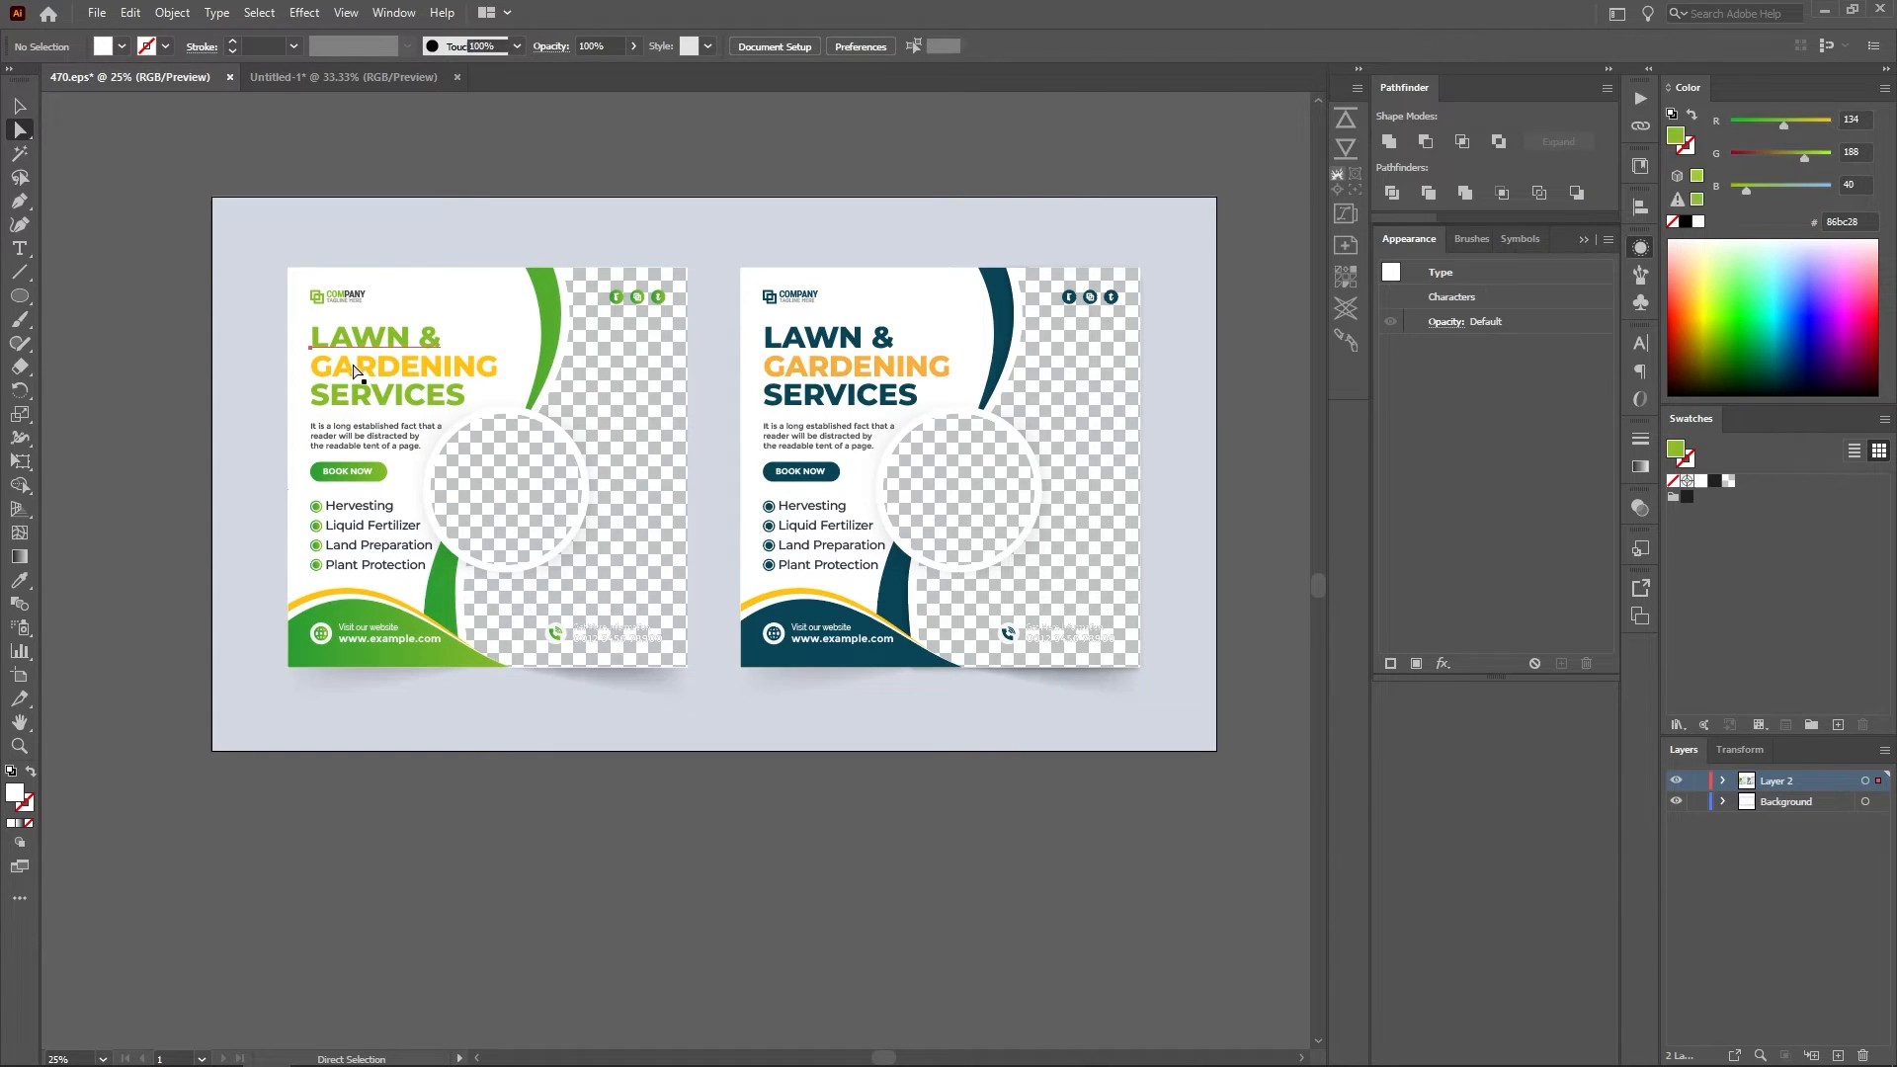
click(366, 400)
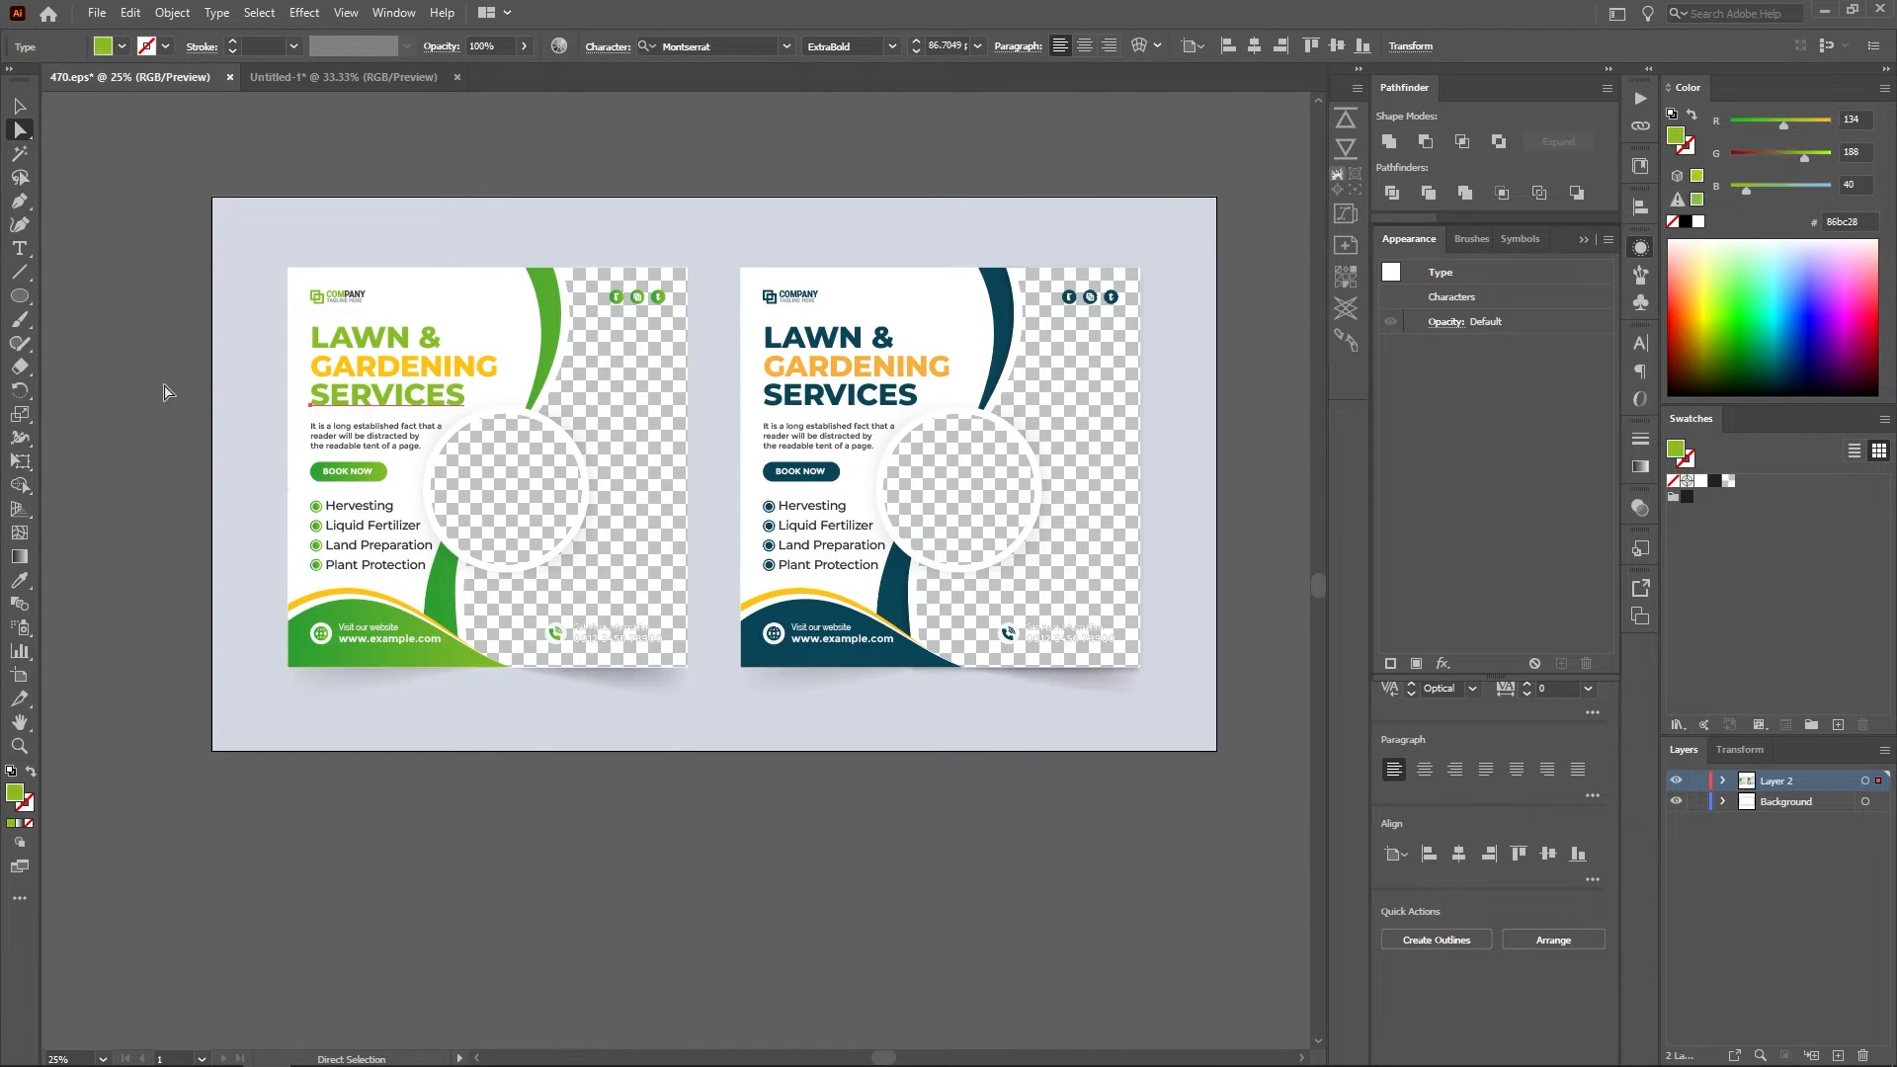
click(119, 393)
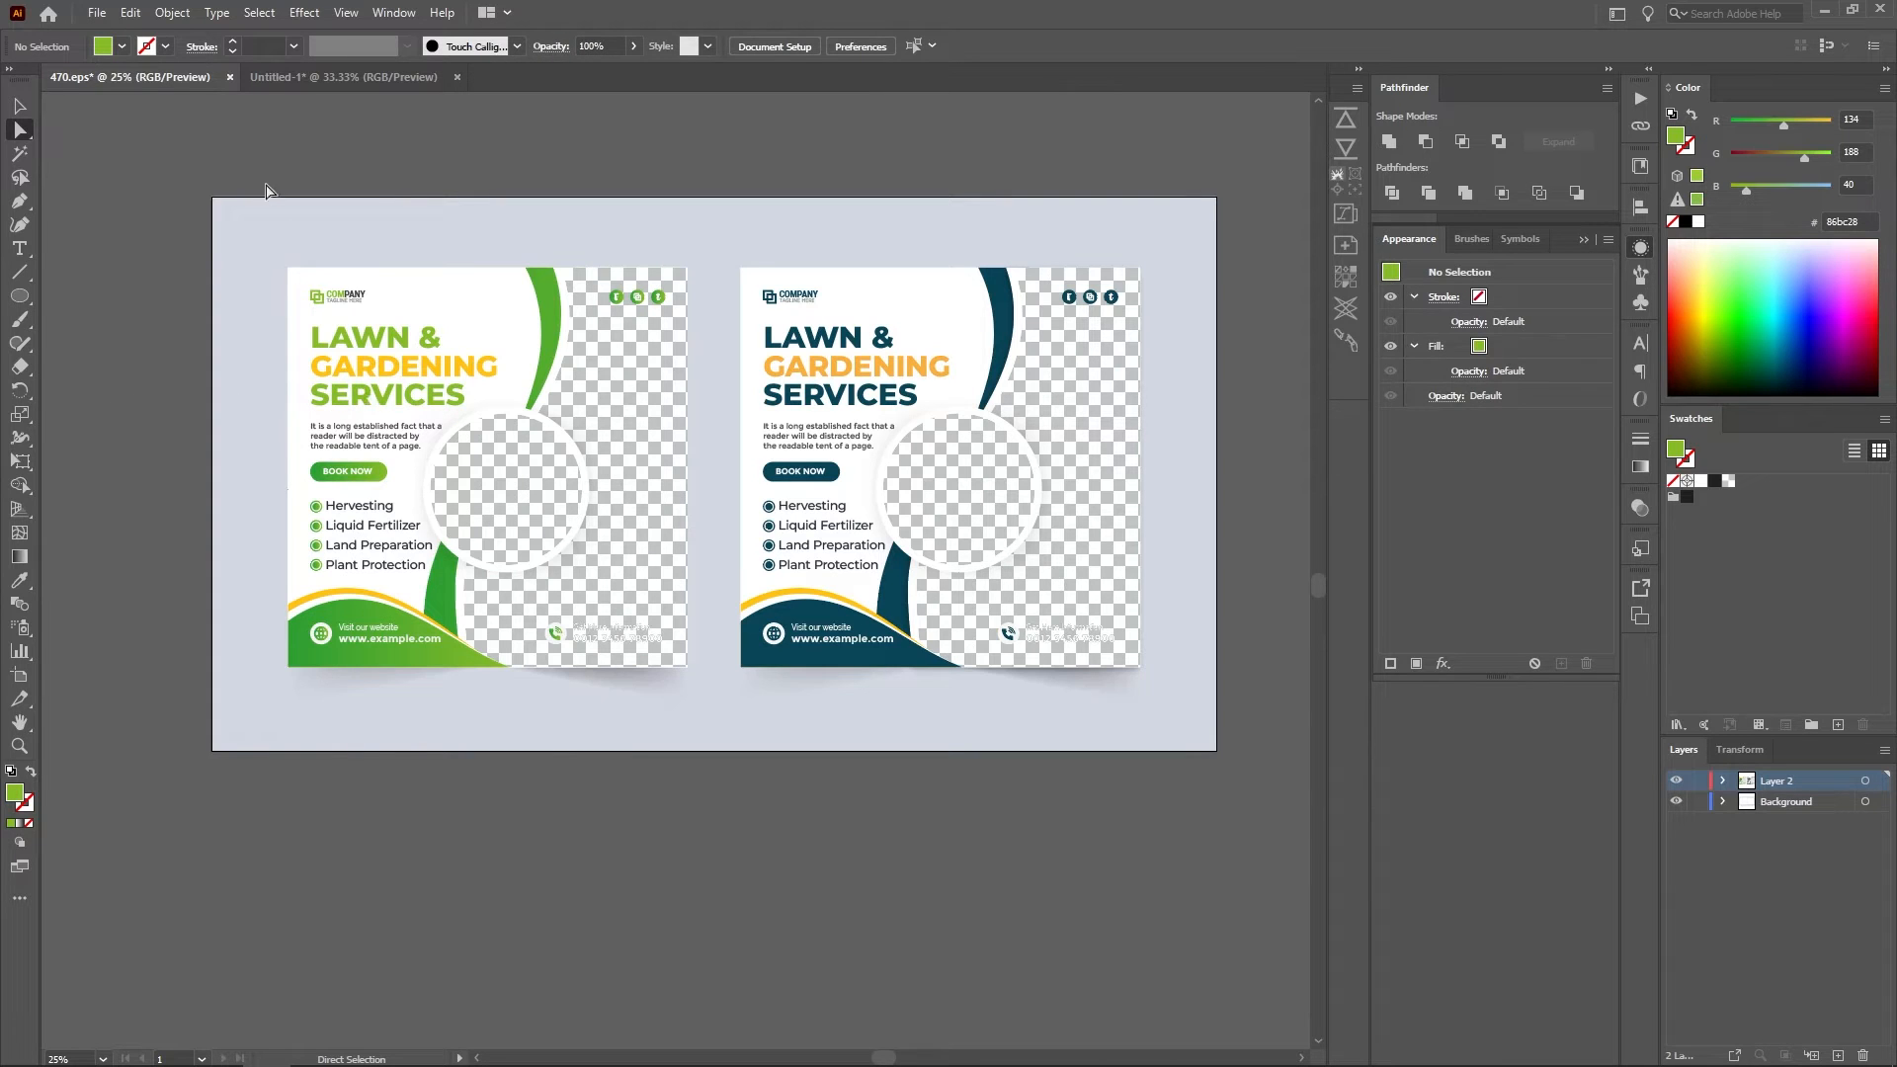
Select all text objects in both post designs and convert them to outlines
click(260, 13)
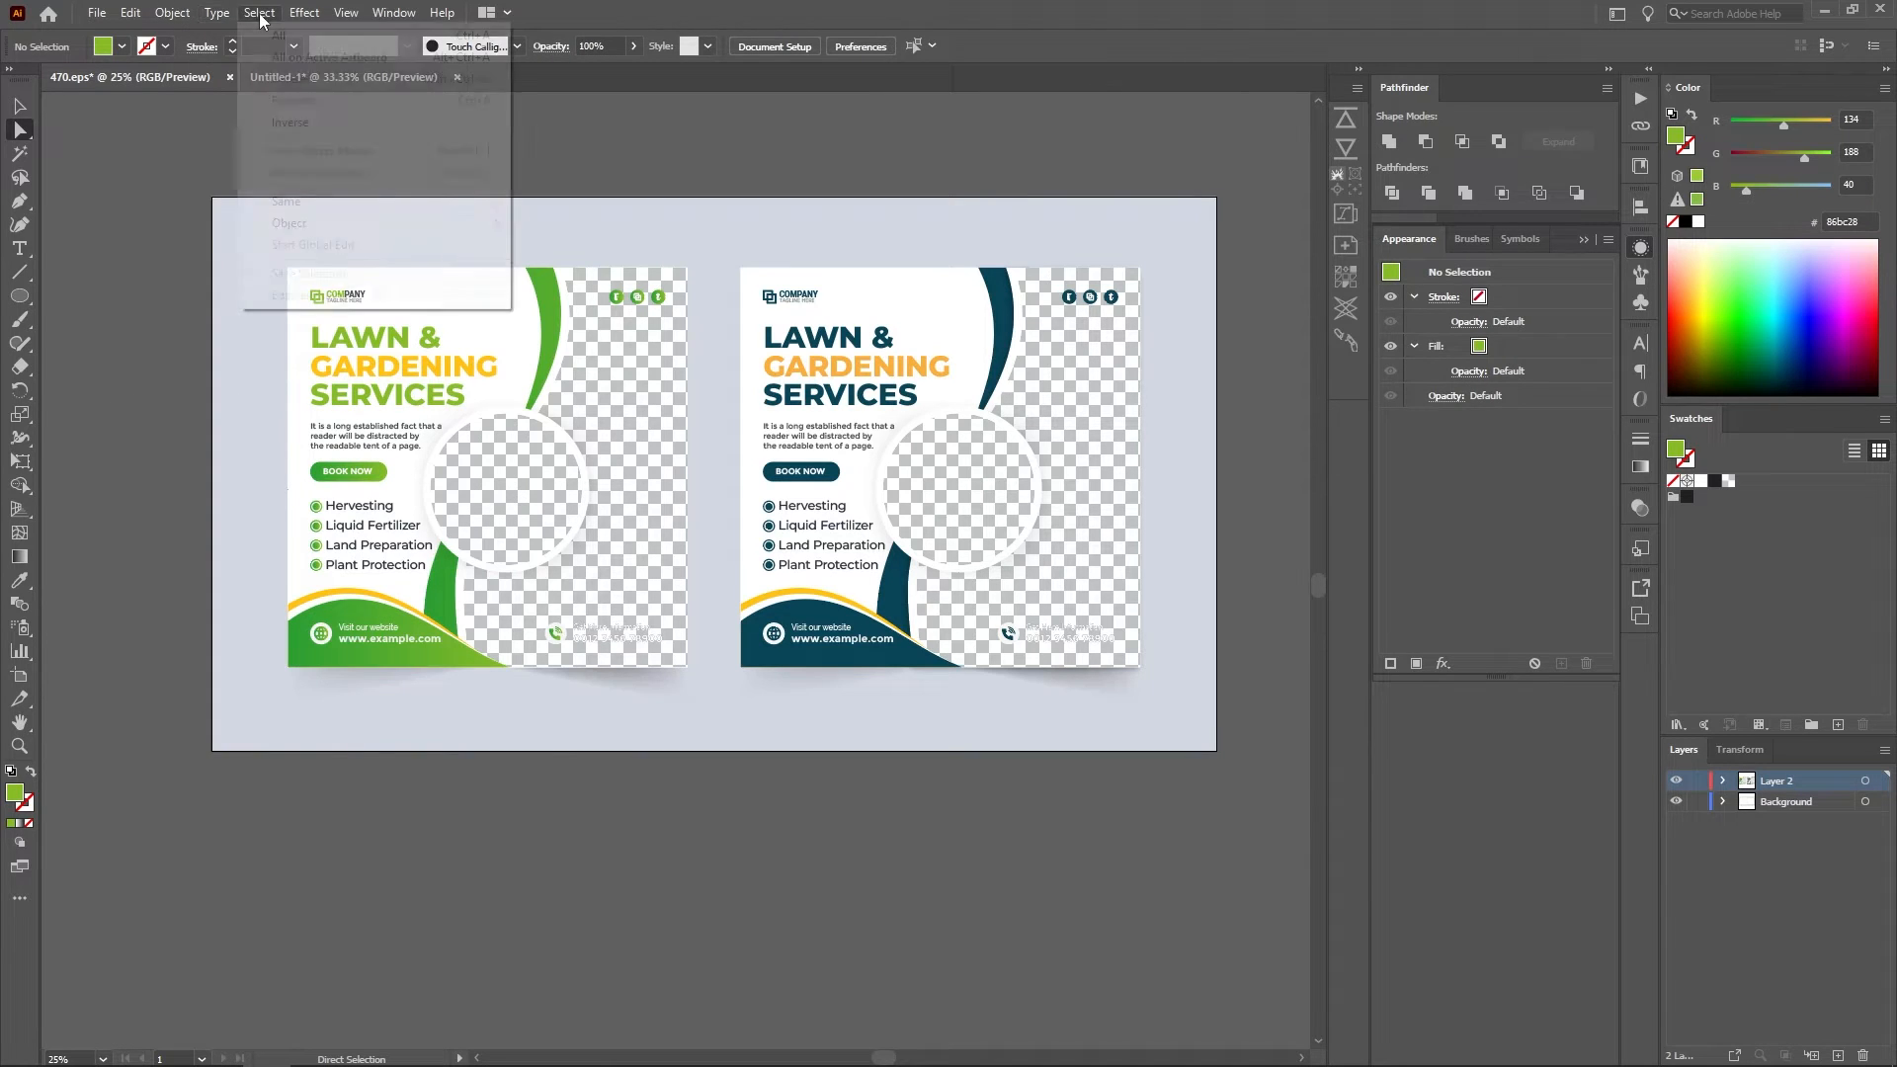
mouse_move(475, 223)
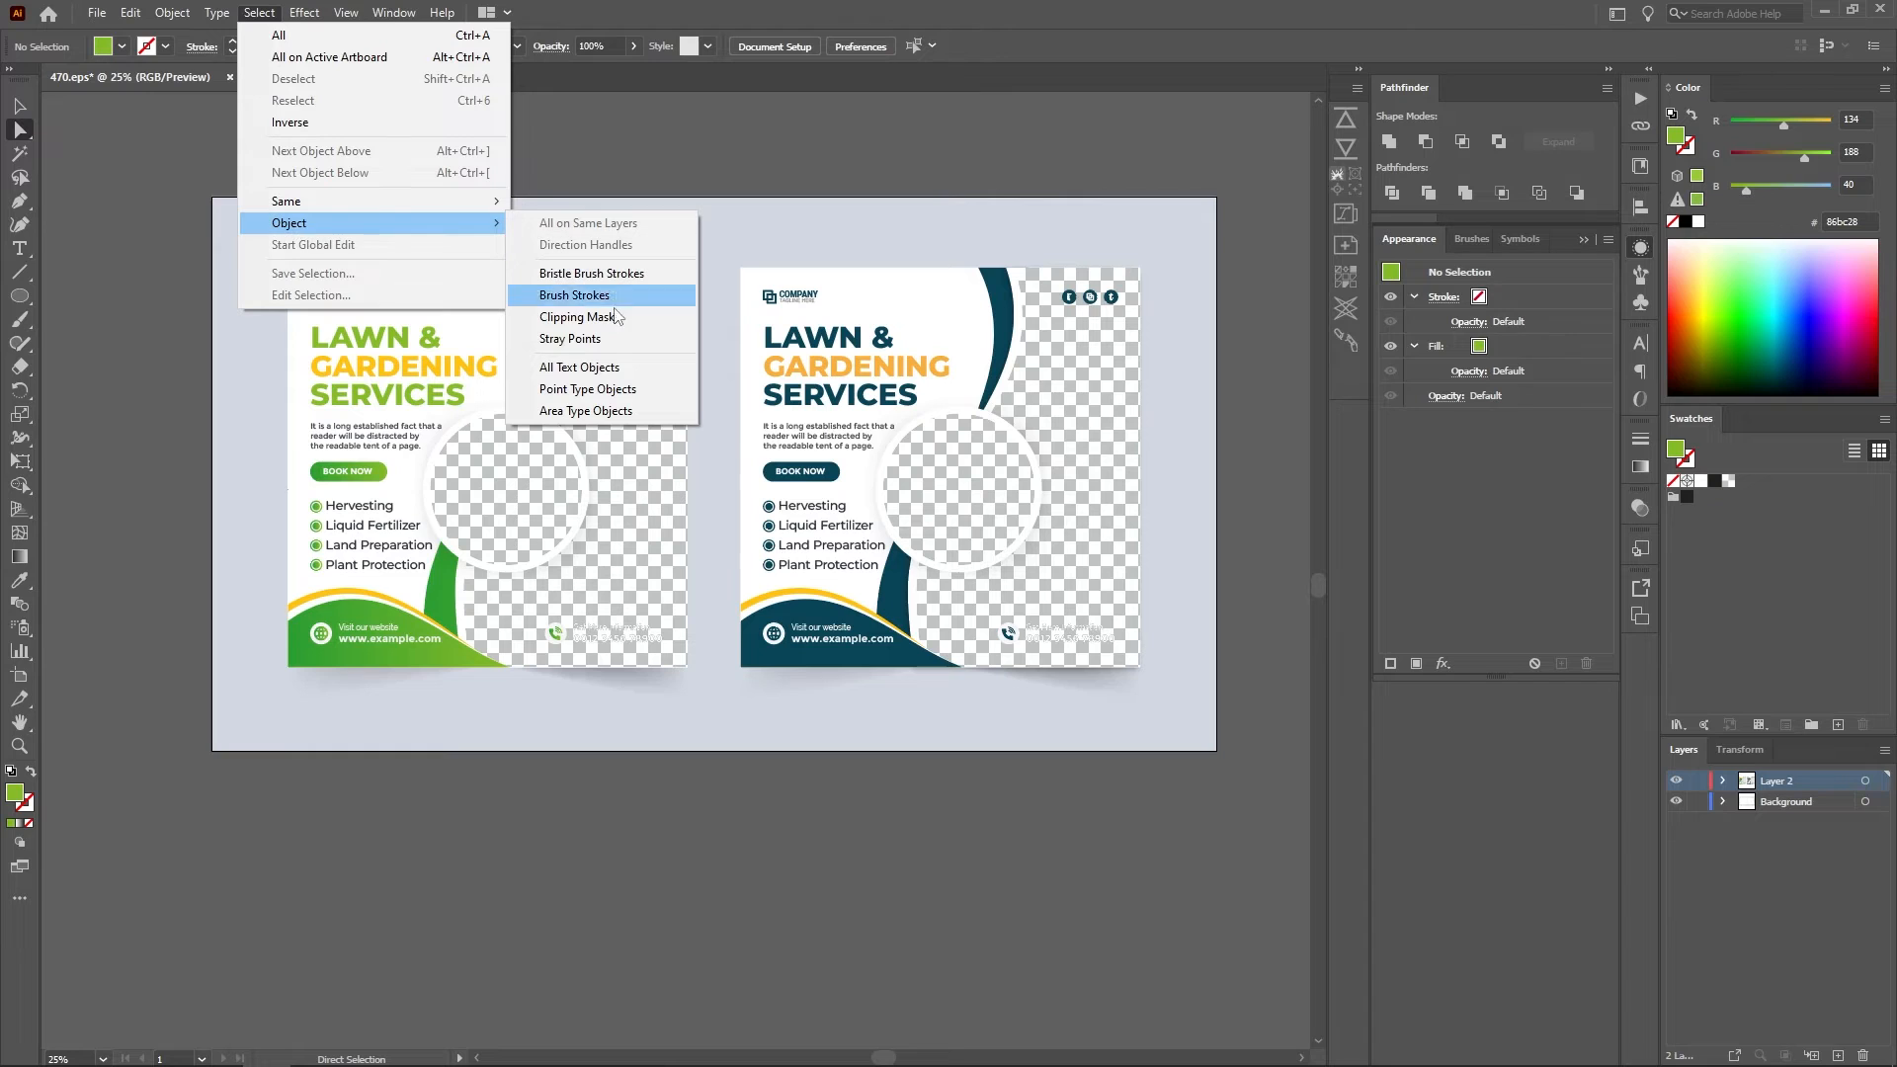
click(579, 368)
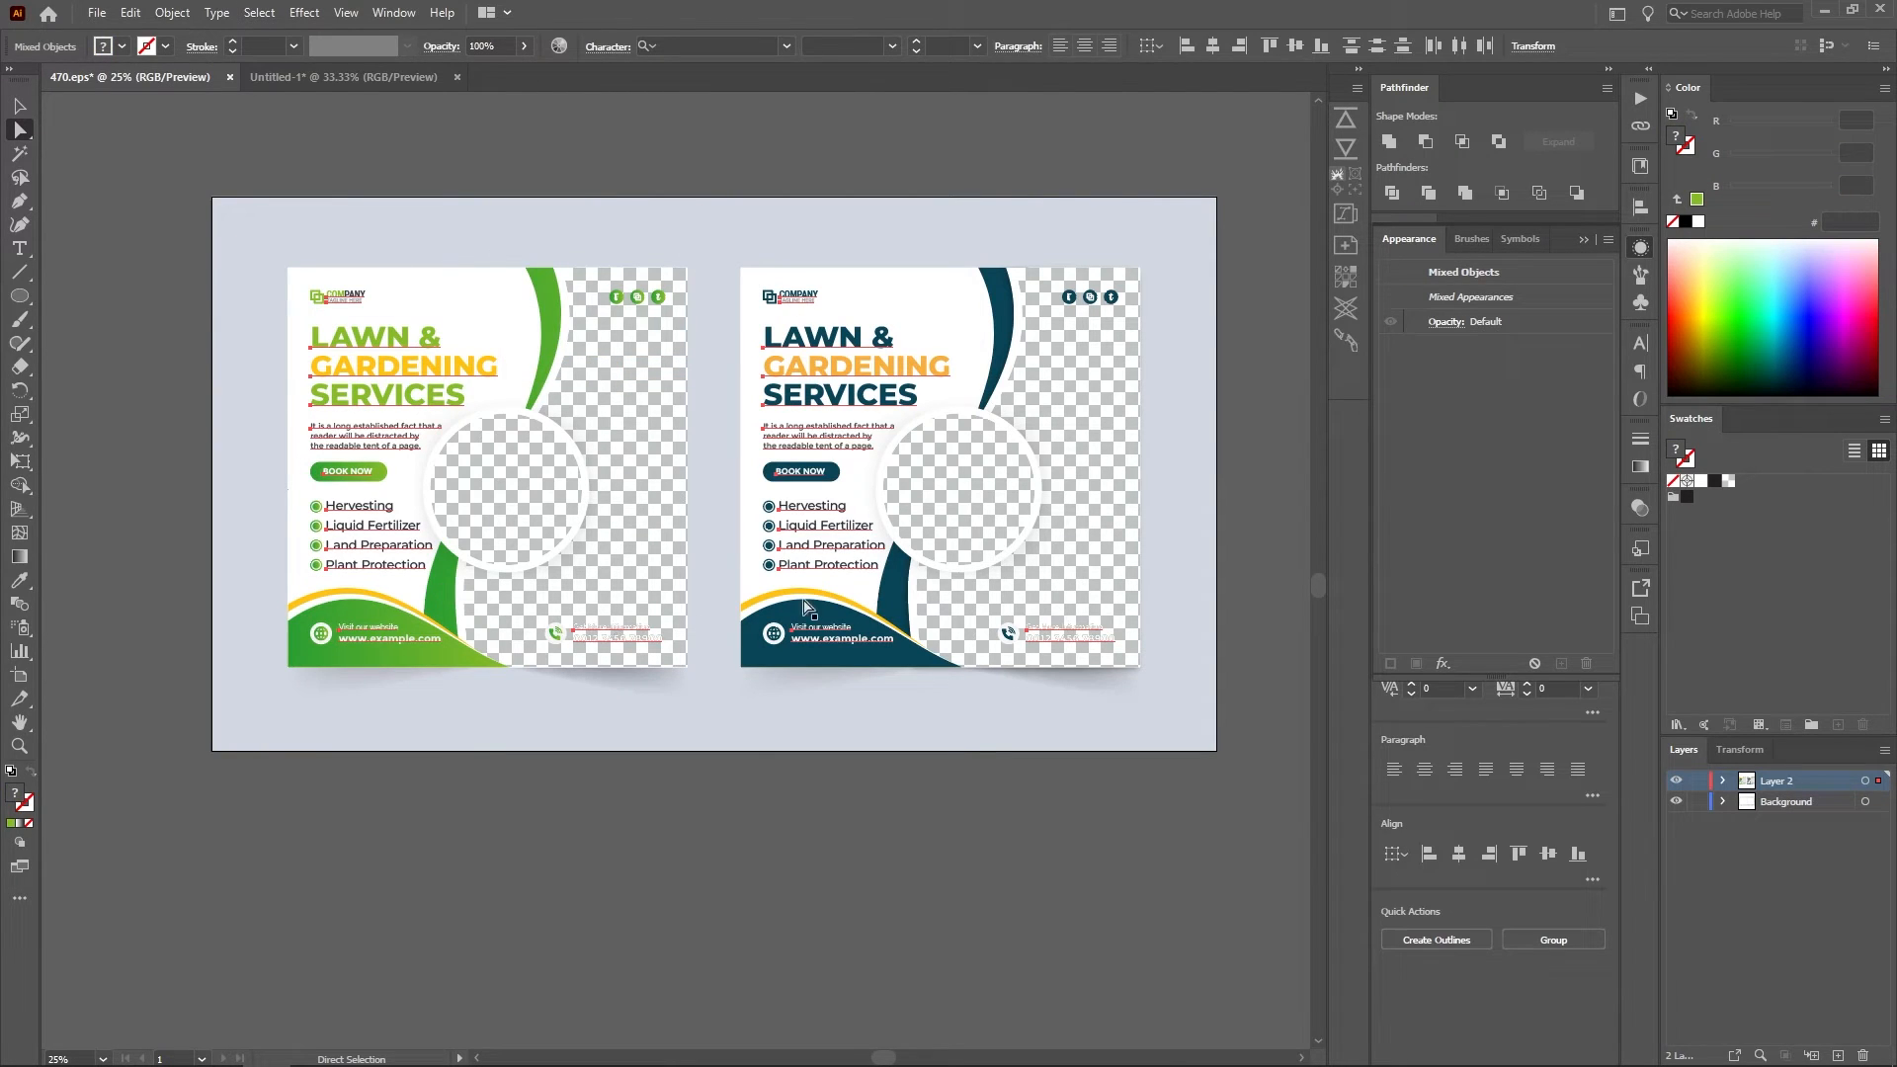
click(170, 18)
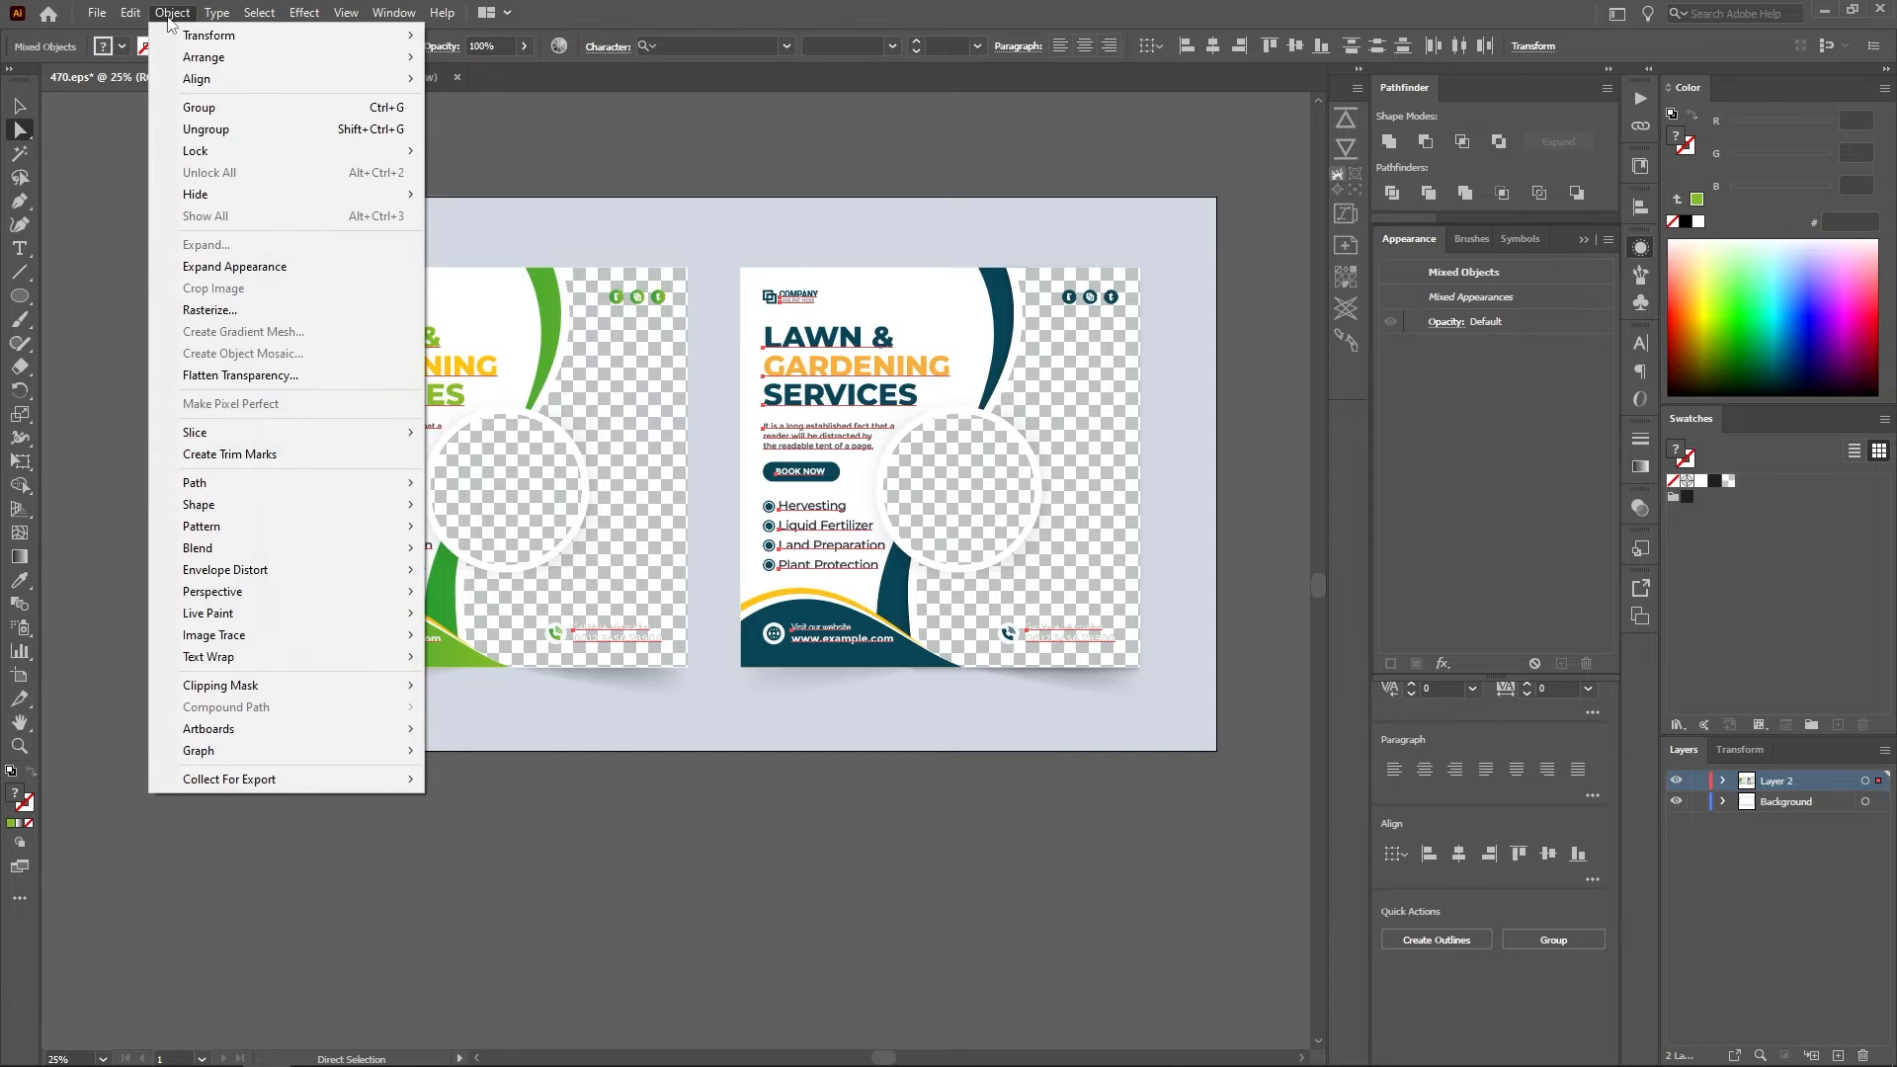
click(220, 18)
click(220, 18)
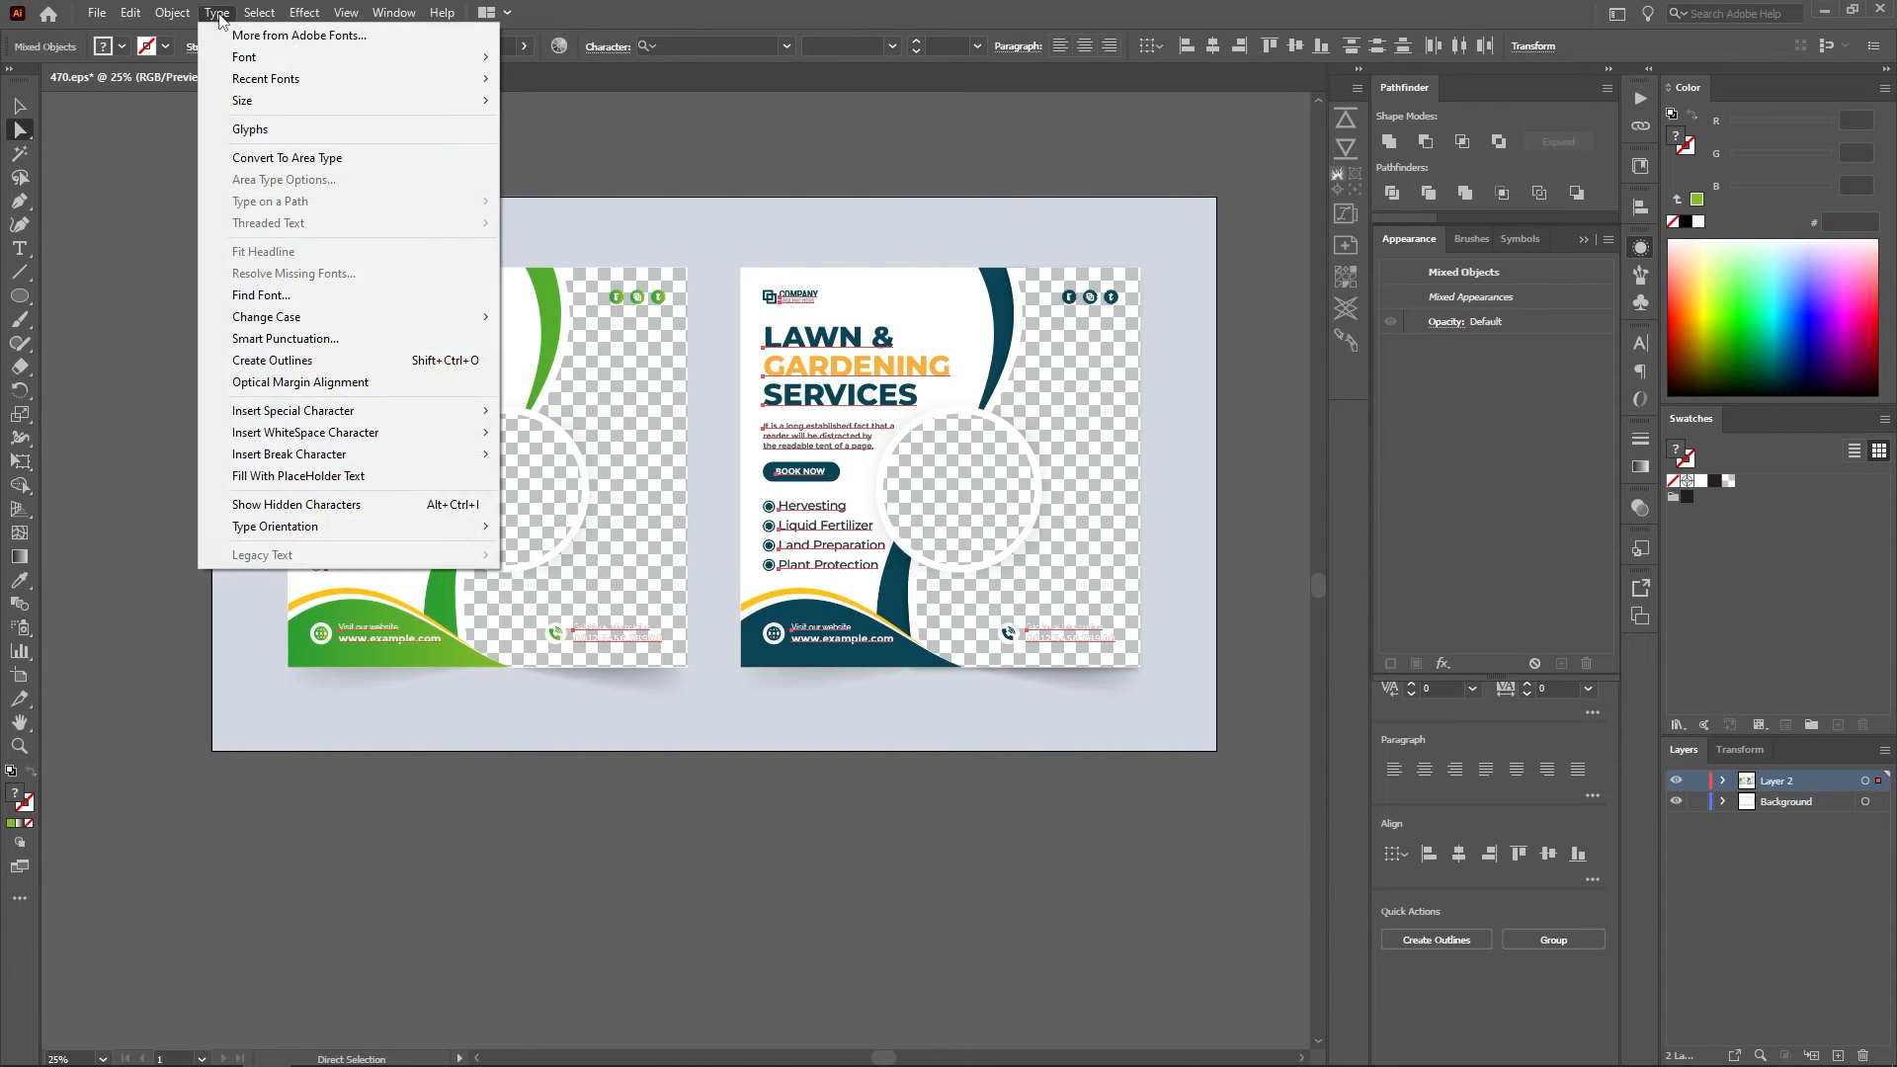
click(343, 362)
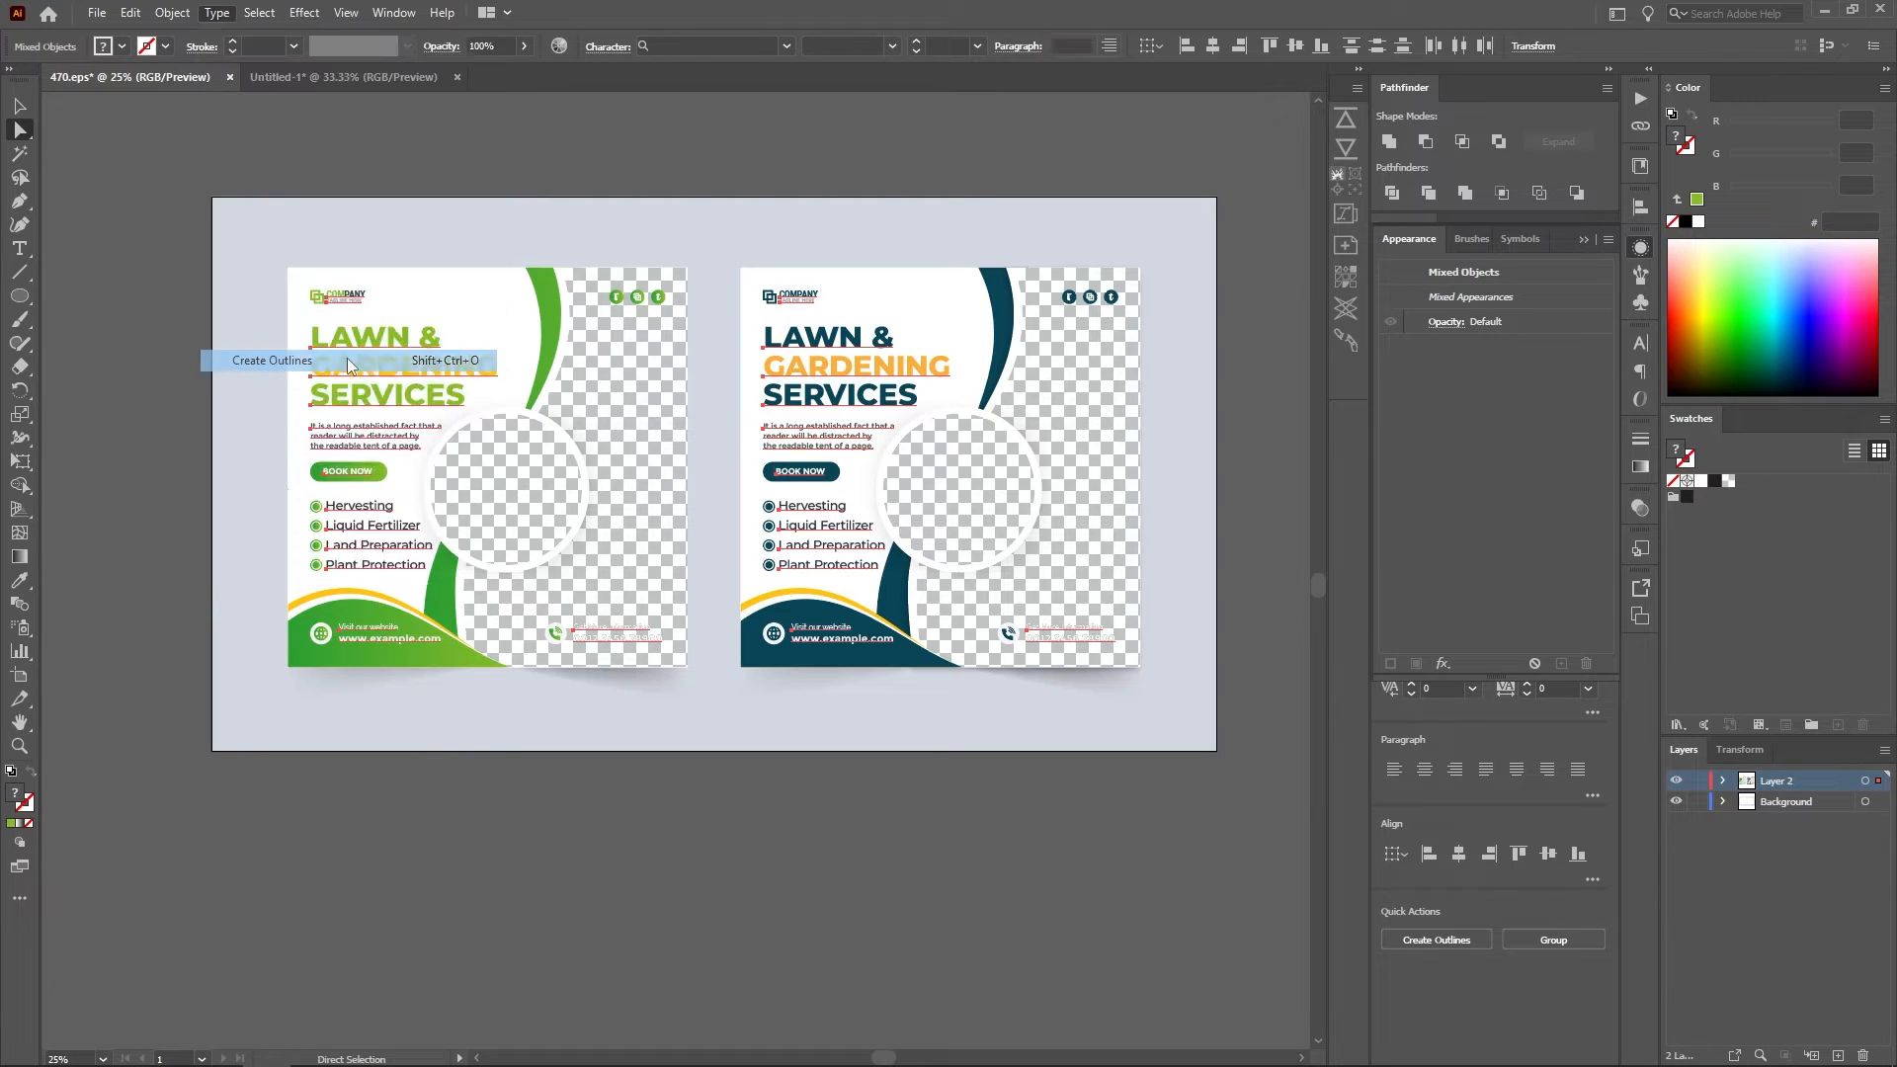
scroll(365, 370, up, 5)
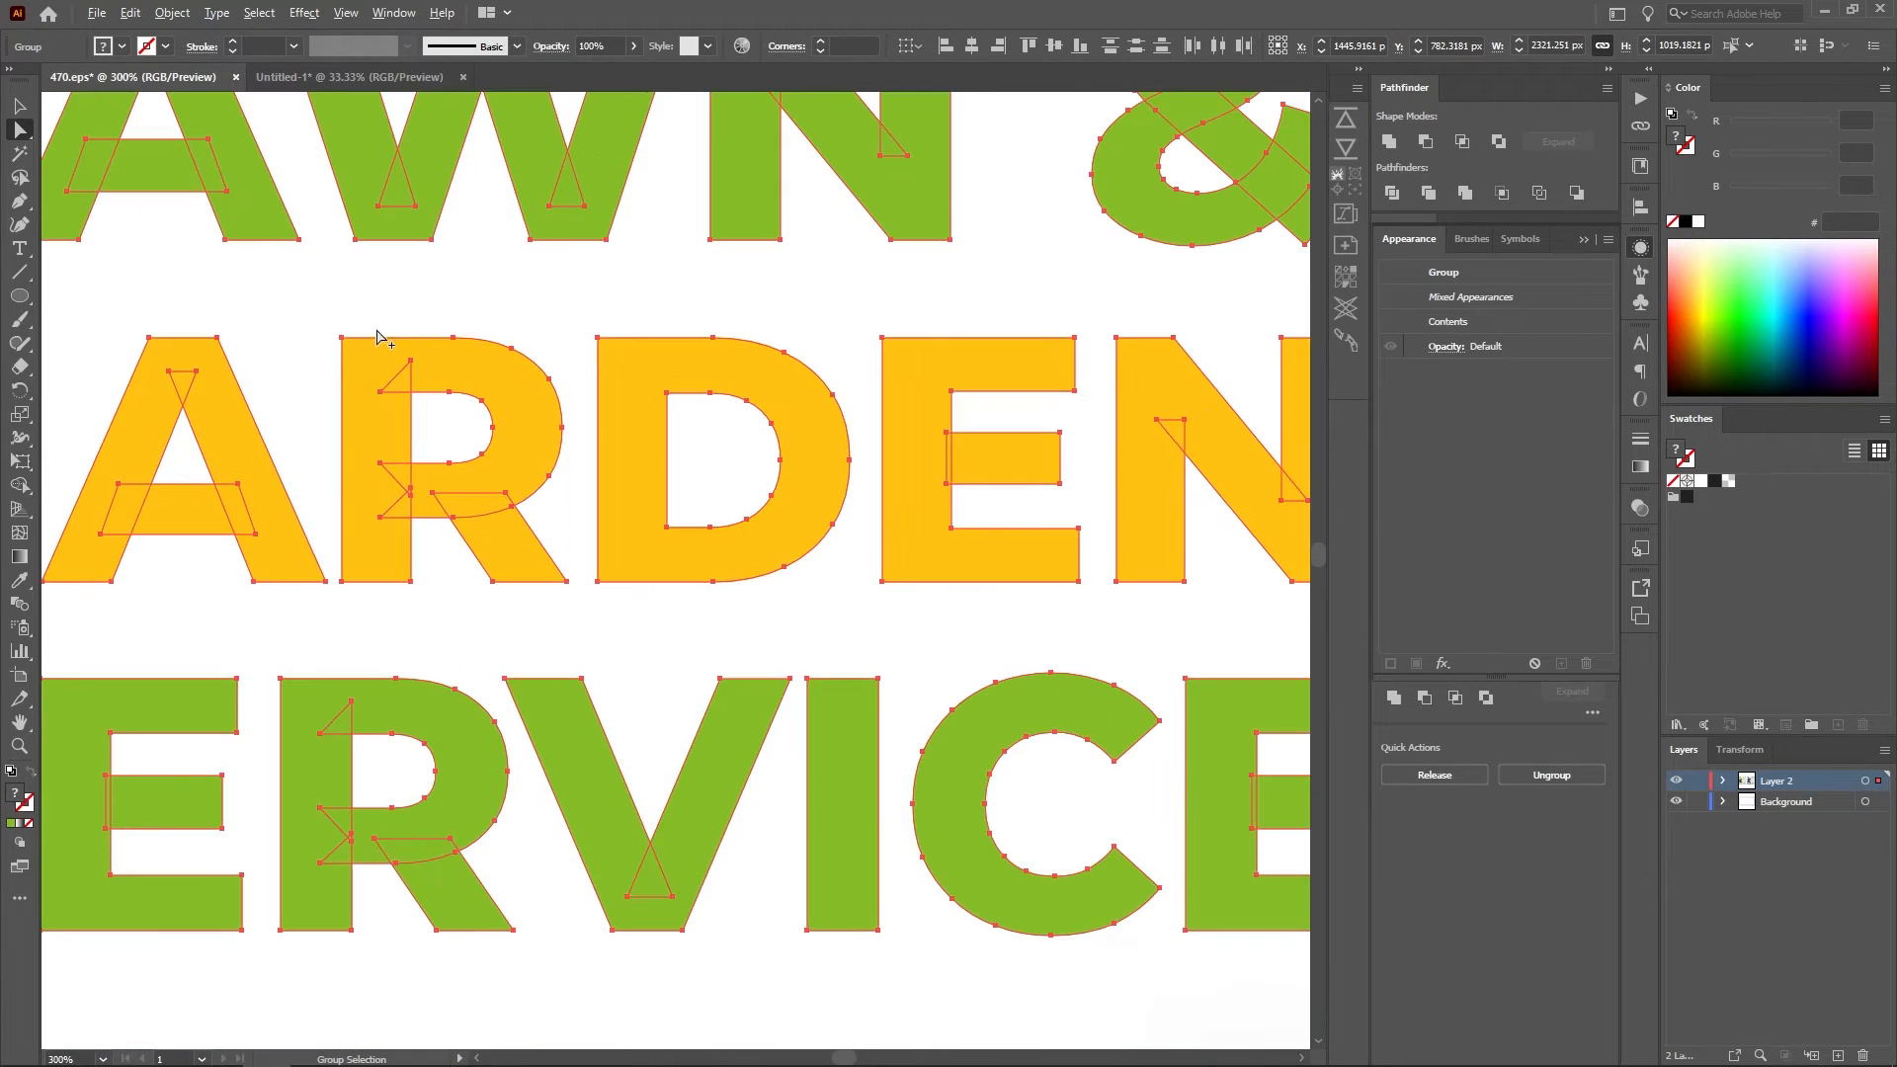
scroll(376, 346, down, 5)
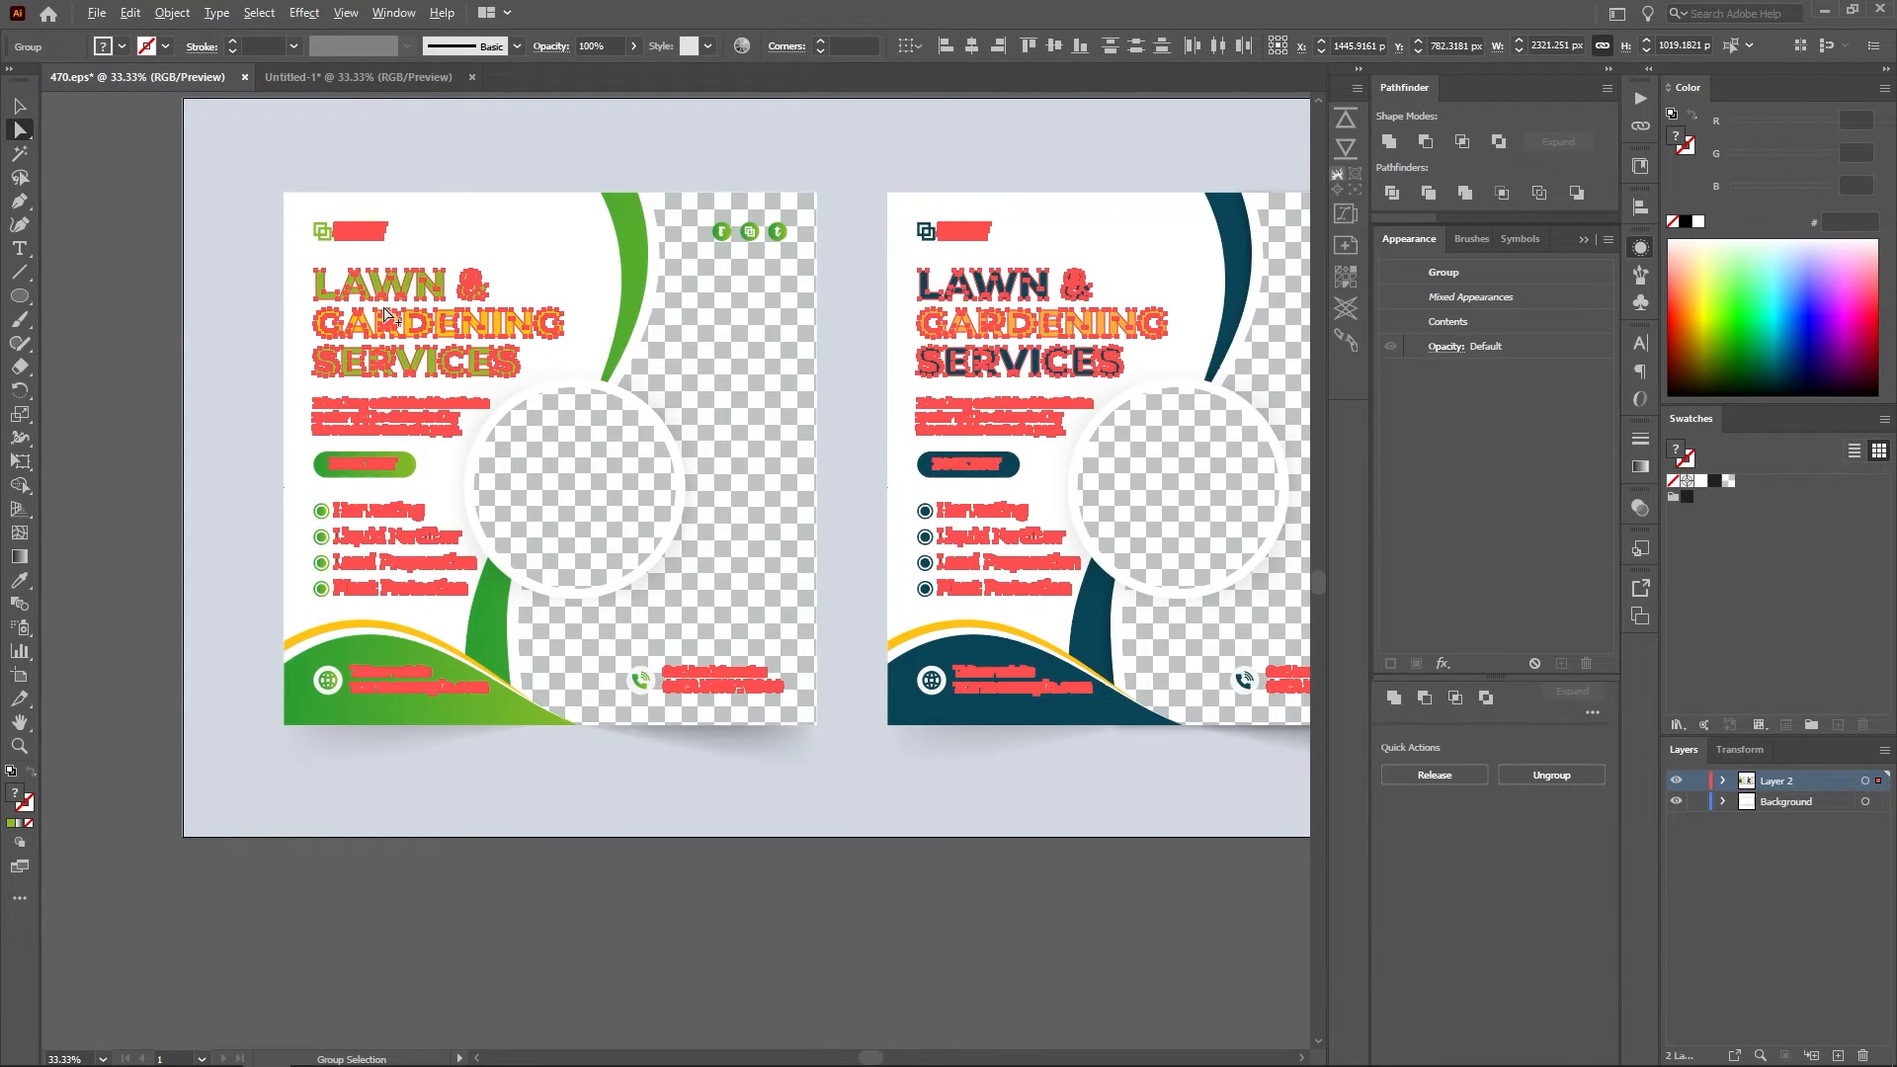
scroll(386, 314, down, 1)
click(174, 292)
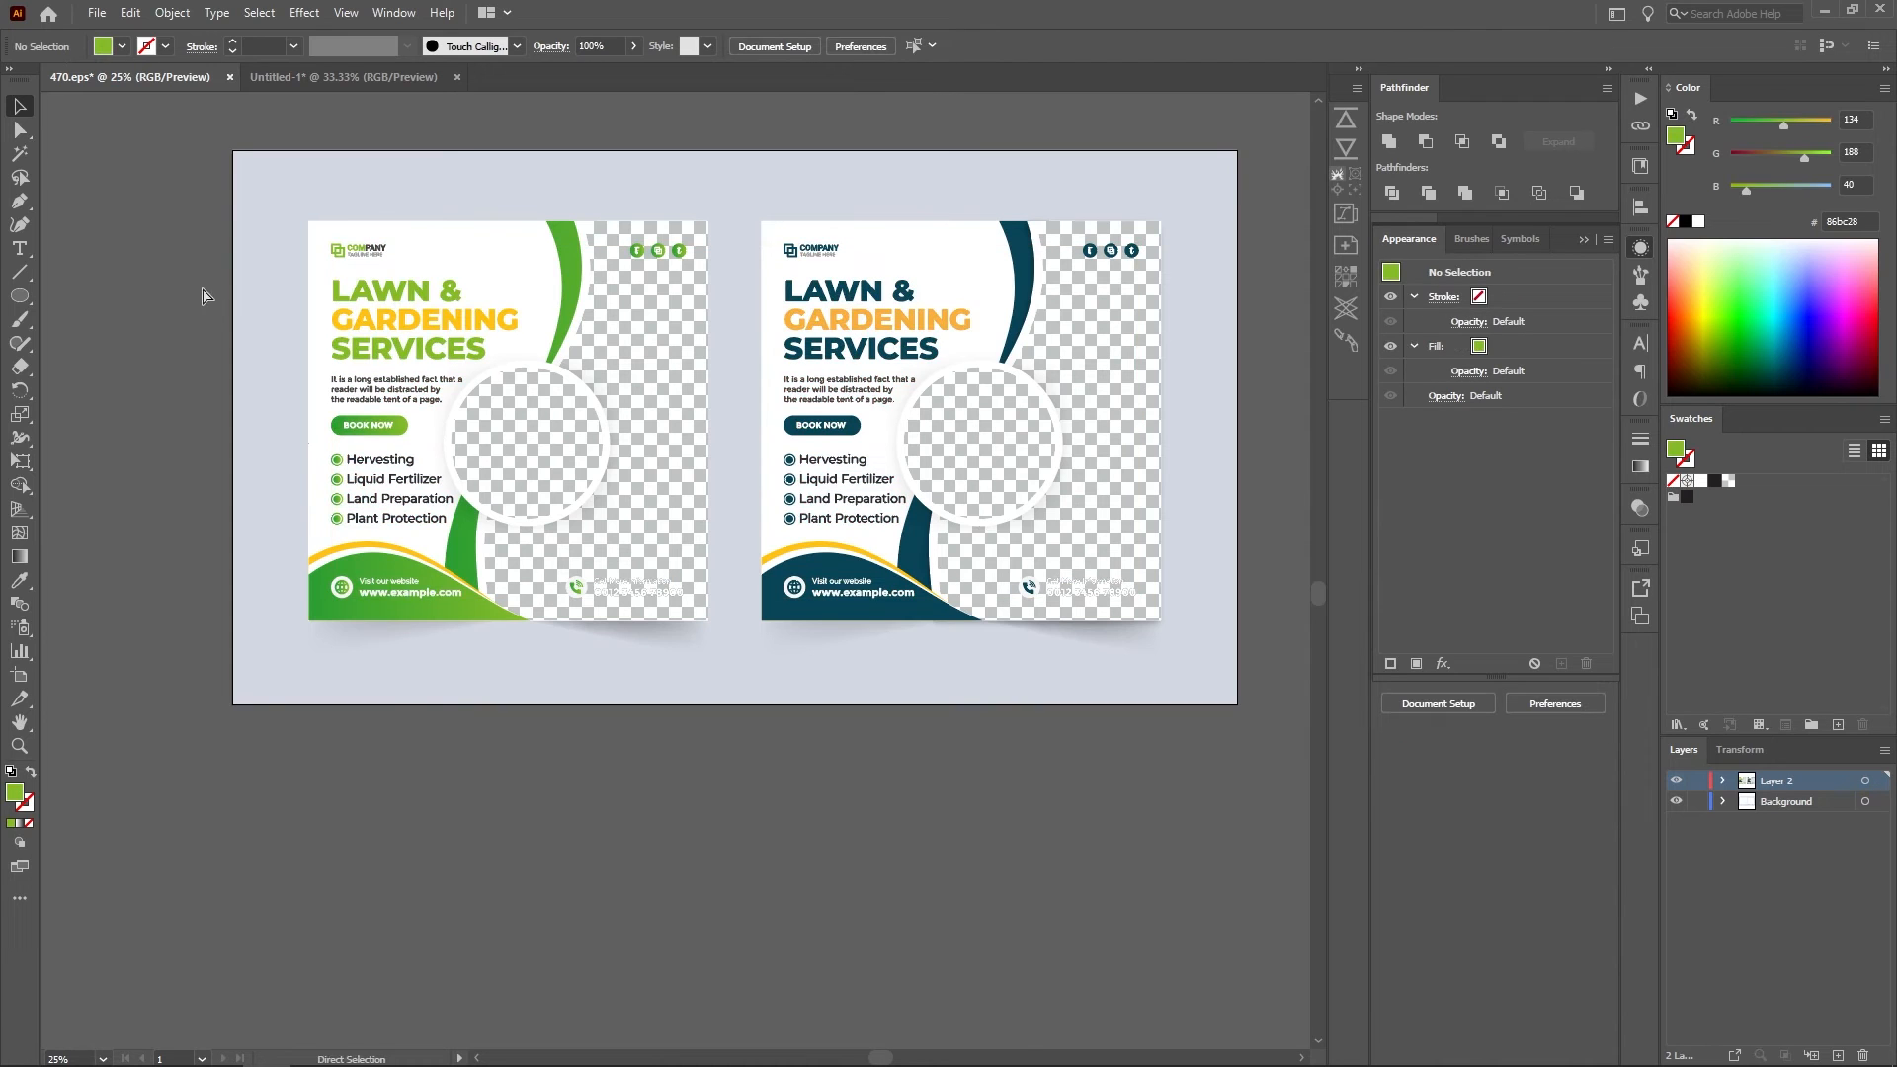
Save a copy of the document to the Downloads folder as 470.eps in Illustrator EPS format
click(97, 13)
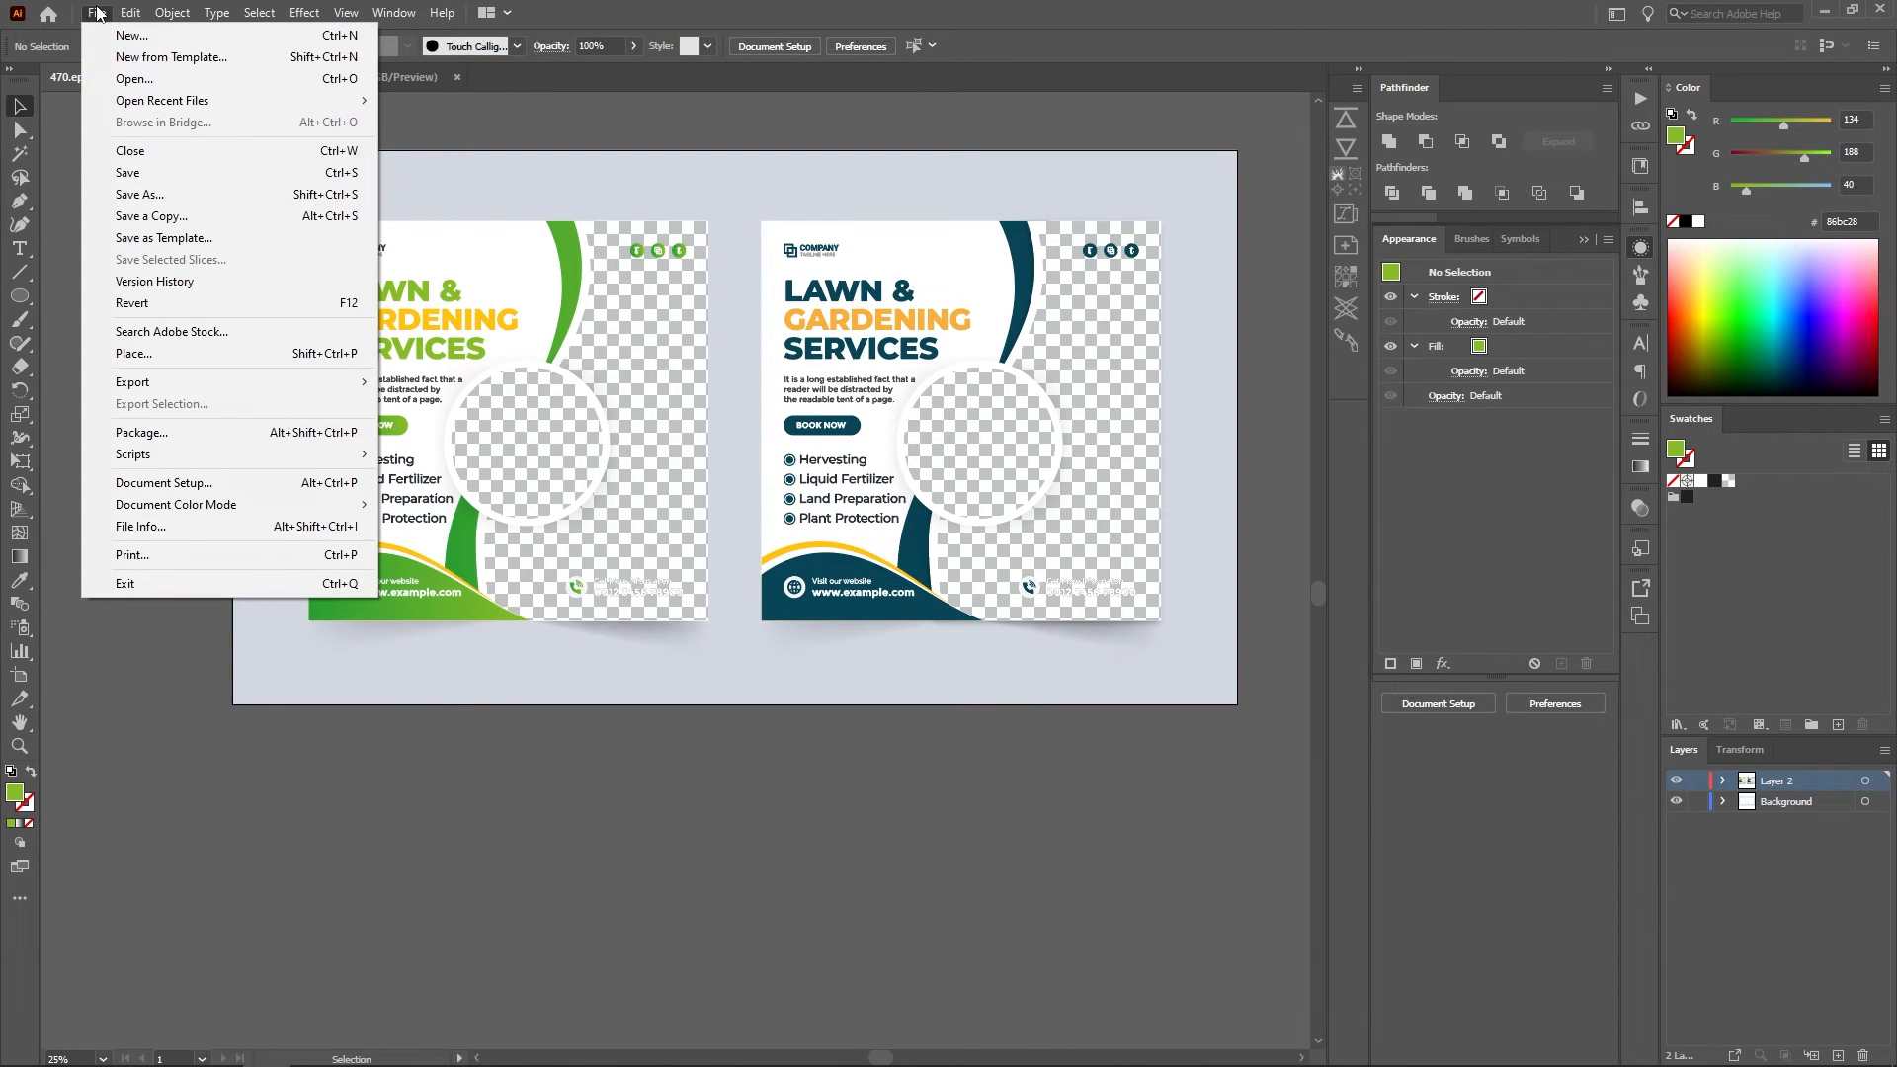
click(156, 194)
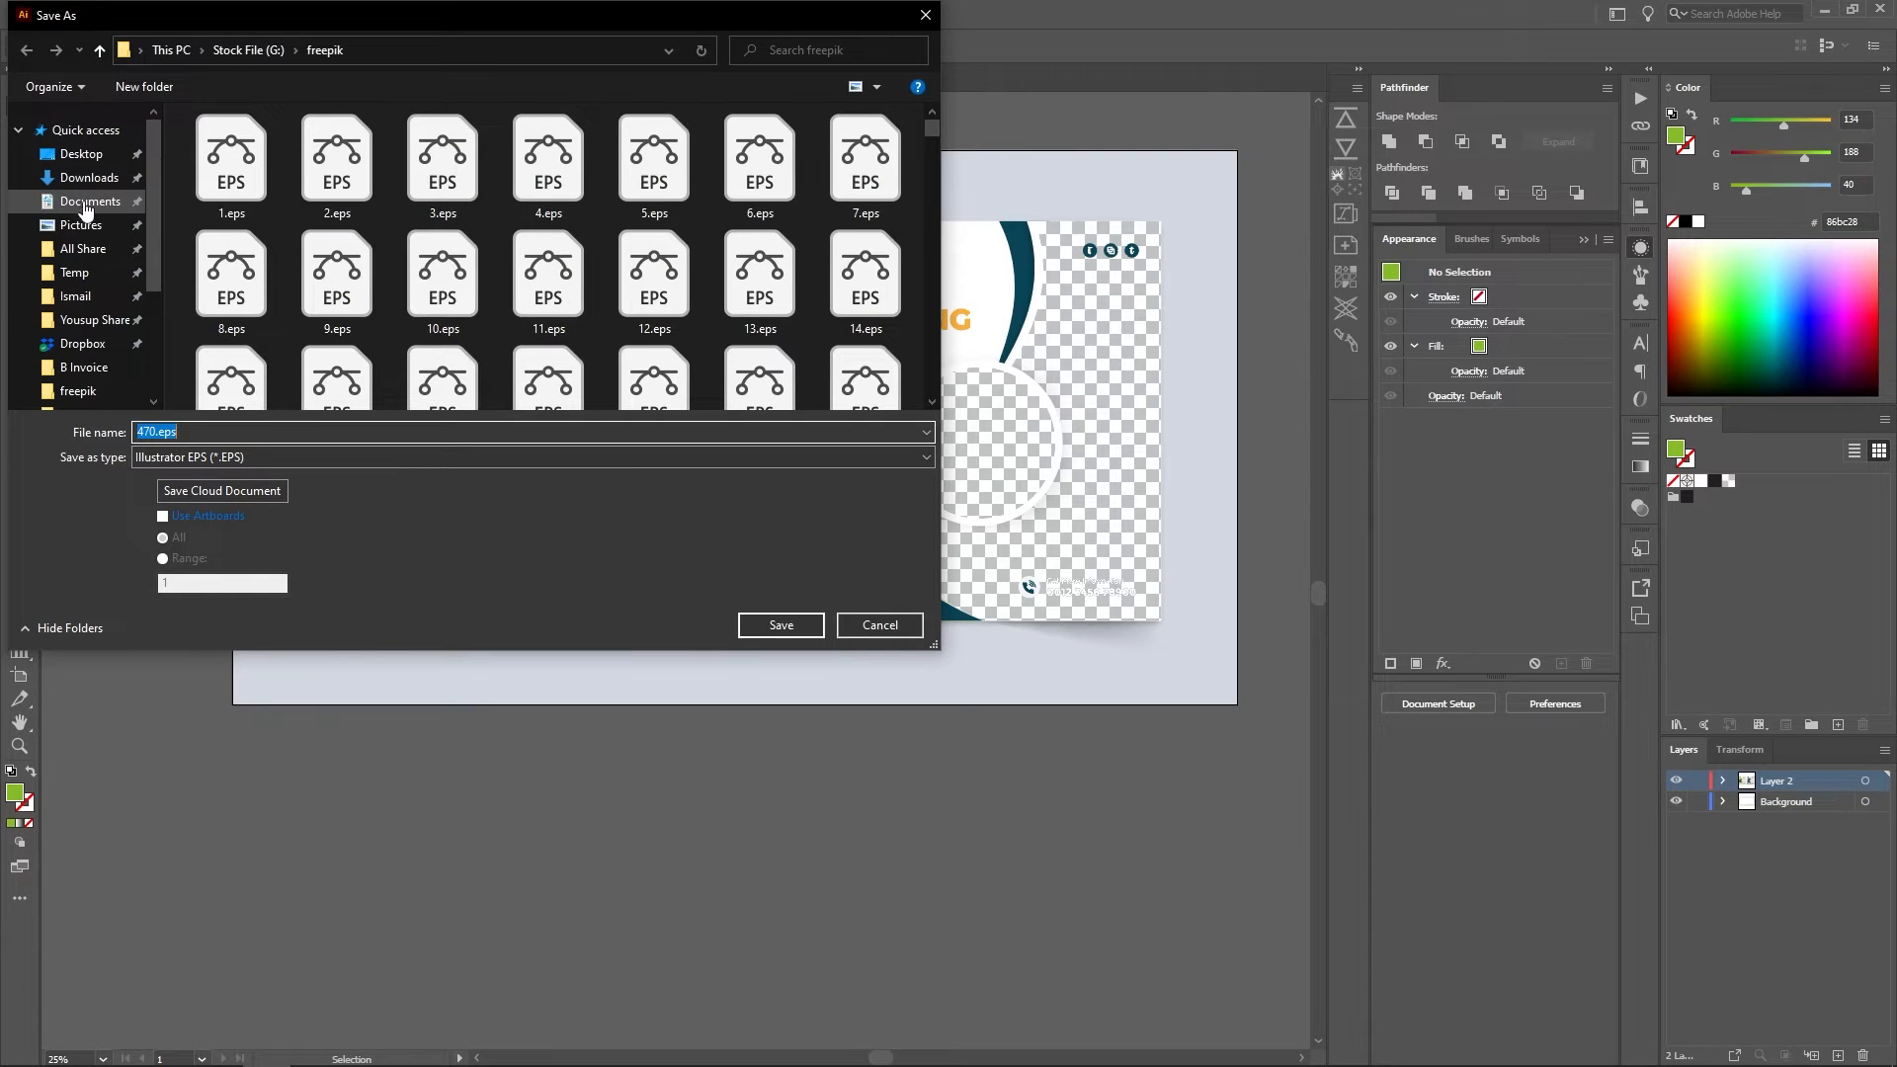
click(91, 177)
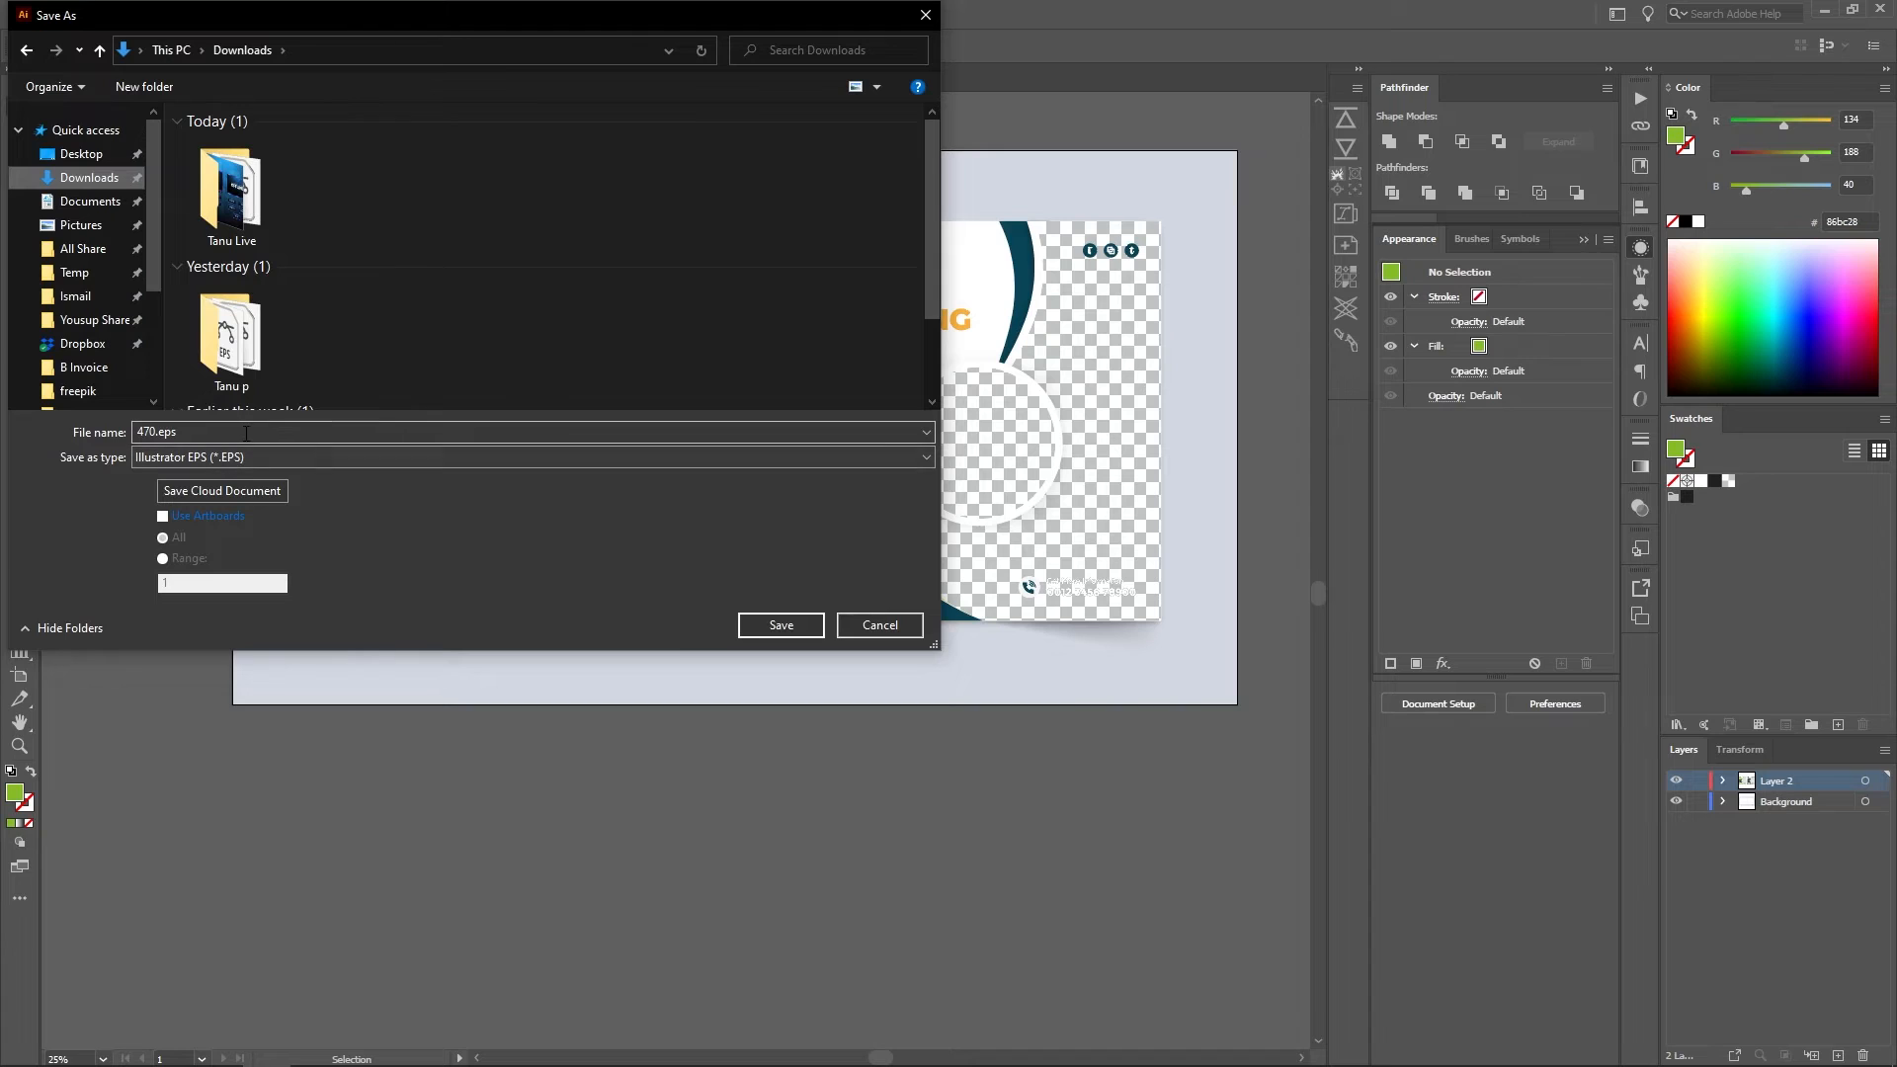
drag(218, 433, 27, 433)
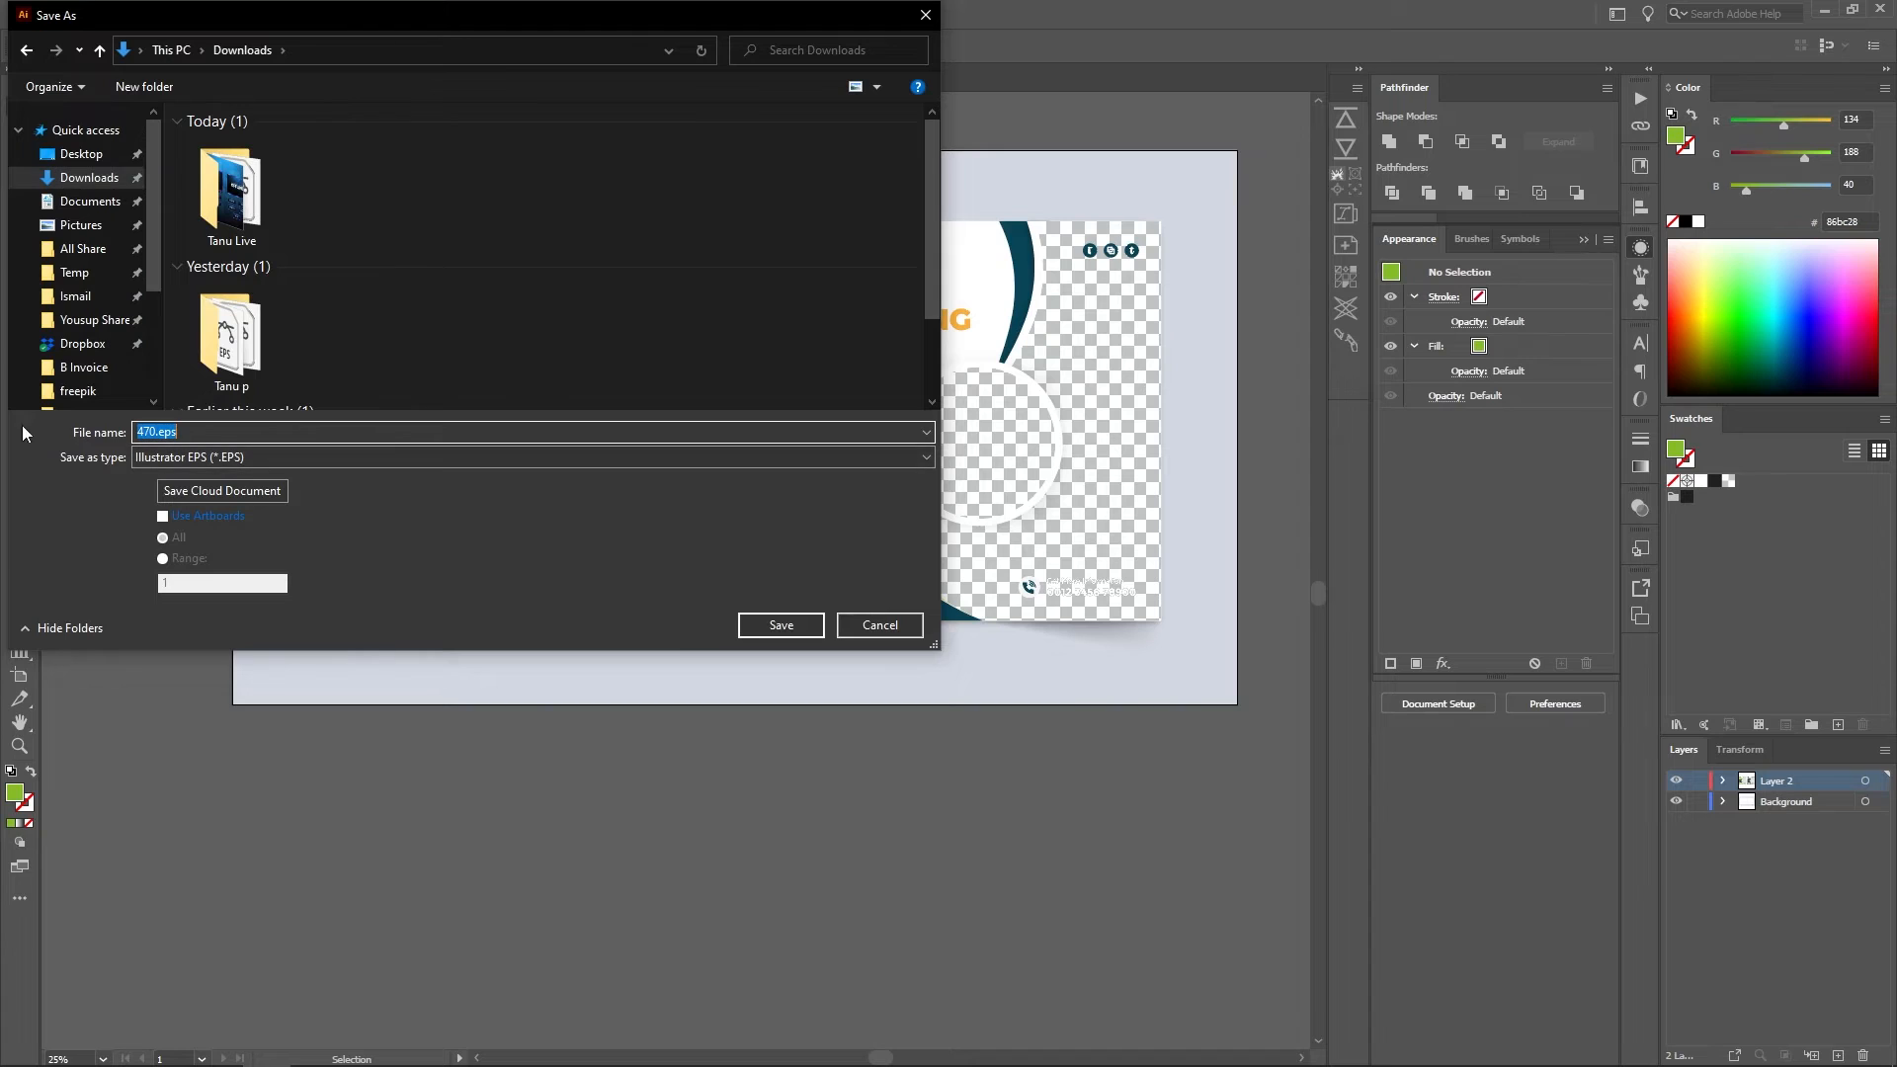
click(232, 456)
click(239, 508)
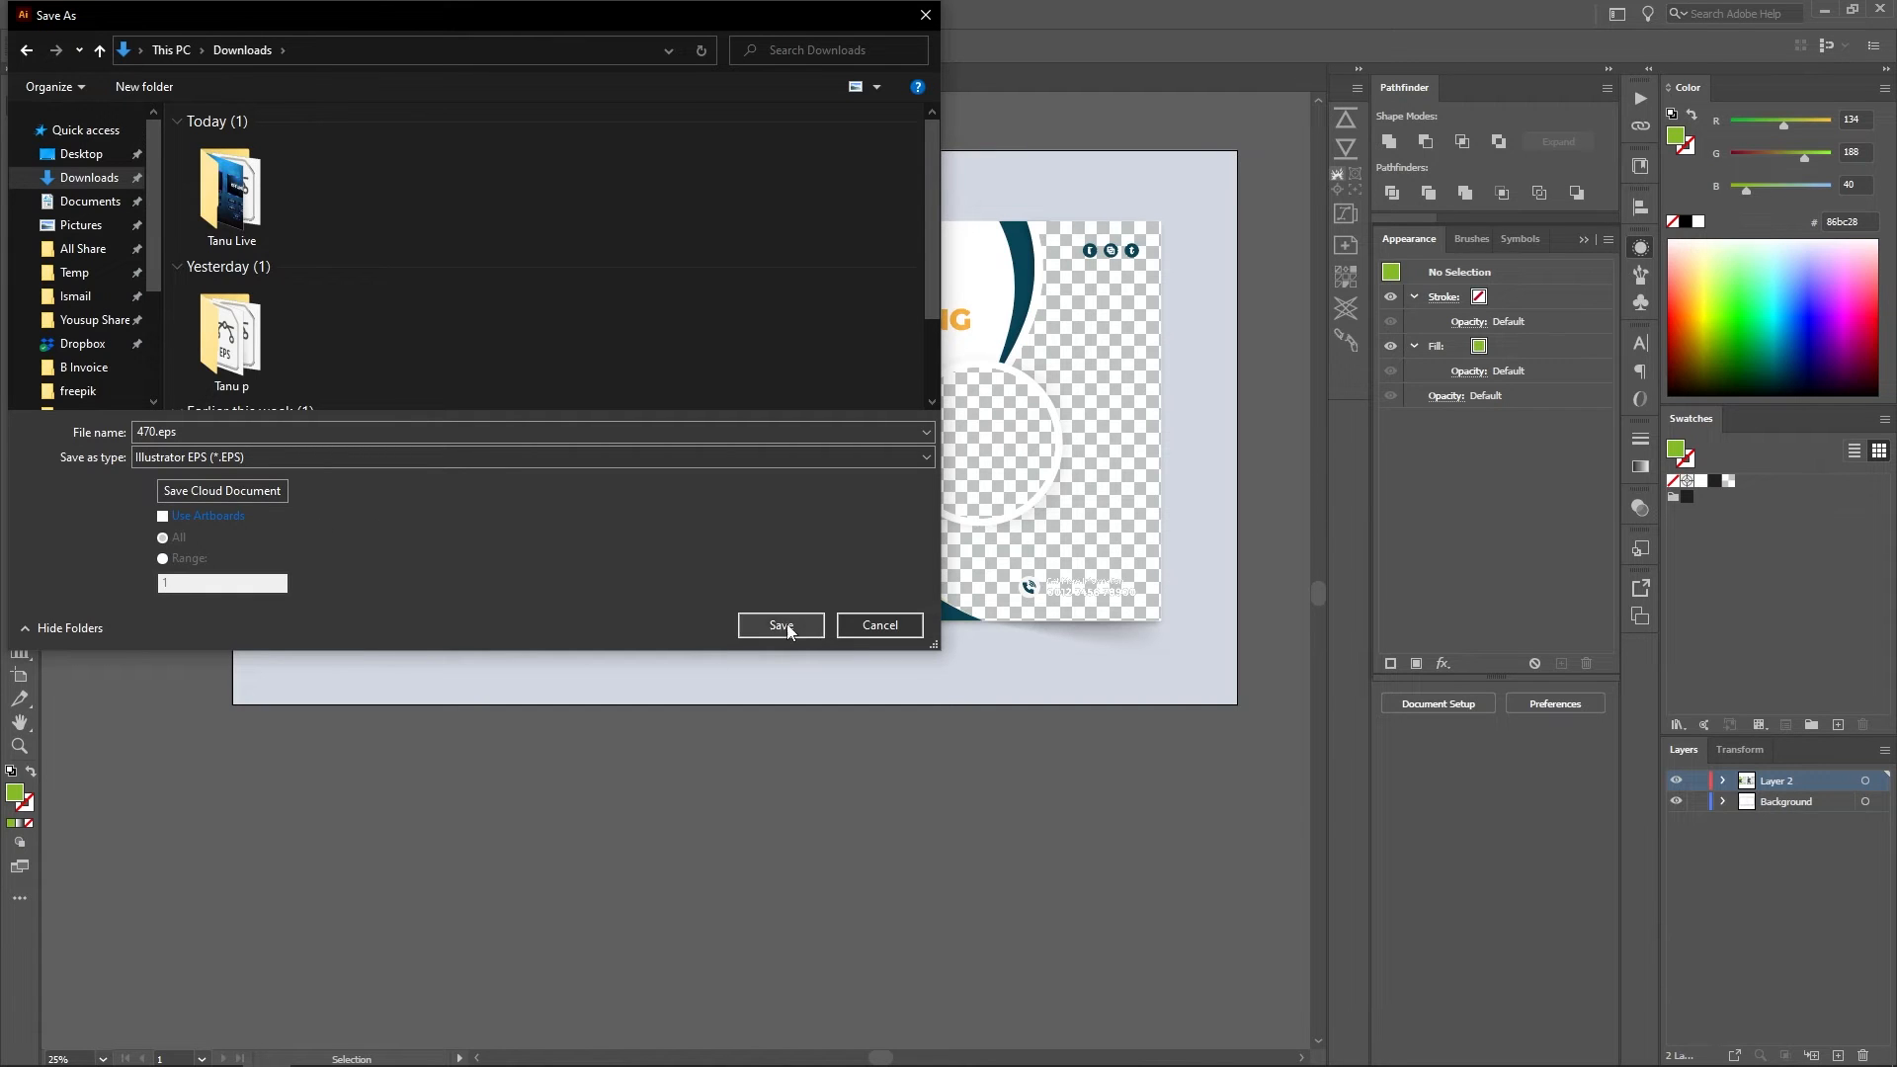
click(751, 627)
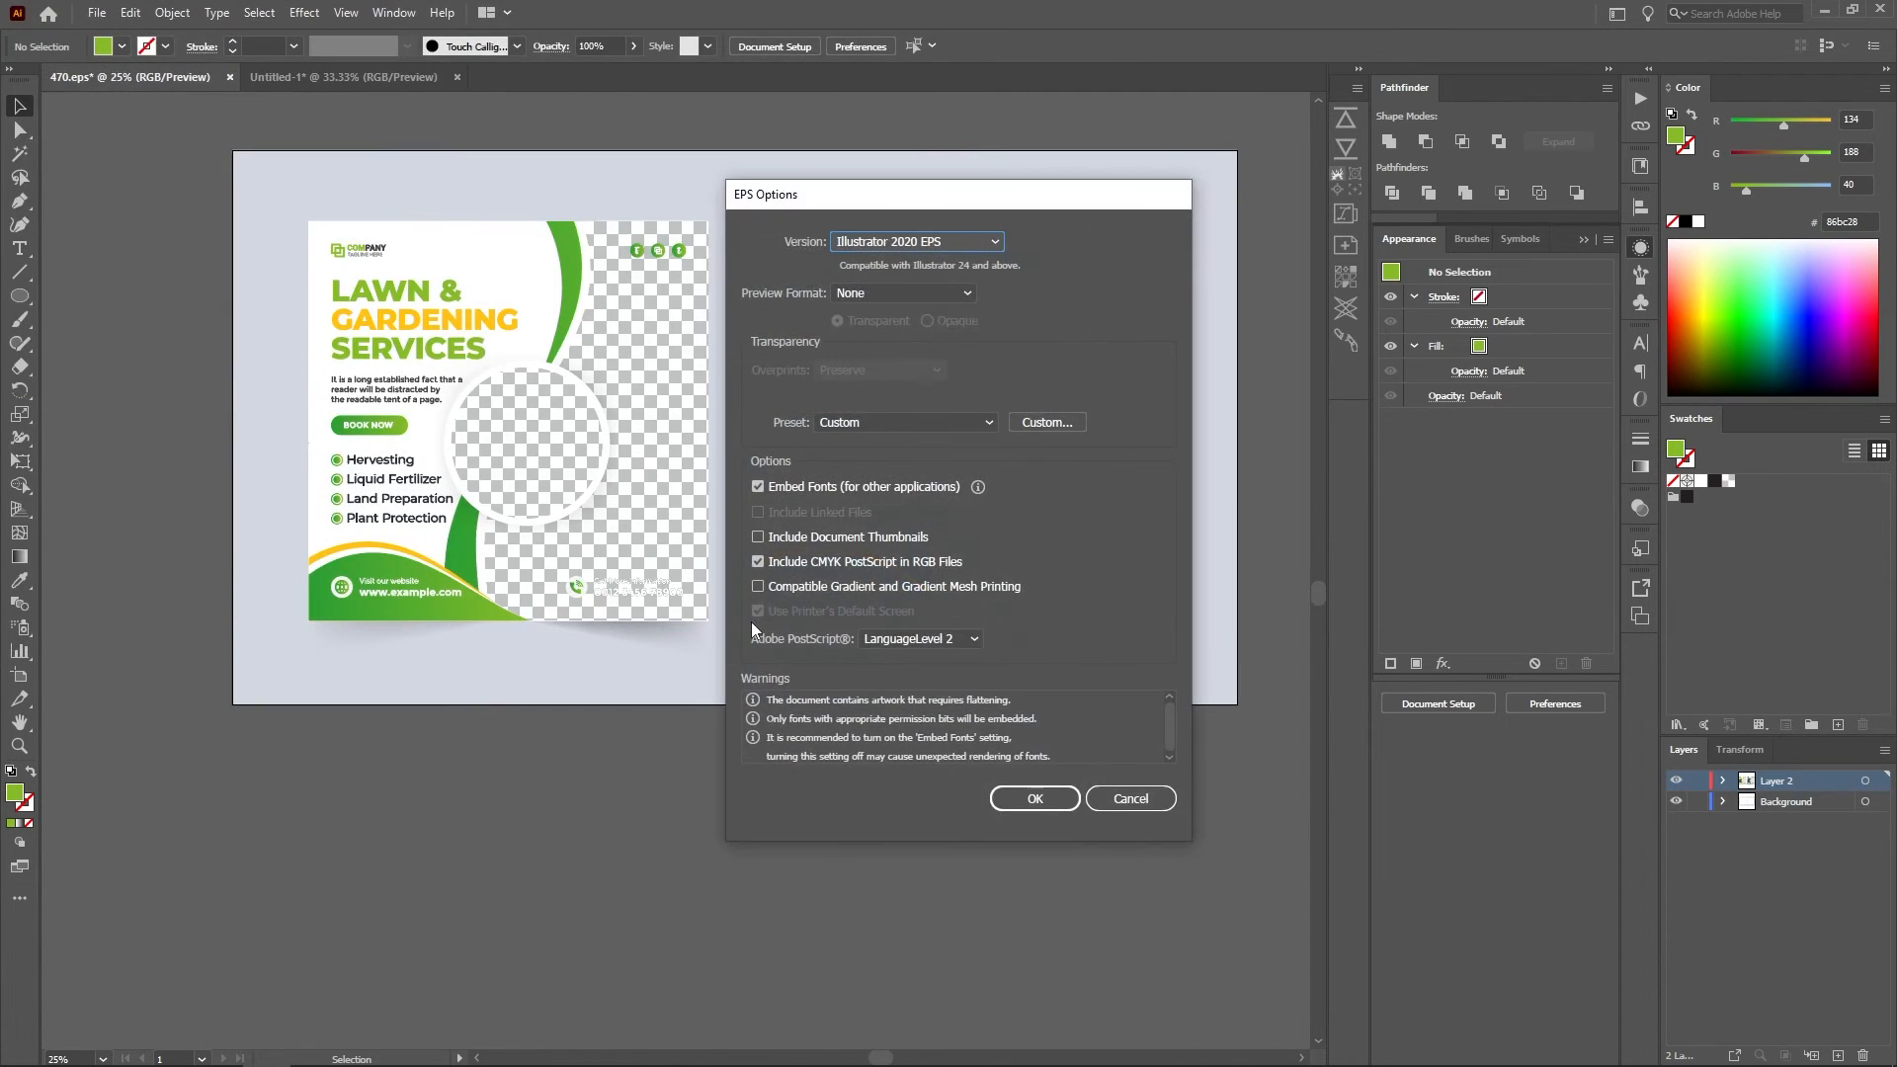
Set the EPS version to Illustrator 10 EPS and confirm the export options
click(903, 241)
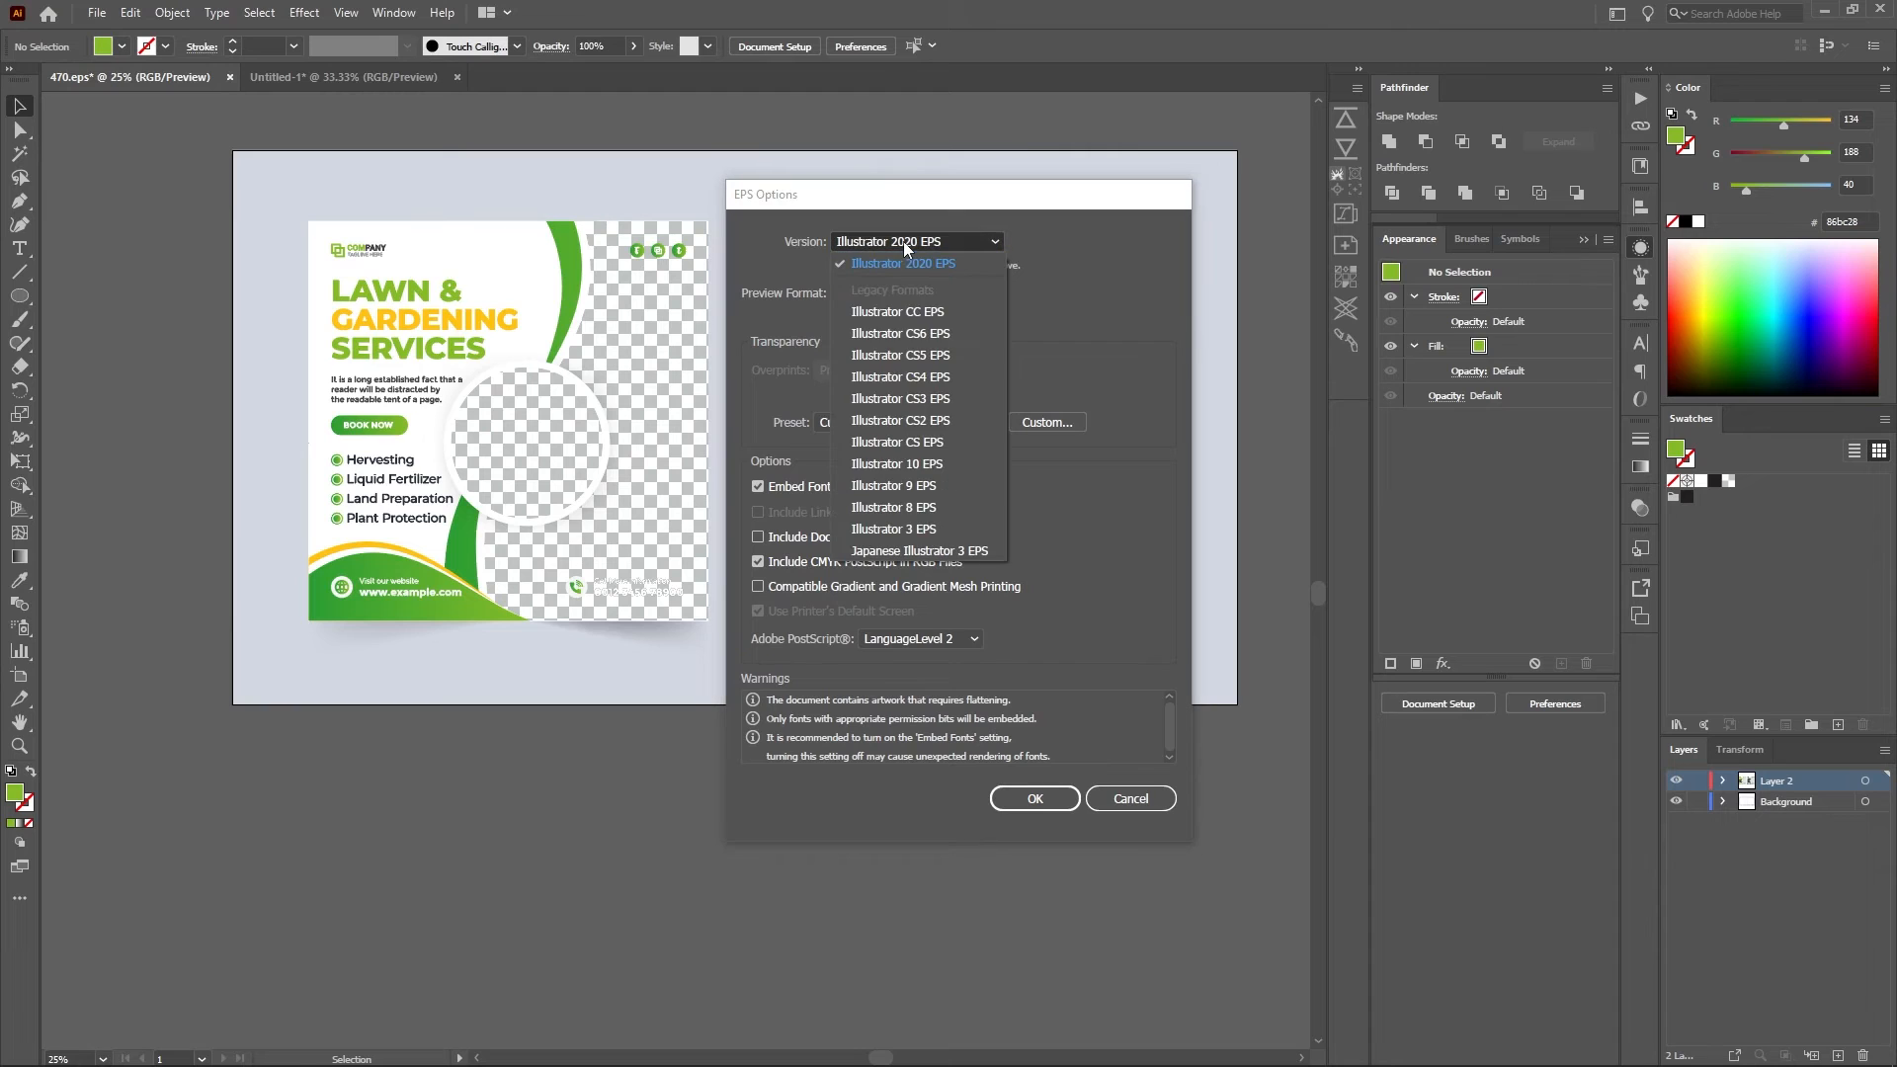
click(895, 465)
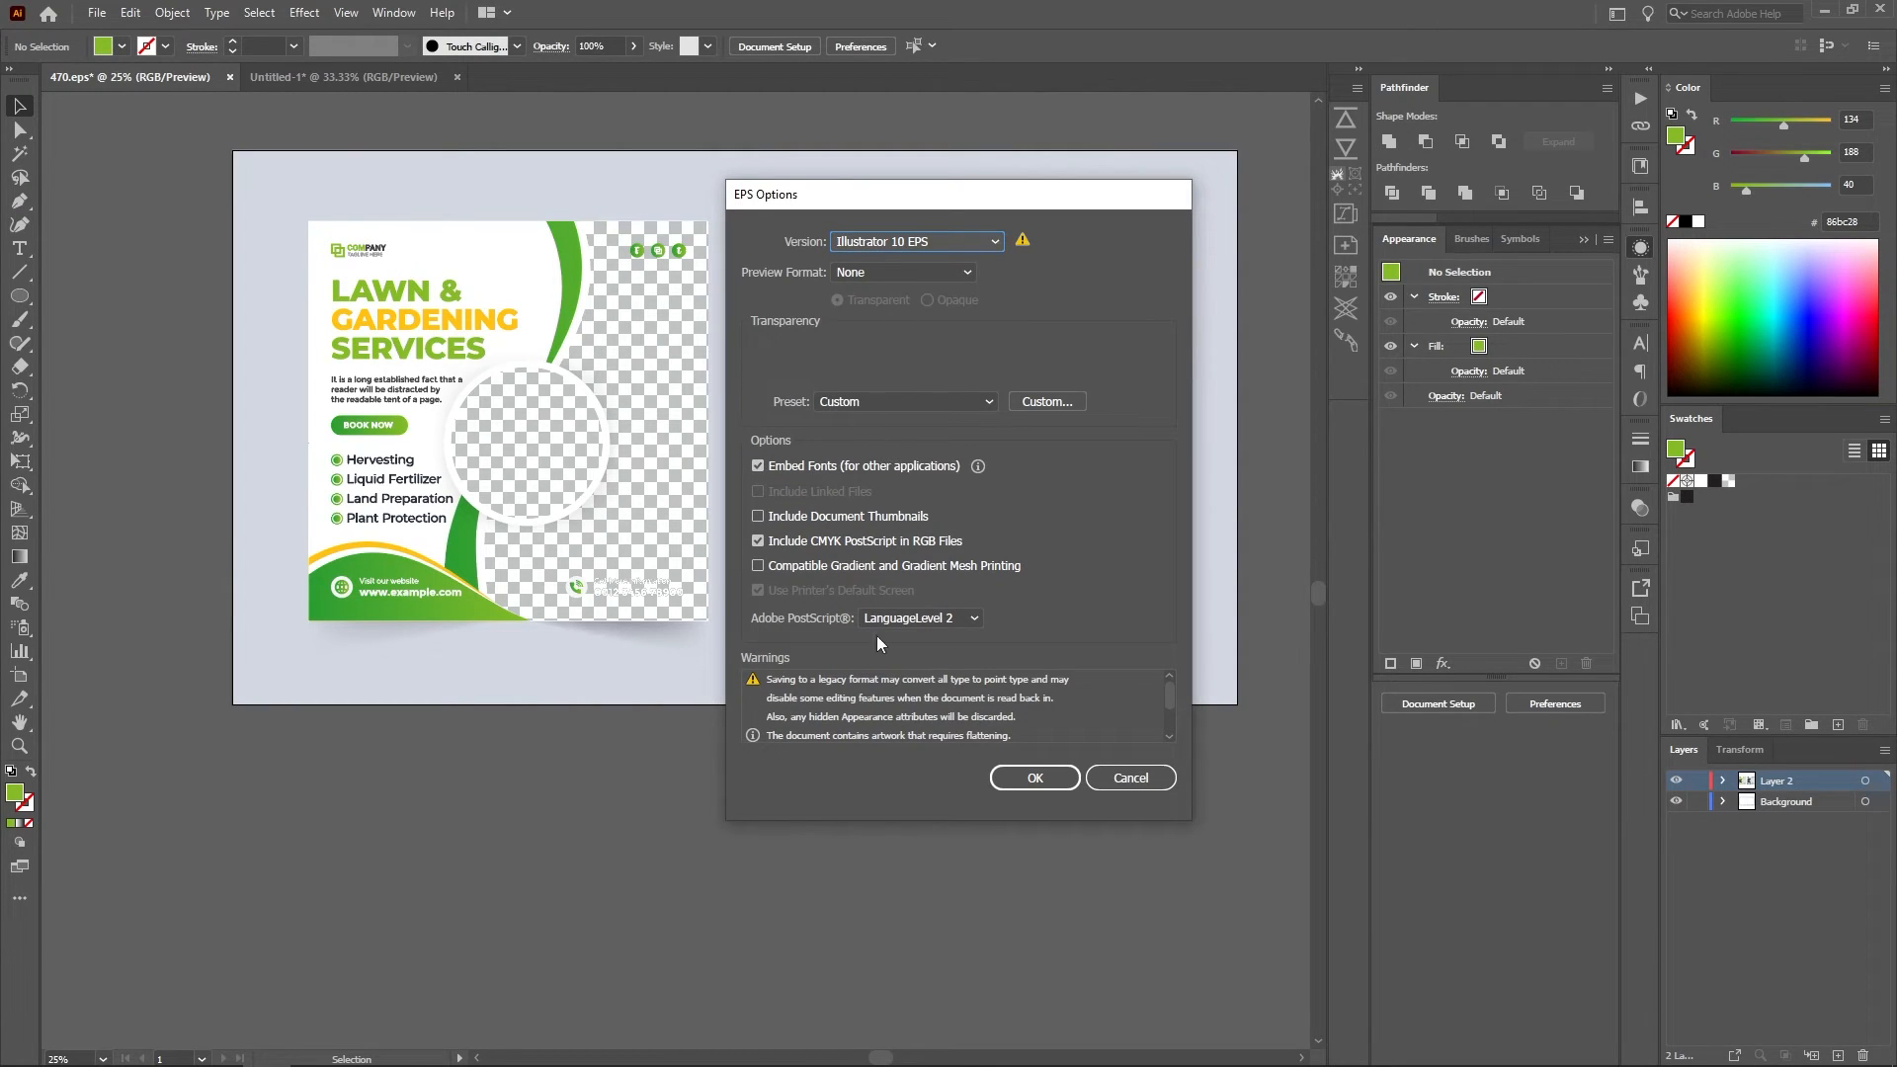
click(1034, 778)
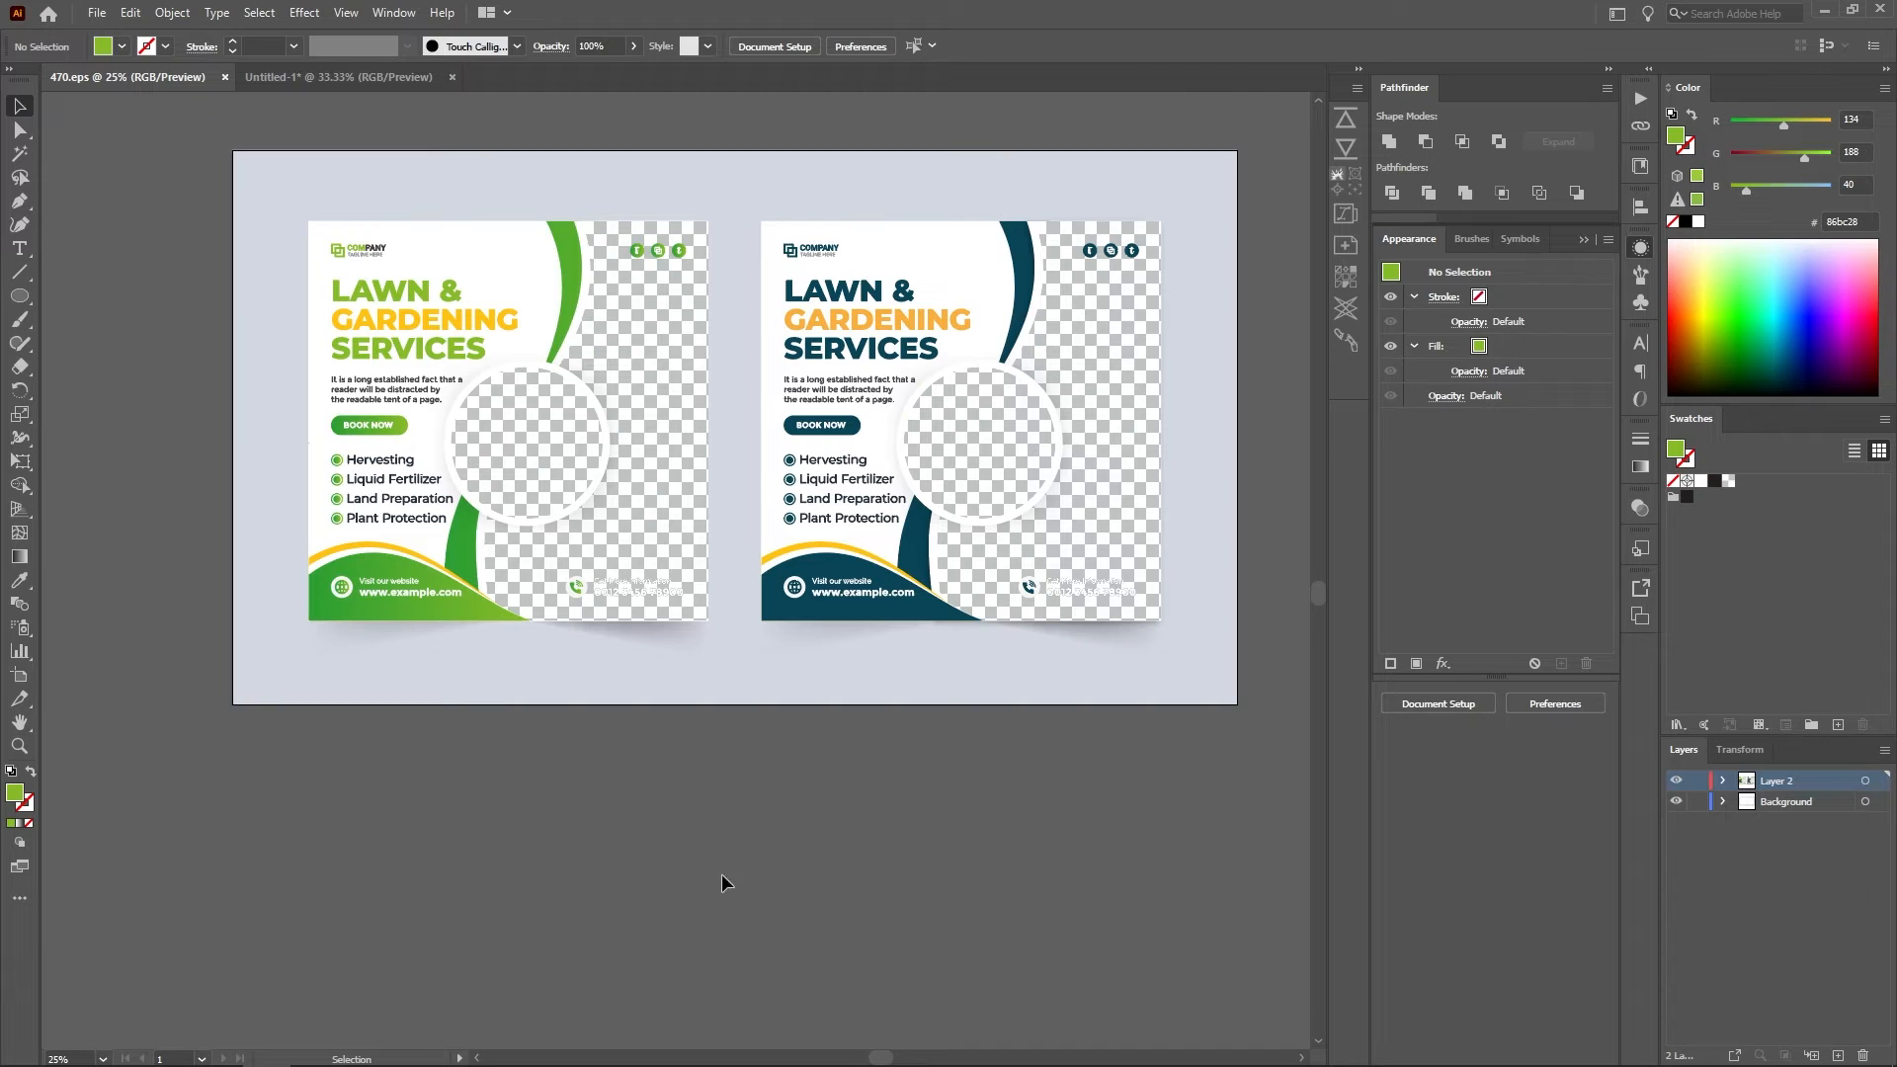
Switch to the Shutterstock contributor upload page in the browser, upload 470.eps from Downloads and proceed to content submission
click(219, 1049)
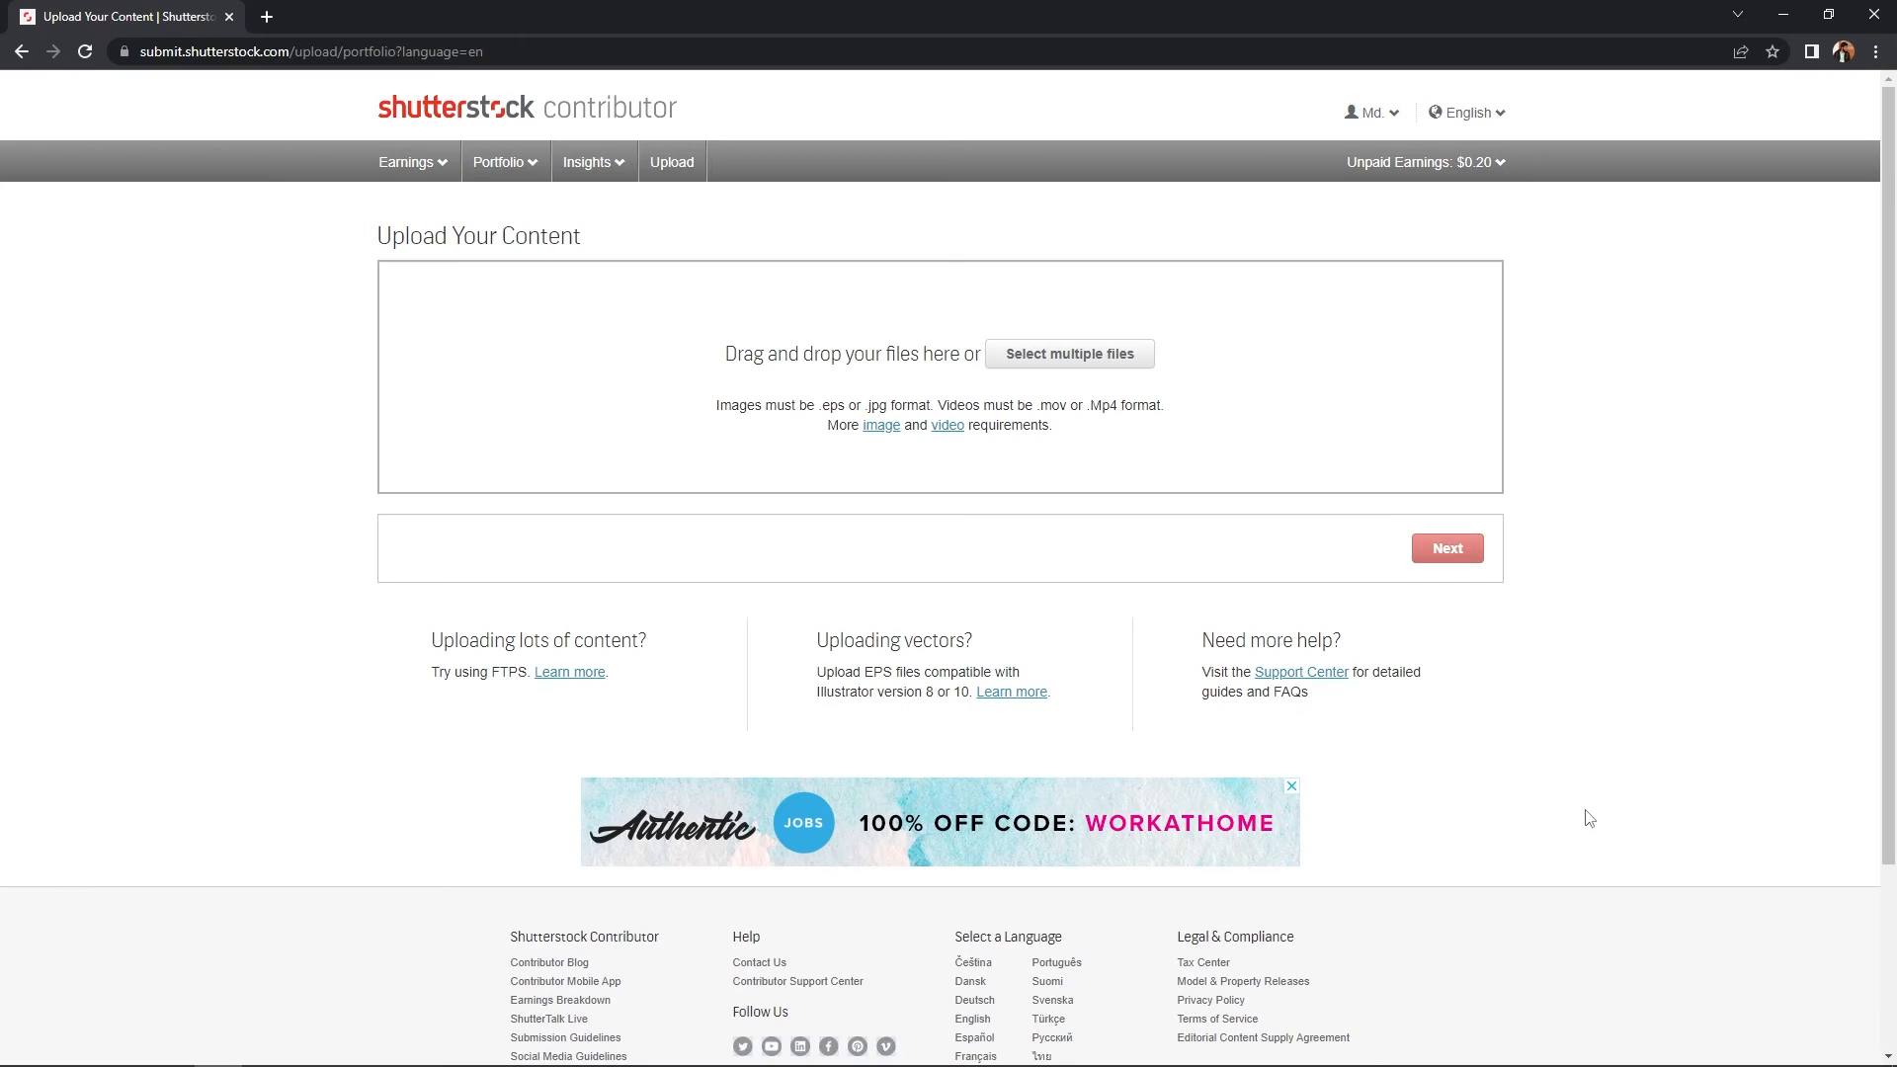
click(1060, 365)
click(138, 273)
click(276, 292)
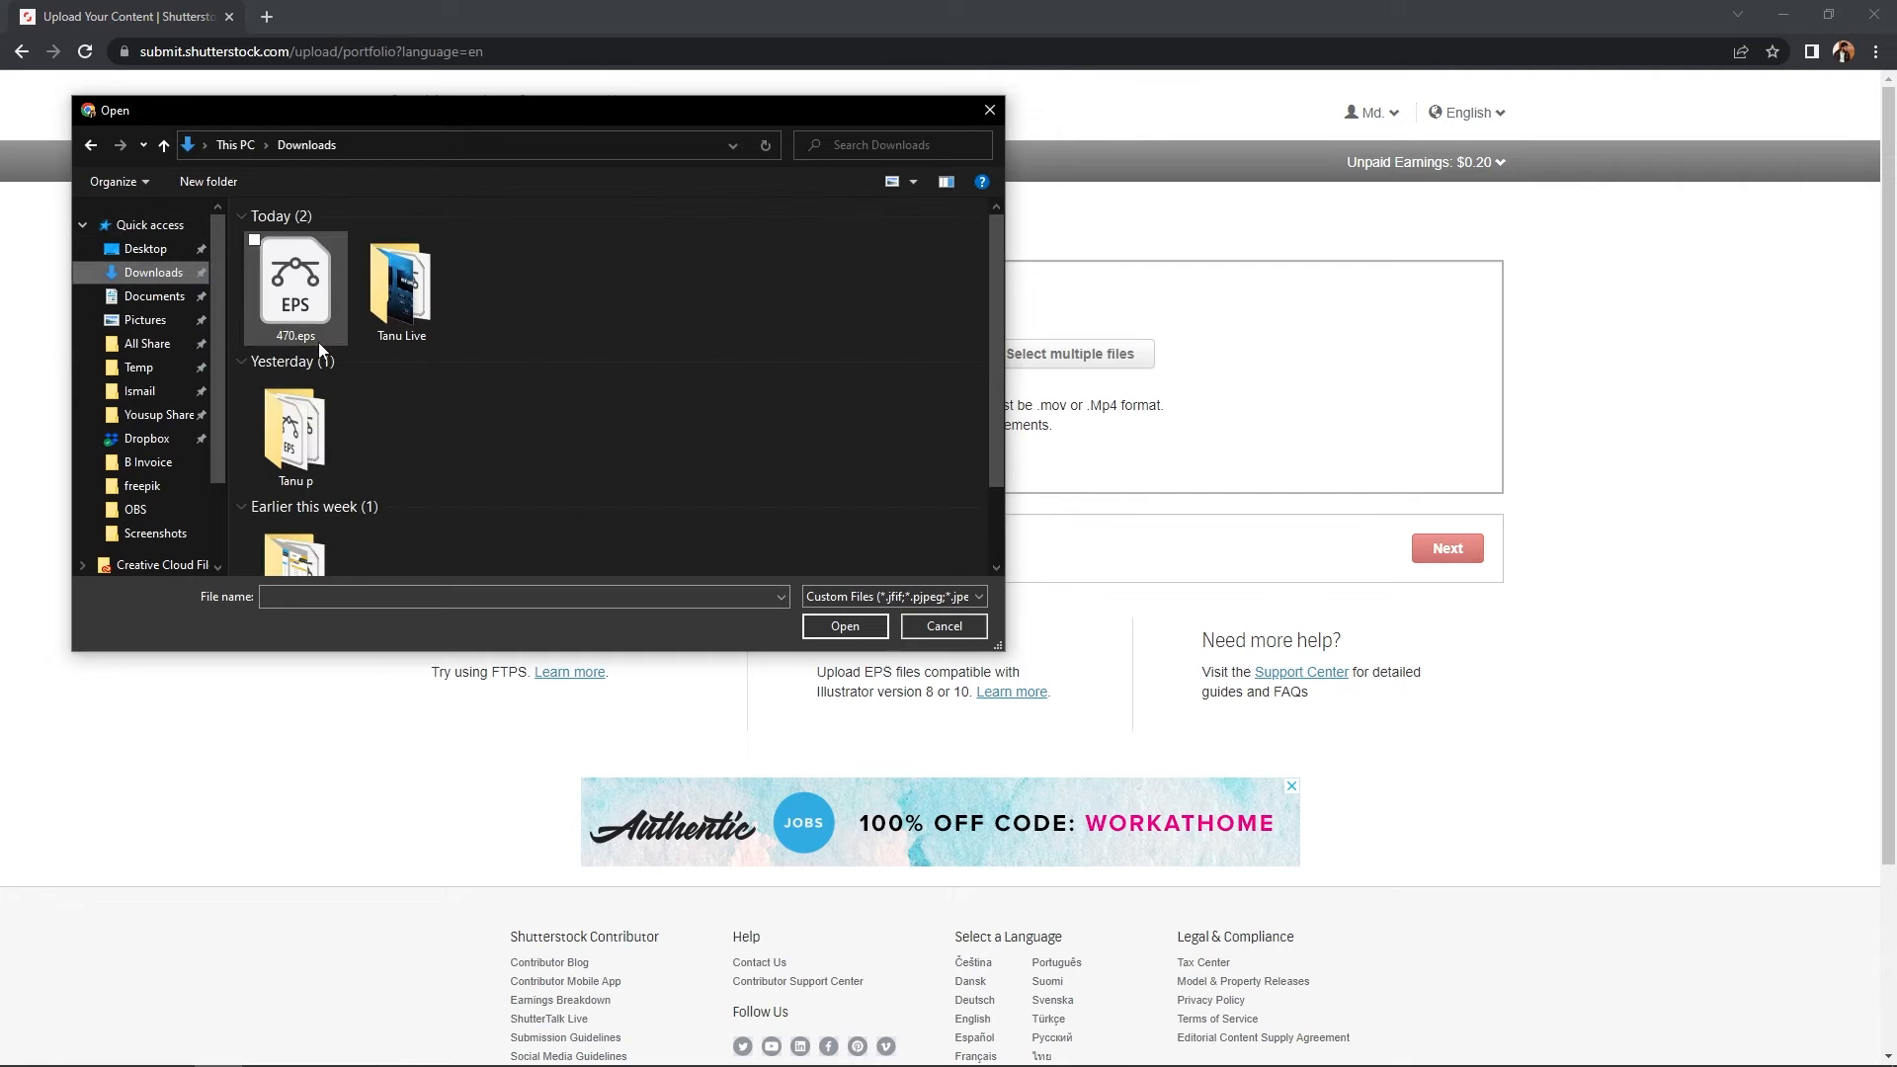
click(838, 626)
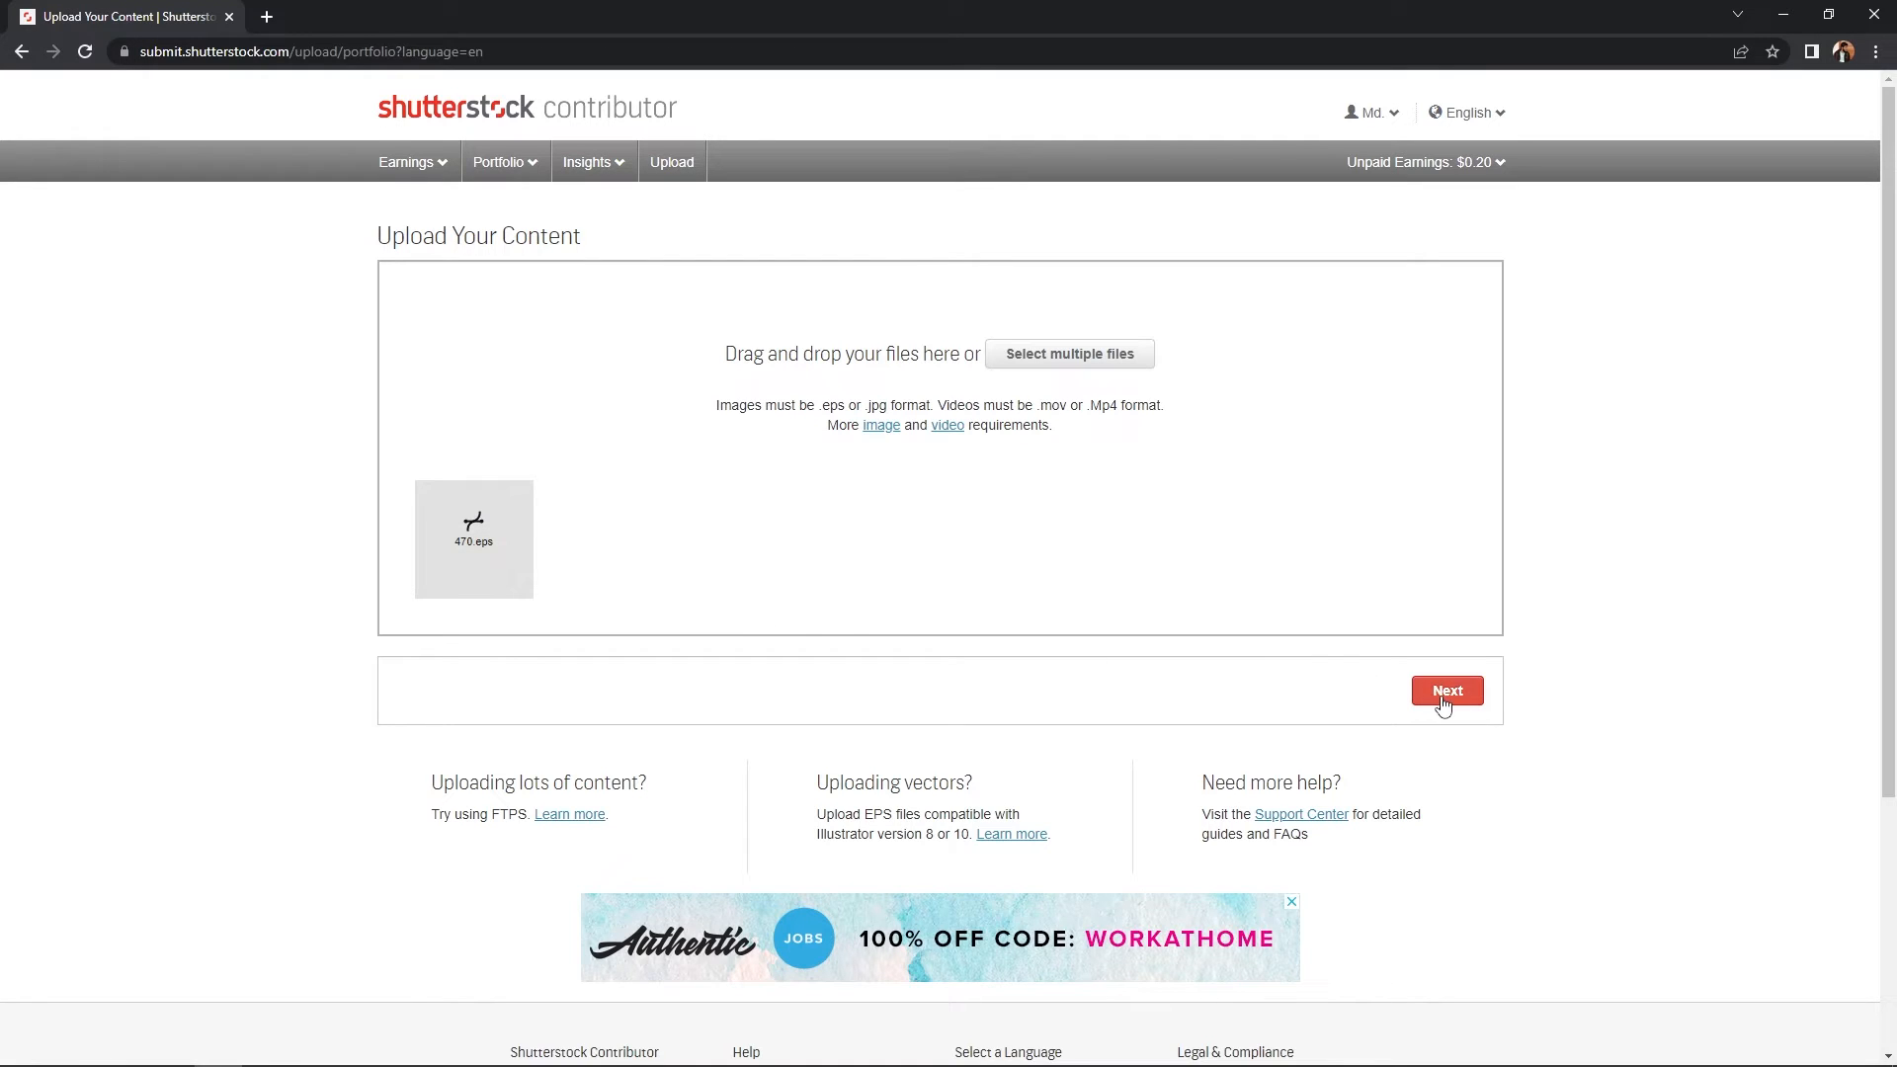
click(1443, 699)
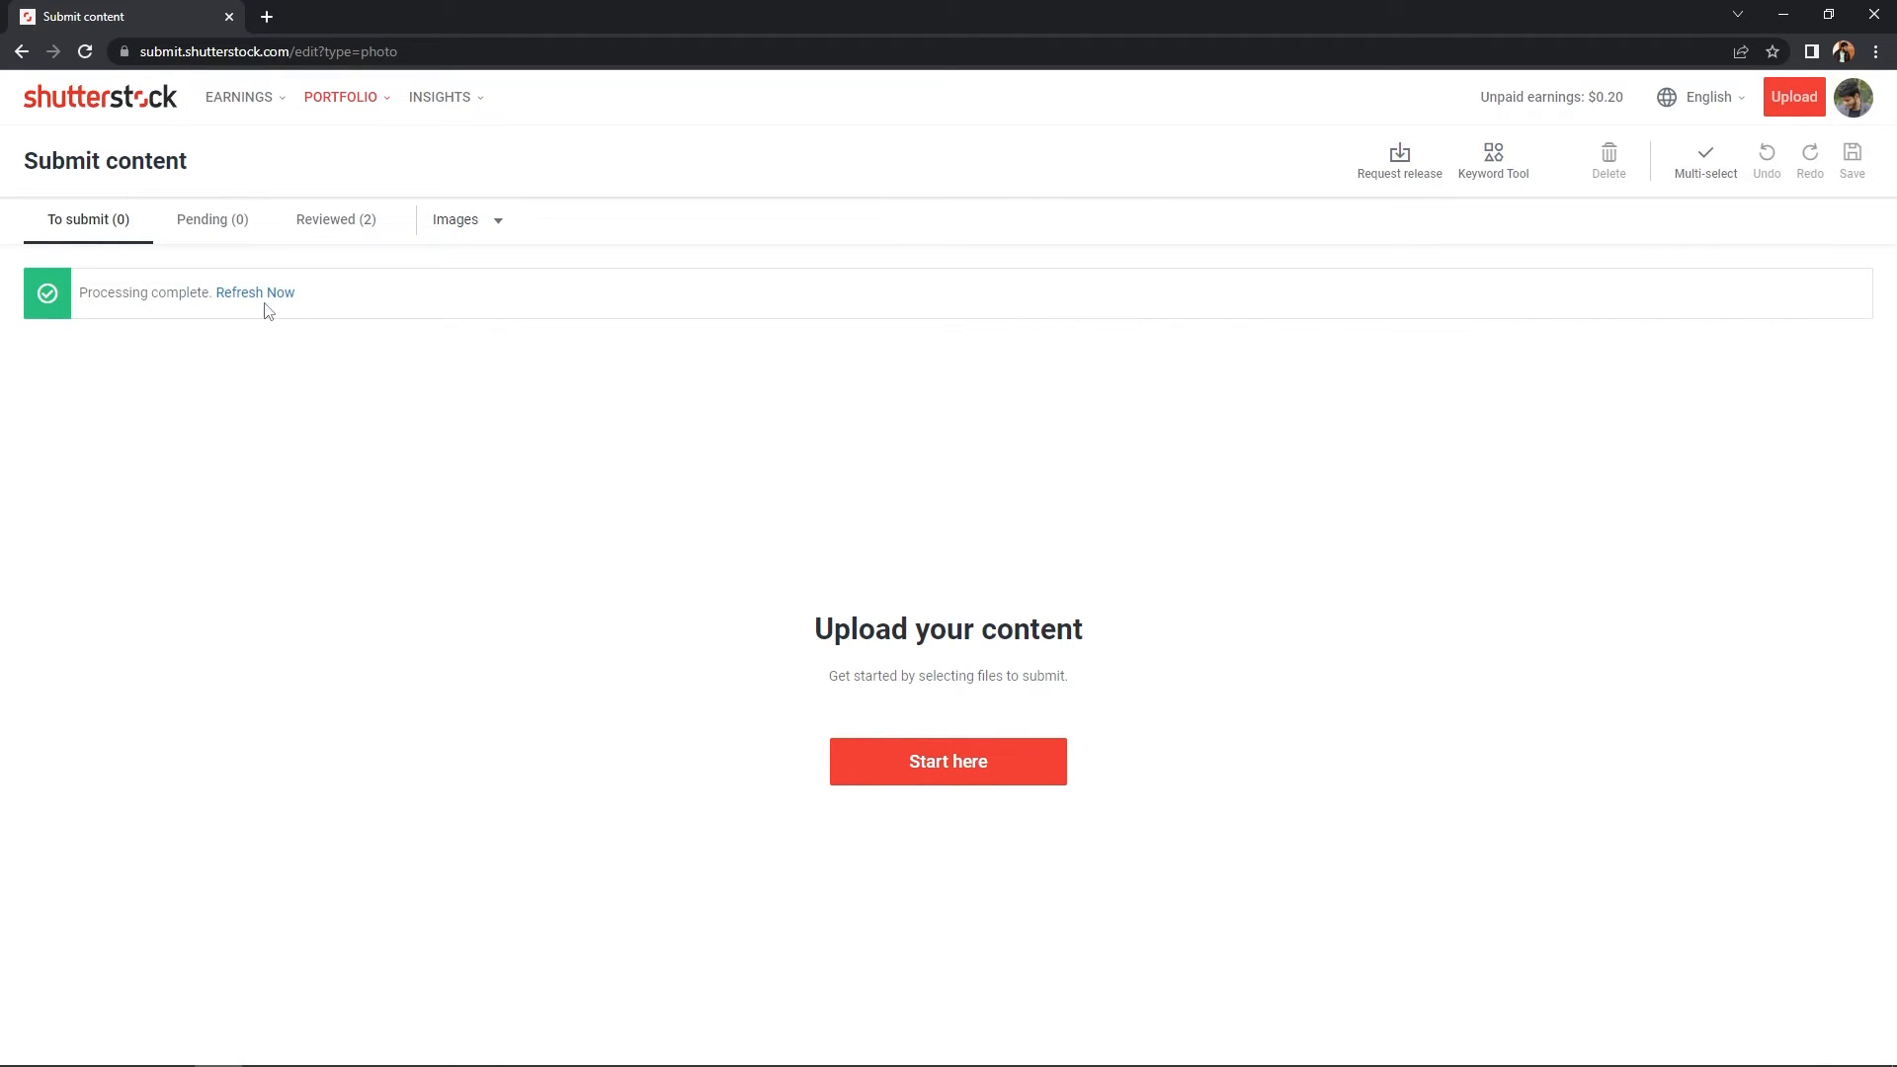
Refresh the submission list and open the details of the problem with the uploaded content
click(235, 294)
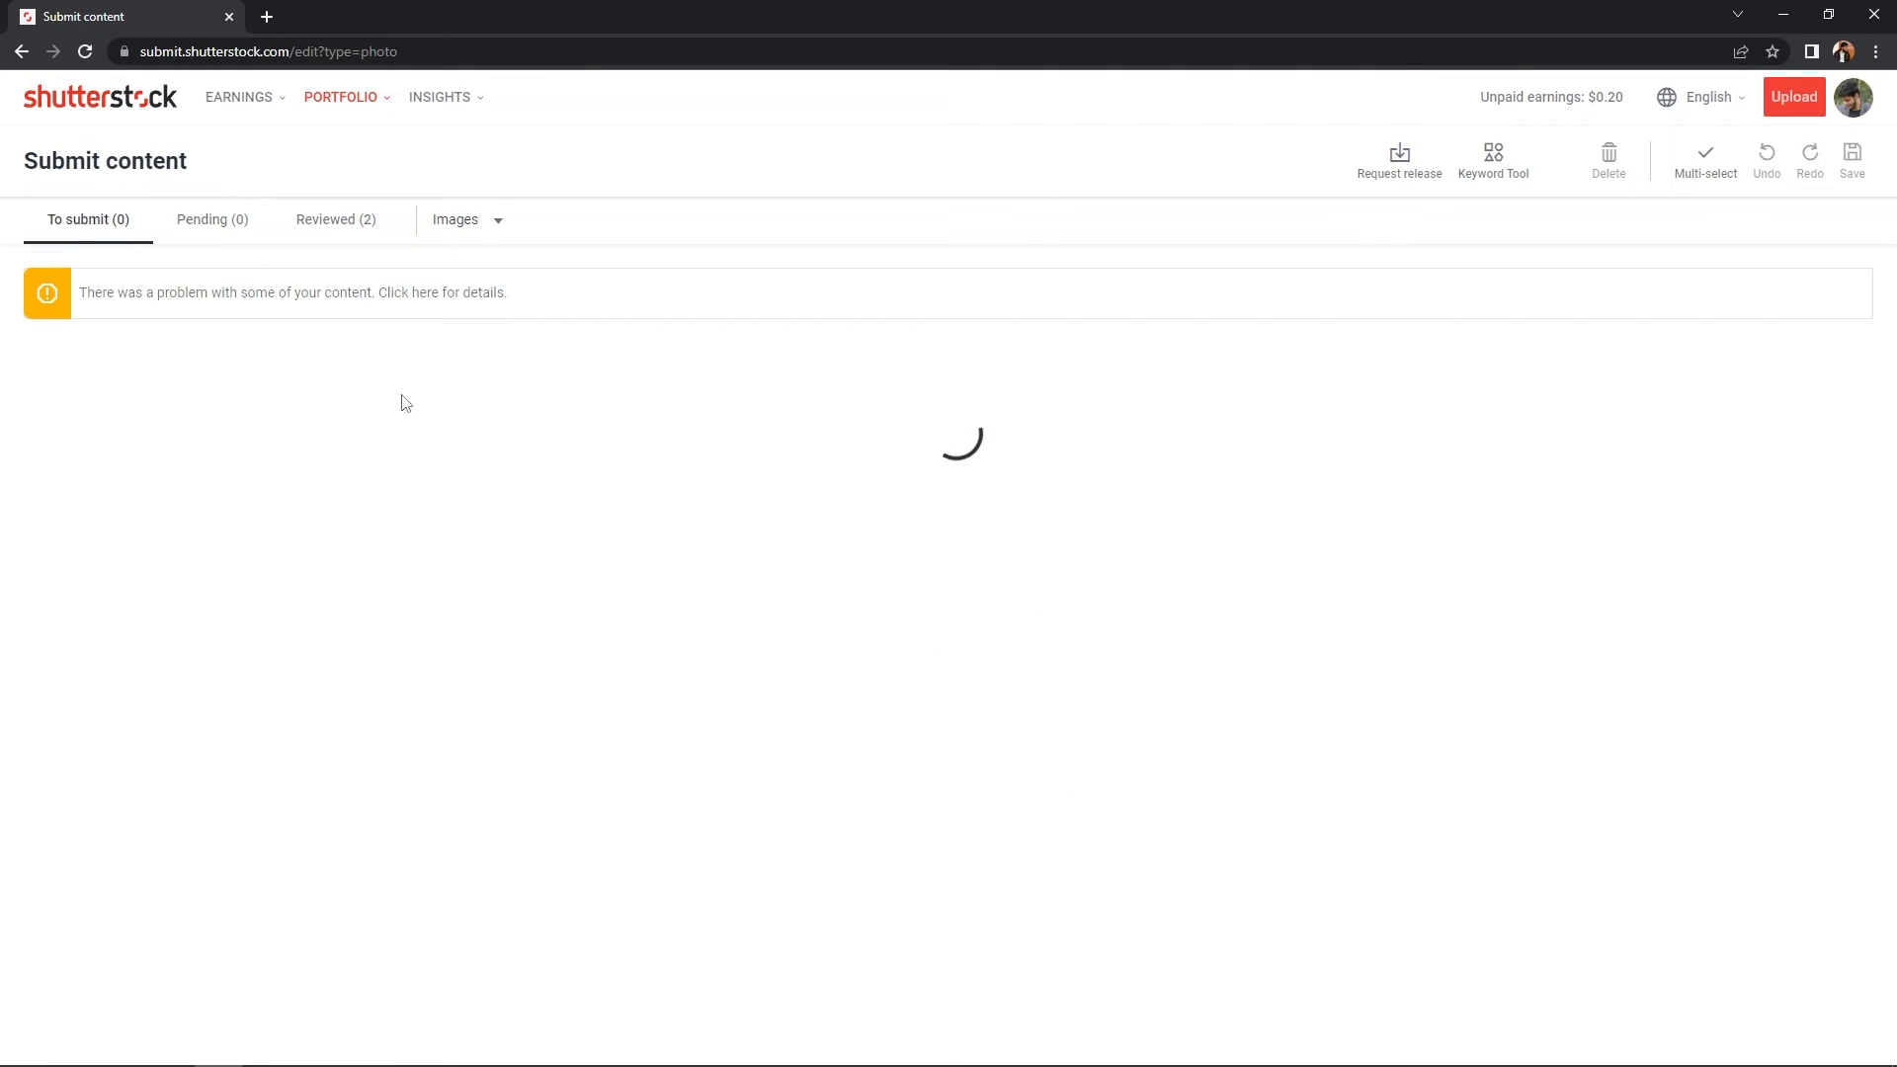
click(347, 310)
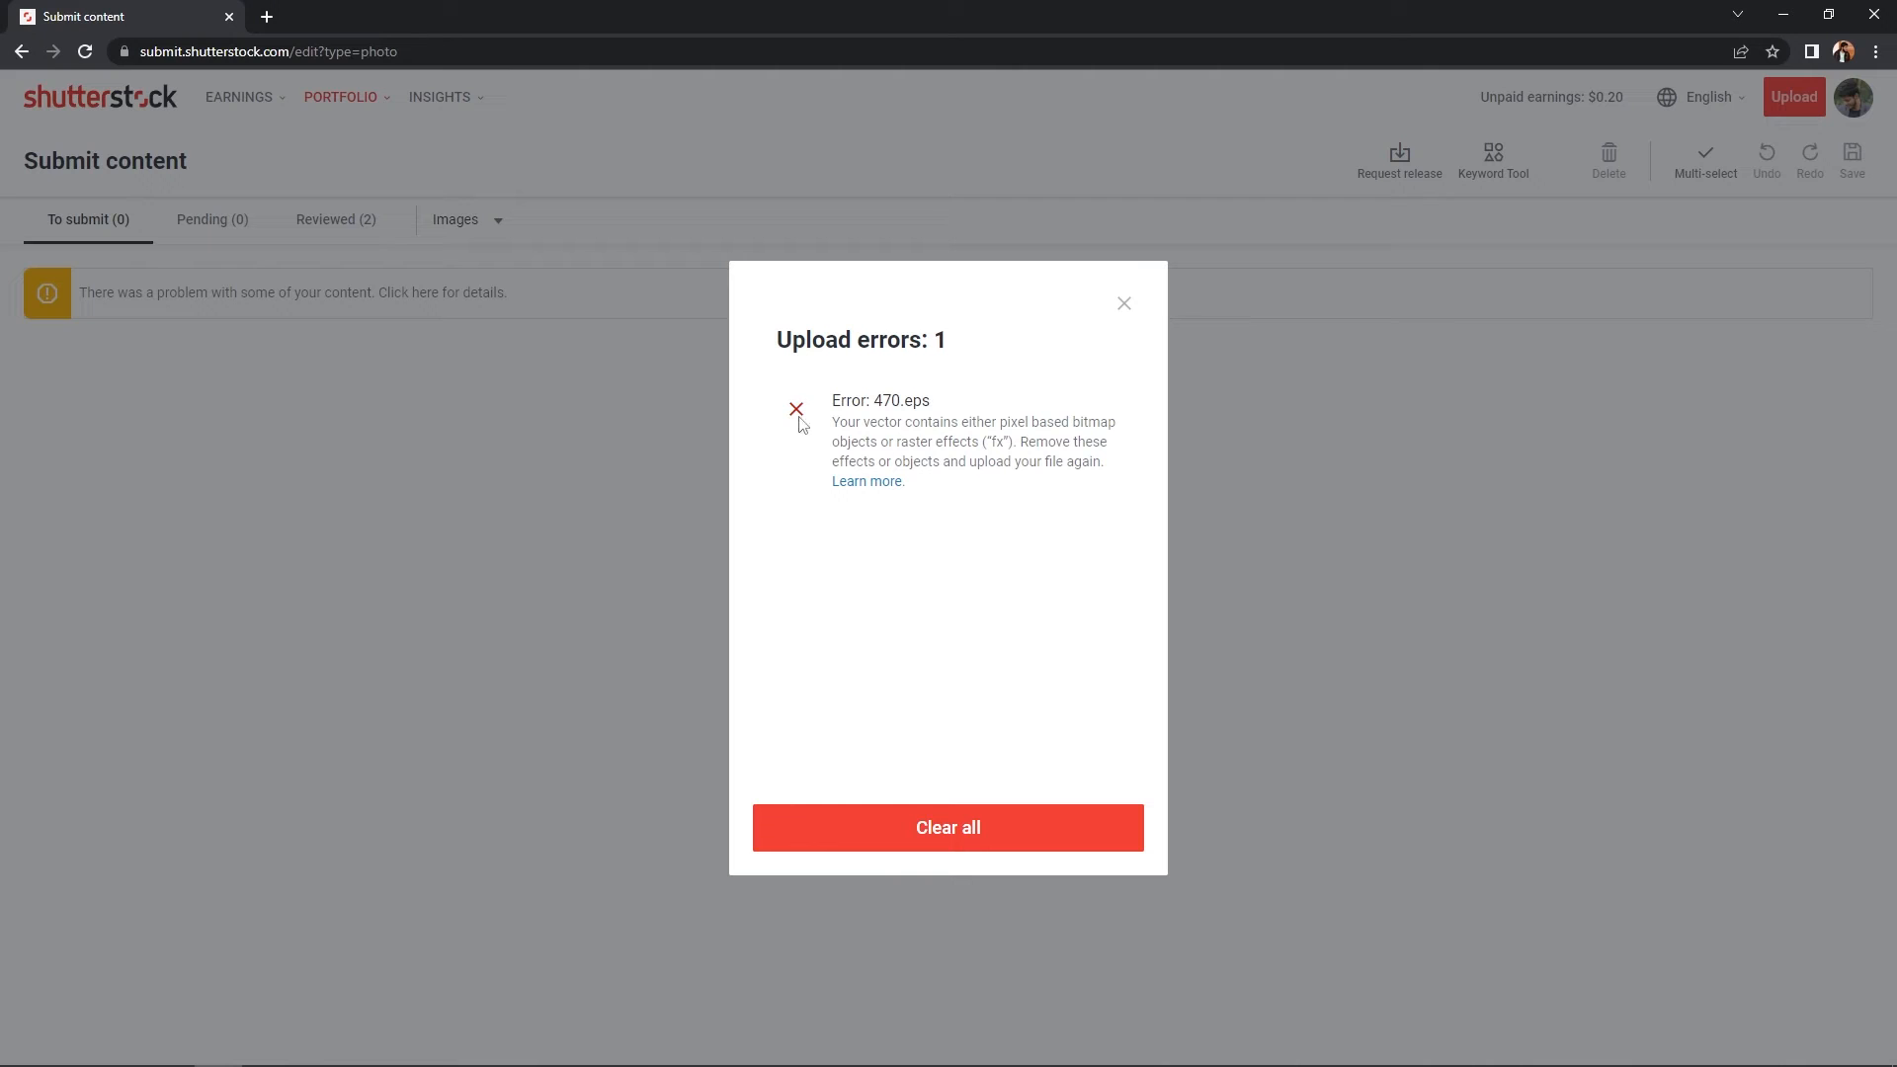
Switch to Illustrator and delete the Drop Shadow effect from the white curved path beside the checkerboard area in the dark blue post
mouse_move(475, 1061)
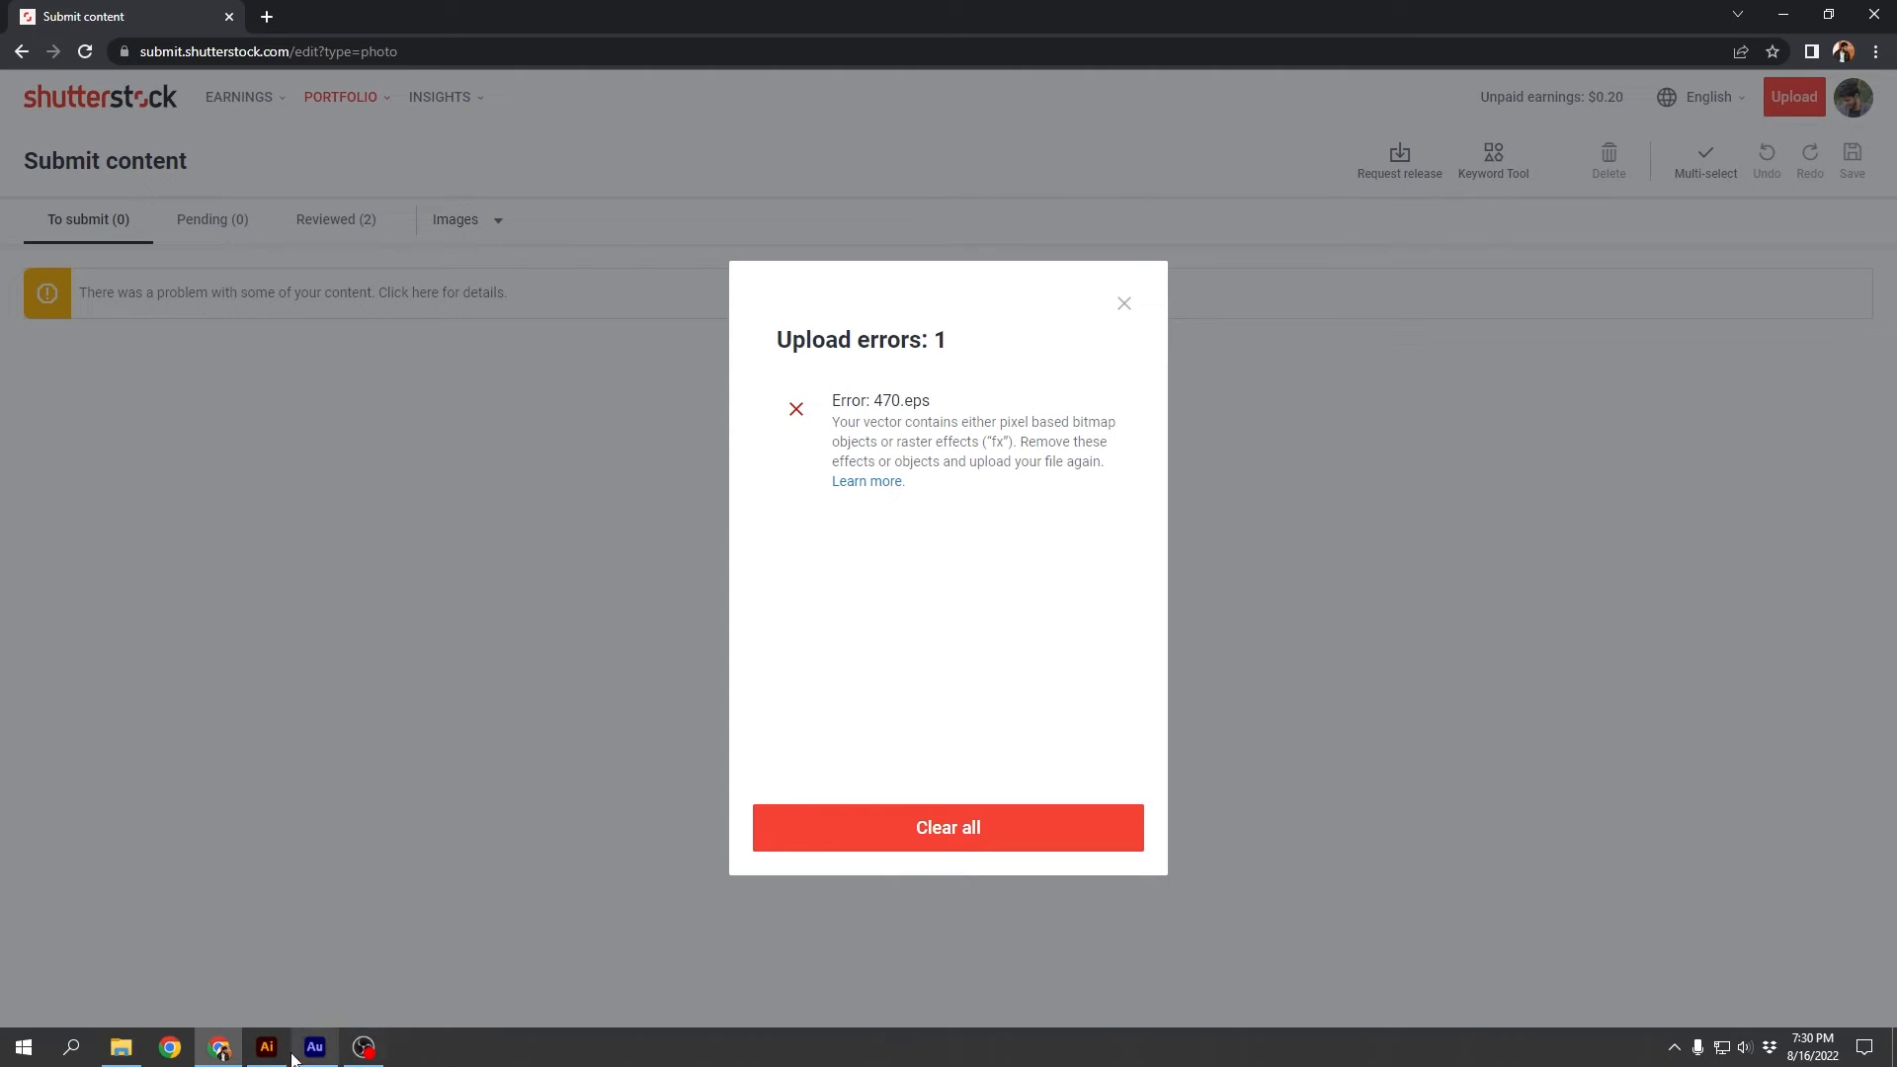
click(266, 1047)
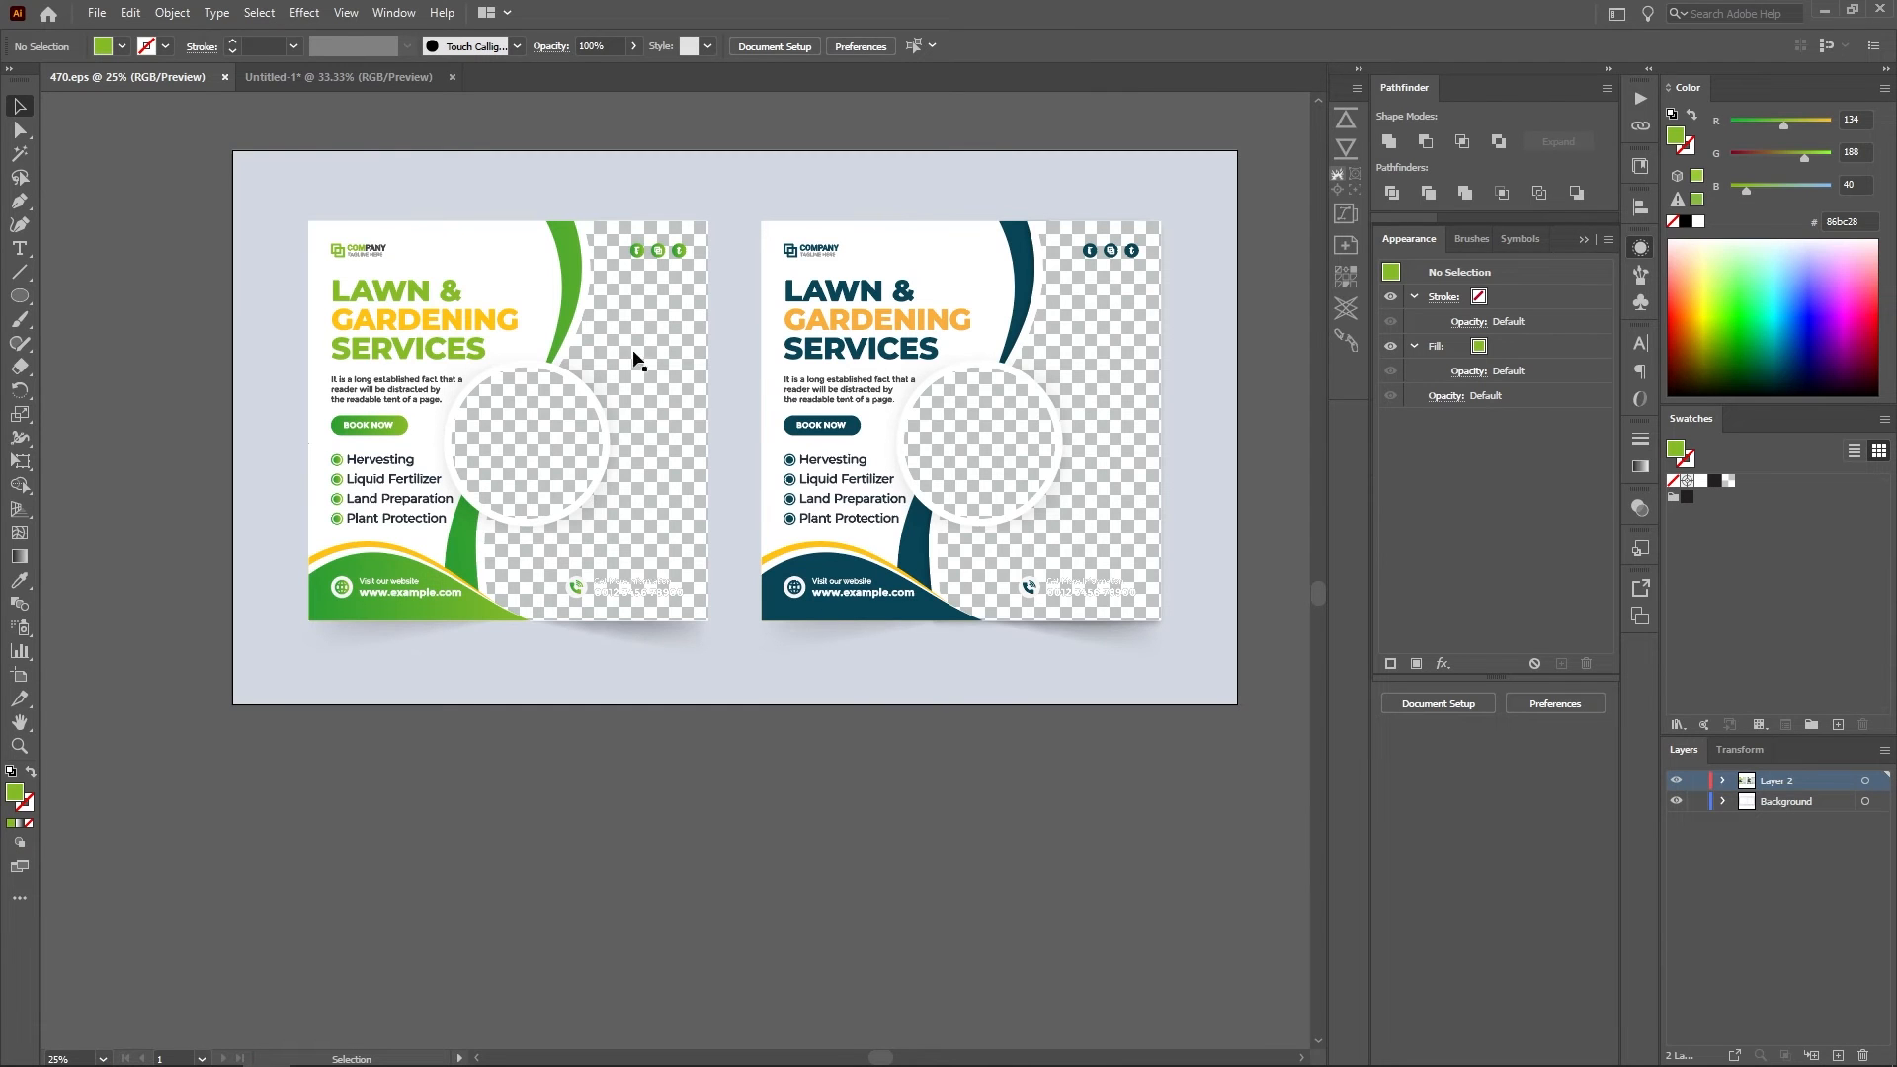
scroll(593, 277, up, 2)
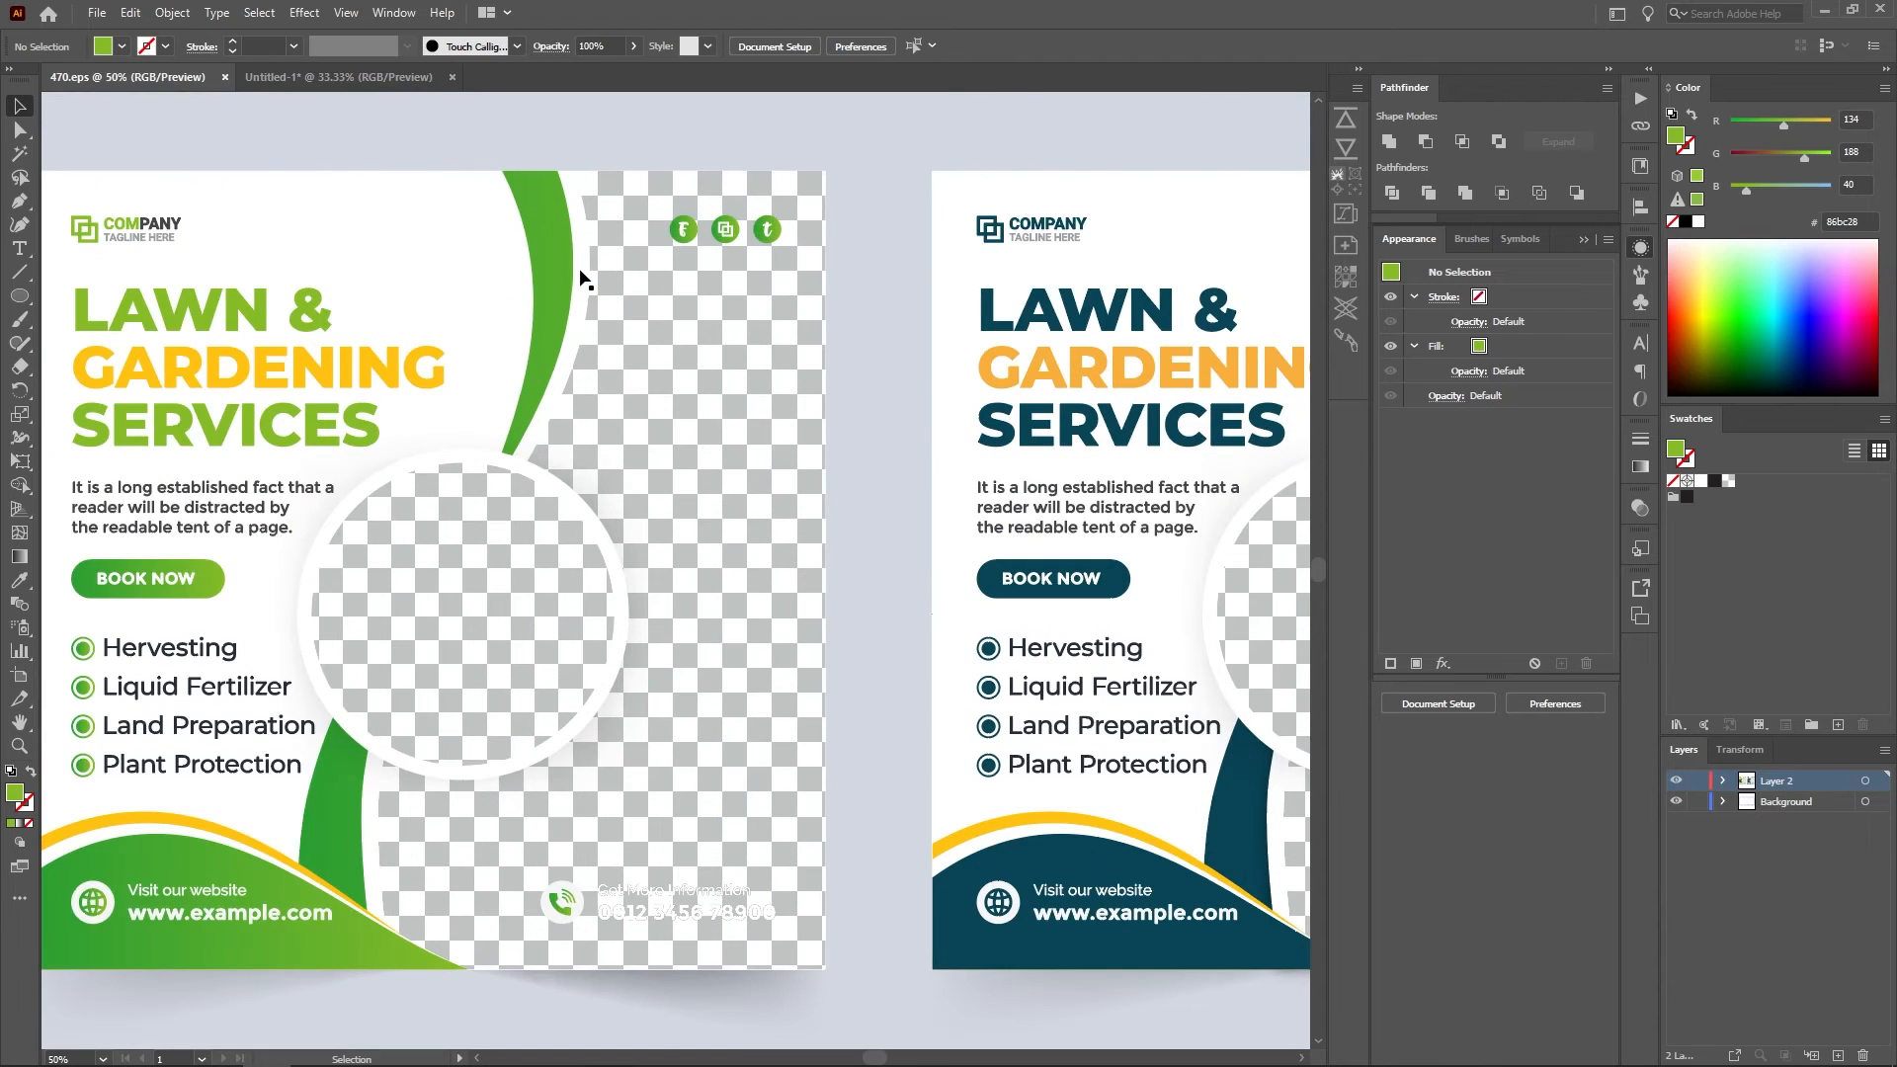
scroll(582, 279, down, 1)
scroll(989, 346, right, 4)
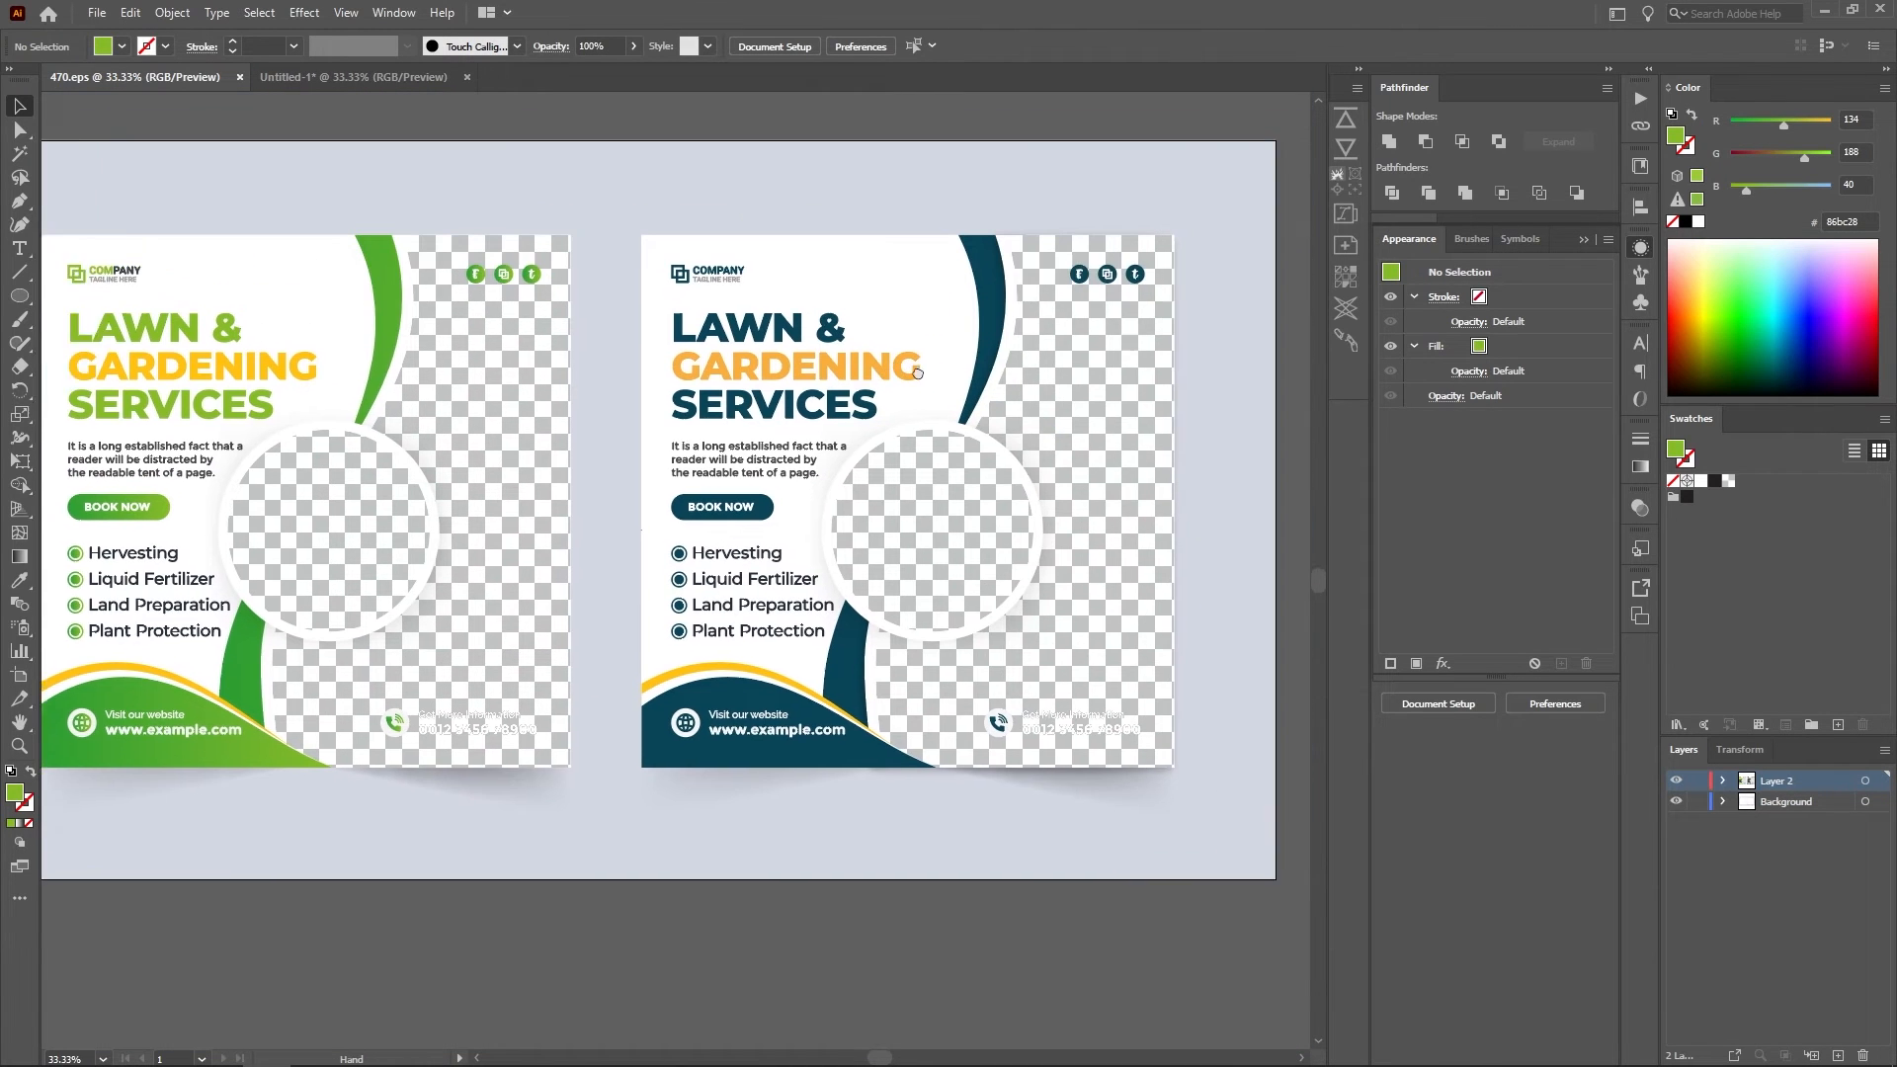
scroll(983, 355, up, 2)
key(a)
click(975, 344)
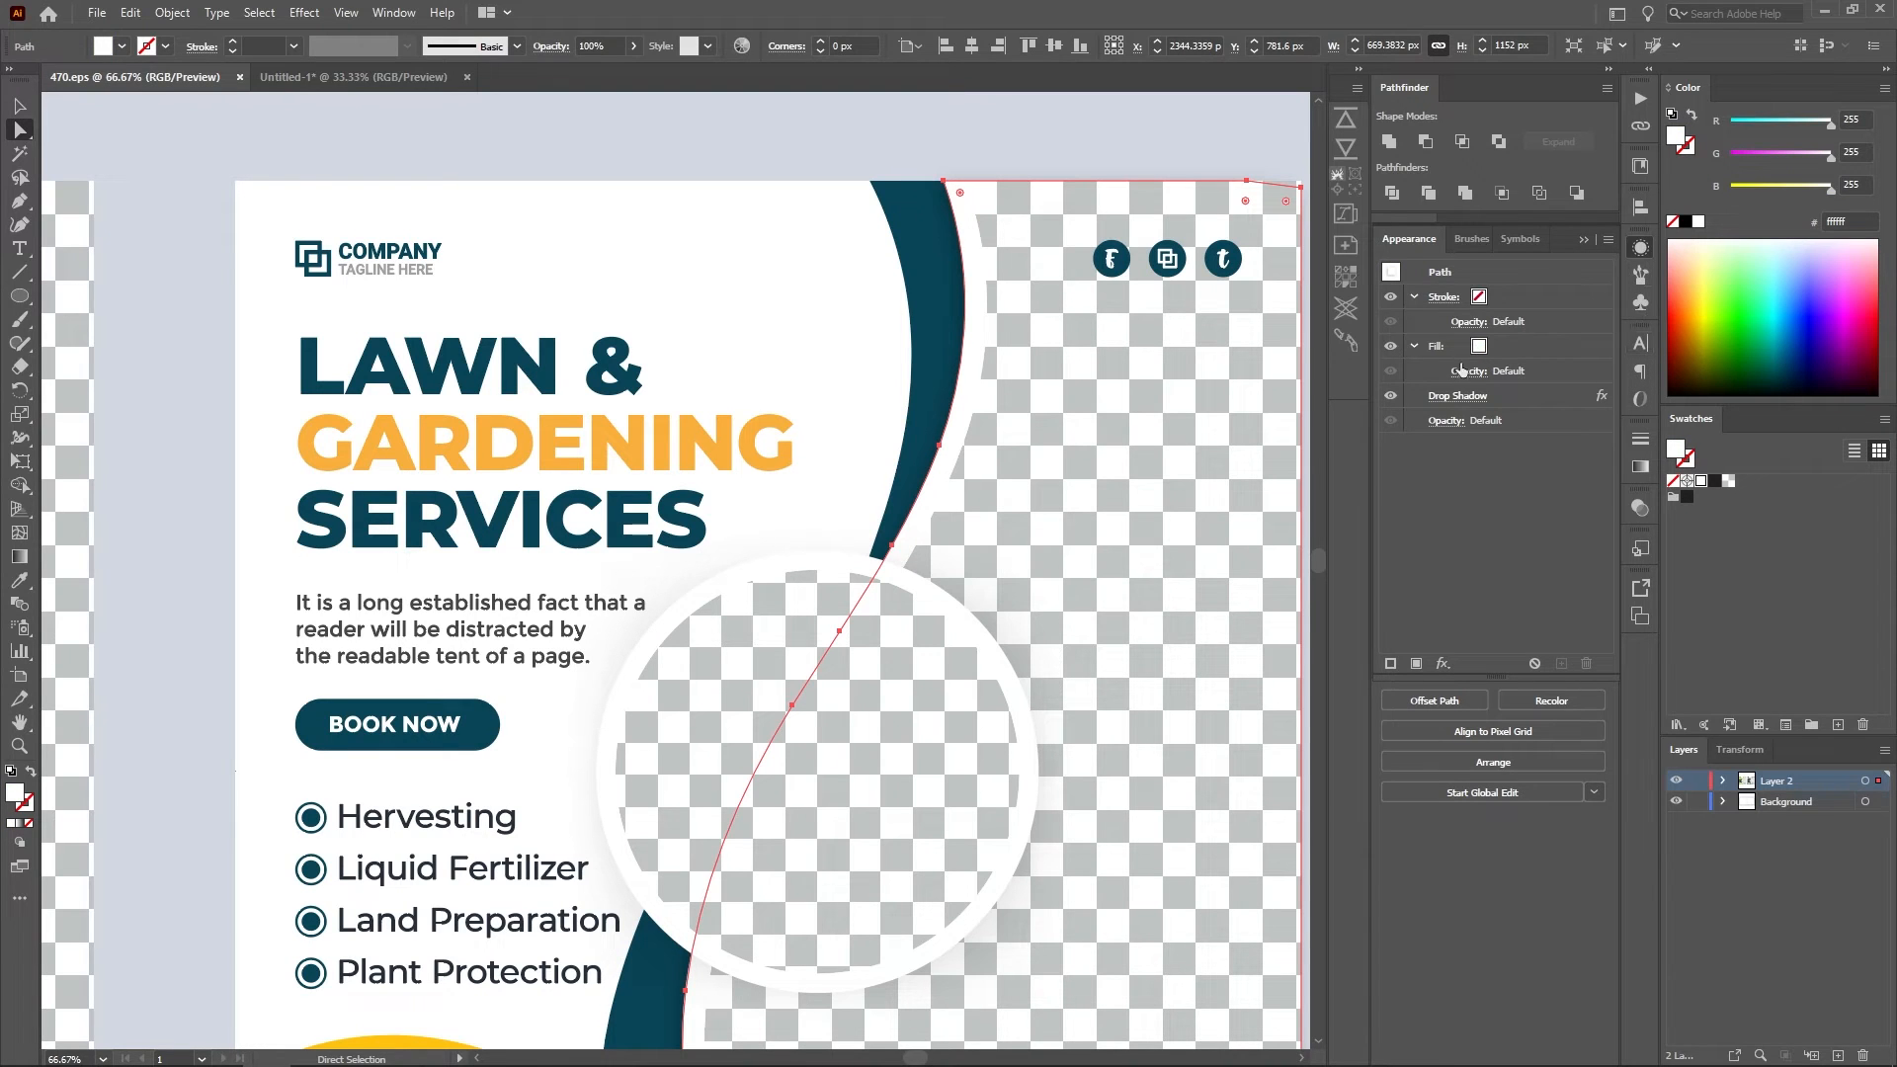
click(1514, 394)
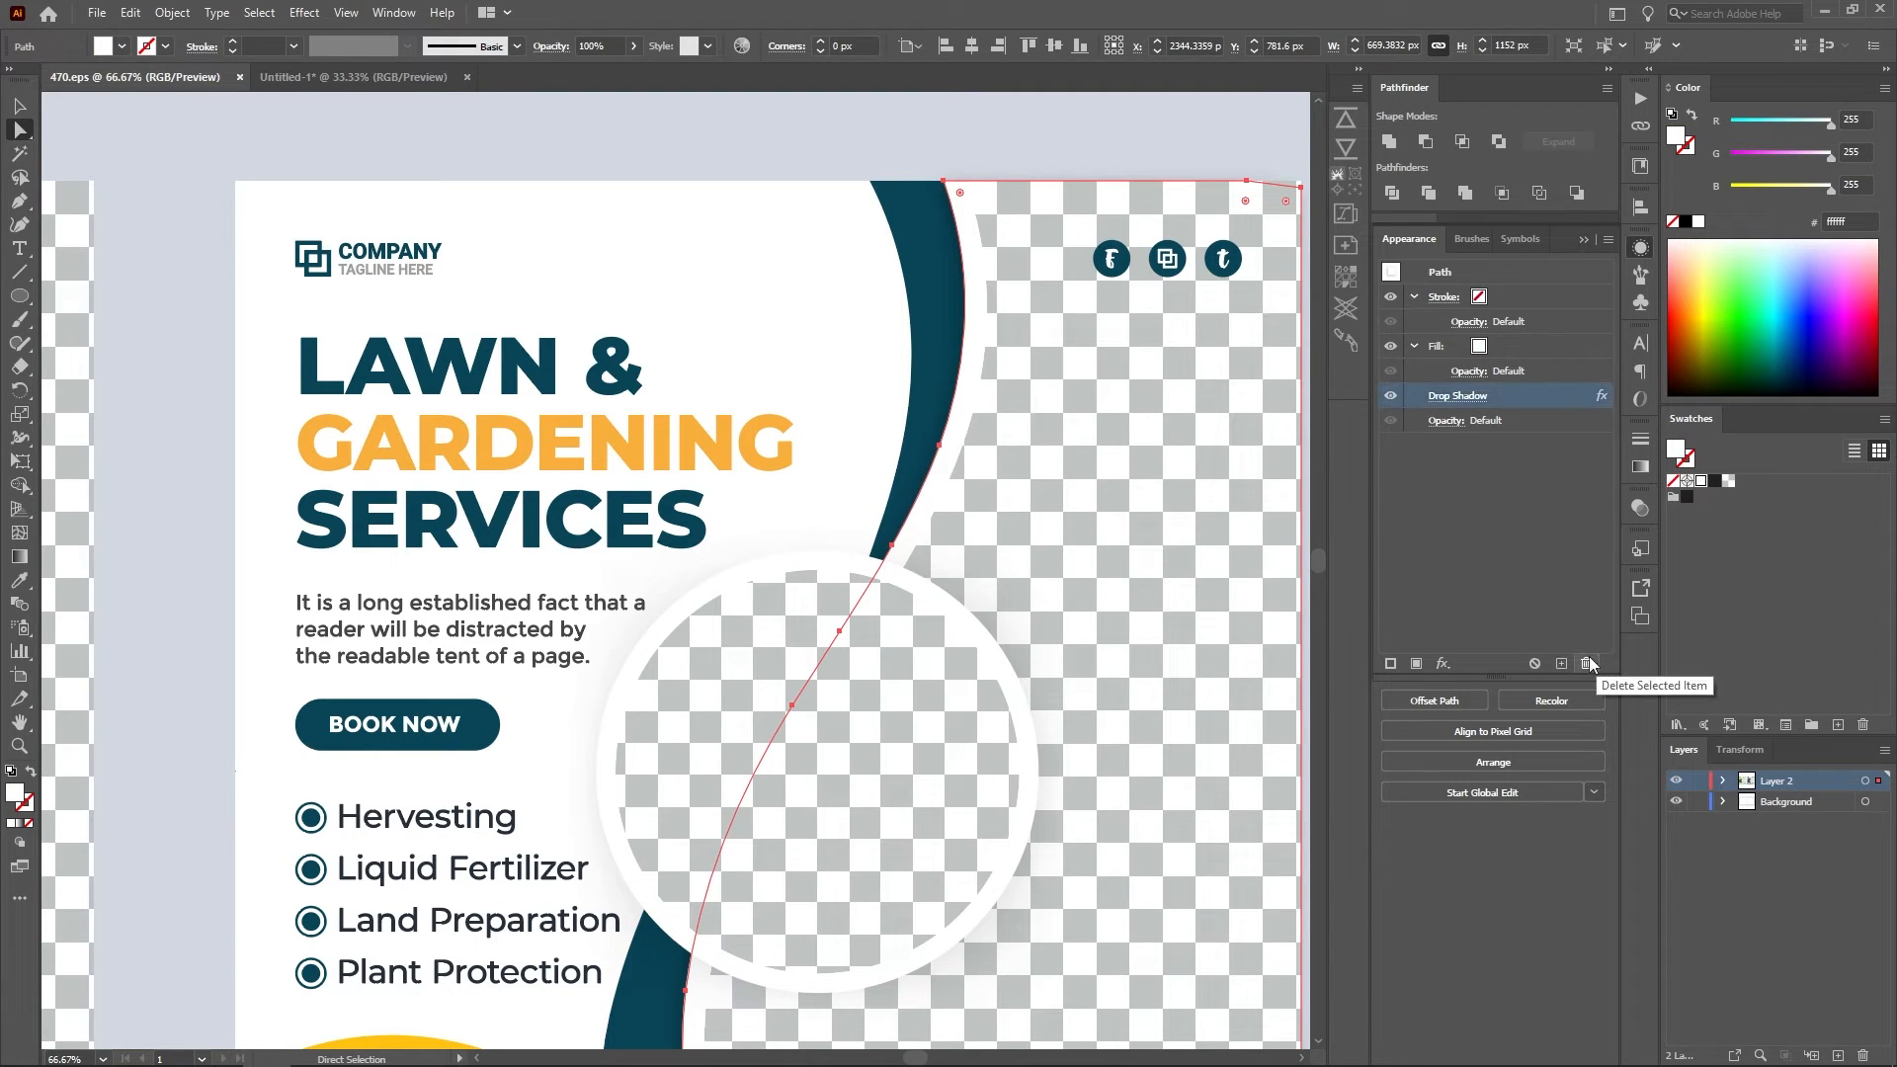
click(1586, 663)
Deselect the artwork and save the changes to 470.eps
scroll(1030, 287, down, 3)
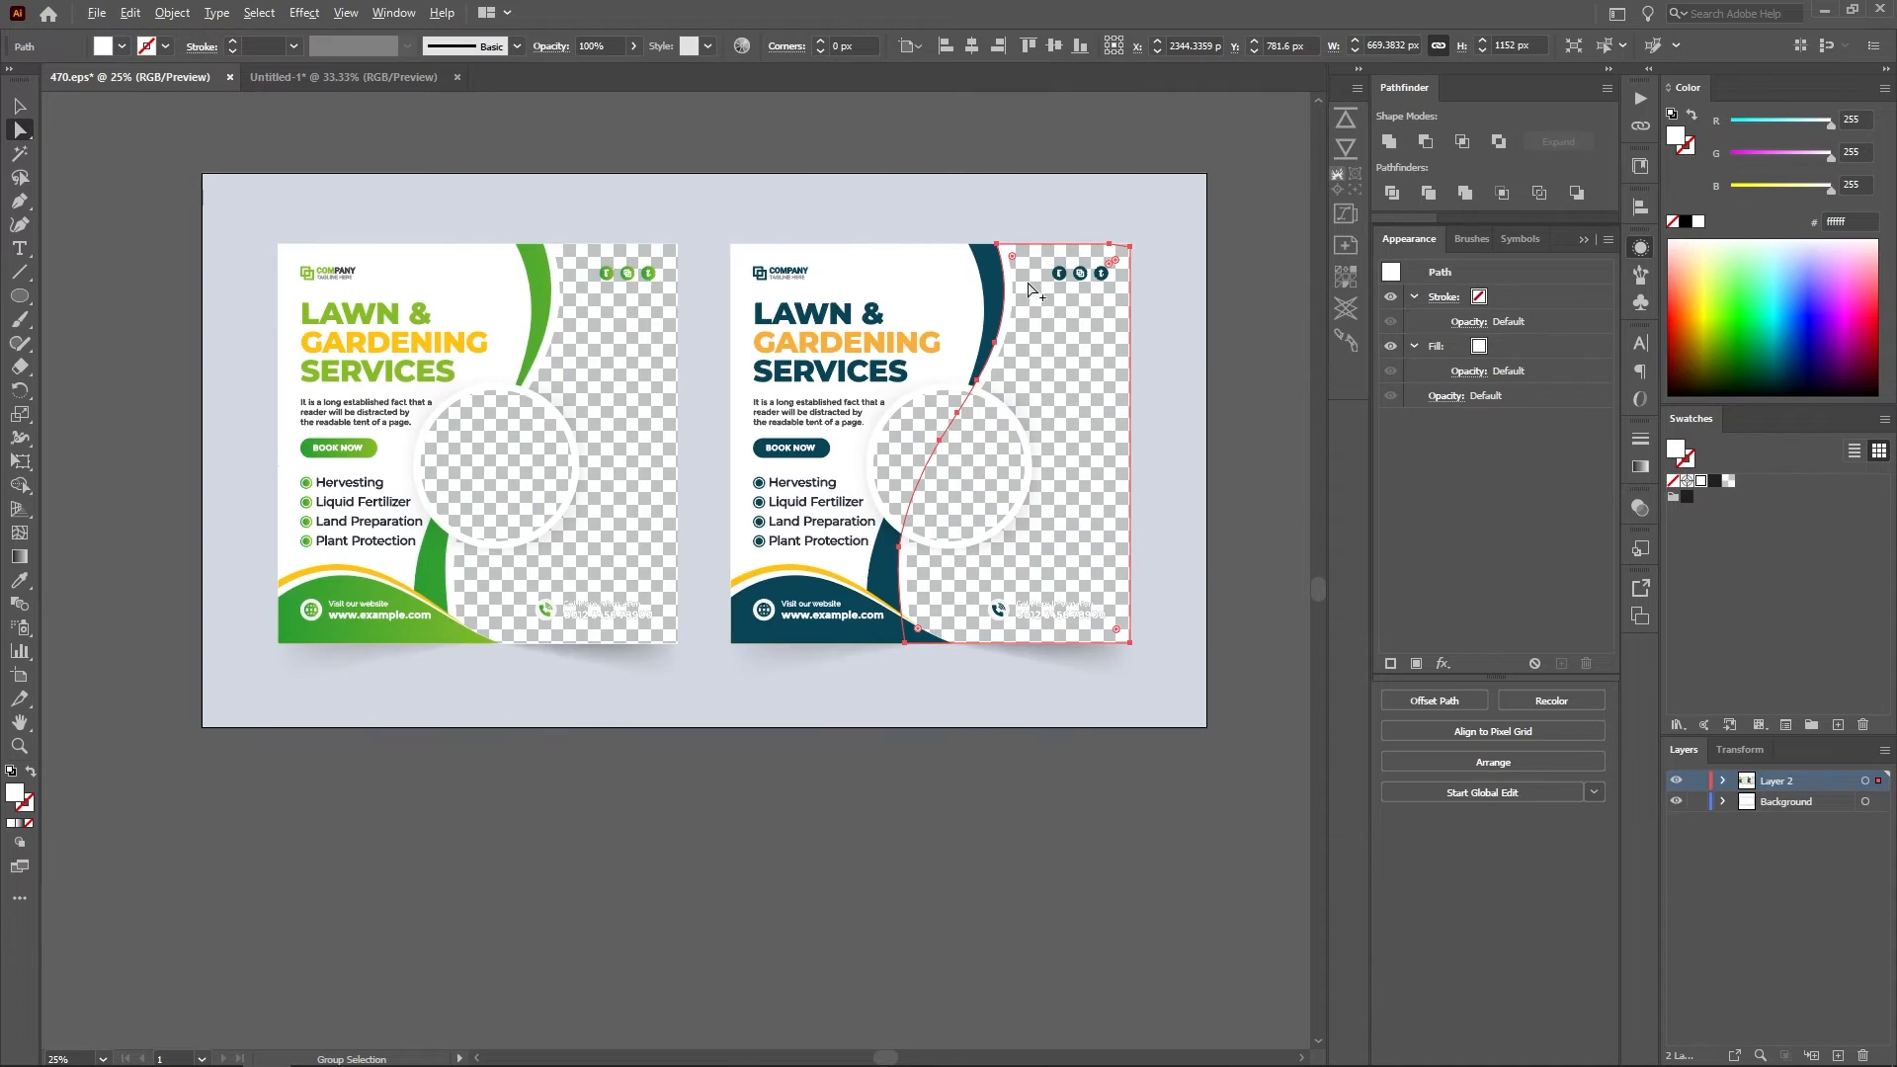
key(v)
click(787, 168)
drag(665, 413, 725, 438)
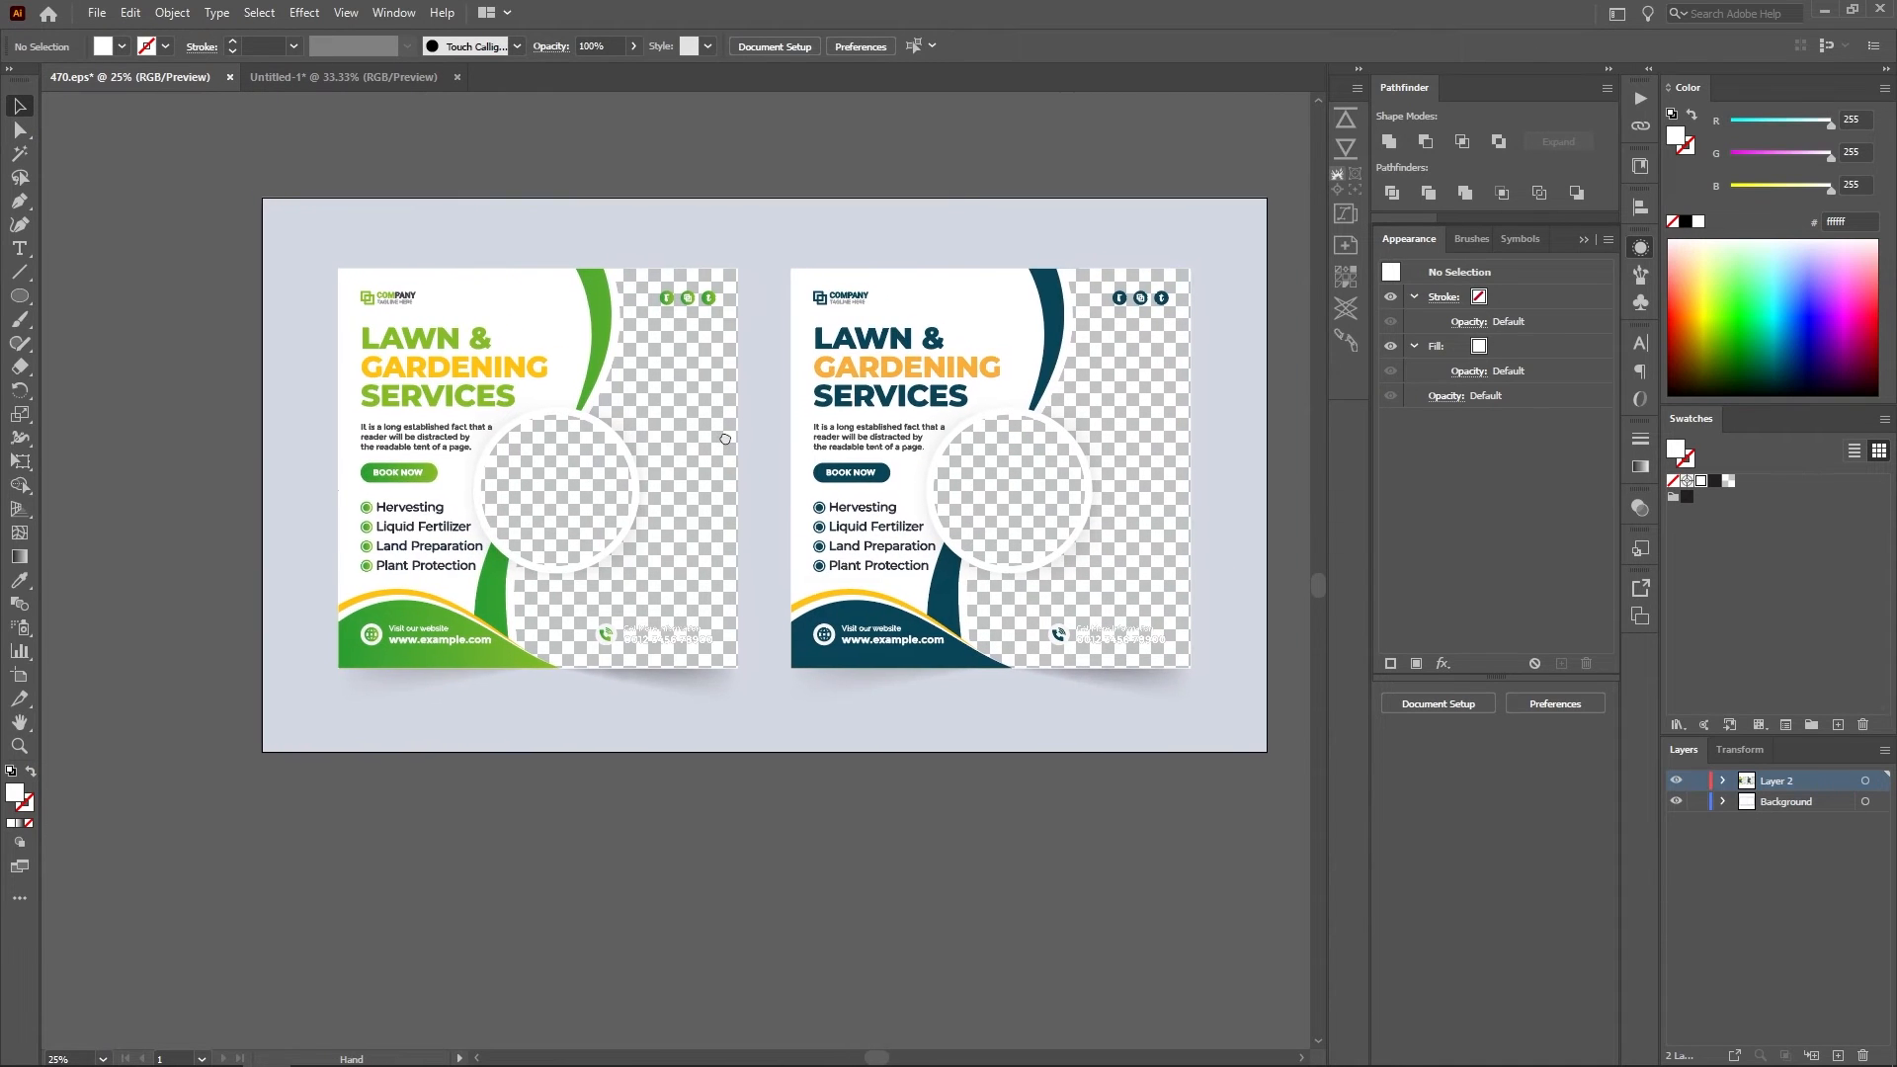
key(ctrl+s)
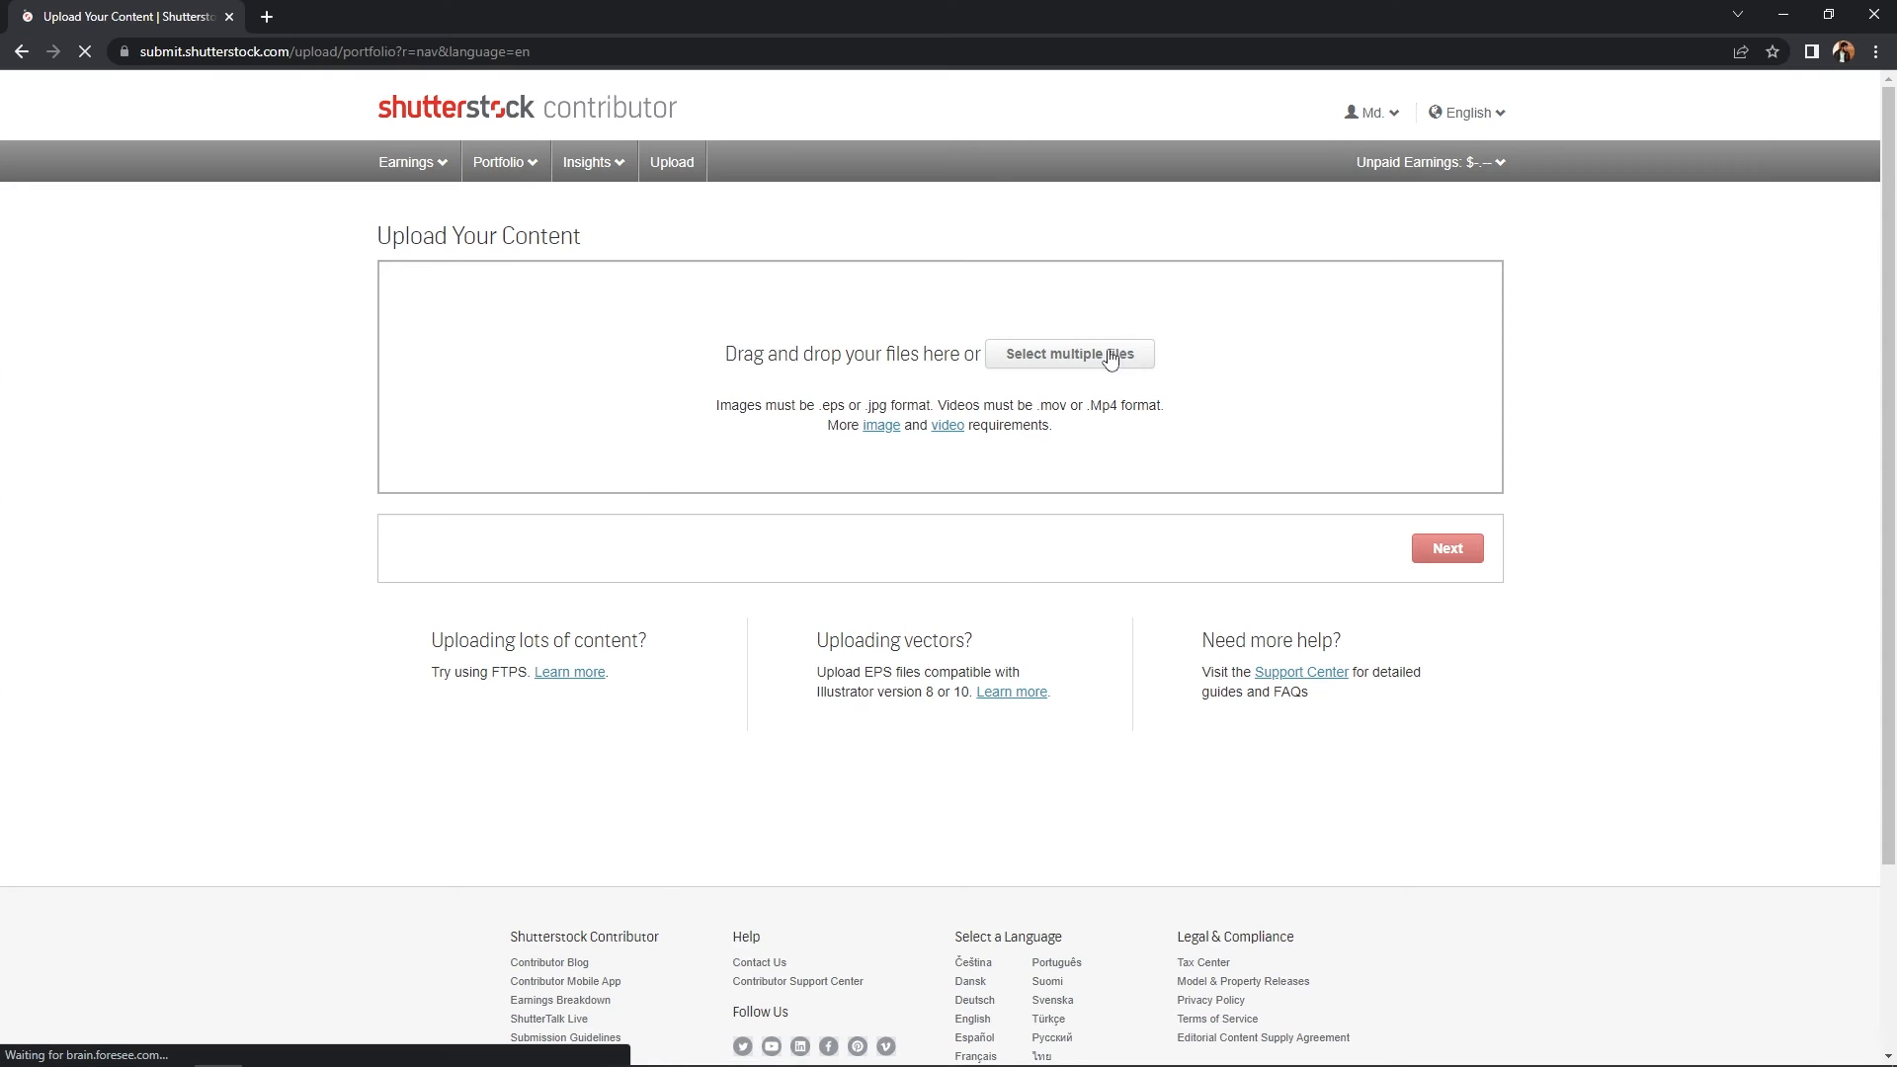
On the Shutterstock contributor upload page in the browser, upload the resaved 470.eps from Downloads and proceed to content submission
click(1105, 355)
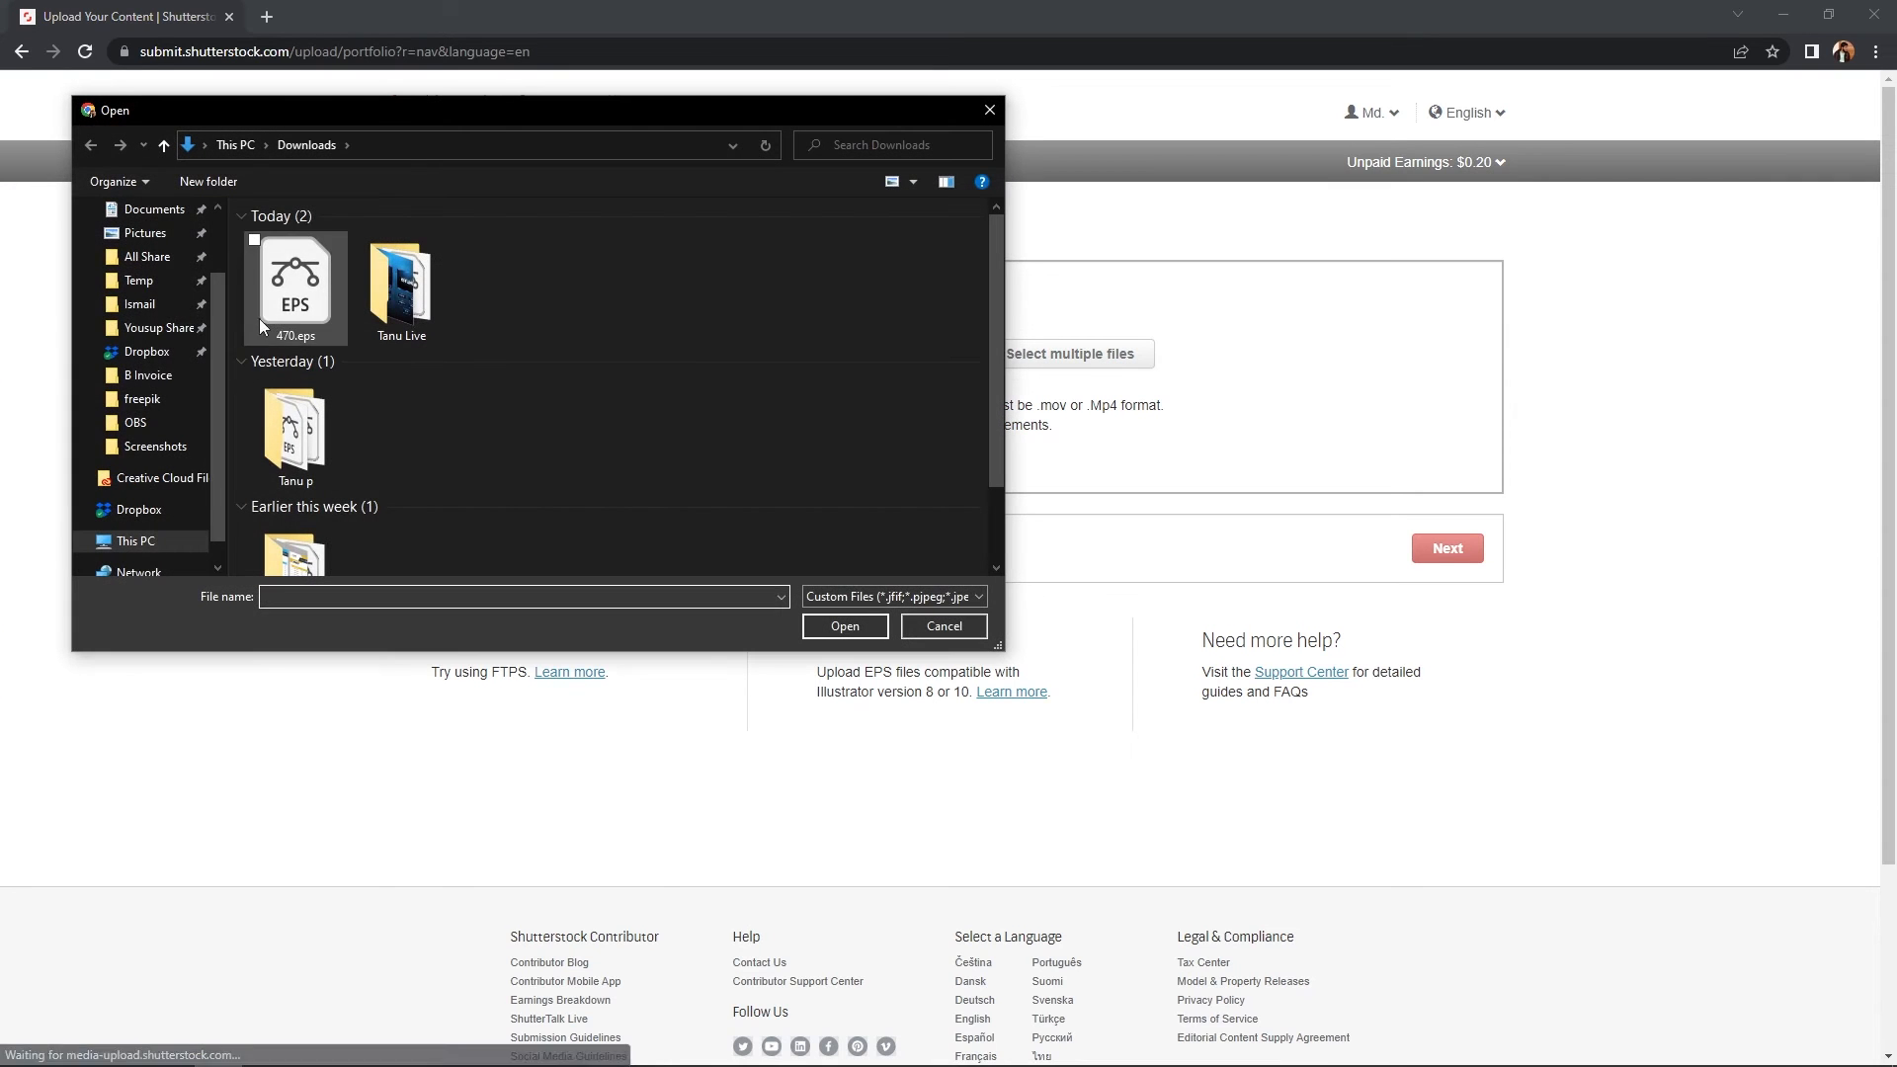
click(259, 318)
click(840, 628)
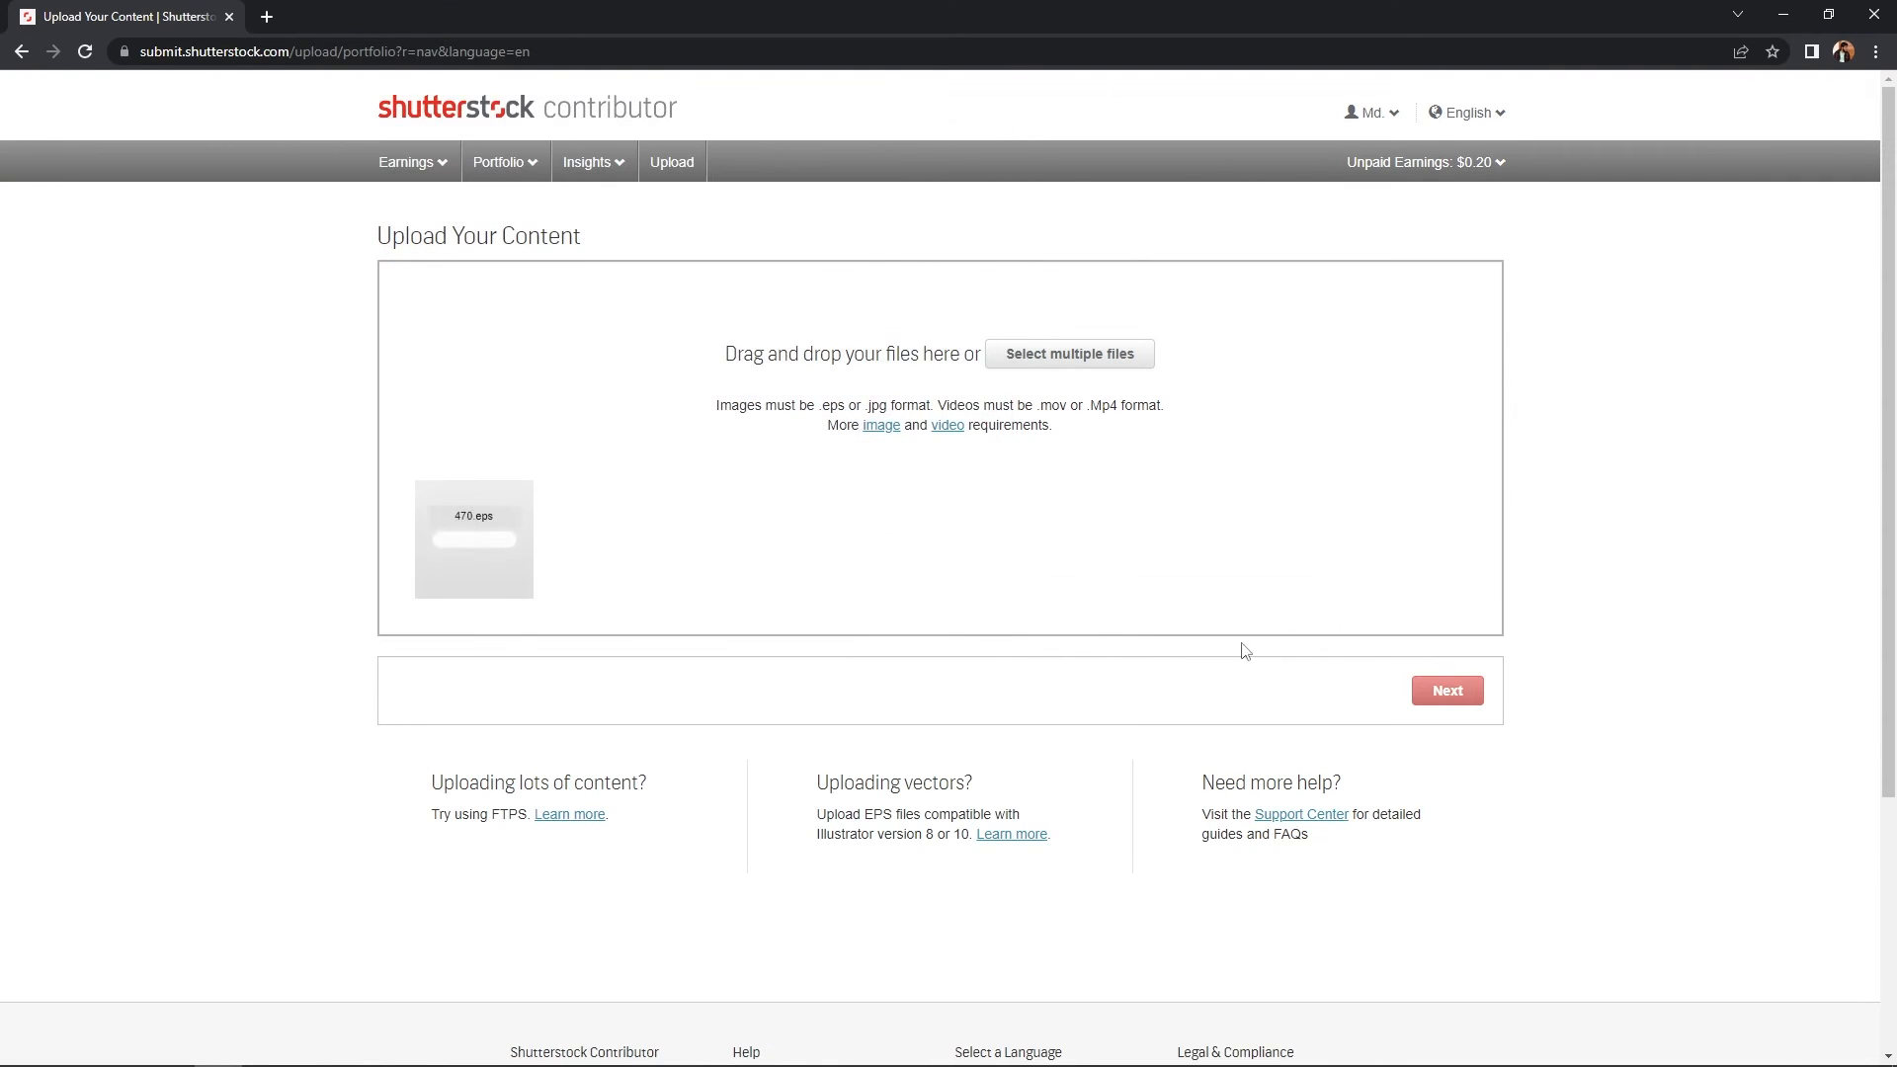
click(1450, 695)
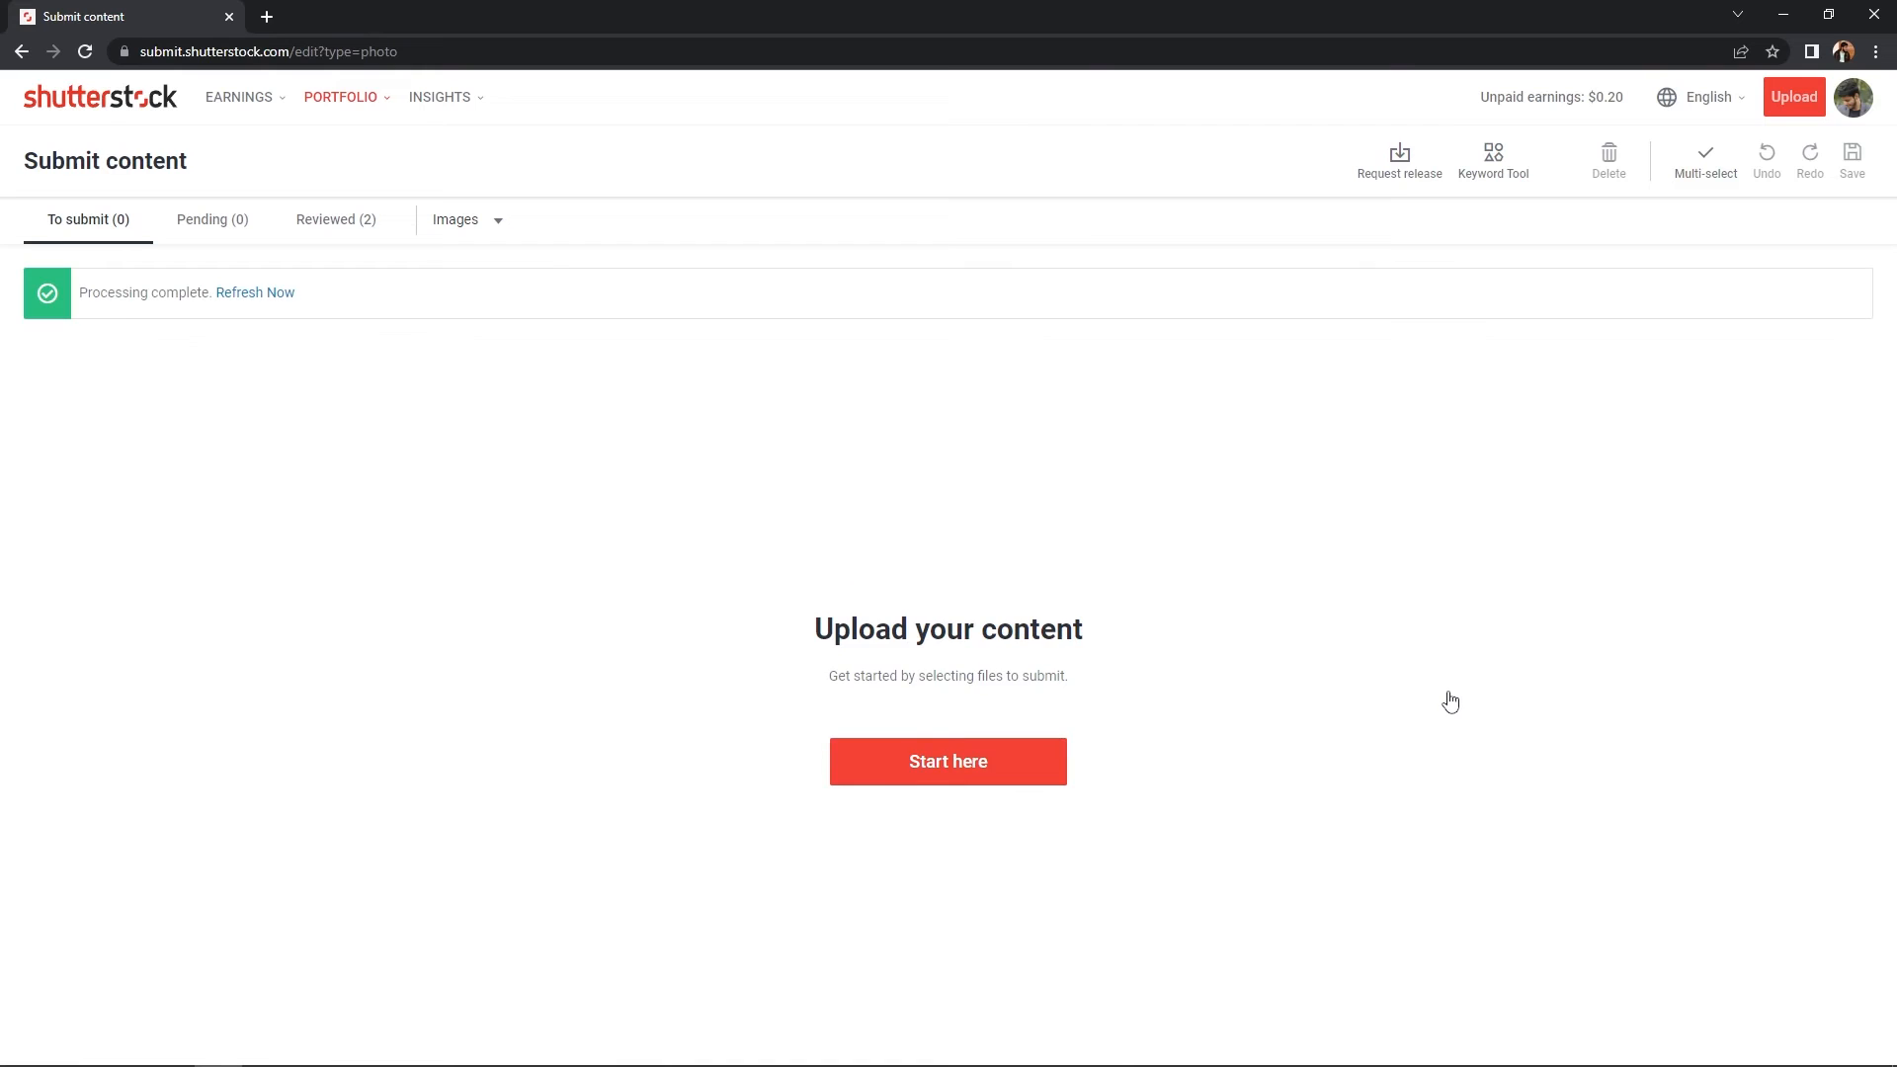
Refresh the submission list, read the upload error details for 470.eps and clear all errors
click(273, 294)
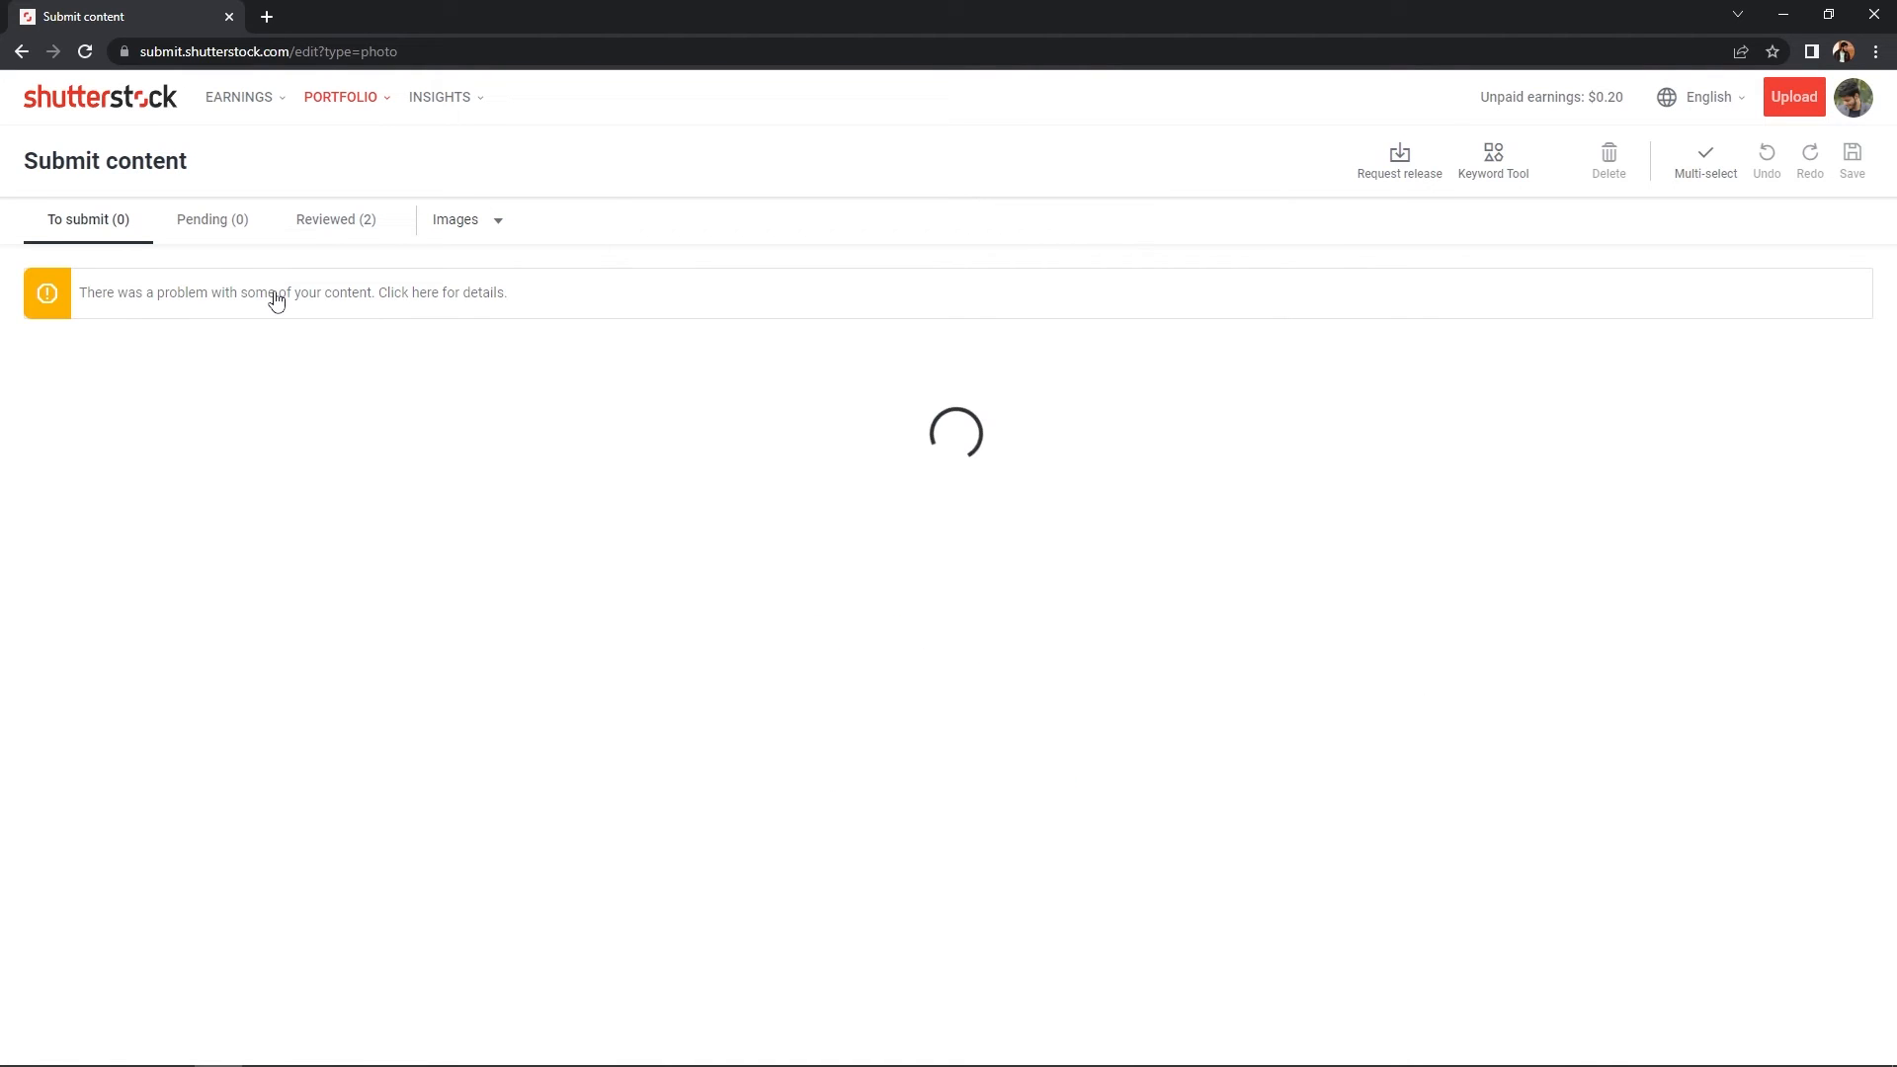
click(292, 297)
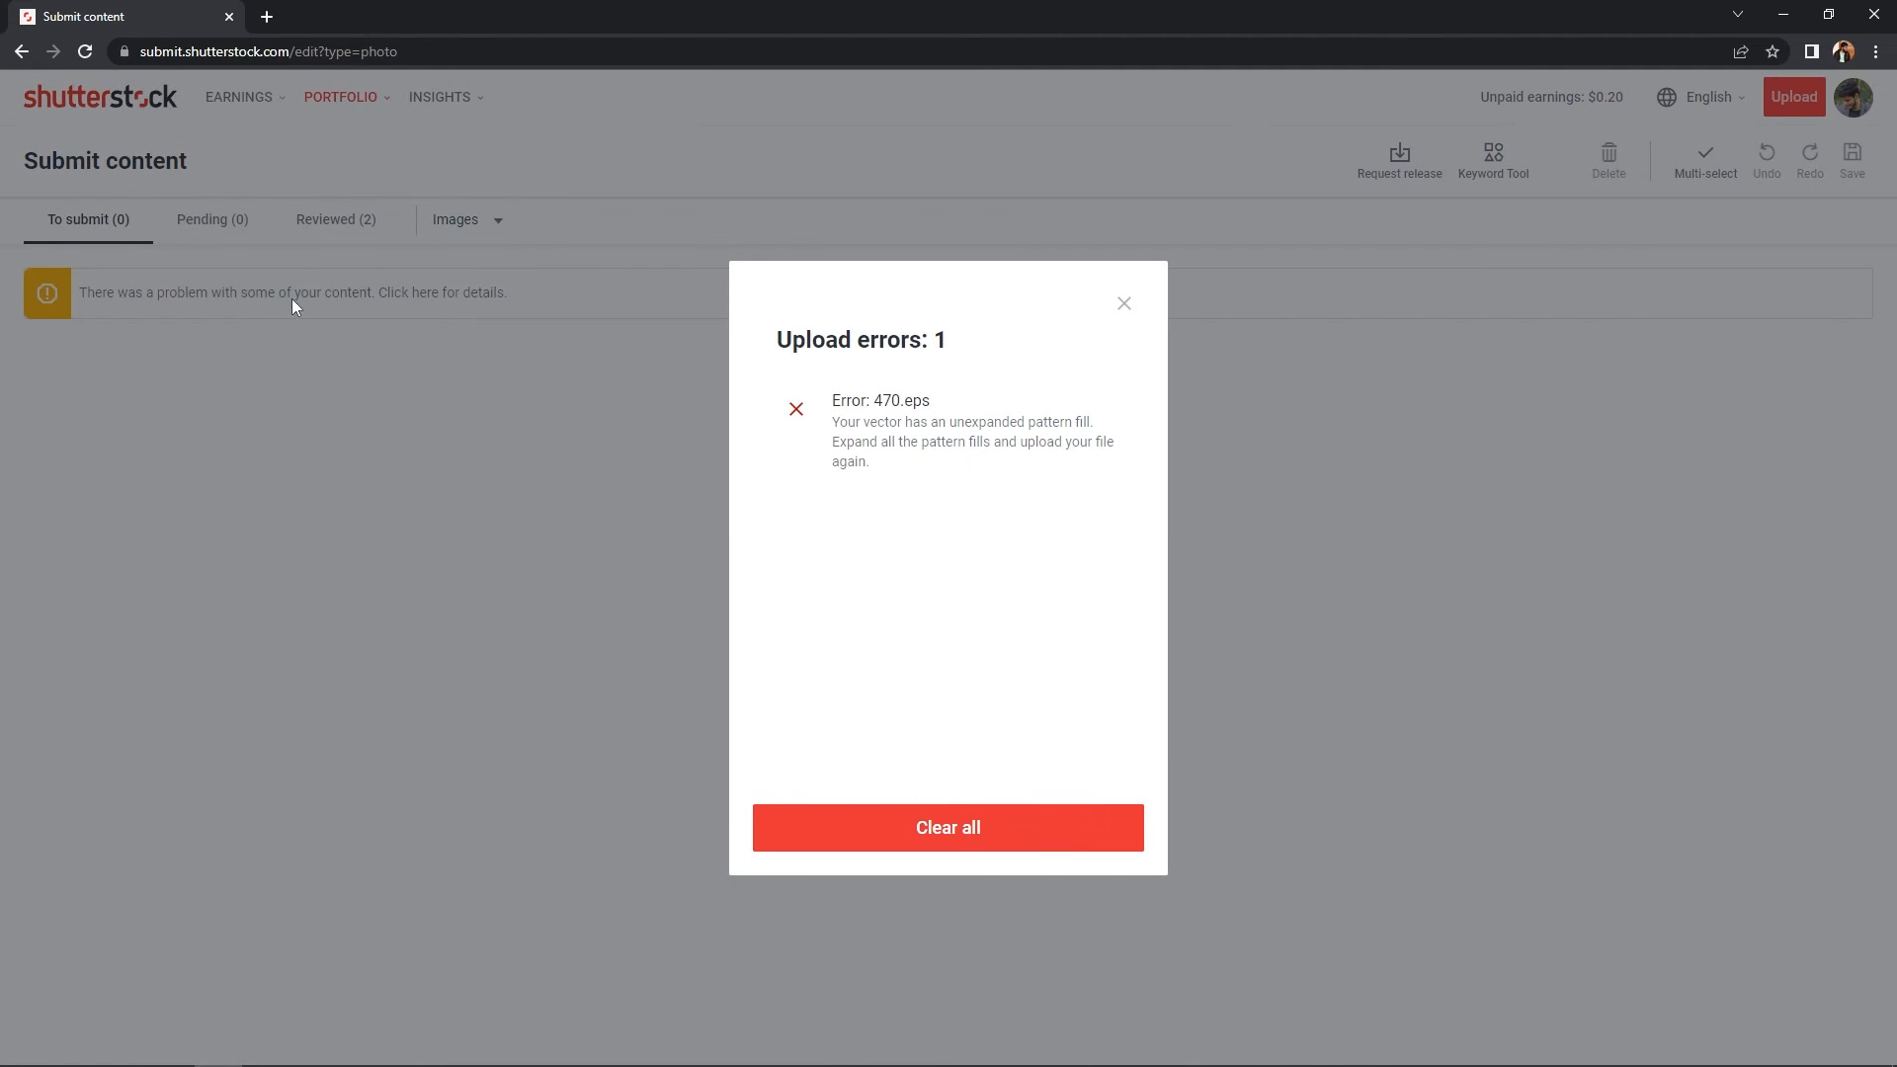
drag(936, 422, 1079, 423)
click(1079, 423)
click(915, 826)
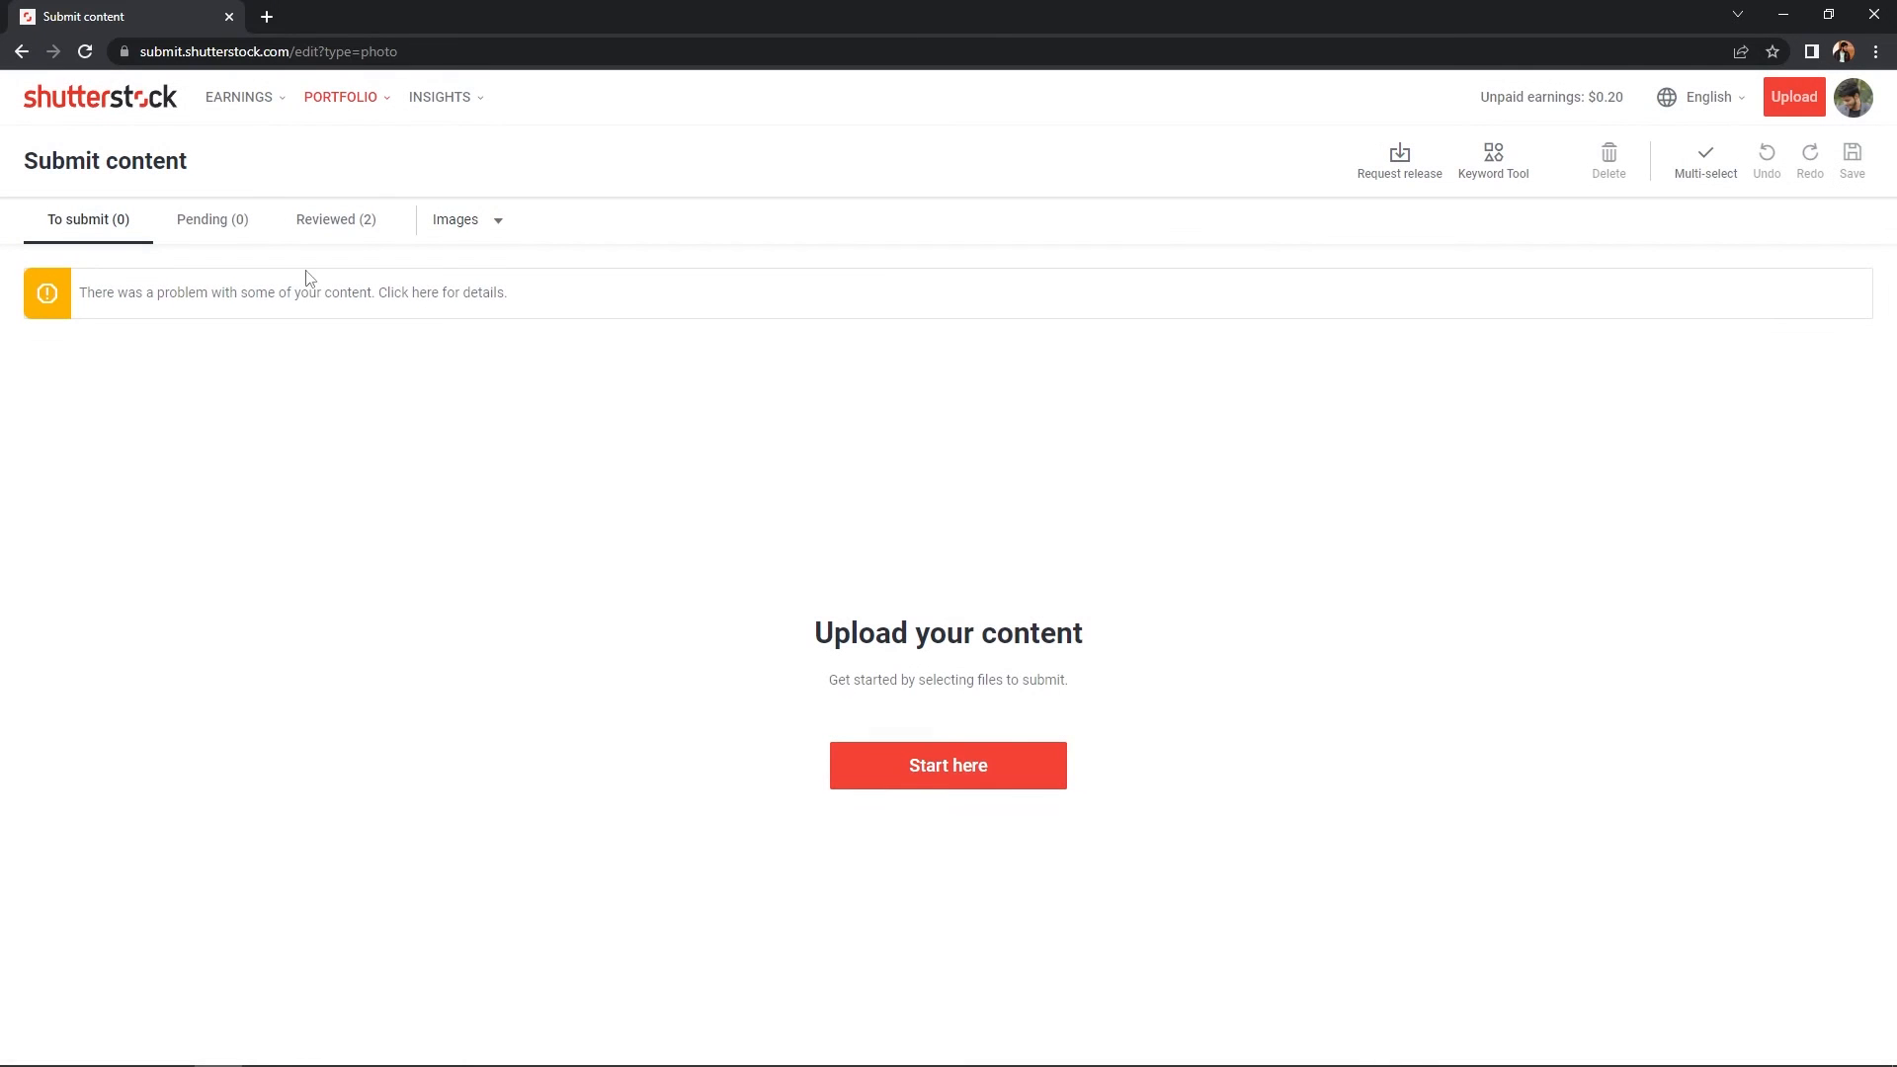
Switch to Illustrator and examine the fill of the checkerboard photo placeholder in the green post
click(266, 1056)
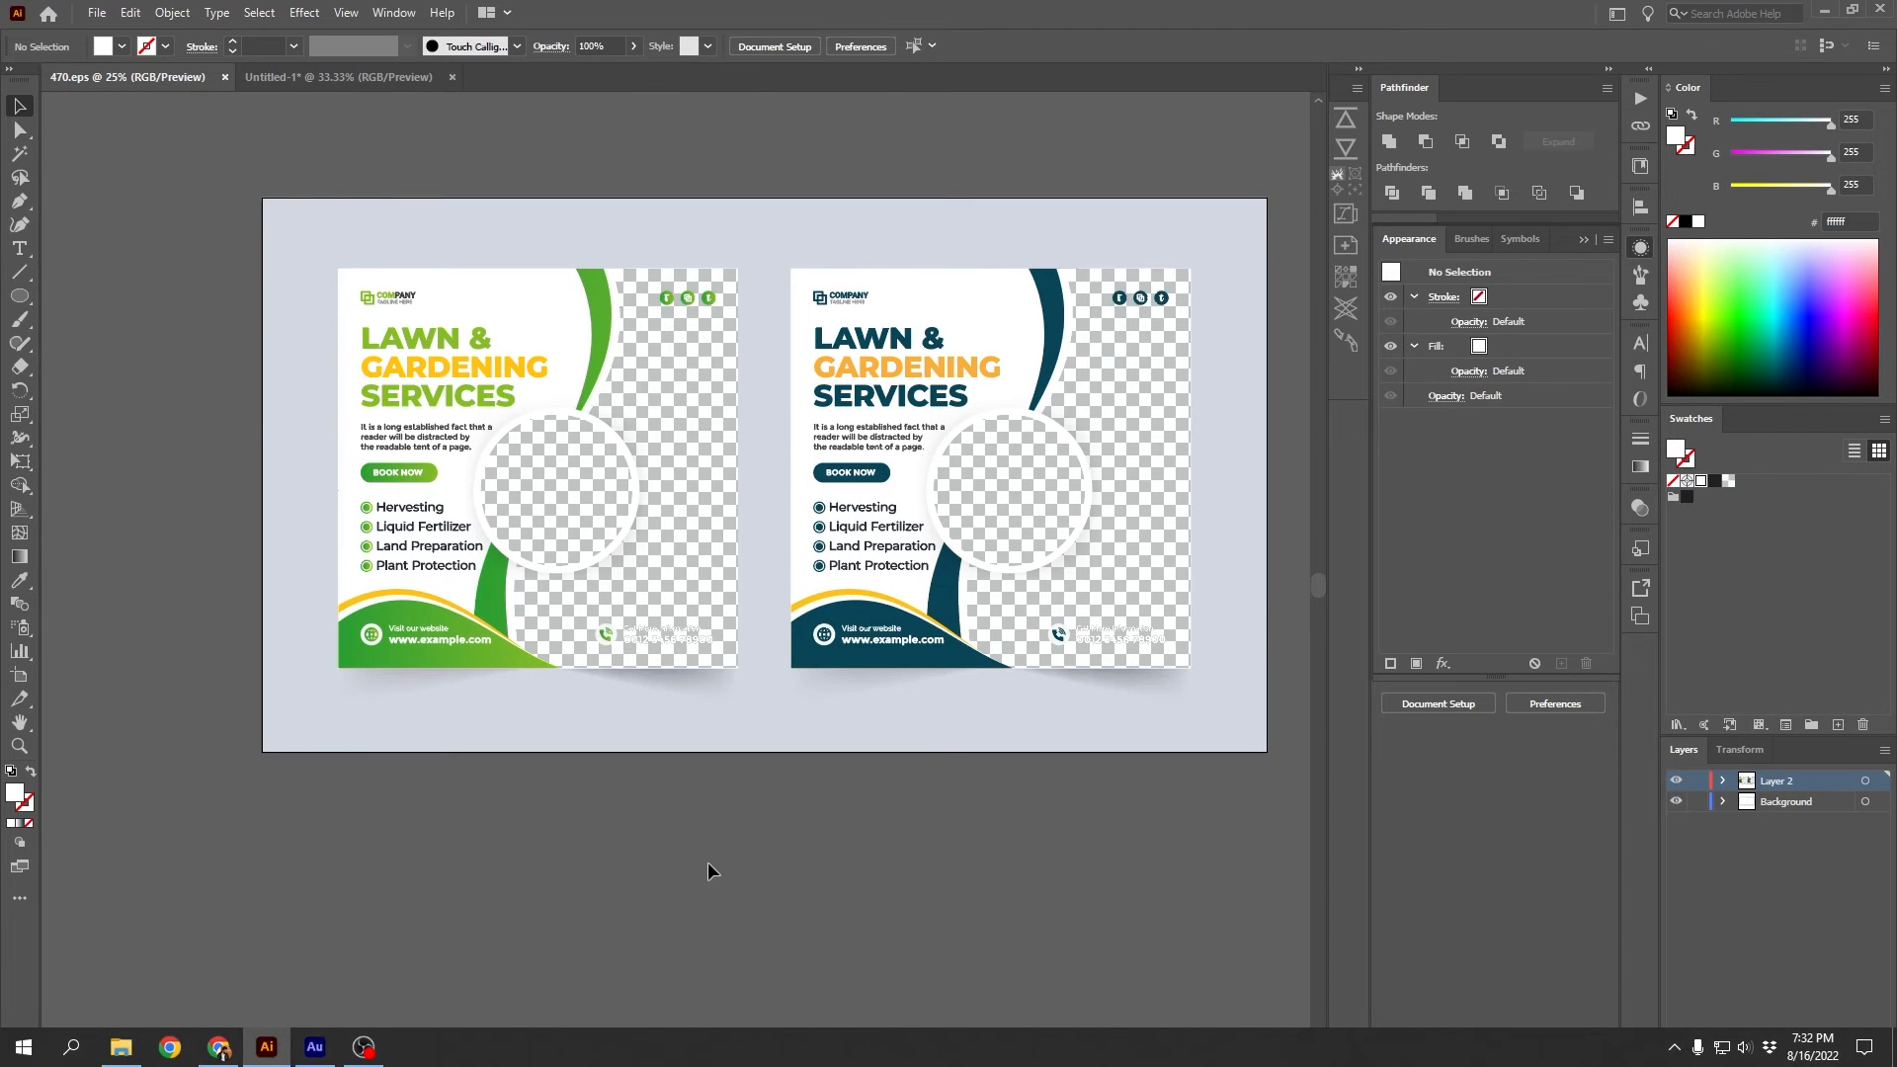
scroll(694, 506, up, 1)
key(a)
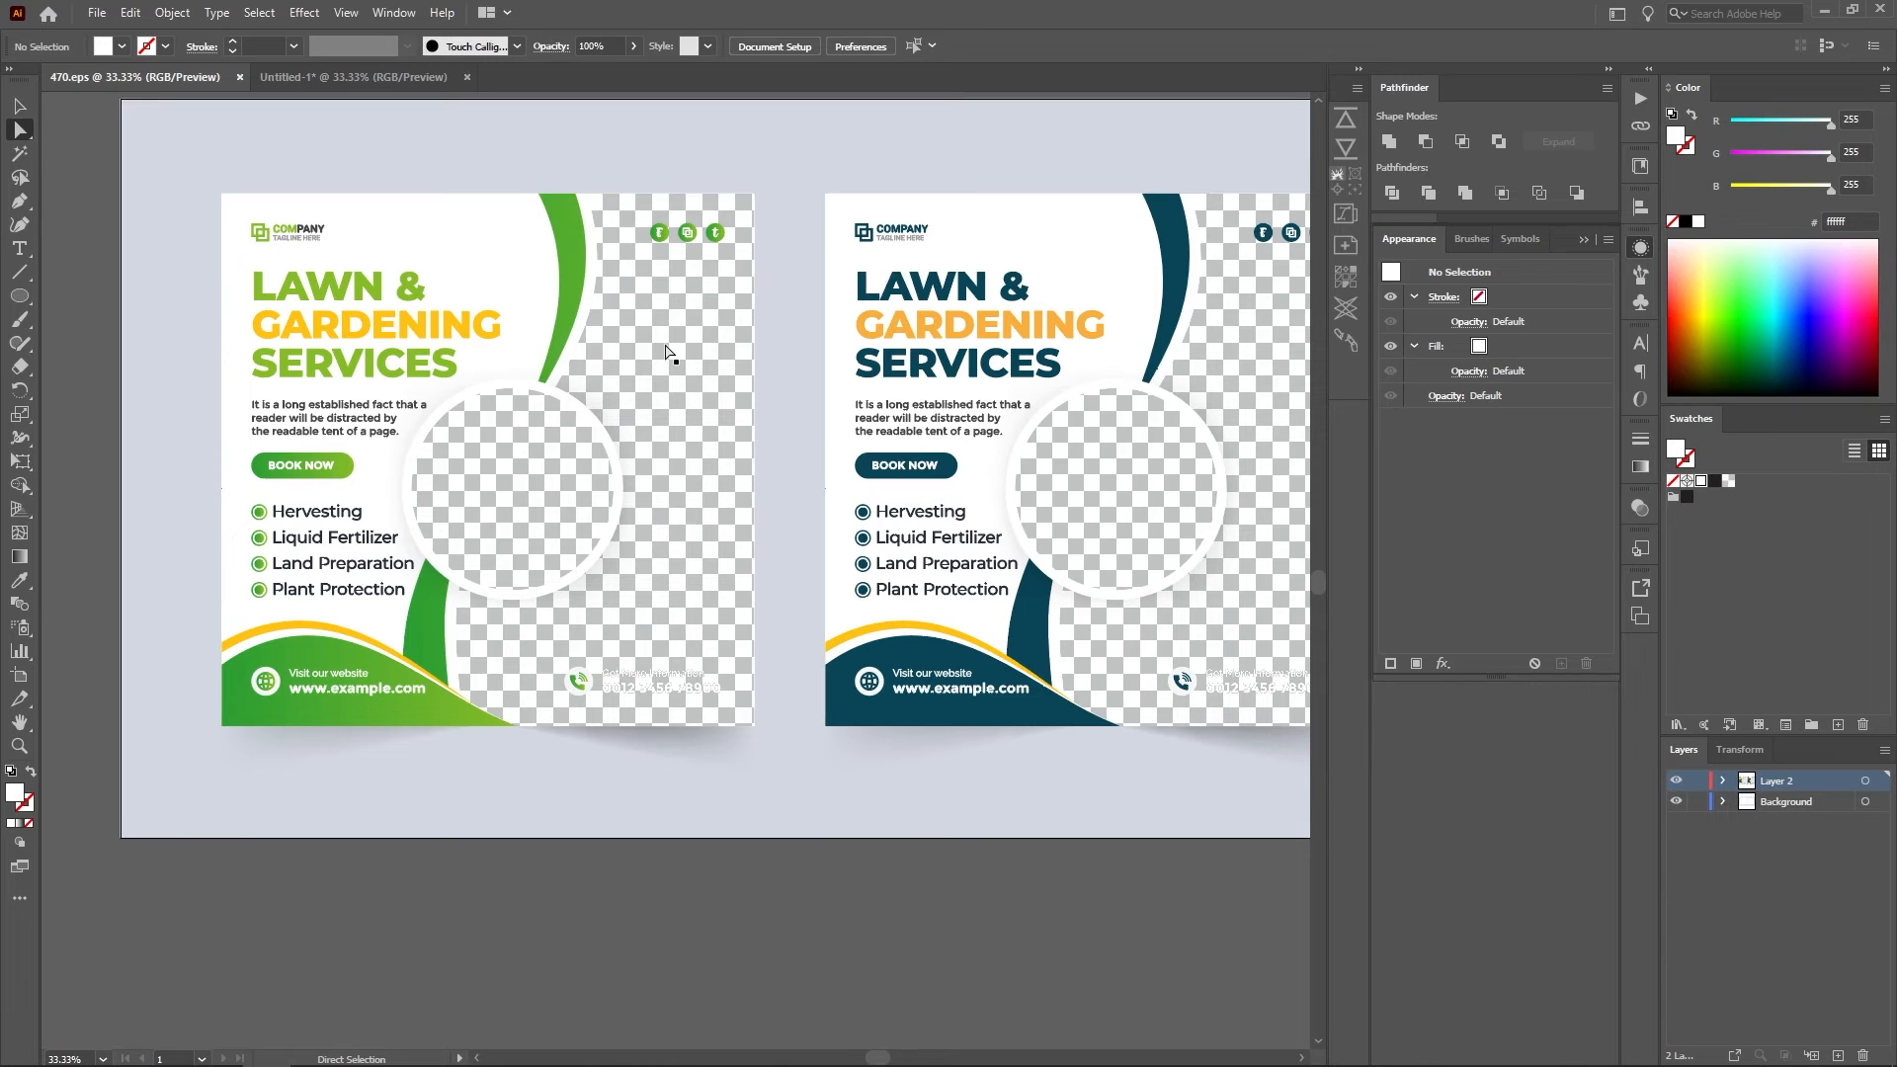
alt+click(667, 353)
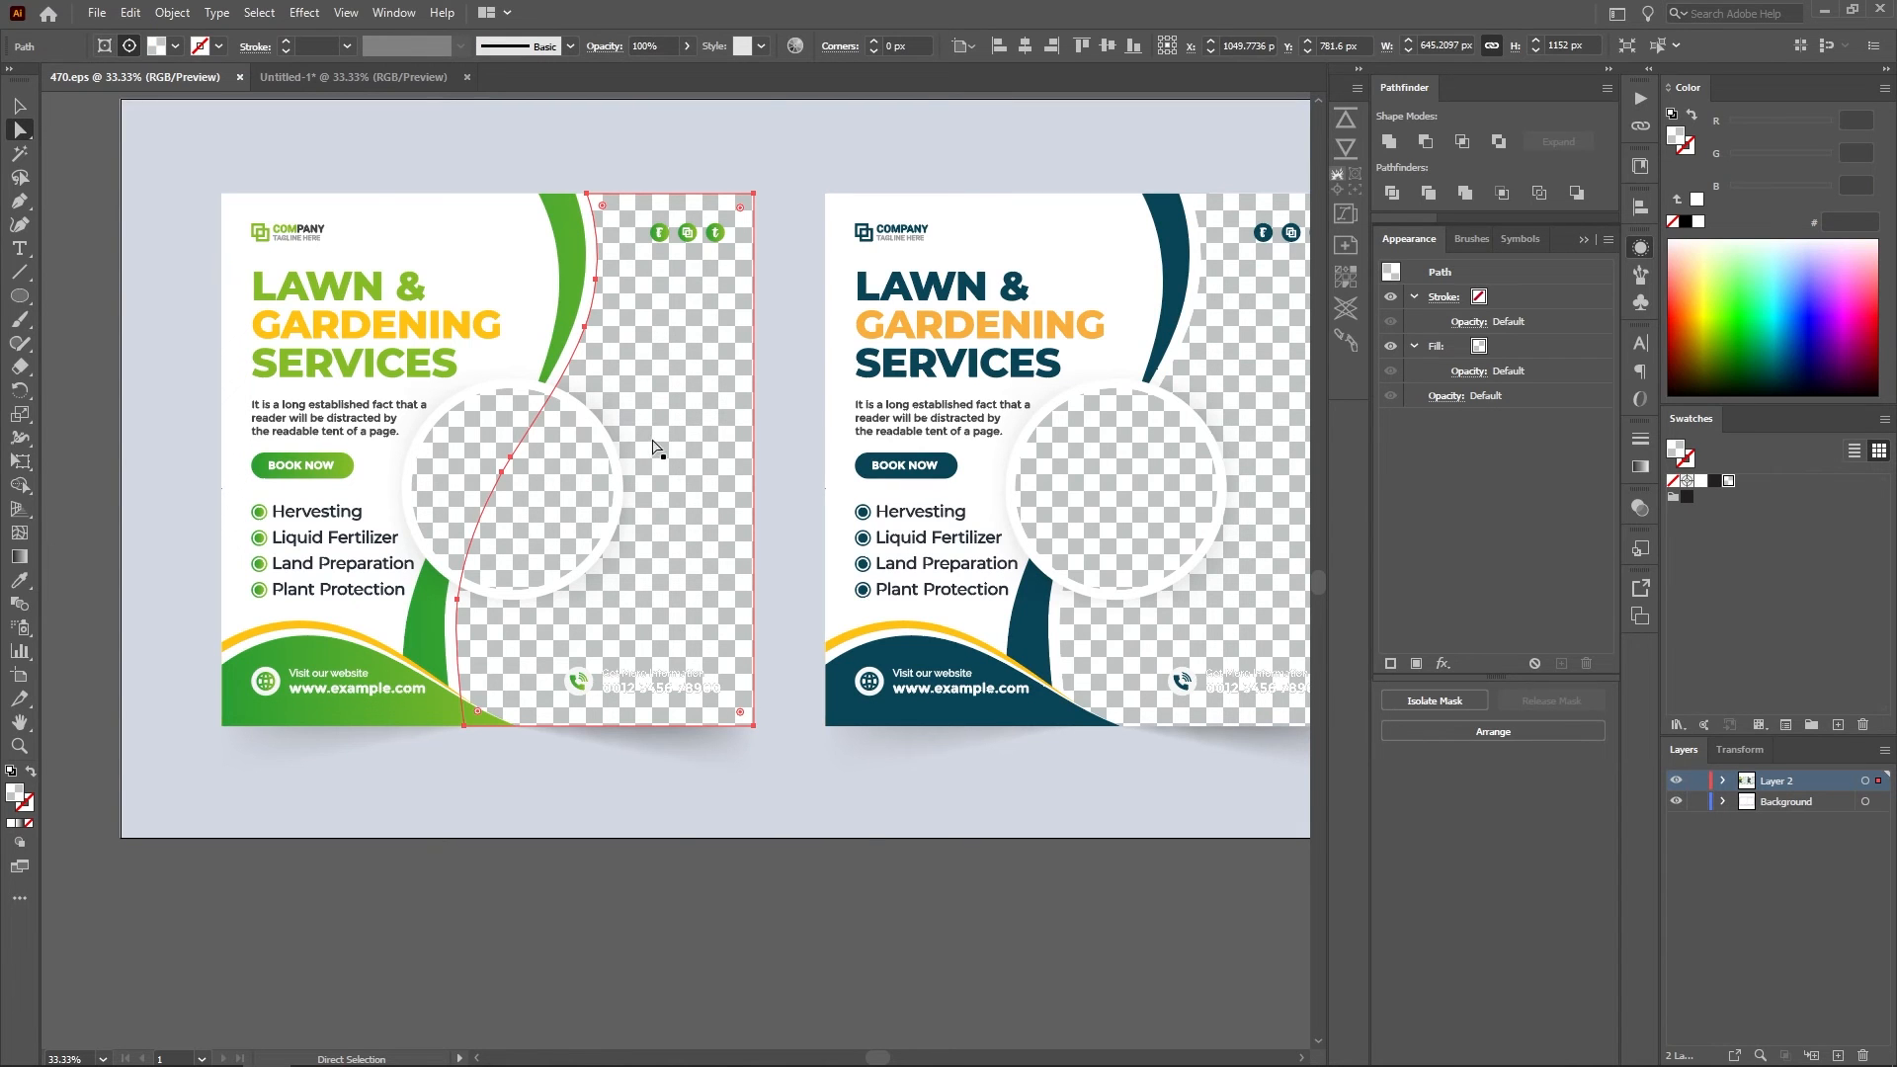
scroll(613, 429, down, 1)
click(628, 872)
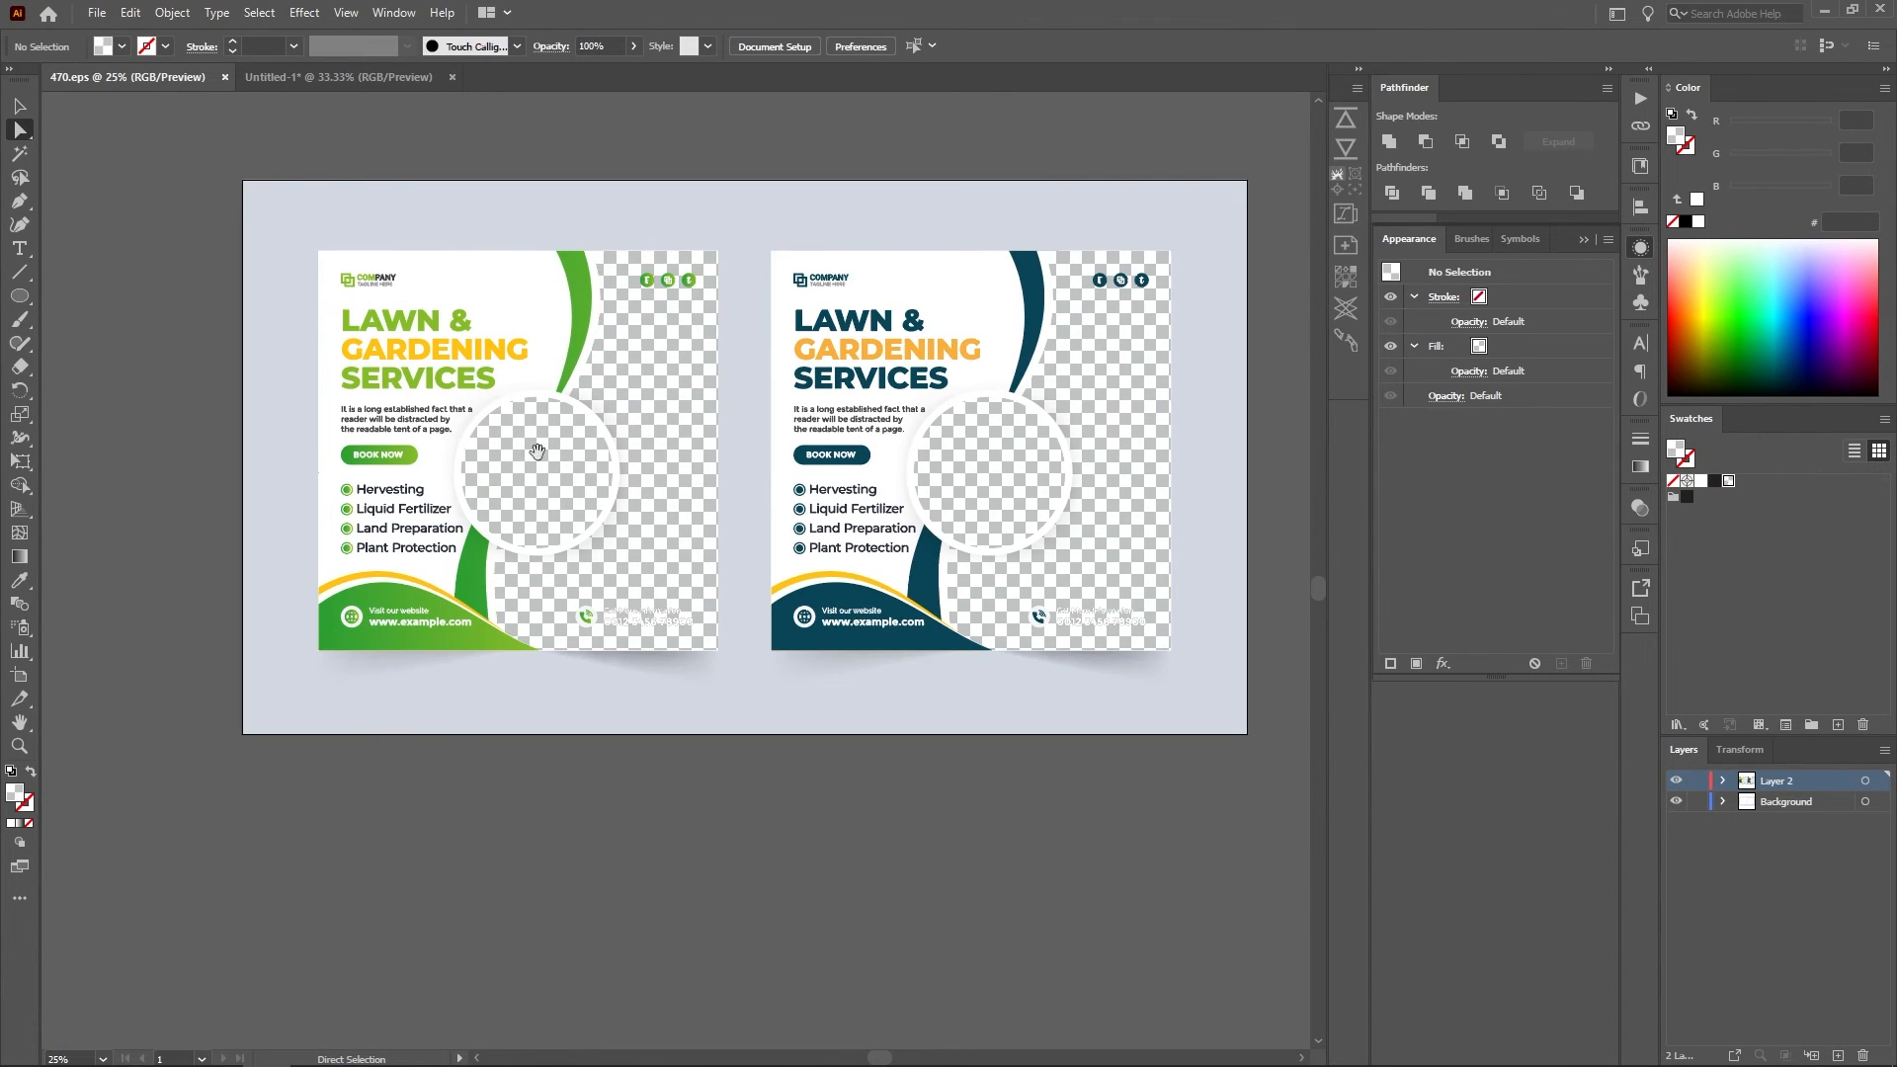
drag(537, 455, 478, 456)
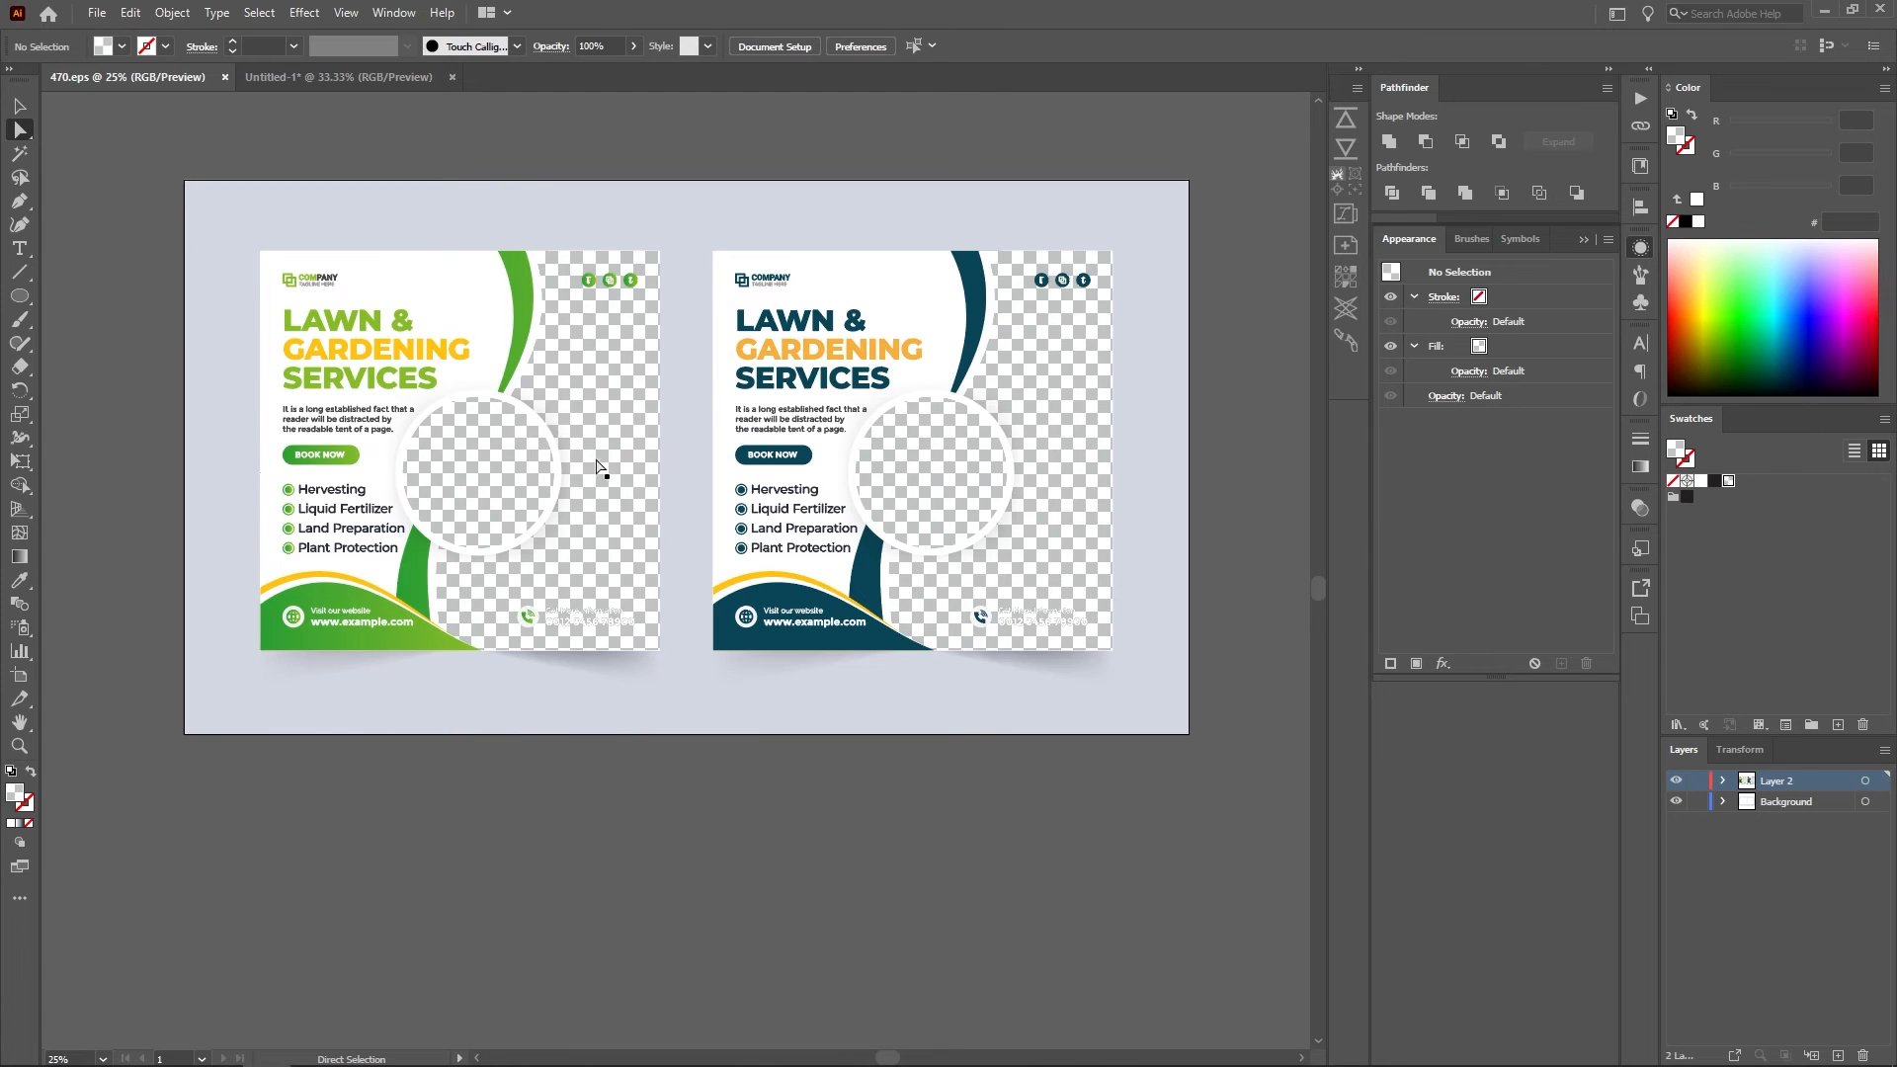
scroll(781, 415, up, 1)
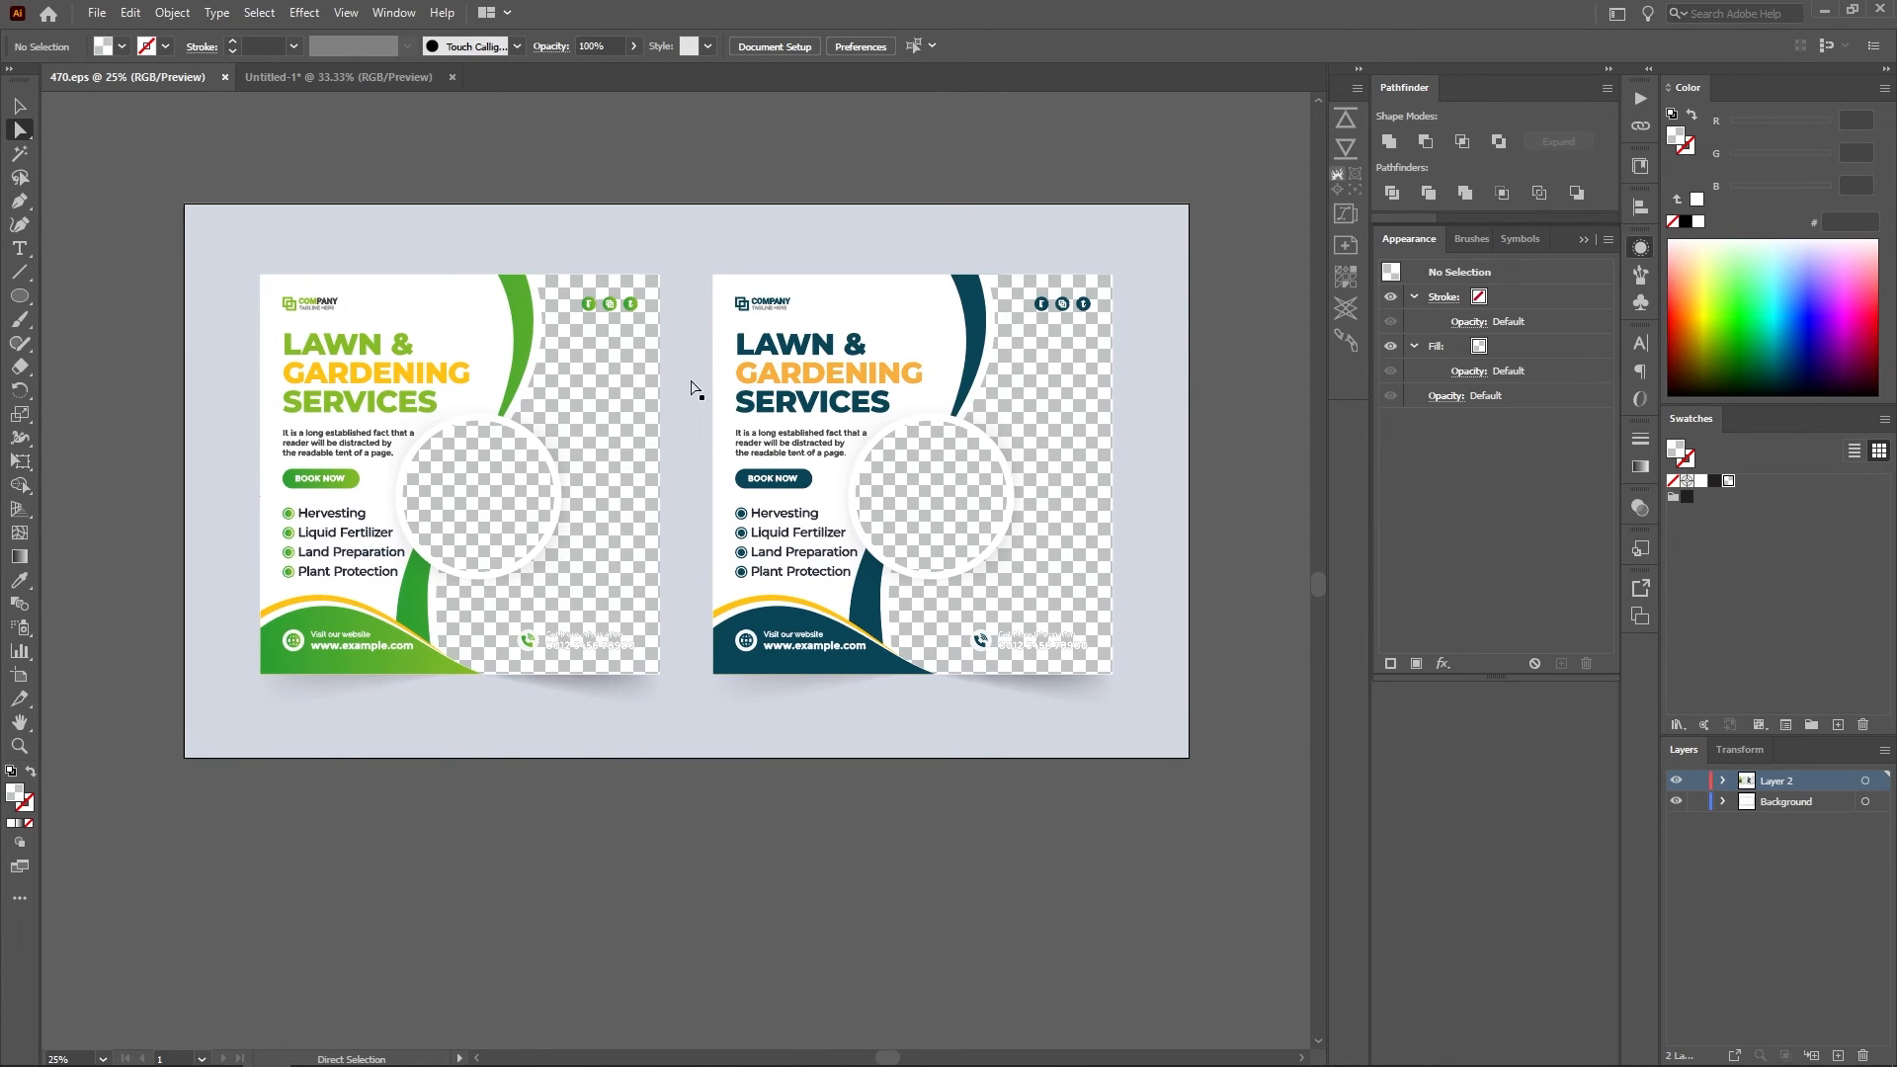
Select every object with the same fill color as the green post's checkerboard placeholder and expand their pattern fills
click(596, 385)
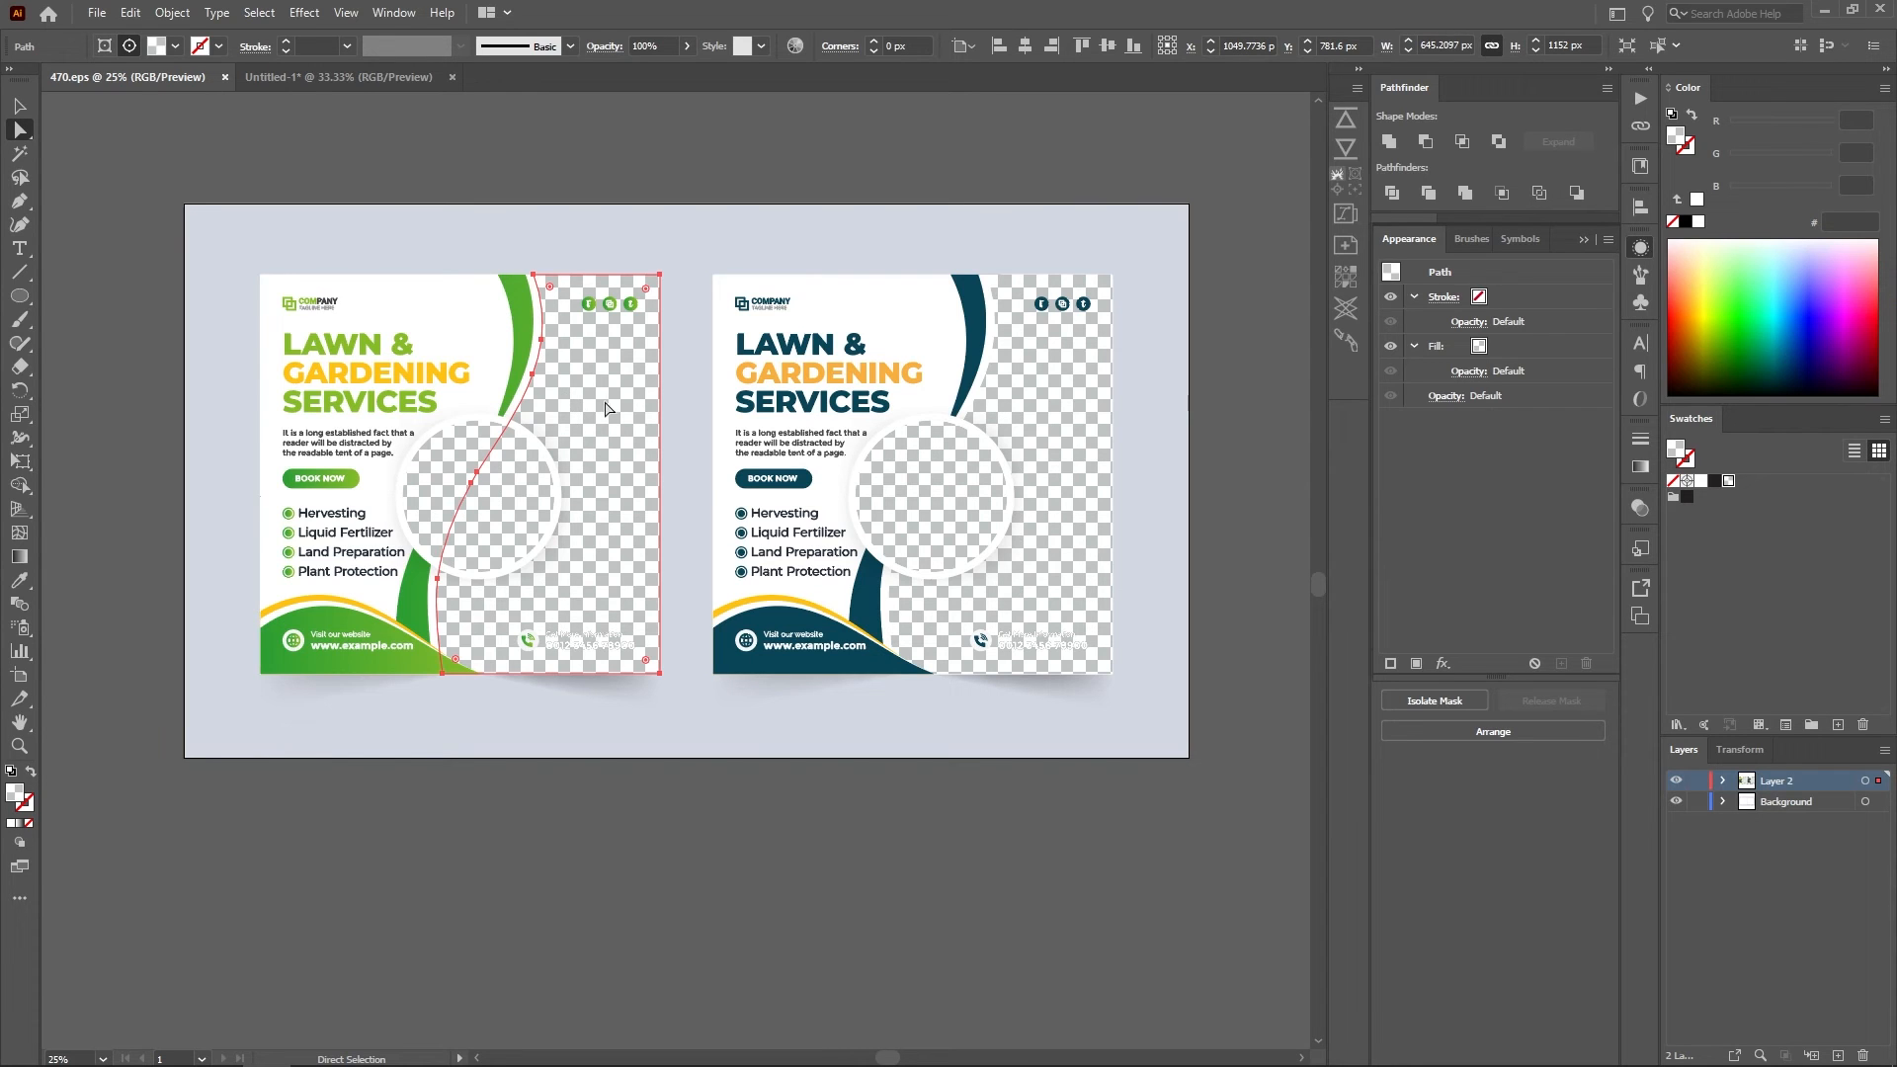
click(258, 13)
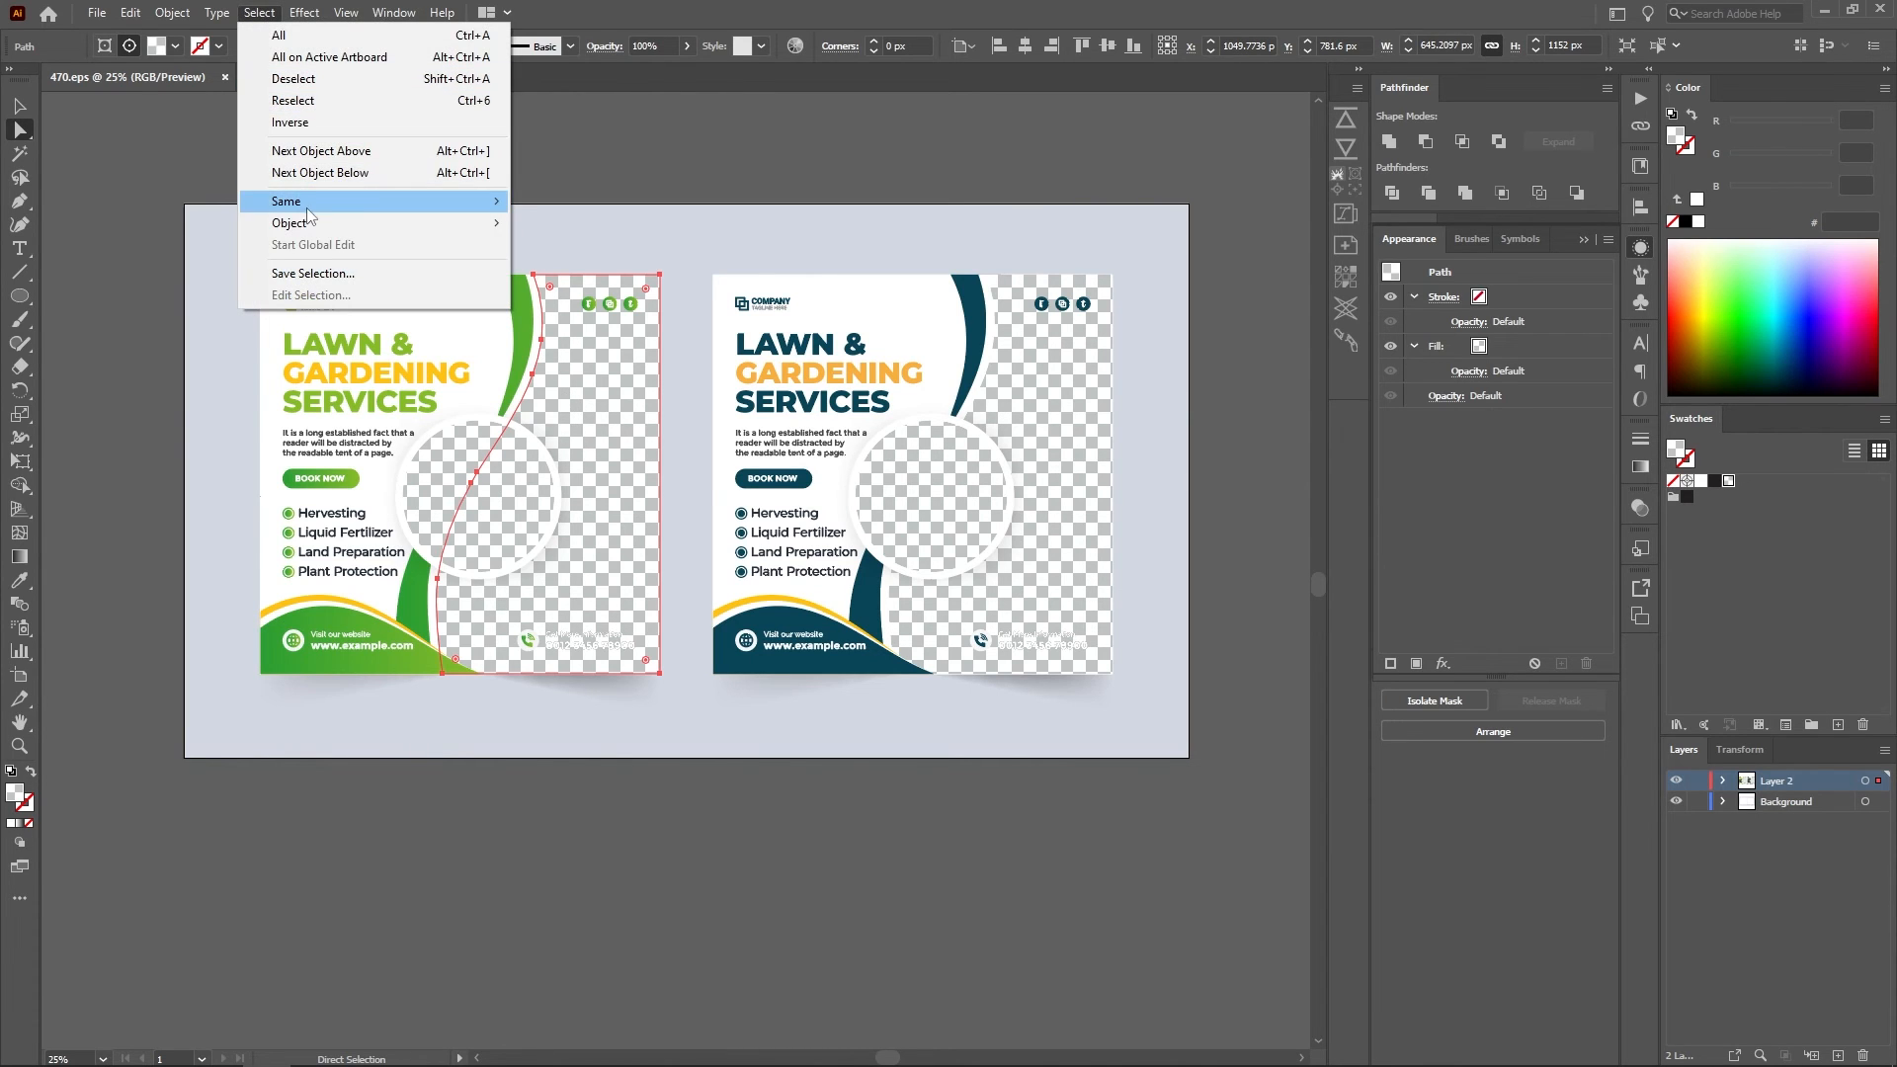
mouse_move(309, 208)
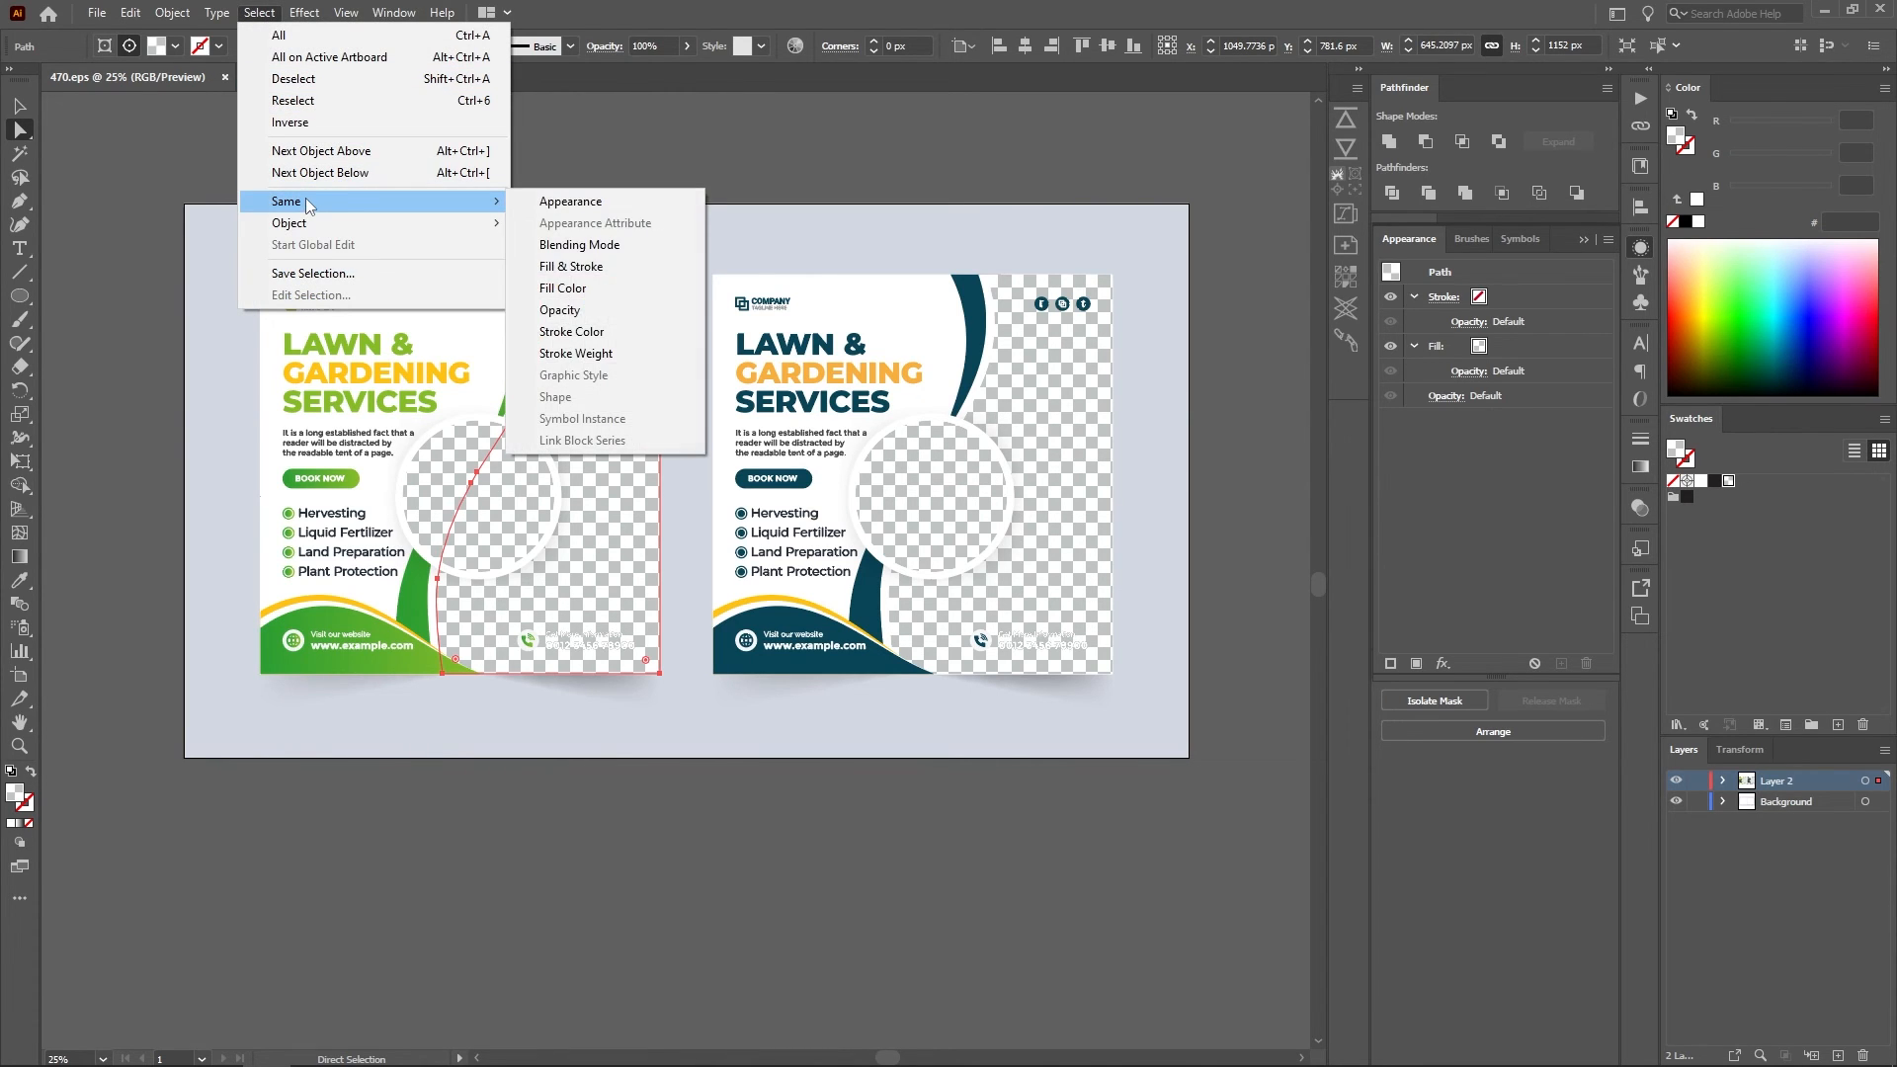
click(576, 289)
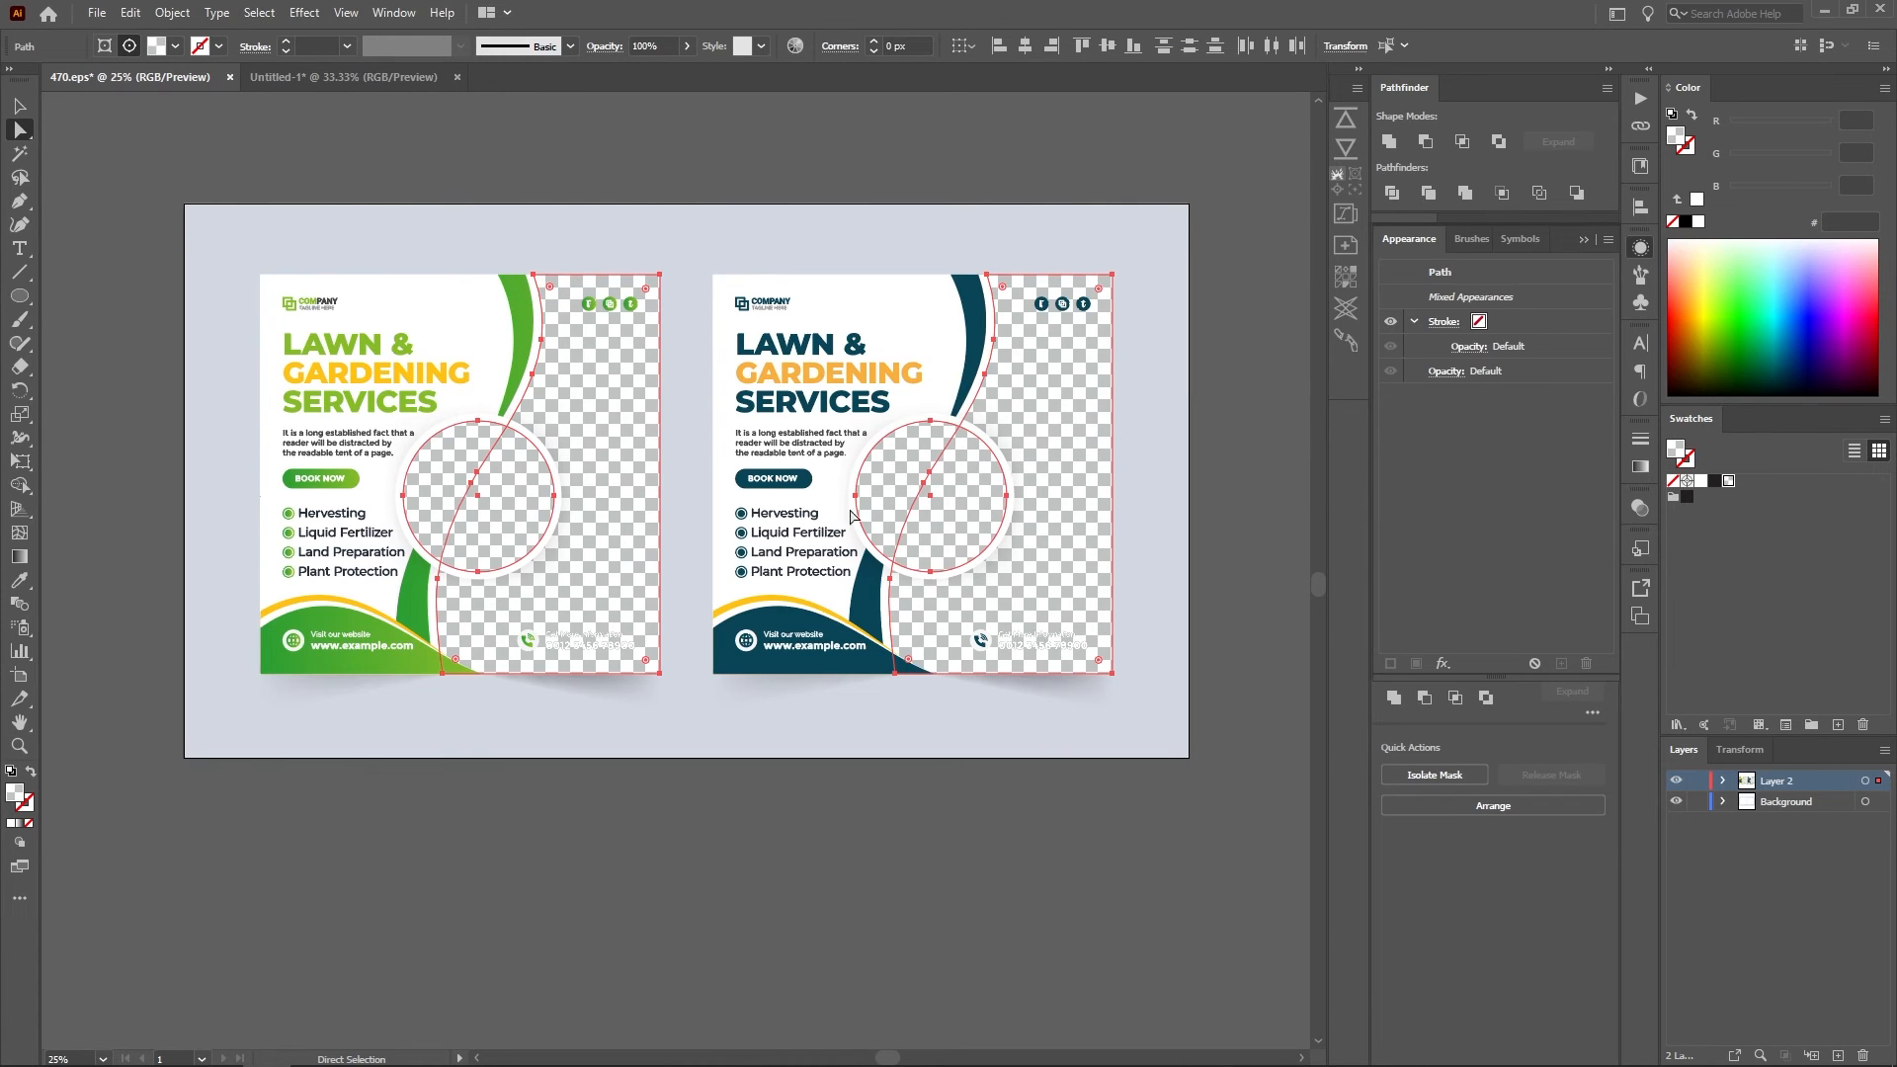
click(176, 12)
click(209, 245)
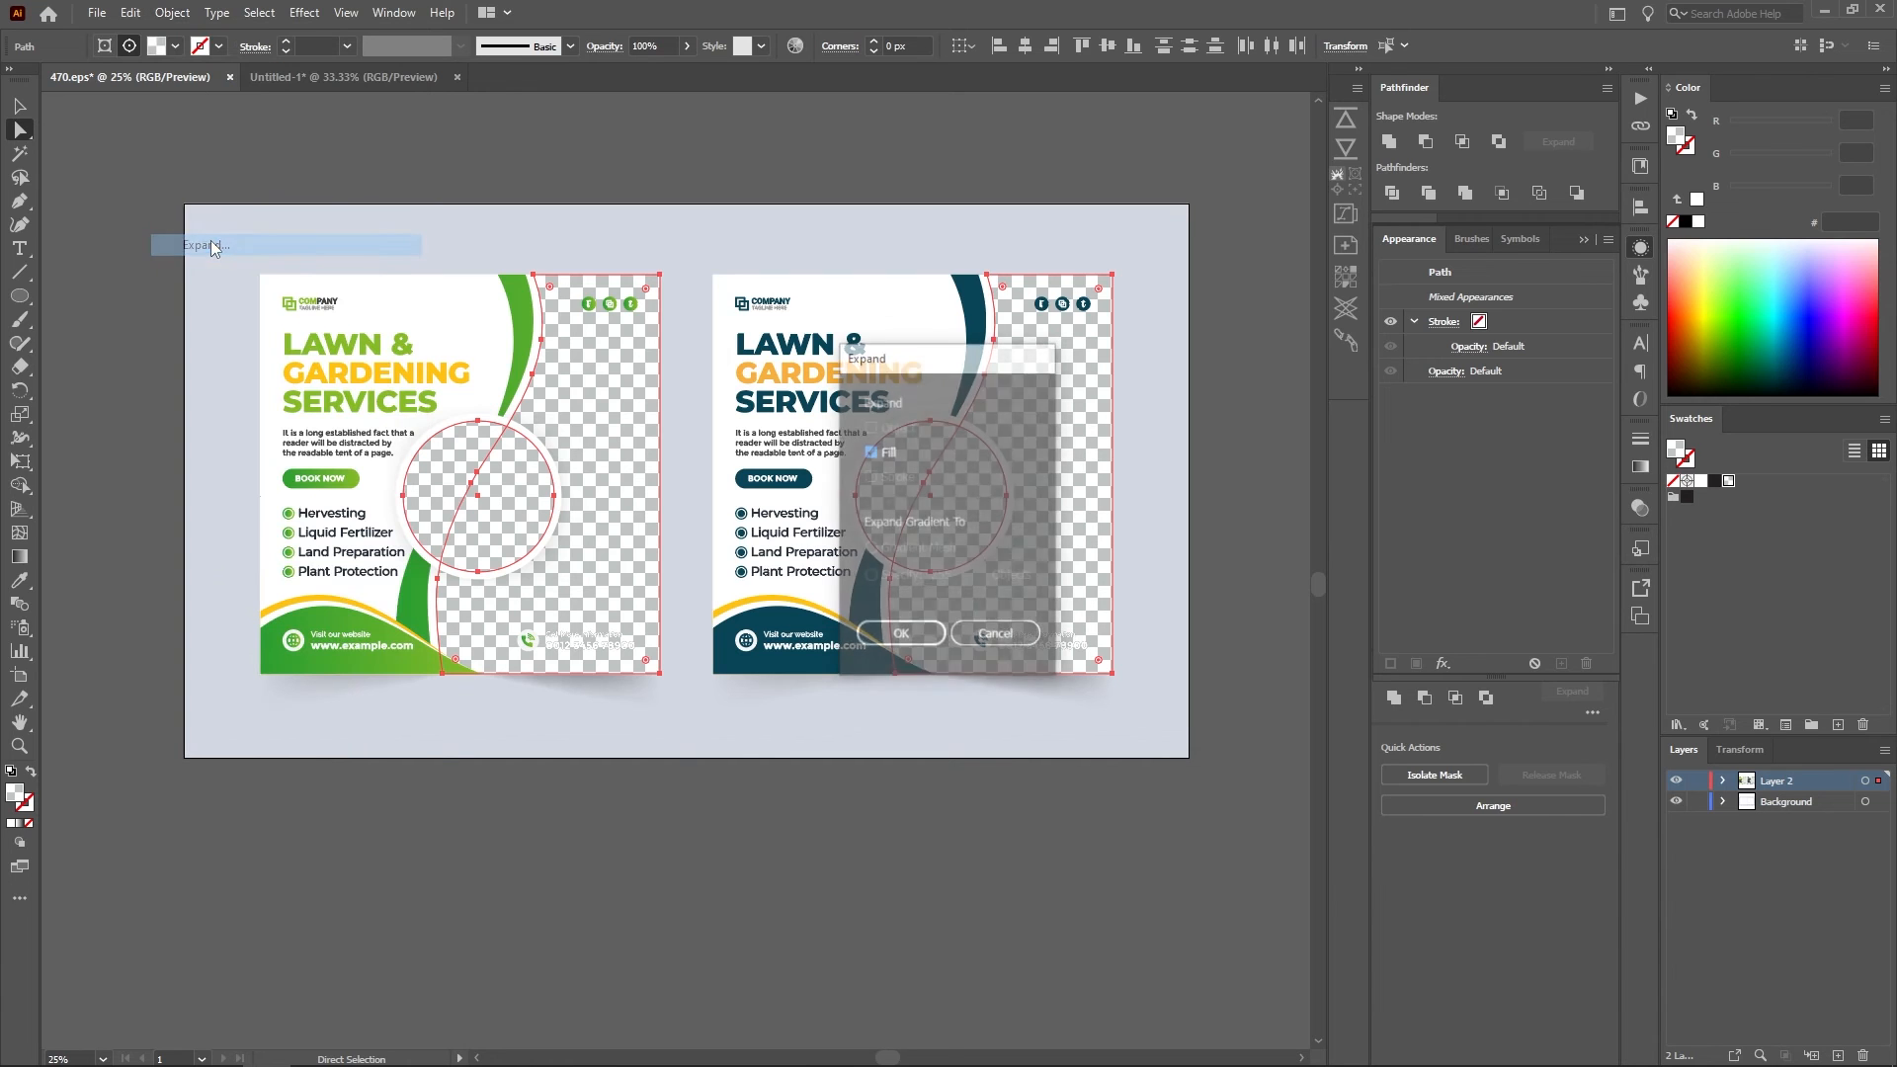
click(900, 635)
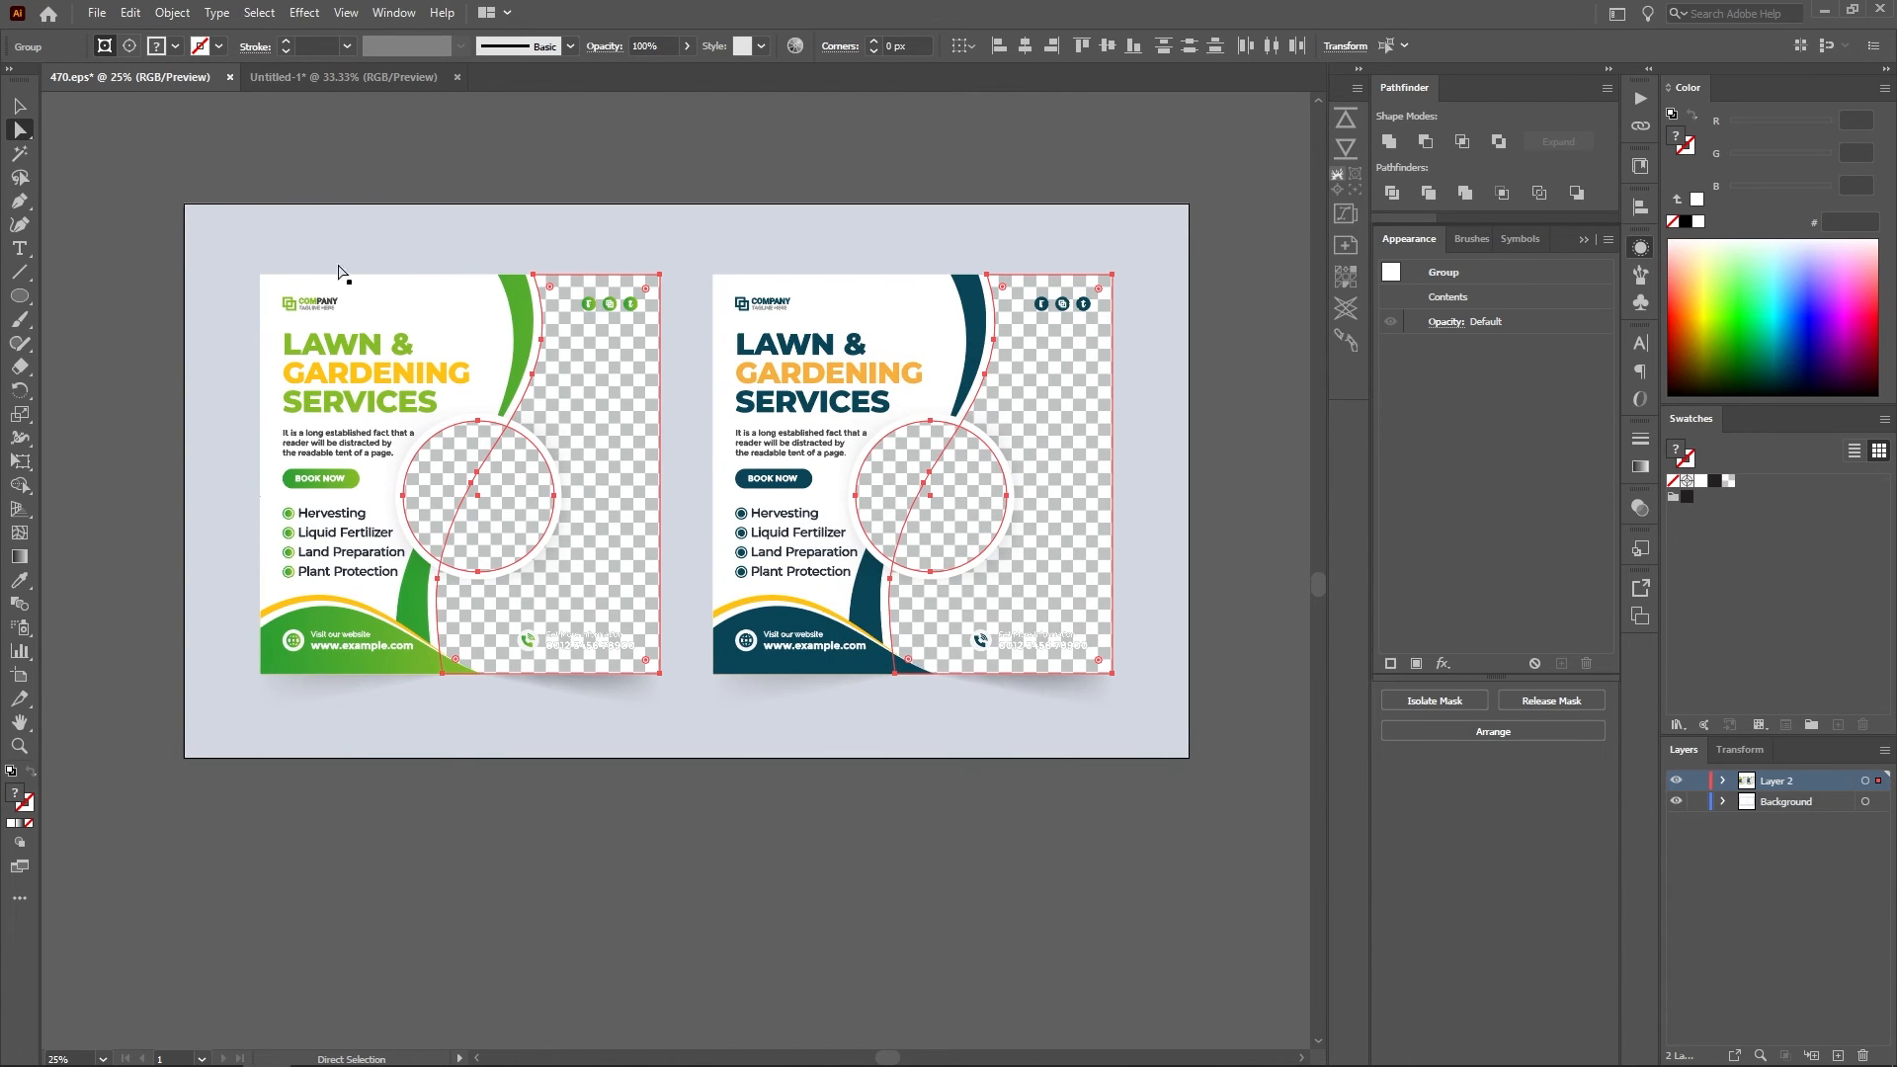
Check the expanded checkerboard by selecting single squares in the green post and viewing the artwork in Outline mode
scroll(578, 437, up, 1)
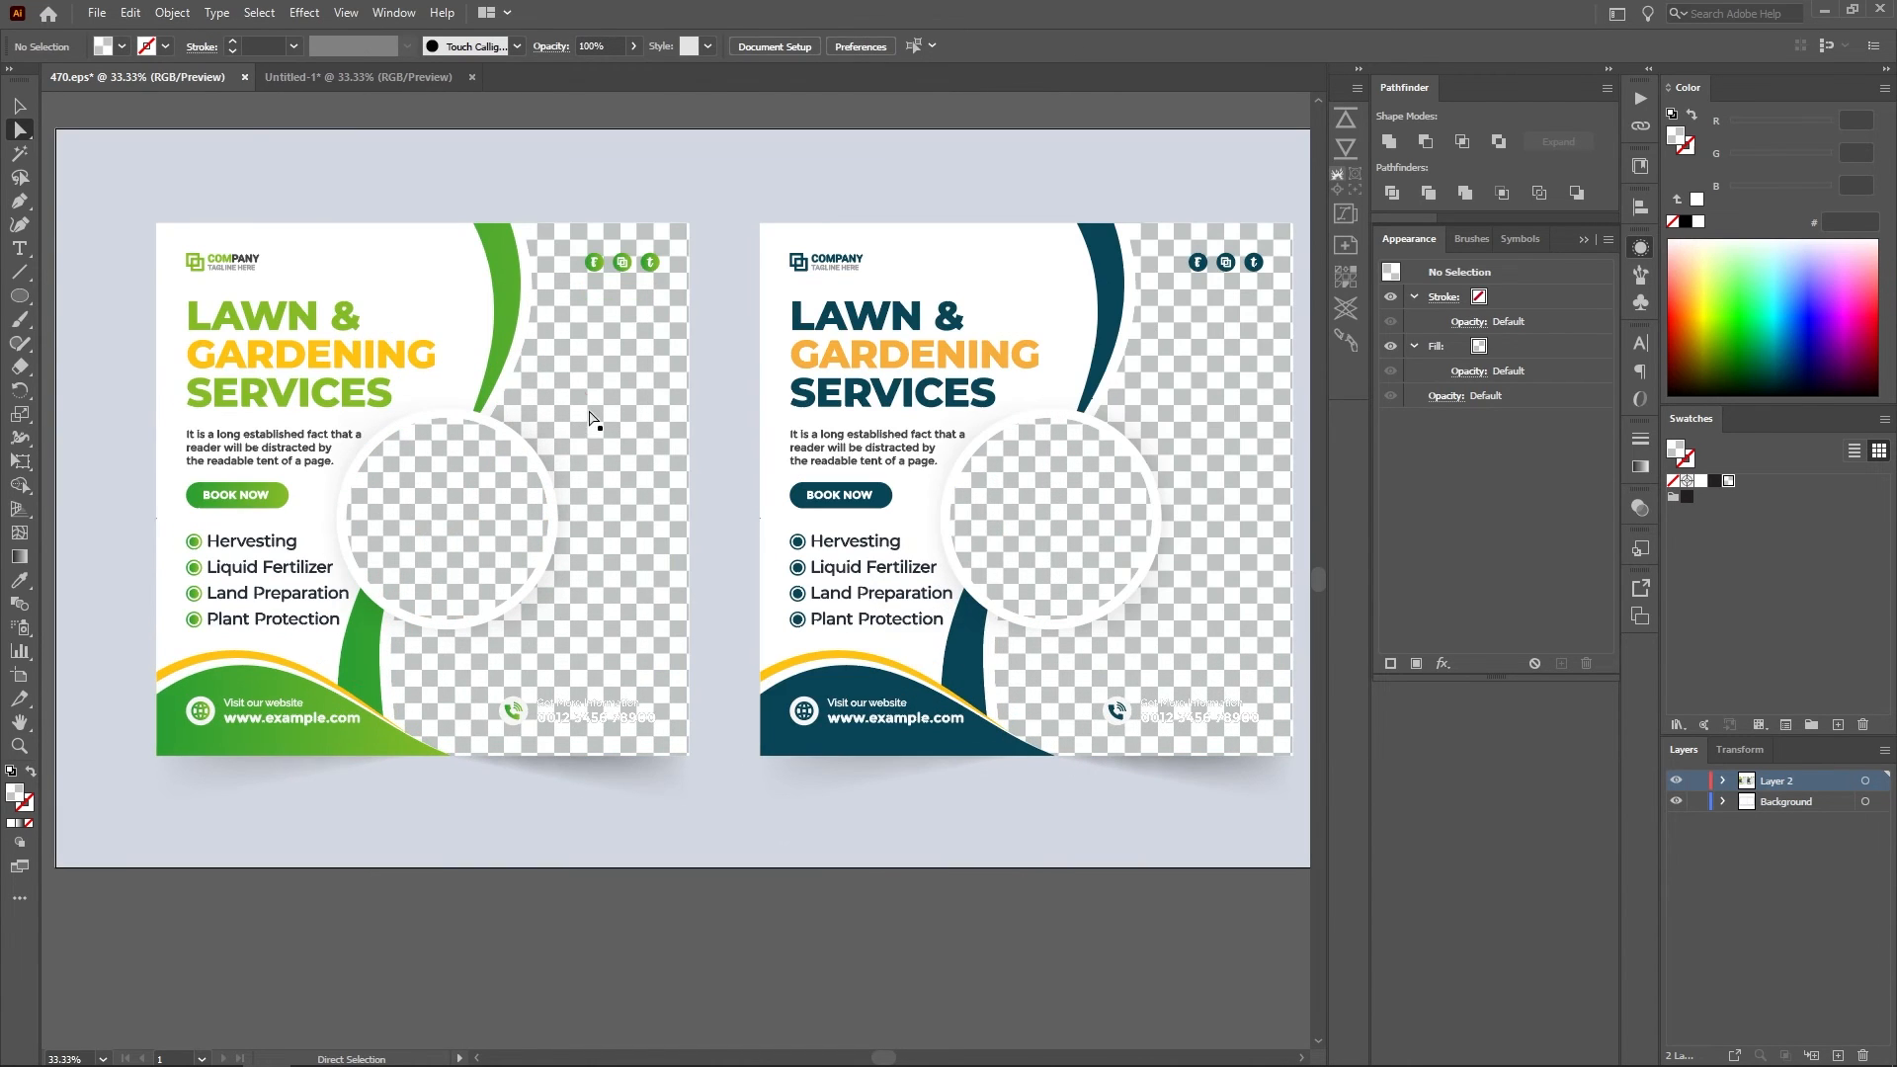
click(626, 403)
click(638, 380)
click(644, 347)
click(638, 341)
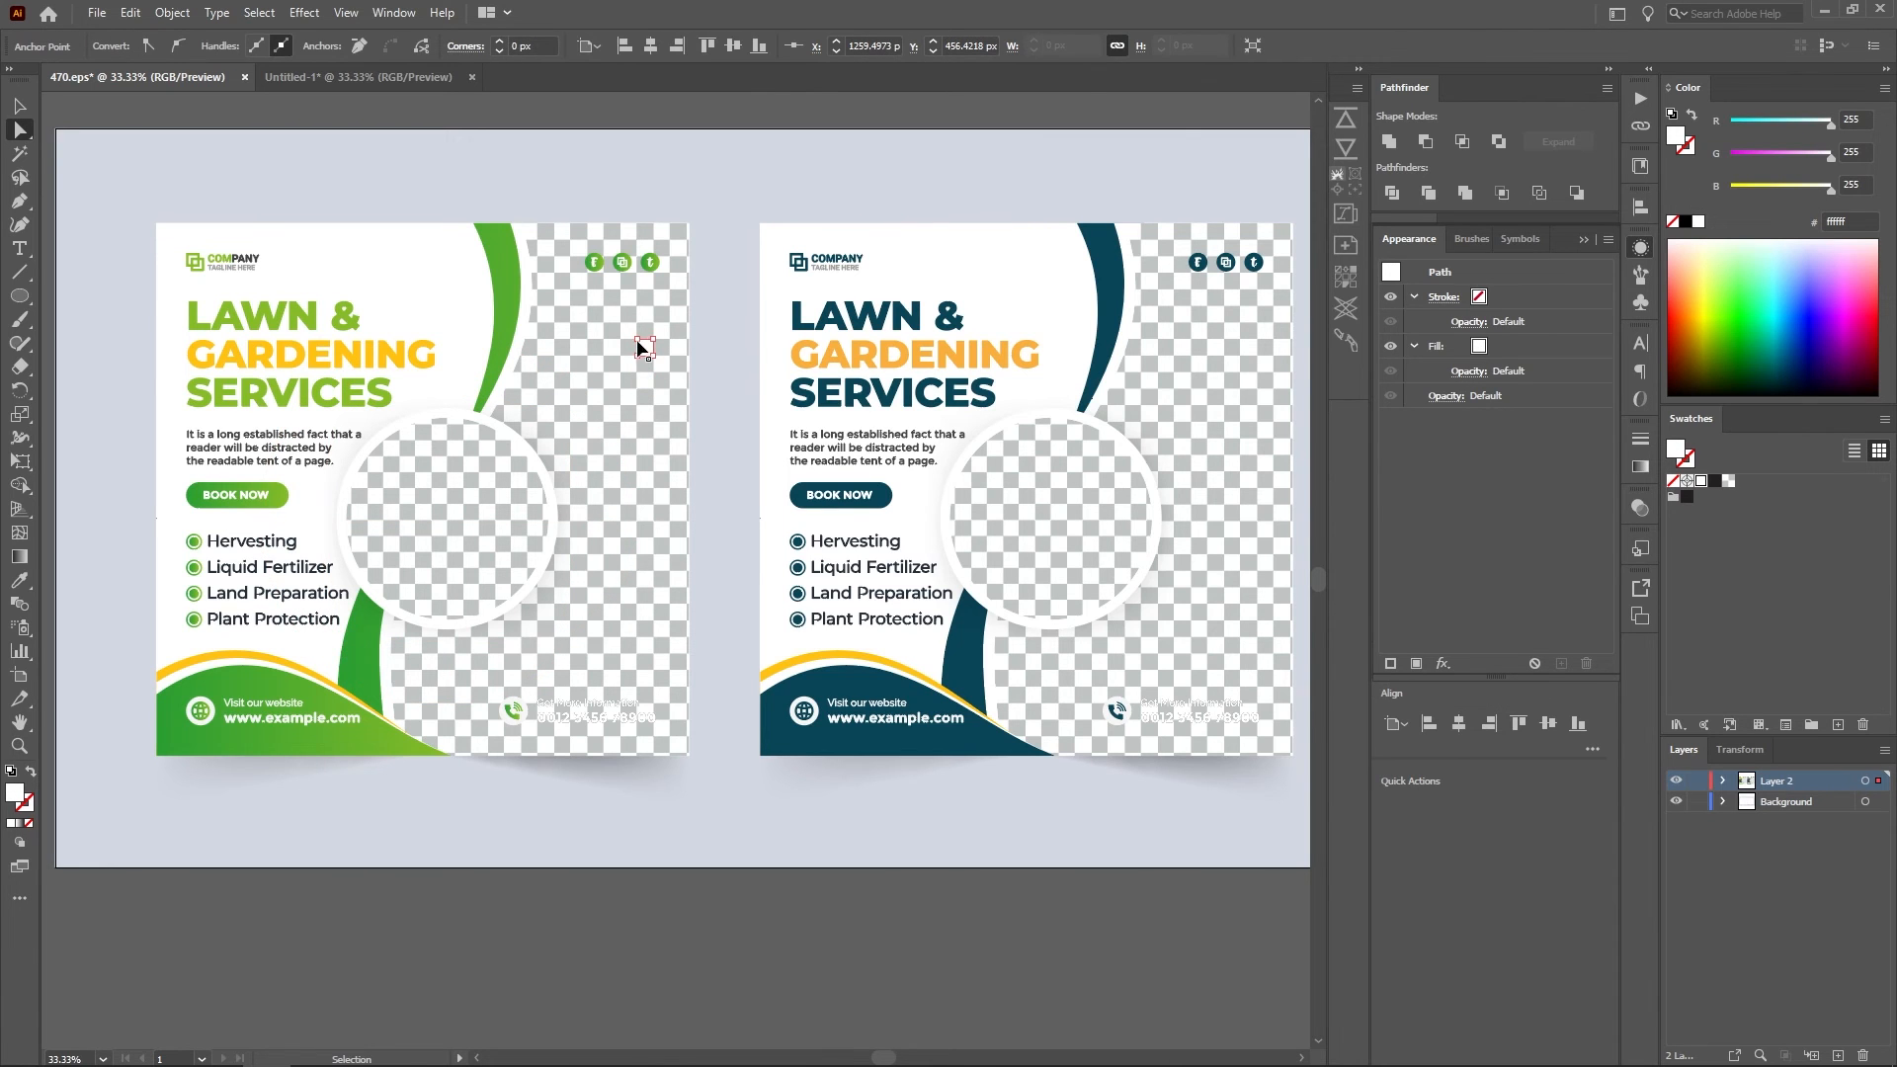
key(ctrl+y)
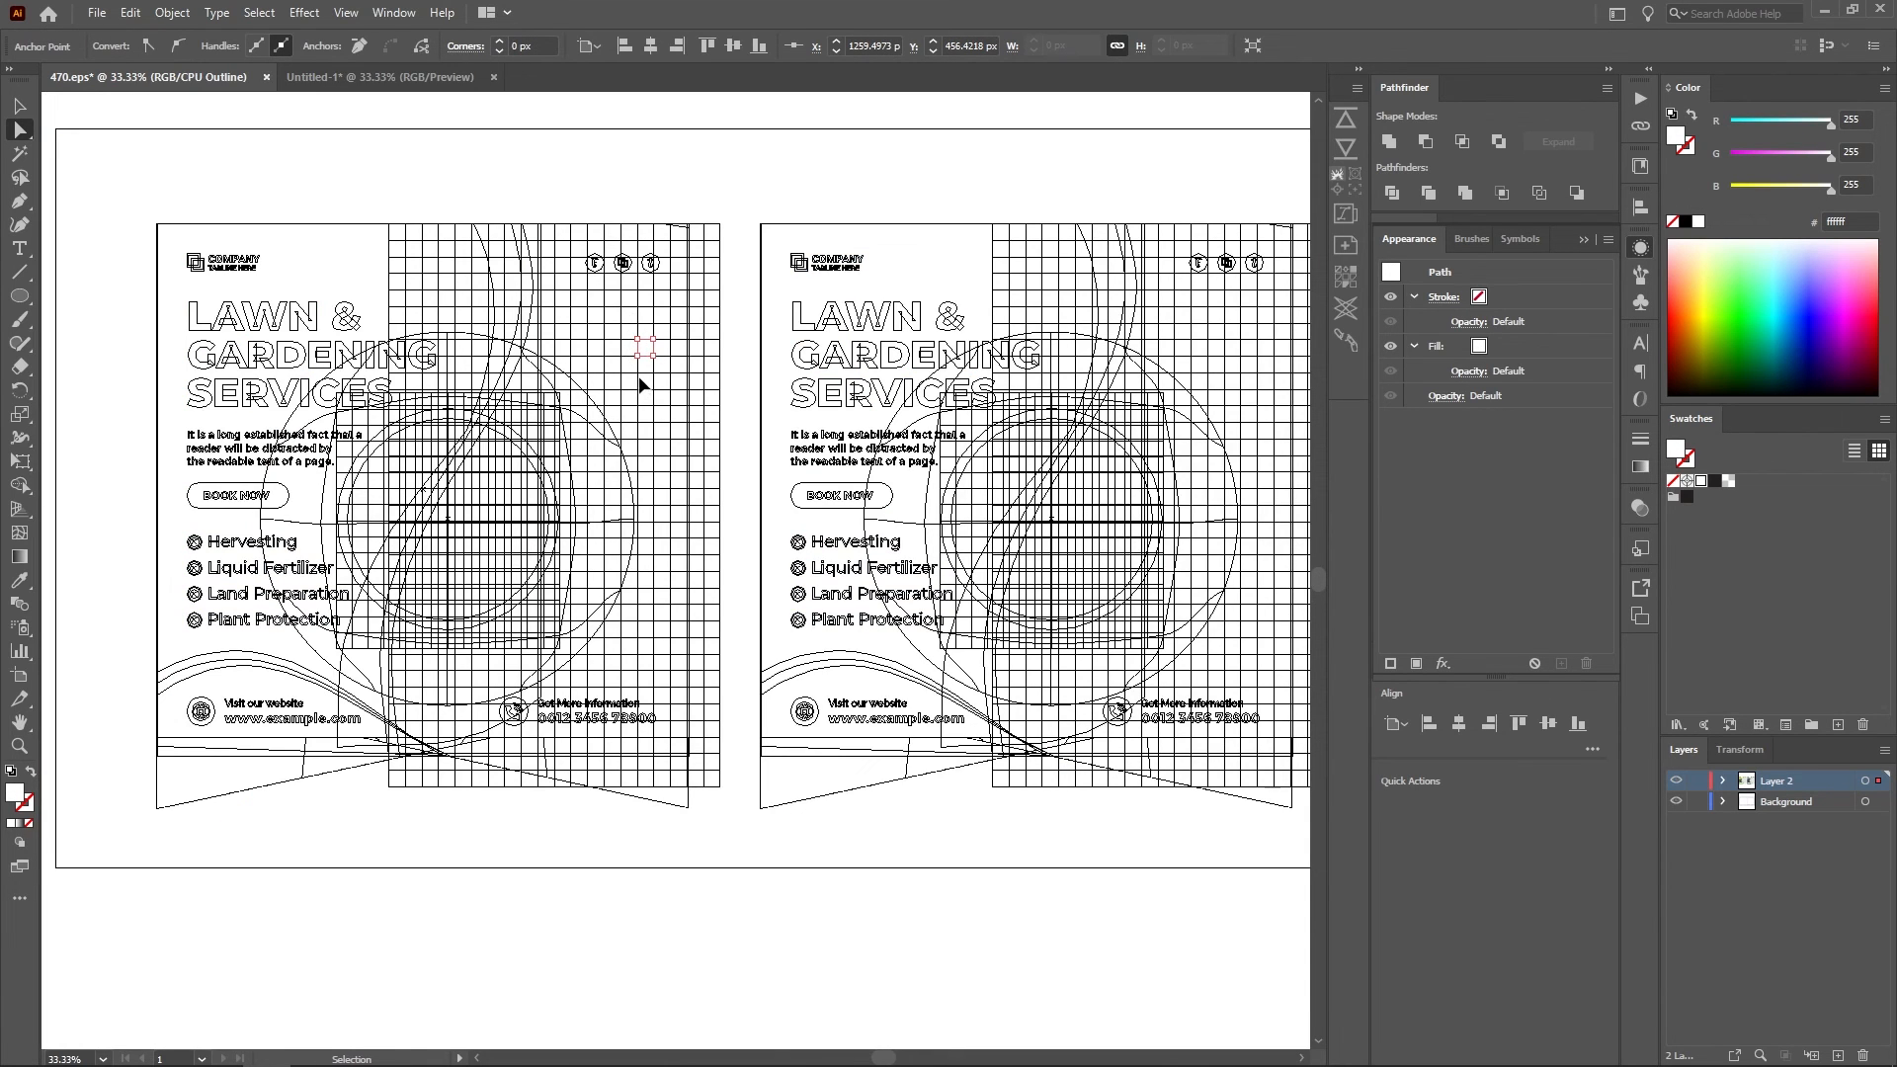
key(ctrl+y)
Deselect everything and save 470.eps with the expanded pattern fills
scroll(592, 357, down, 1)
key(v)
click(676, 767)
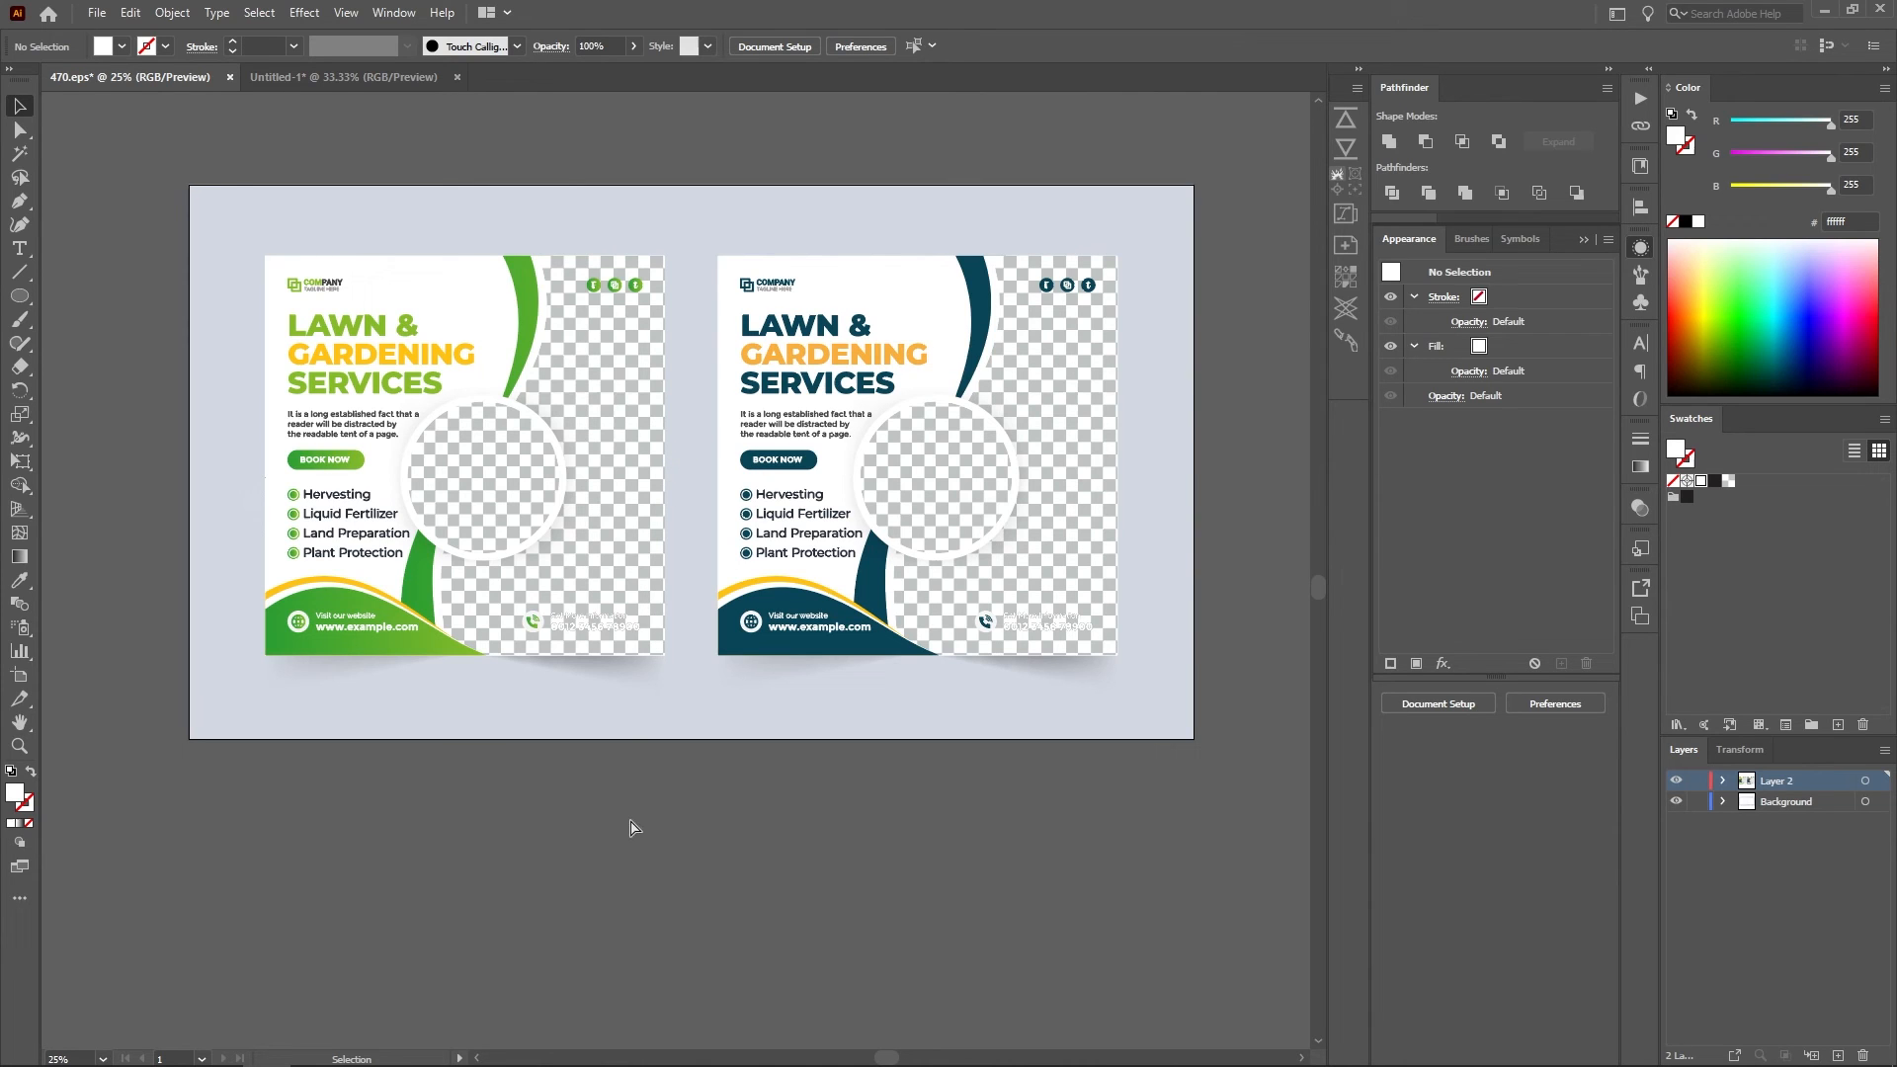
key(ctrl+s)
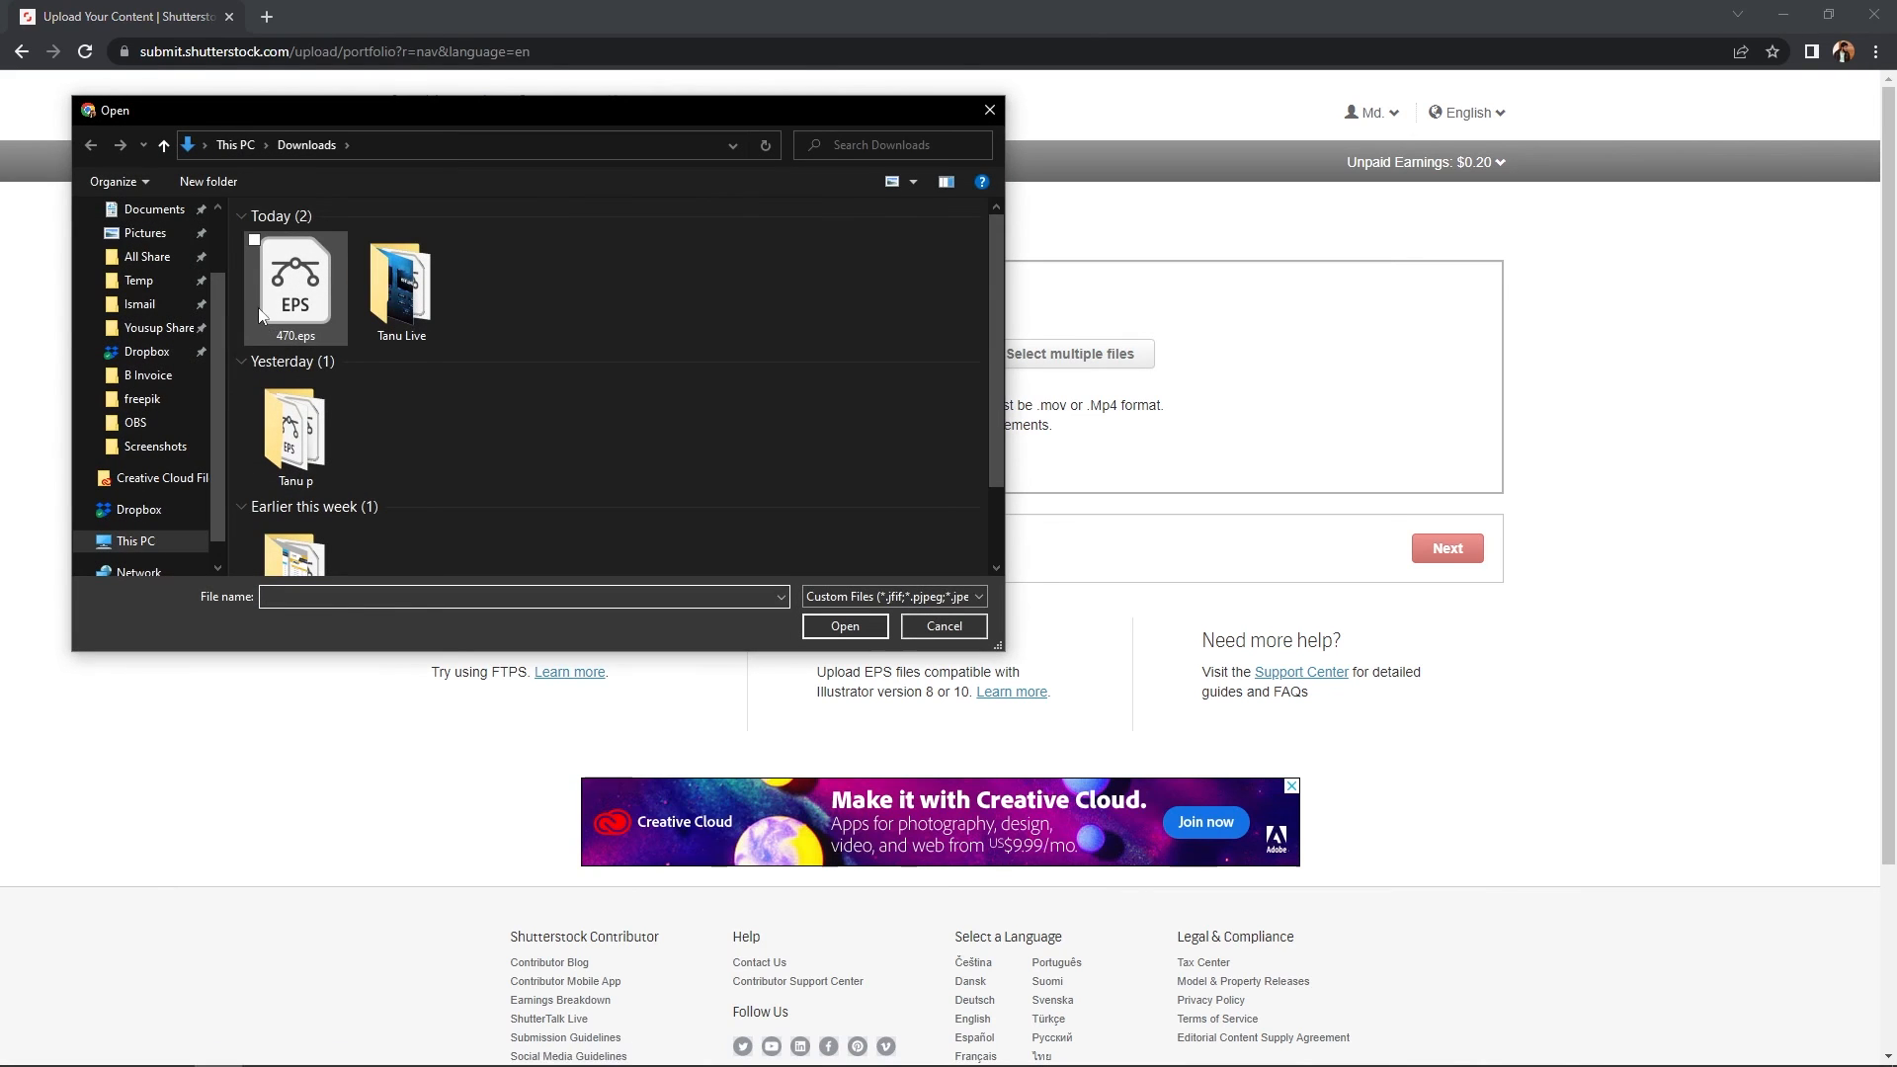
Upload the 470.eps file with expanded patterns from Downloads to Shutterstock and continue to the submission page
click(295, 287)
click(842, 622)
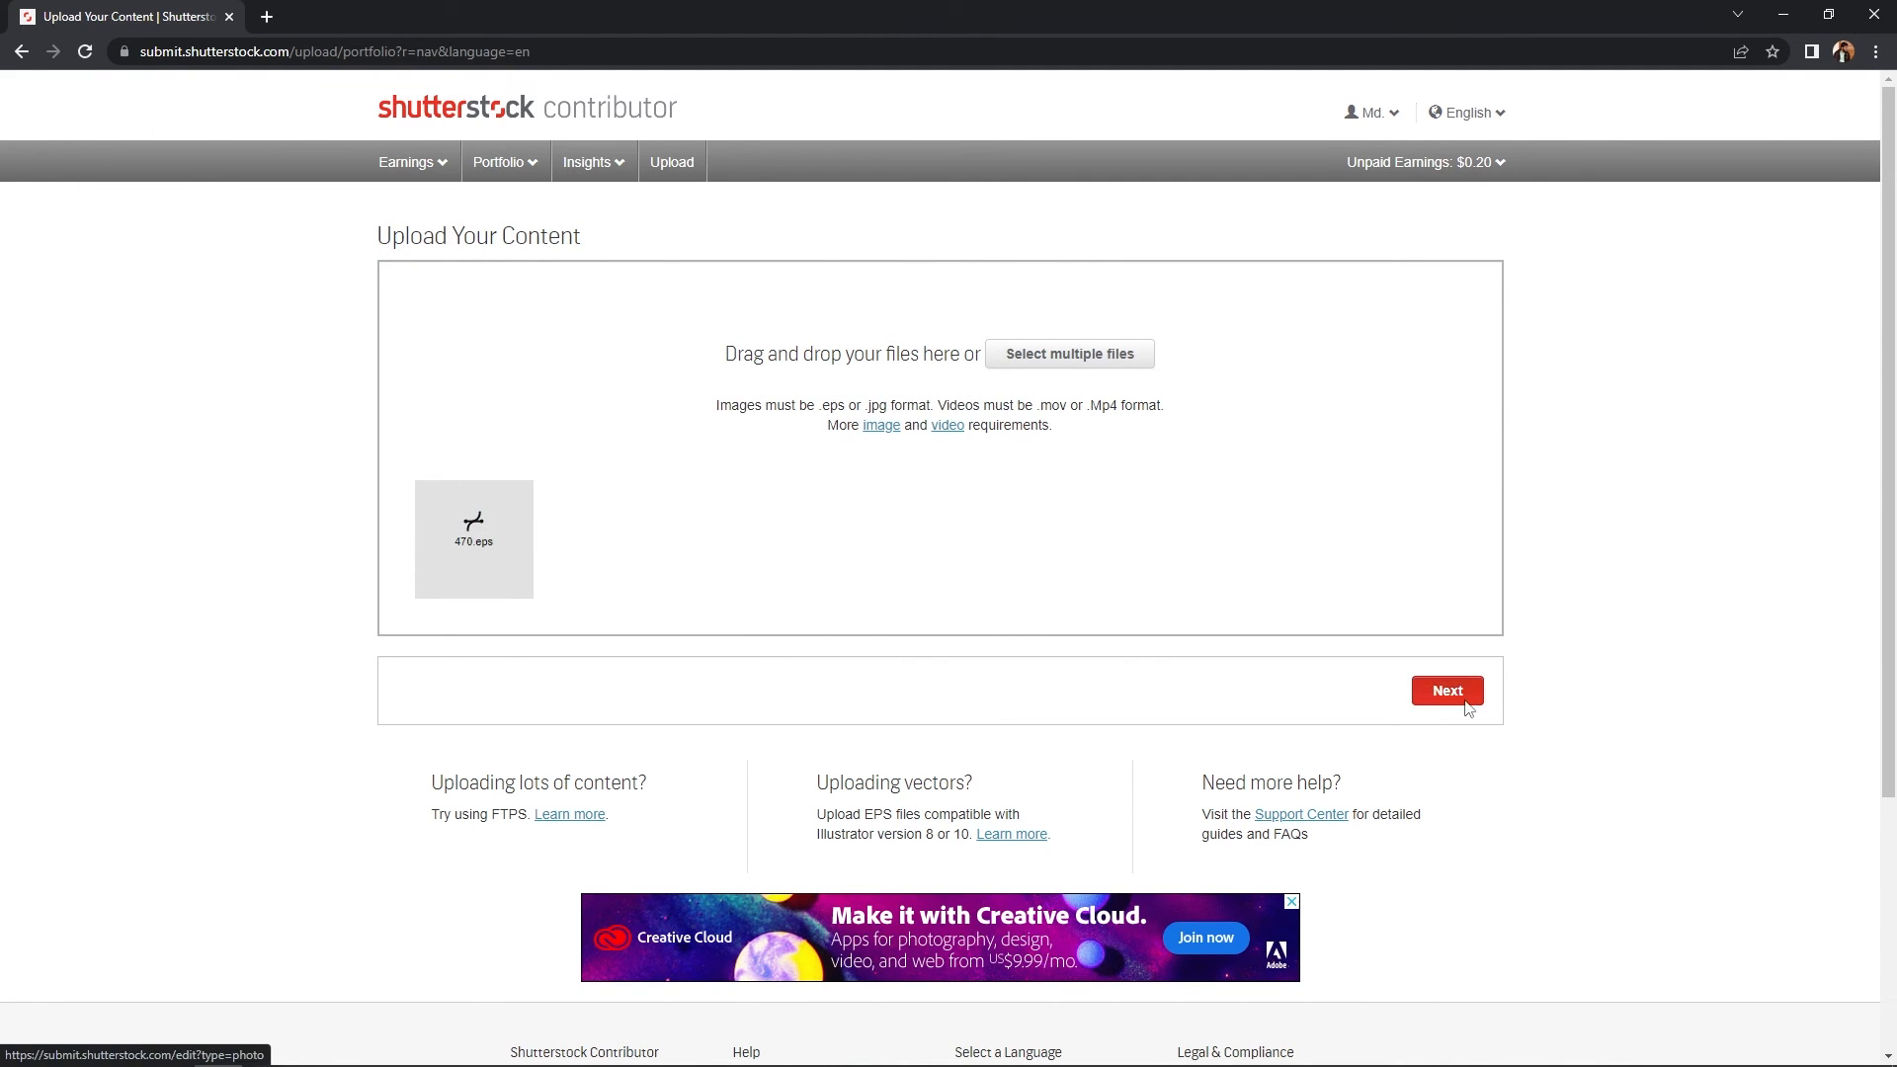
click(1449, 692)
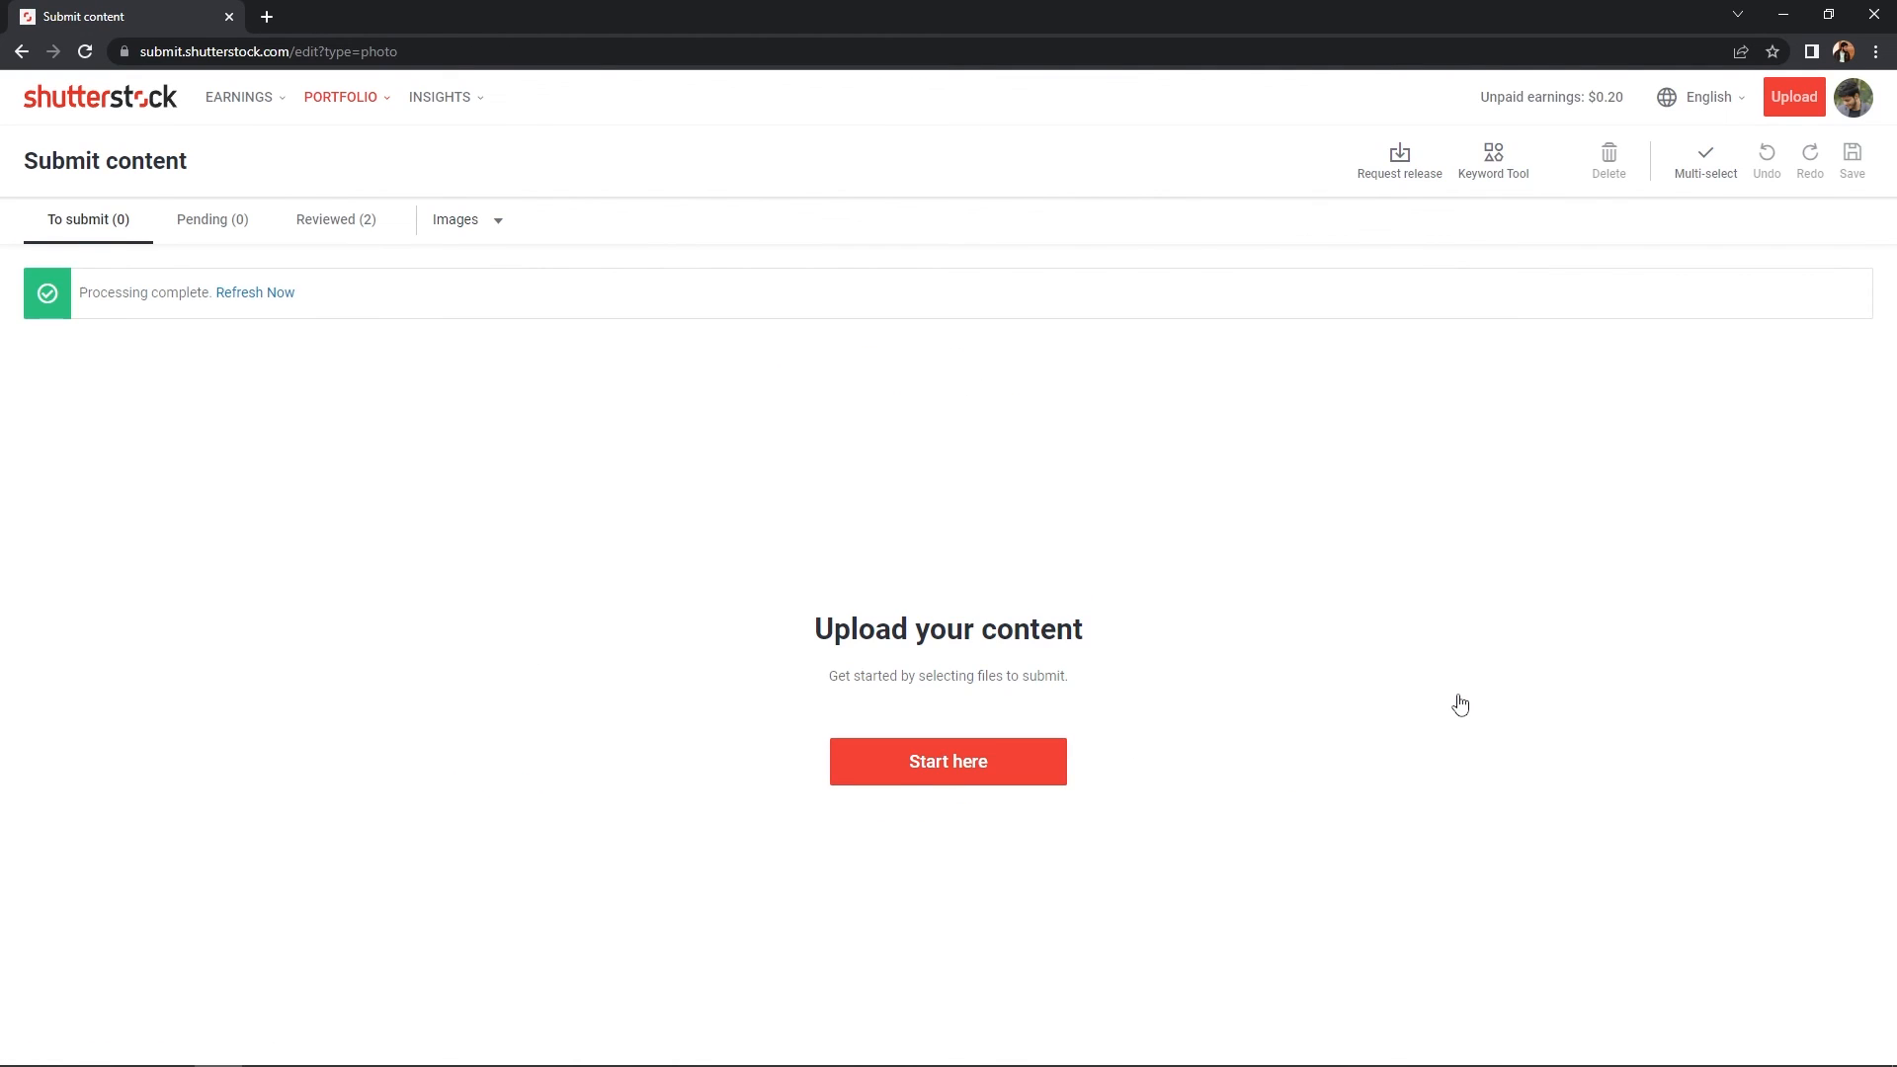
Refresh the processed content and reload the Submit content page to check for the uploaded file
click(274, 294)
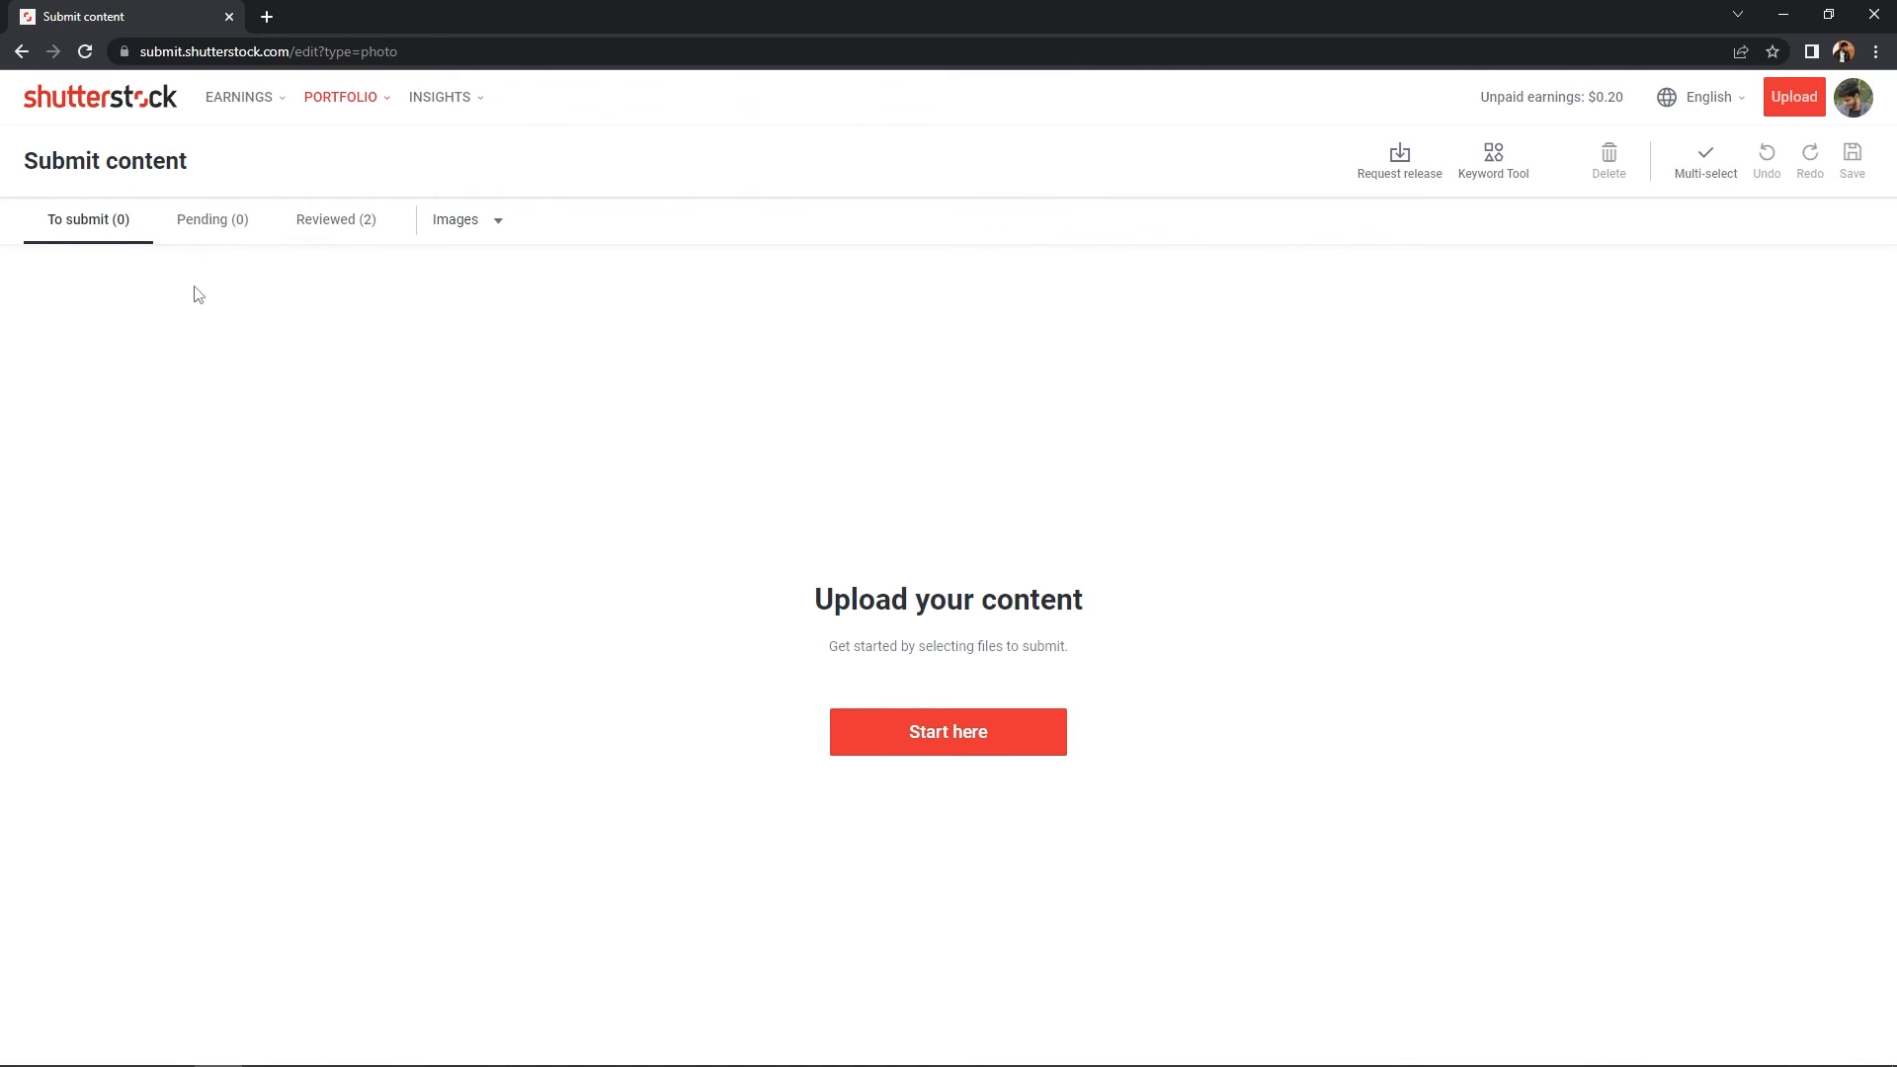
click(85, 51)
click(87, 51)
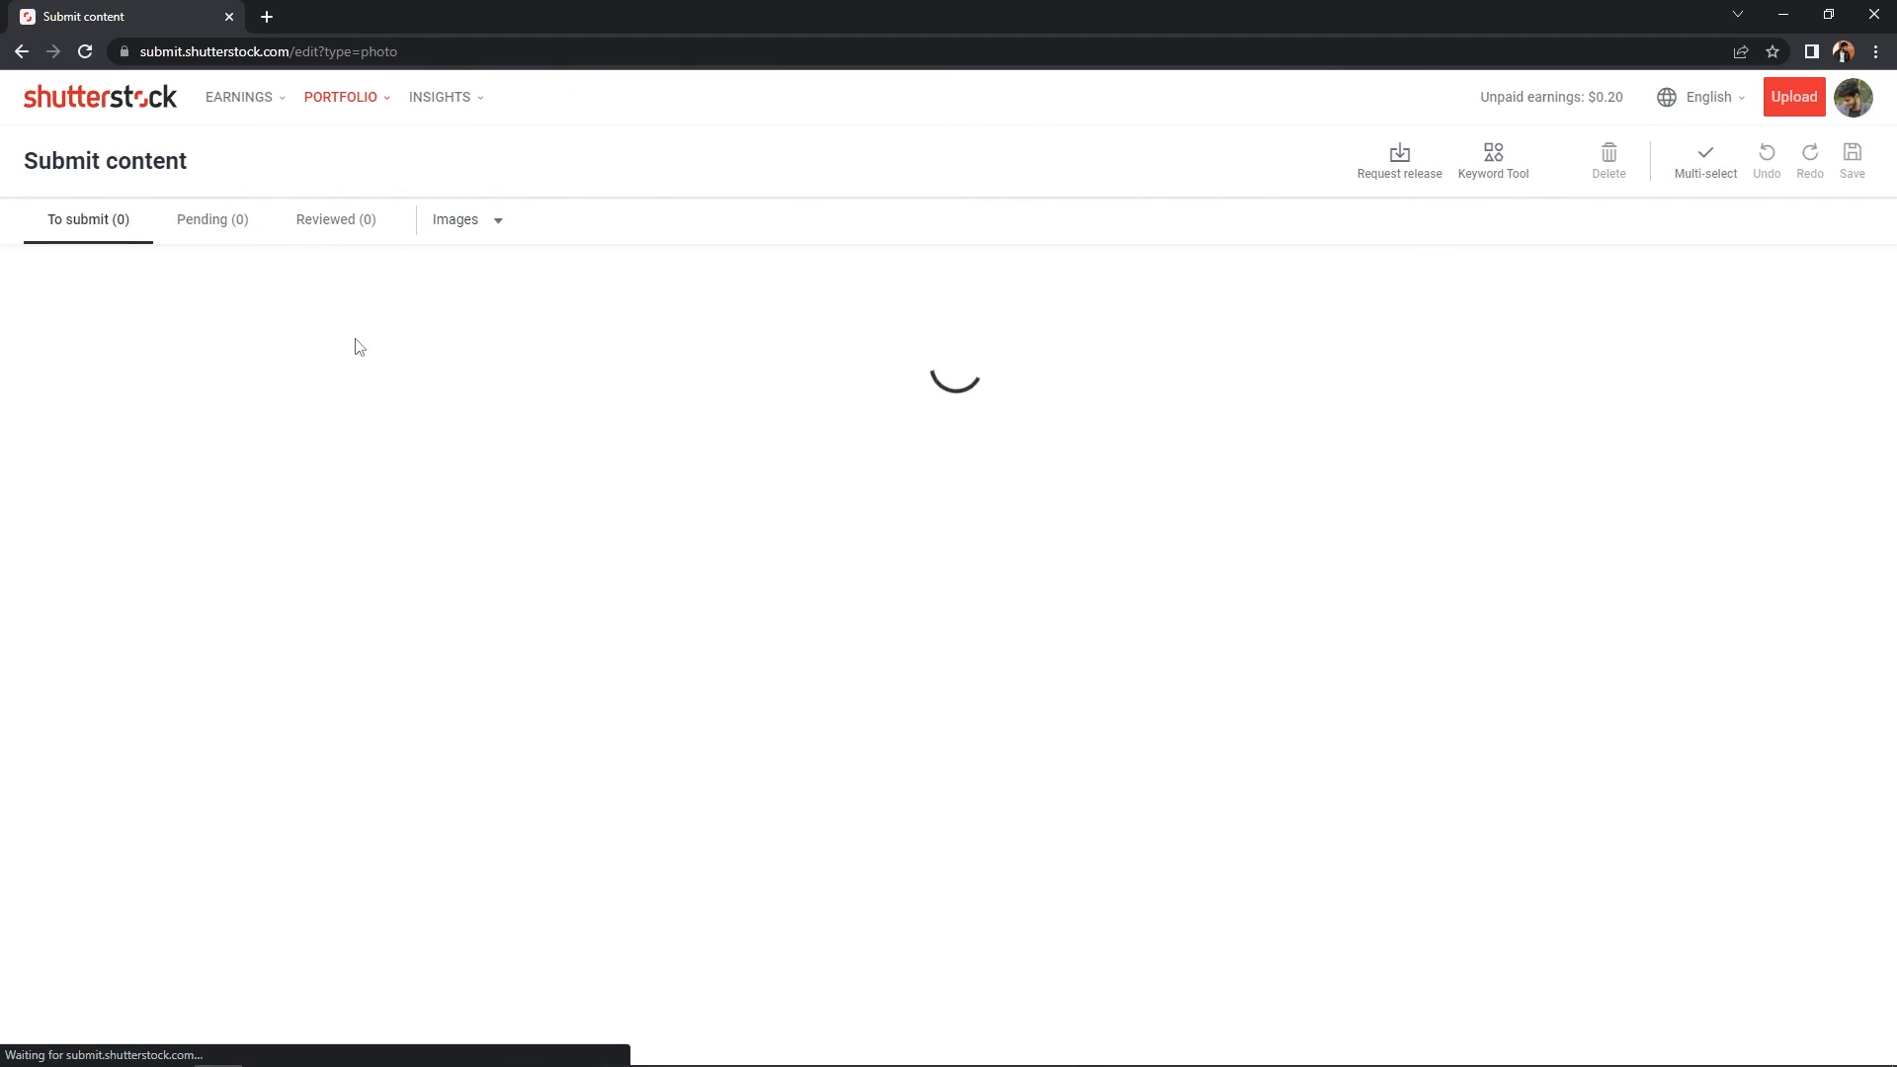